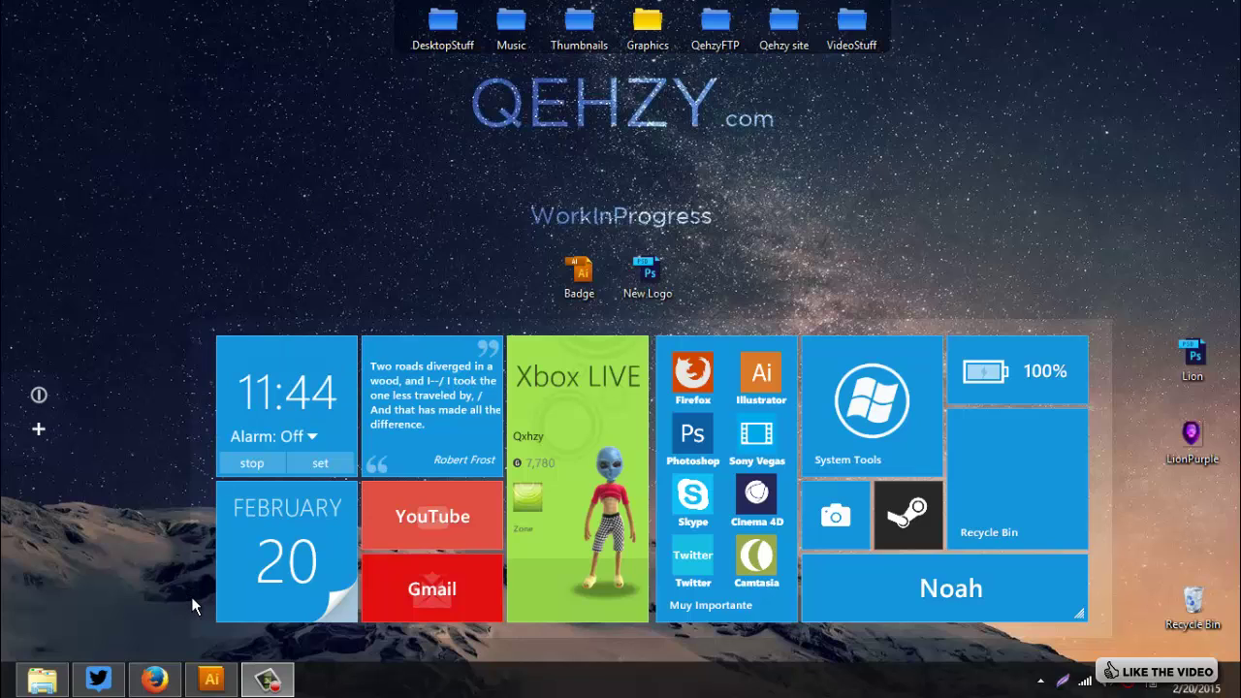
# Bring Illustrator's Badge.ai window with the finished shield badge to the front.
pyautogui.click(214, 678)
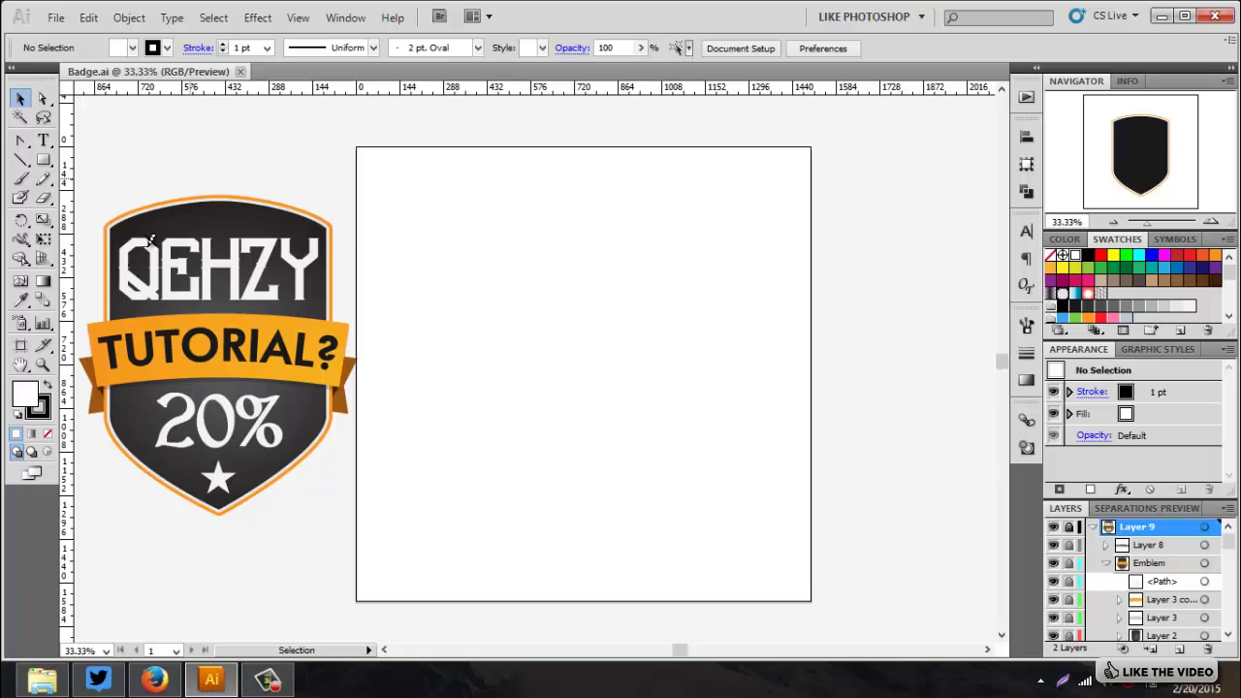
# Switch to Firefox showing the Qehzy YouTube channel page.
pyautogui.click(154, 678)
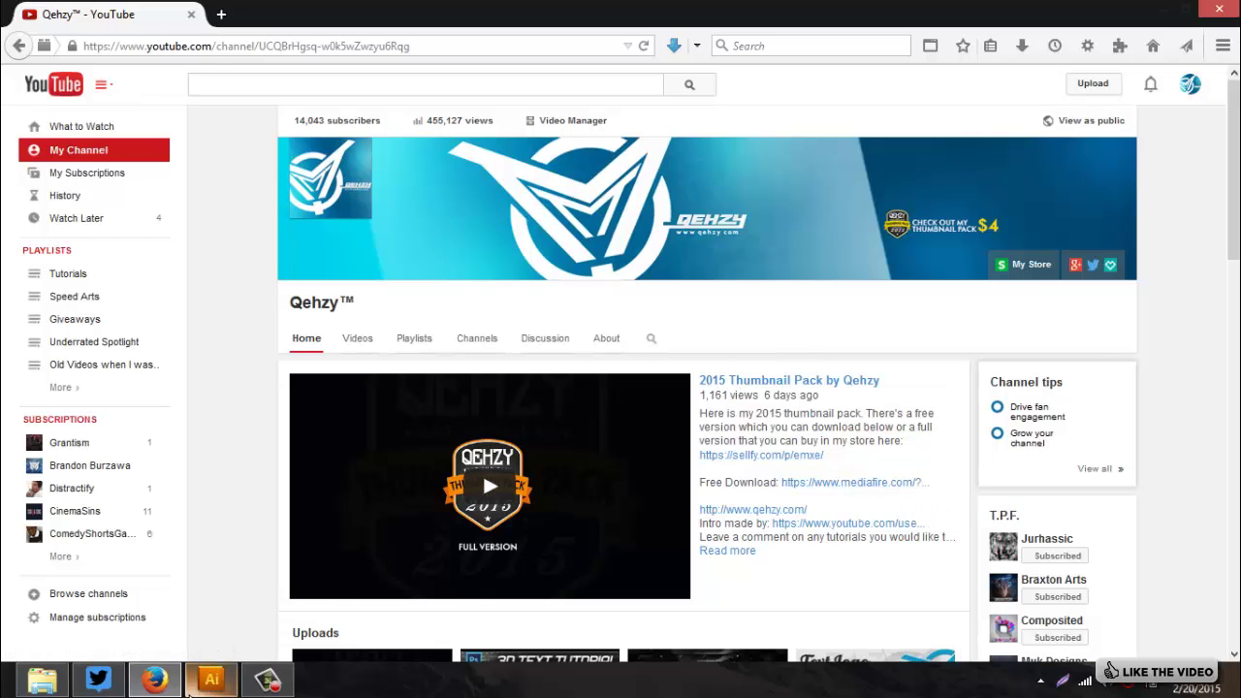
# Return to Illustrator's Badge.ai document with the QEHZY shield badge.
pyautogui.click(191, 688)
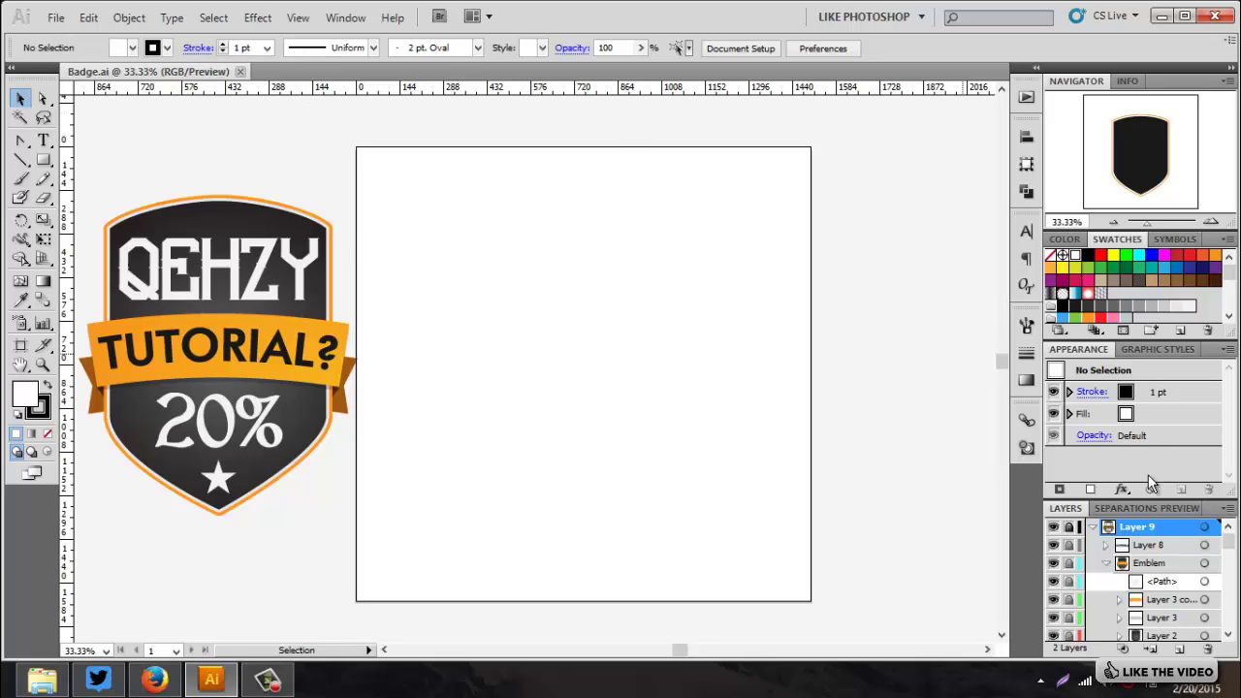
# Collapse Layer 9, then unlock and delete Layer 1 along with its guides.
pyautogui.click(1092, 526)
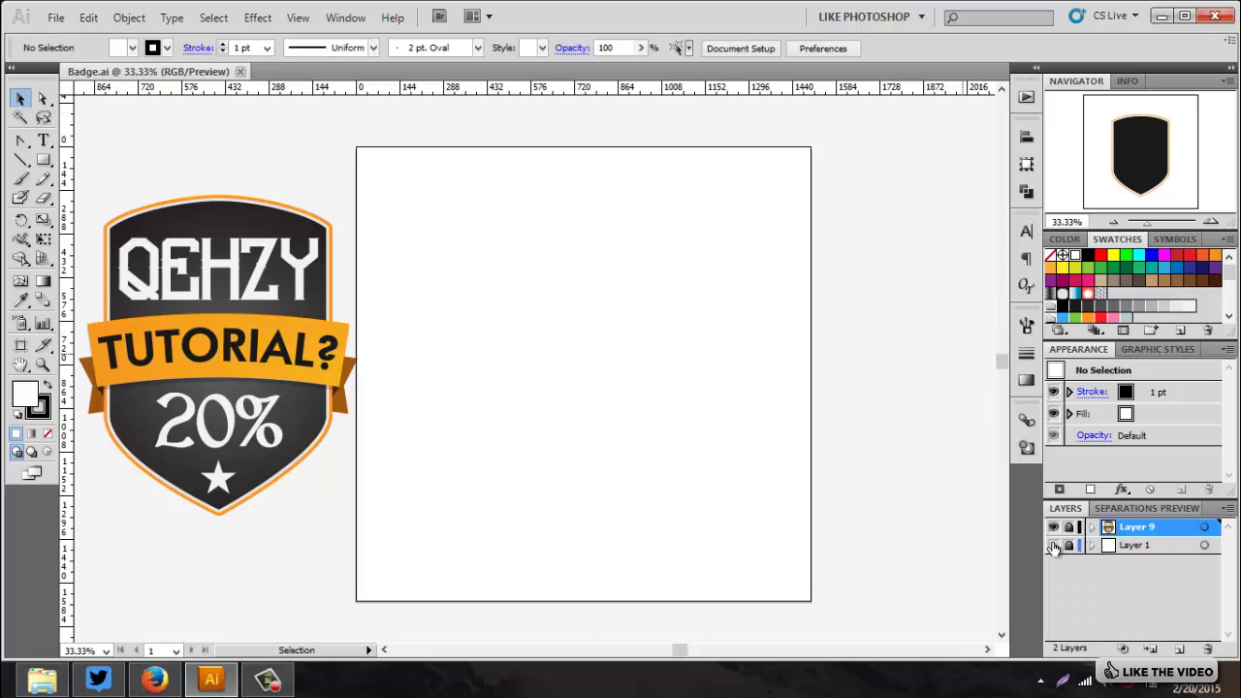
pyautogui.click(1068, 545)
pyautogui.click(1132, 545)
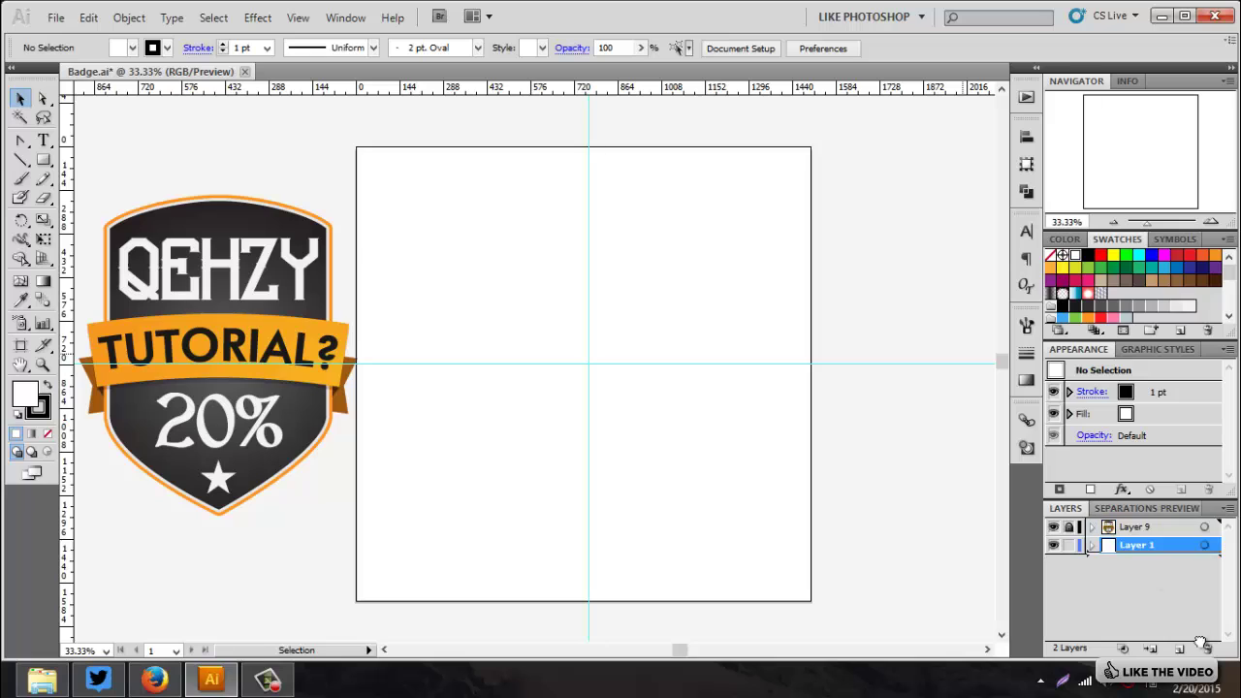
pyautogui.click(1203, 650)
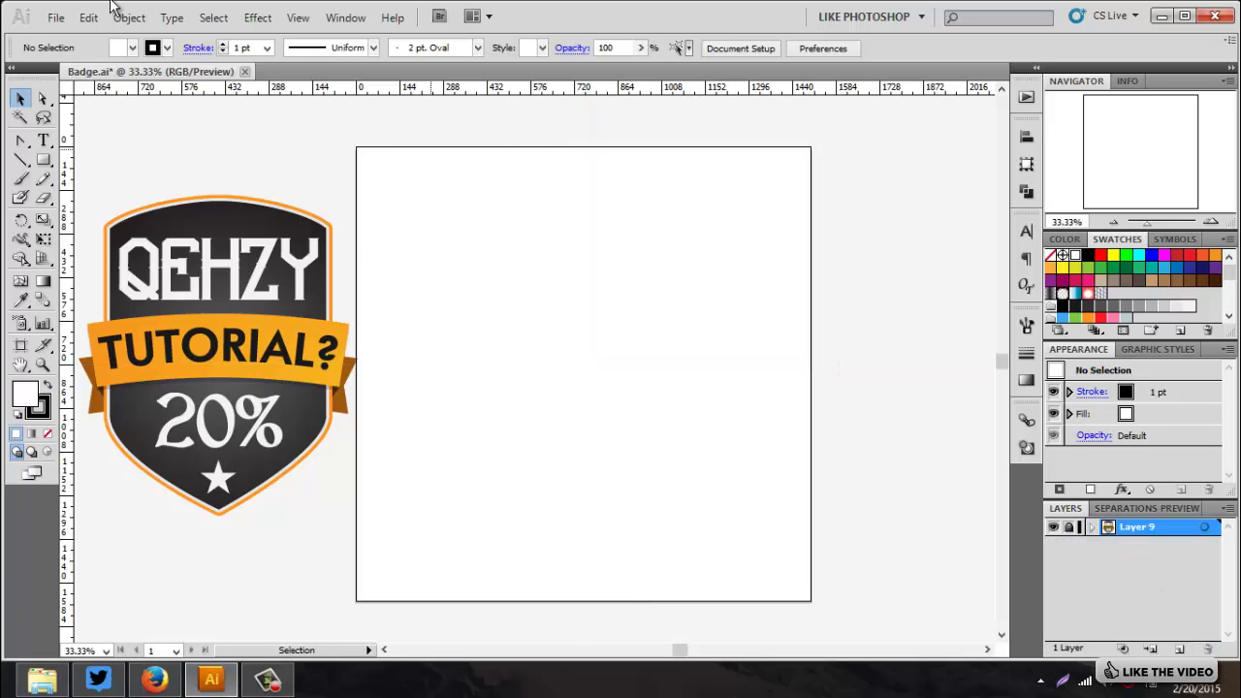
# Add a new empty Layer 10 above Layer 9.
pyautogui.click(55, 18)
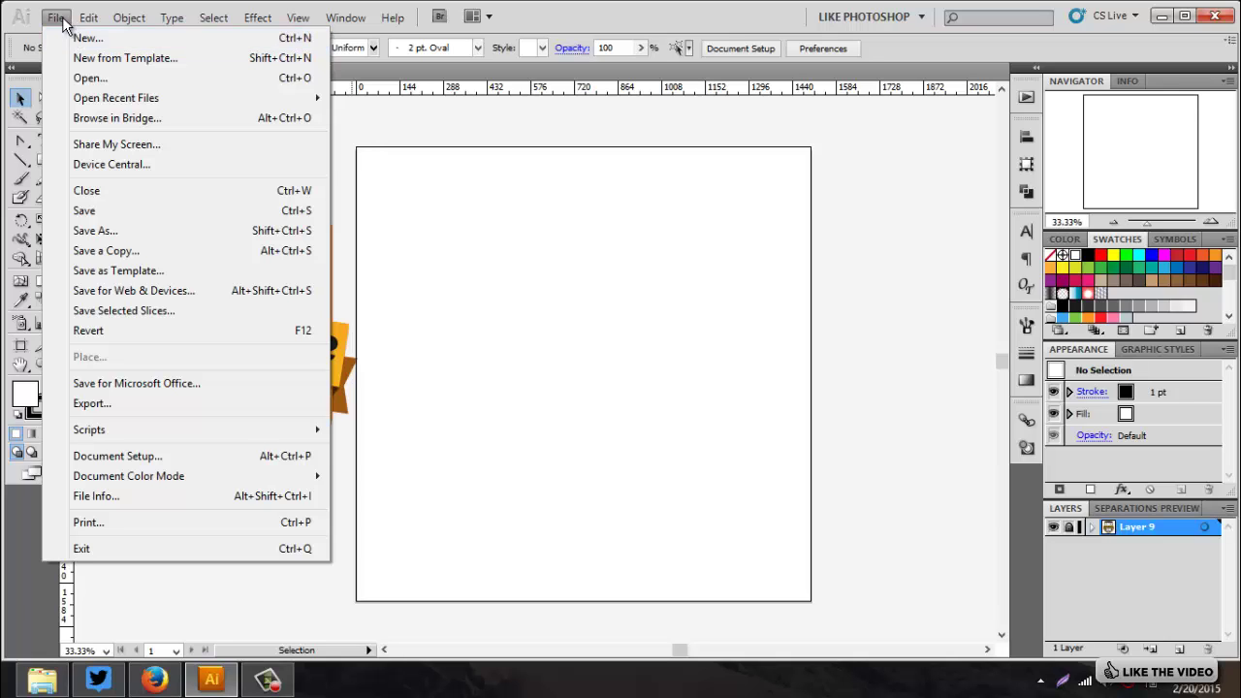
pyautogui.click(55, 18)
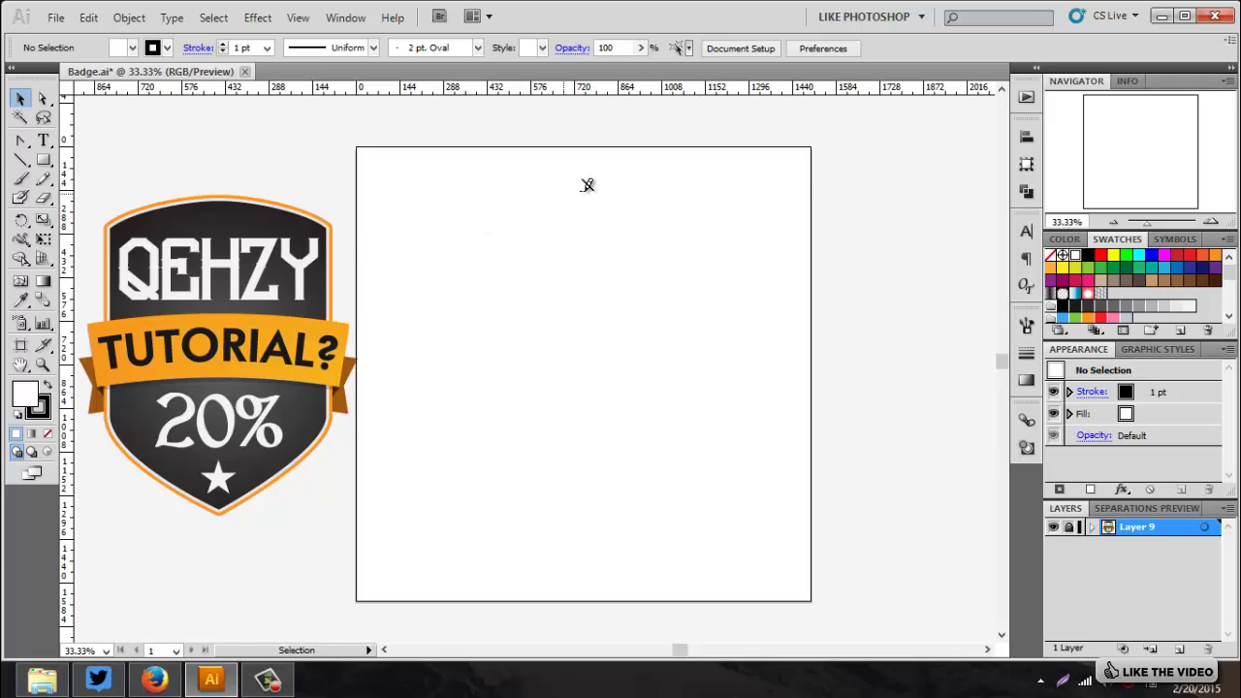
pyautogui.click(1180, 647)
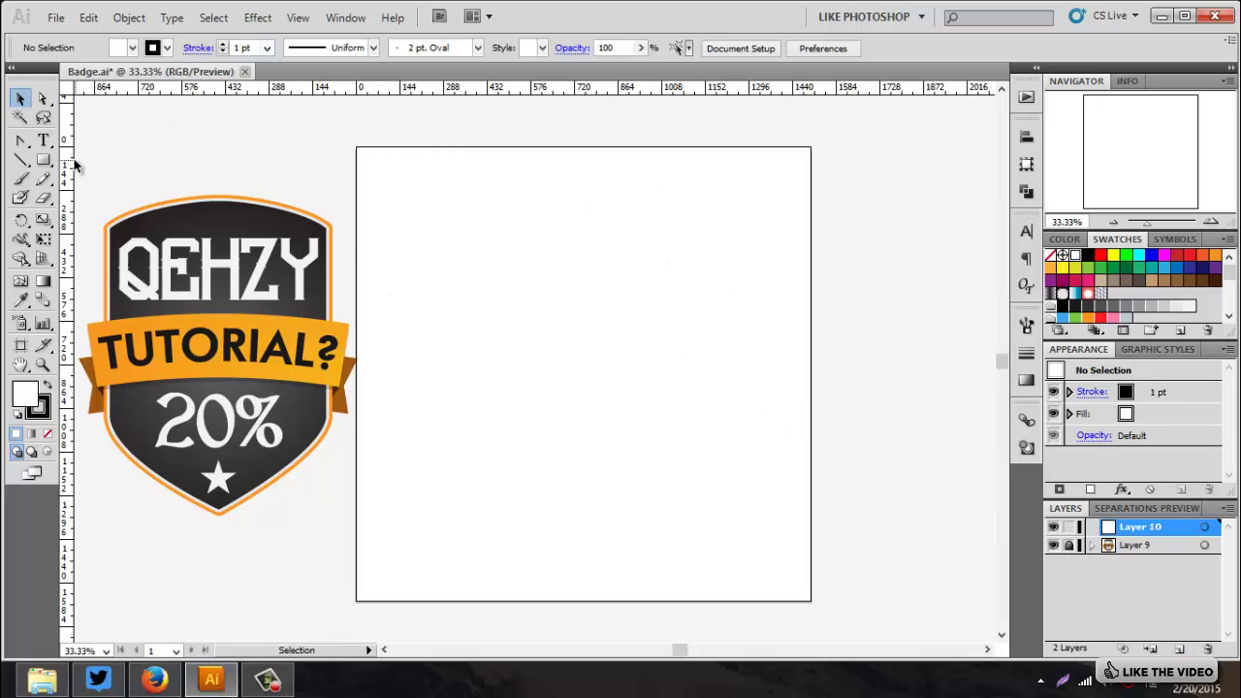
# Place crossing guides at the artboard centre, lock Layer 10, and add Layer 11.
pyautogui.press('a')
pyautogui.press('v')
pyautogui.moveTo(560, 93); pyautogui.dragTo(545, 379)
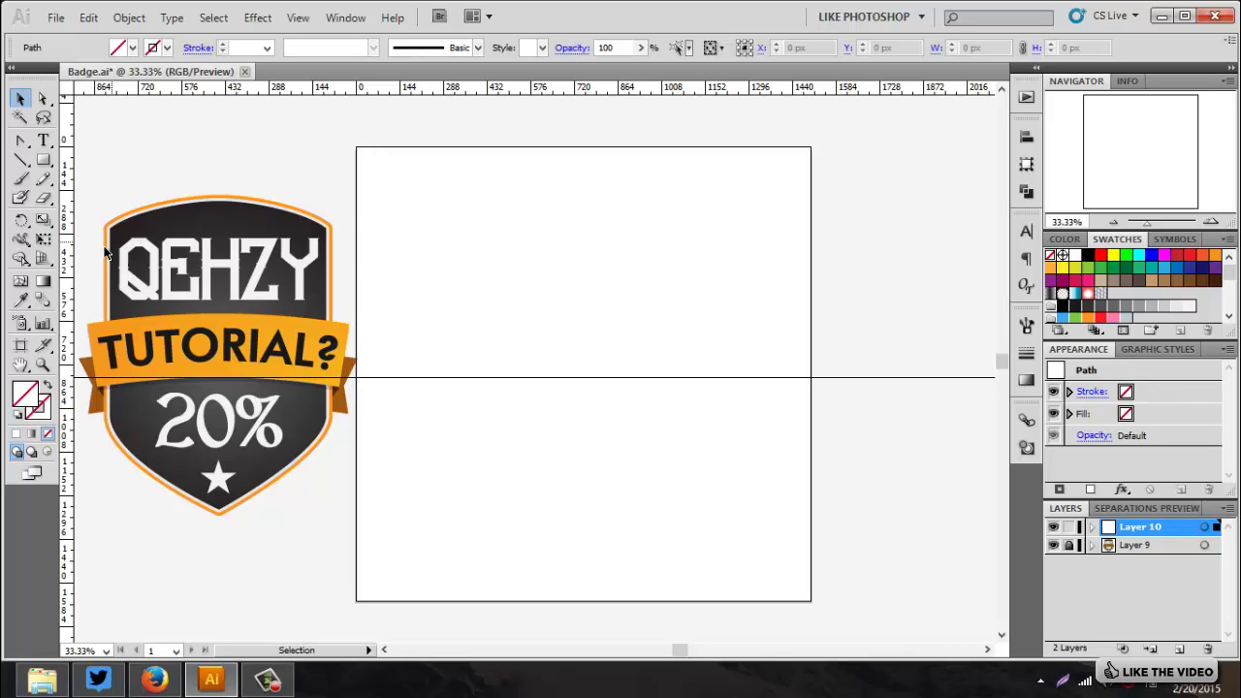
pyautogui.moveTo(68, 272); pyautogui.dragTo(585, 254)
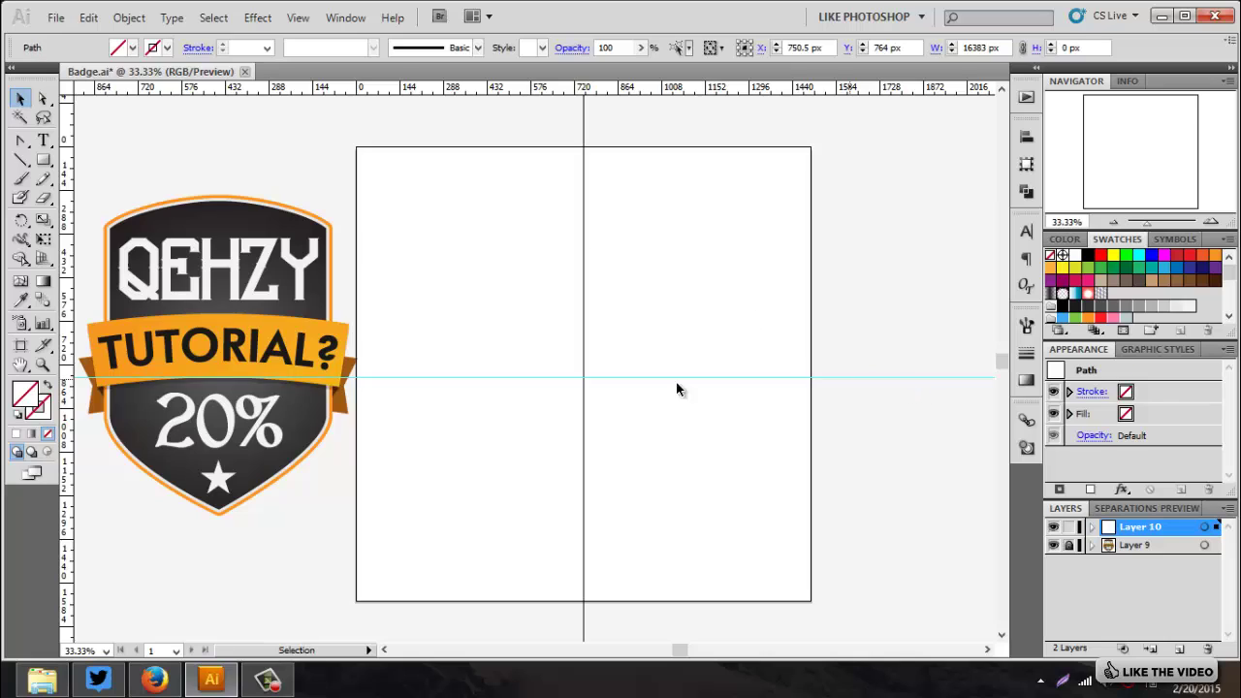
pyautogui.click(1068, 527)
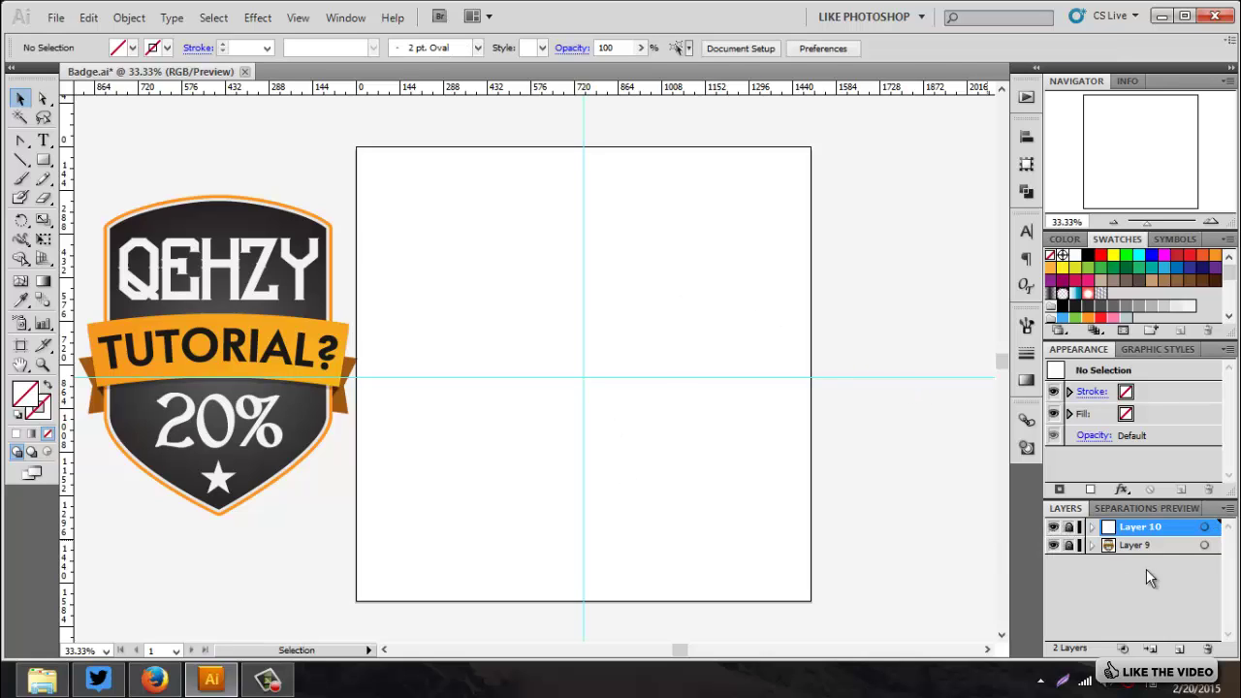
pyautogui.click(1179, 649)
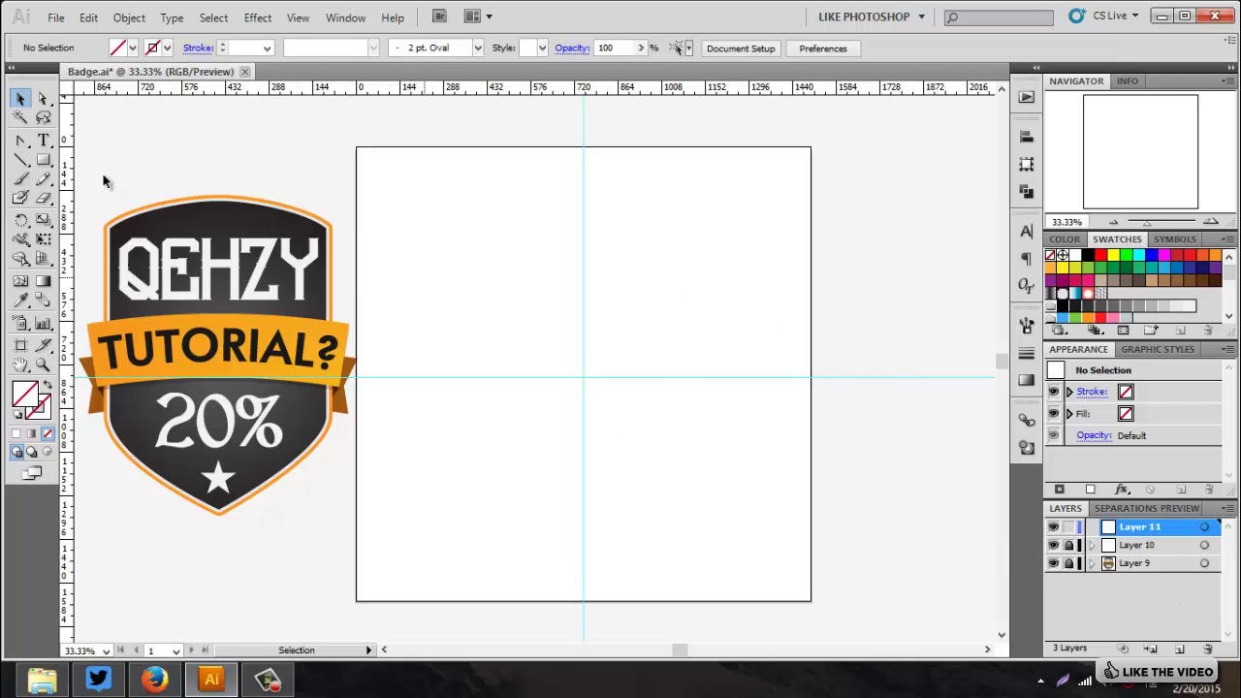
# Draw a 576 px square centred on the guide crossing.
pyautogui.click(43, 161)
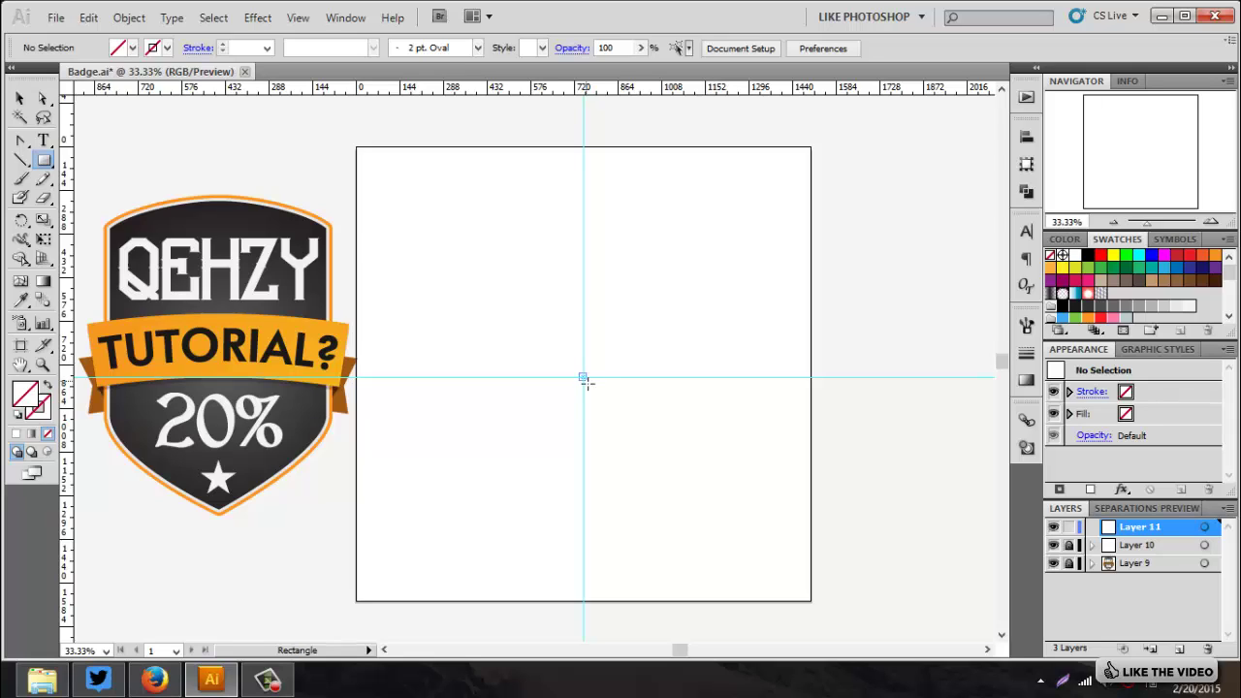
pyautogui.moveTo(584, 381)
pyautogui.mouseDown()
pyautogui.moveTo(654, 488)
pyautogui.moveTo(622, 464)
pyautogui.mouseUp()
pyautogui.press('v')
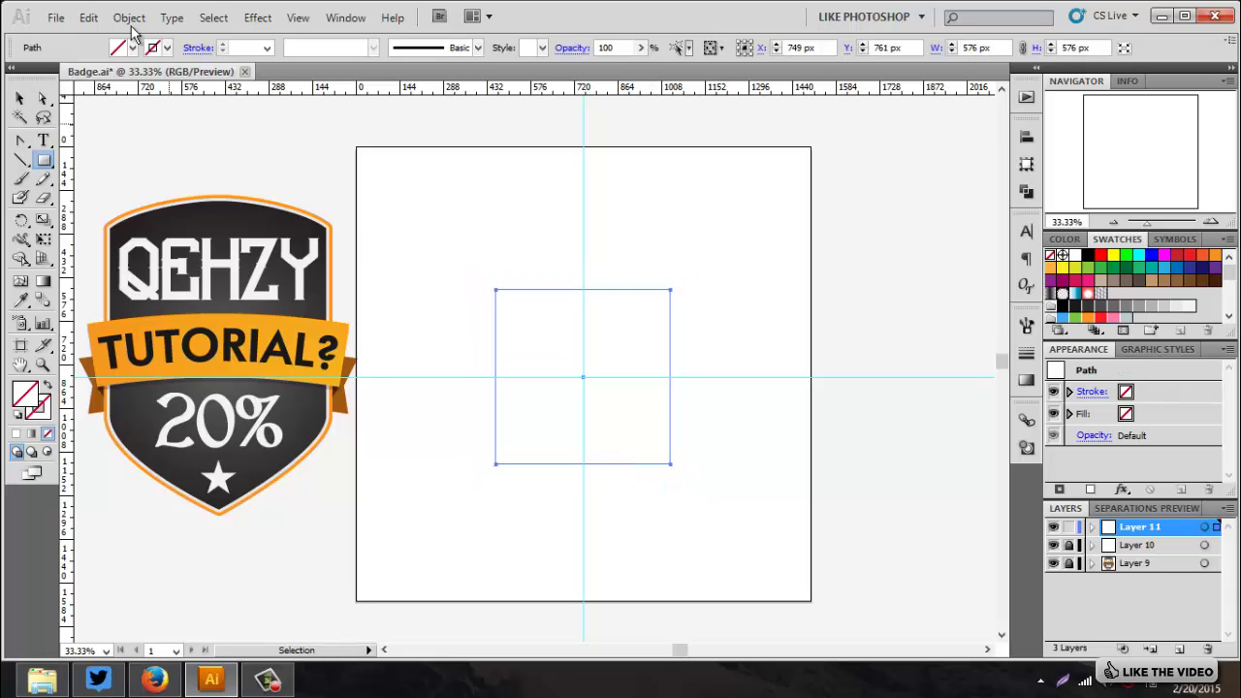
# Give the square a black 3 pt stroke with no fill.
pyautogui.click(167, 47)
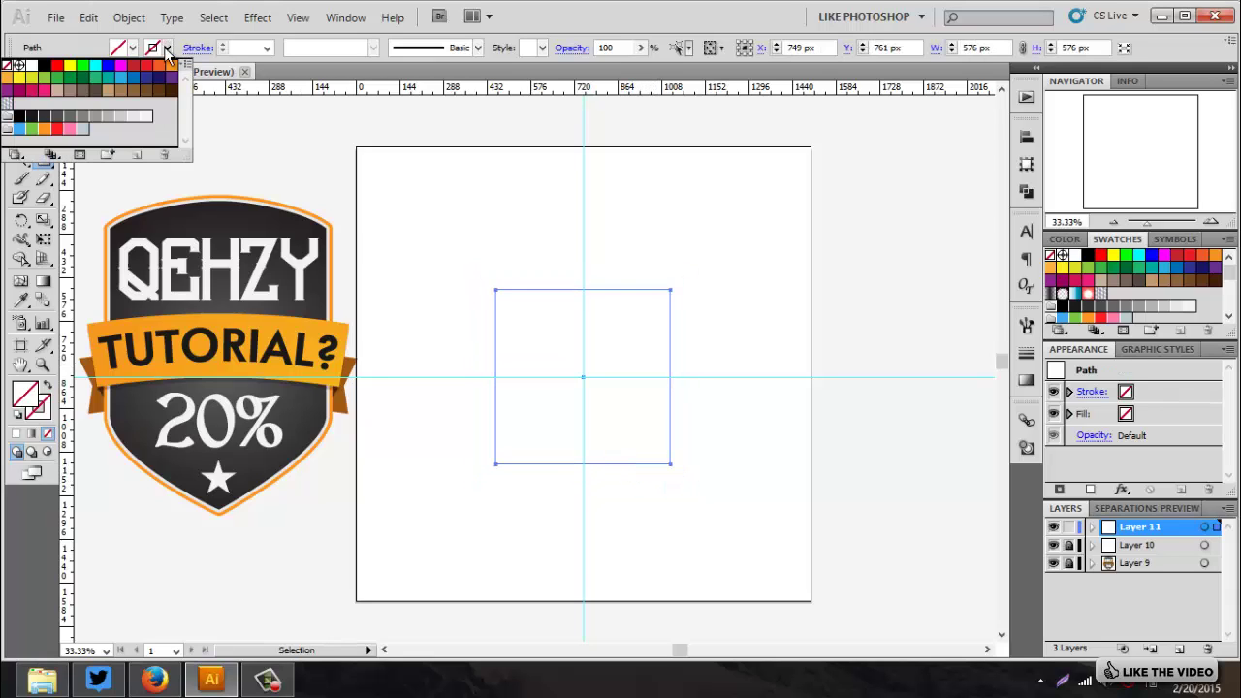
pyautogui.click(44, 65)
pyautogui.click(223, 44)
pyautogui.click(223, 44)
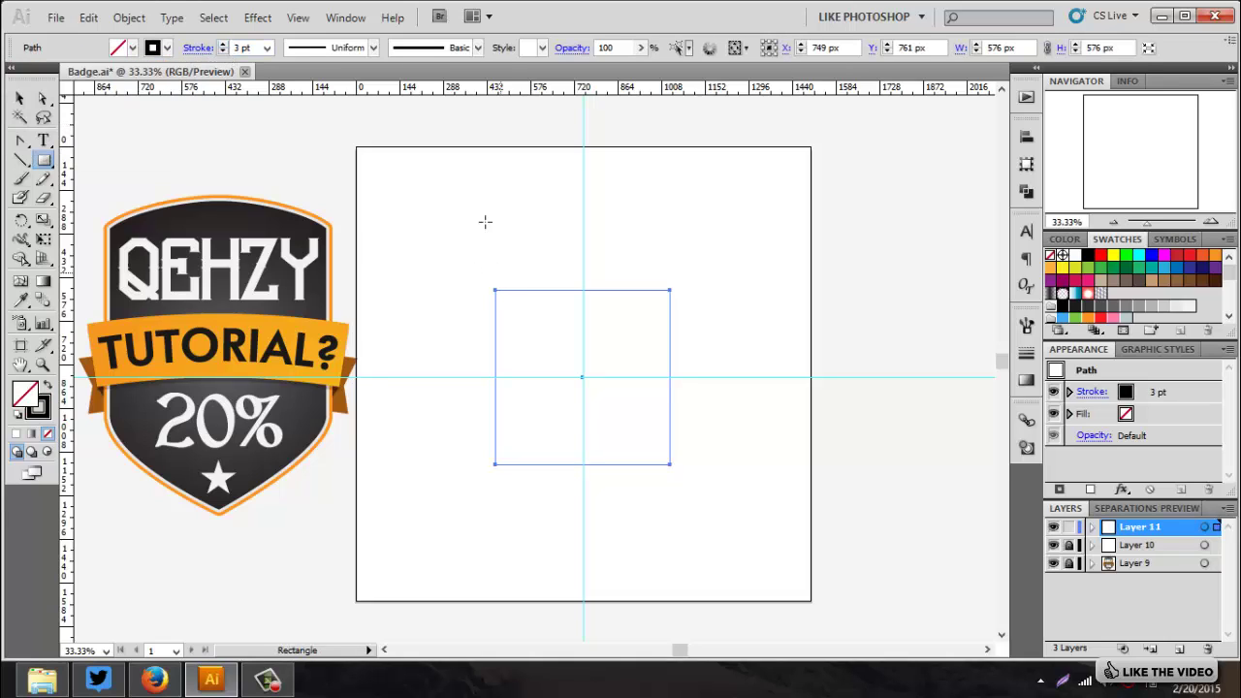
pyautogui.click(20, 98)
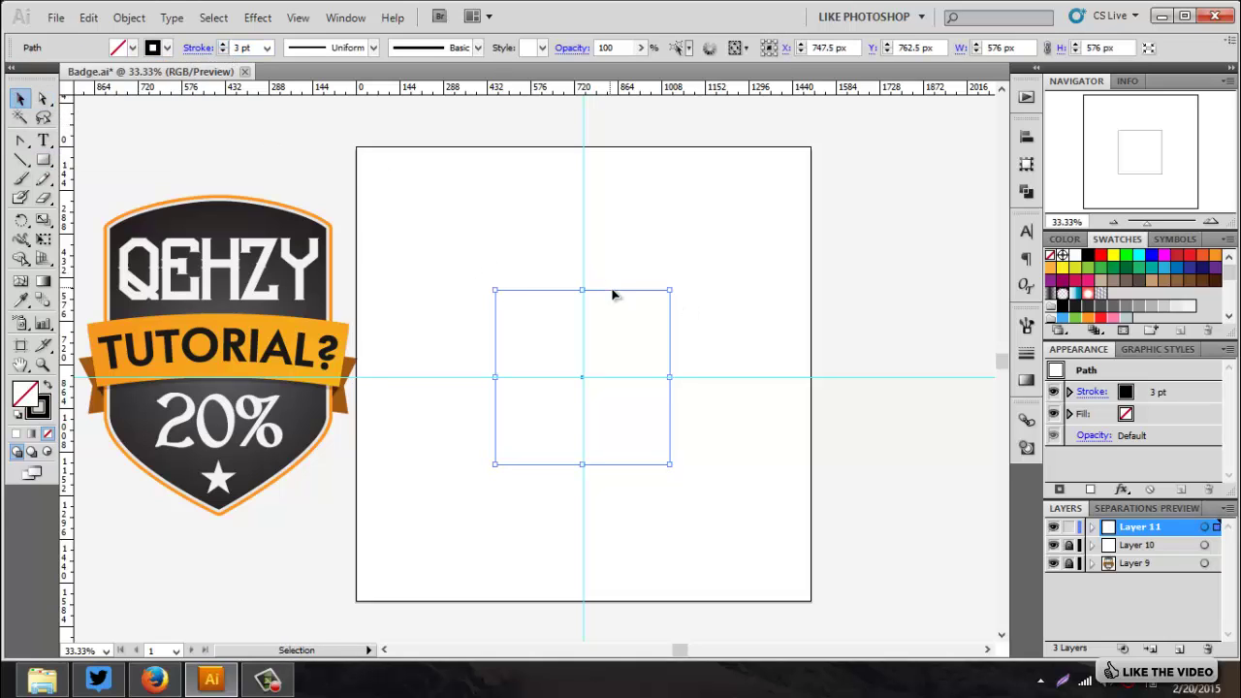
pyautogui.click(738, 279)
pyautogui.click(668, 318)
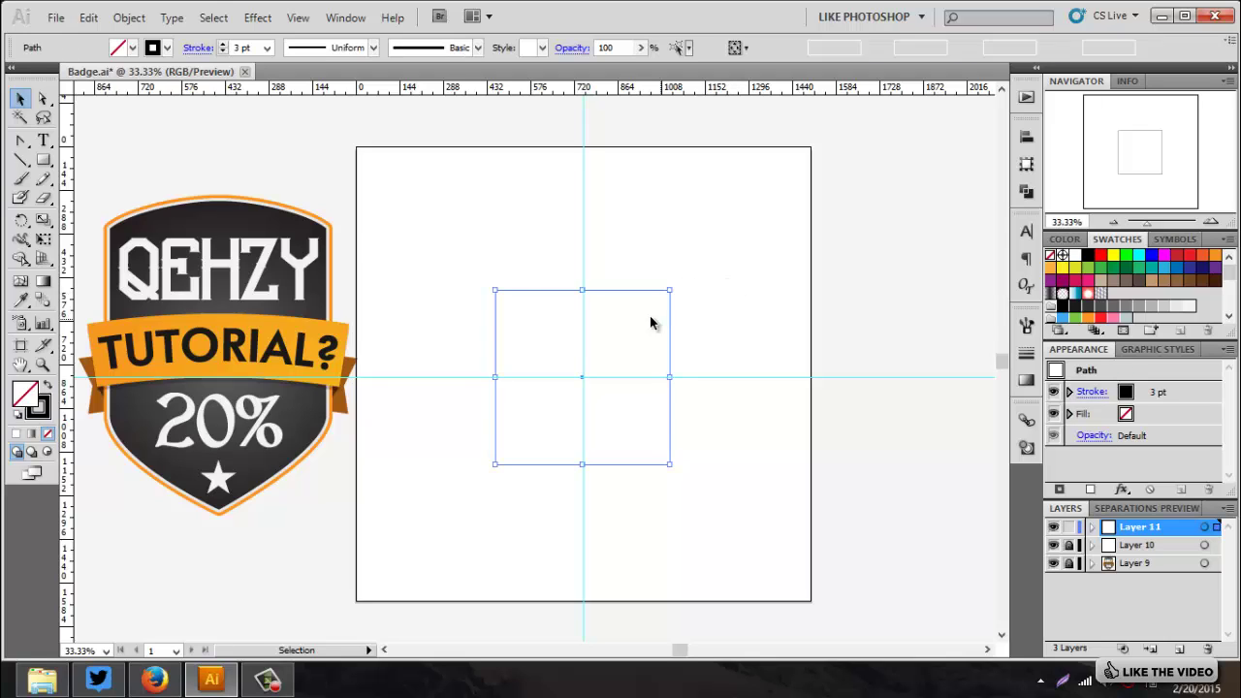
pyautogui.moveTo(21, 140); pyautogui.dragTo(123, 169)
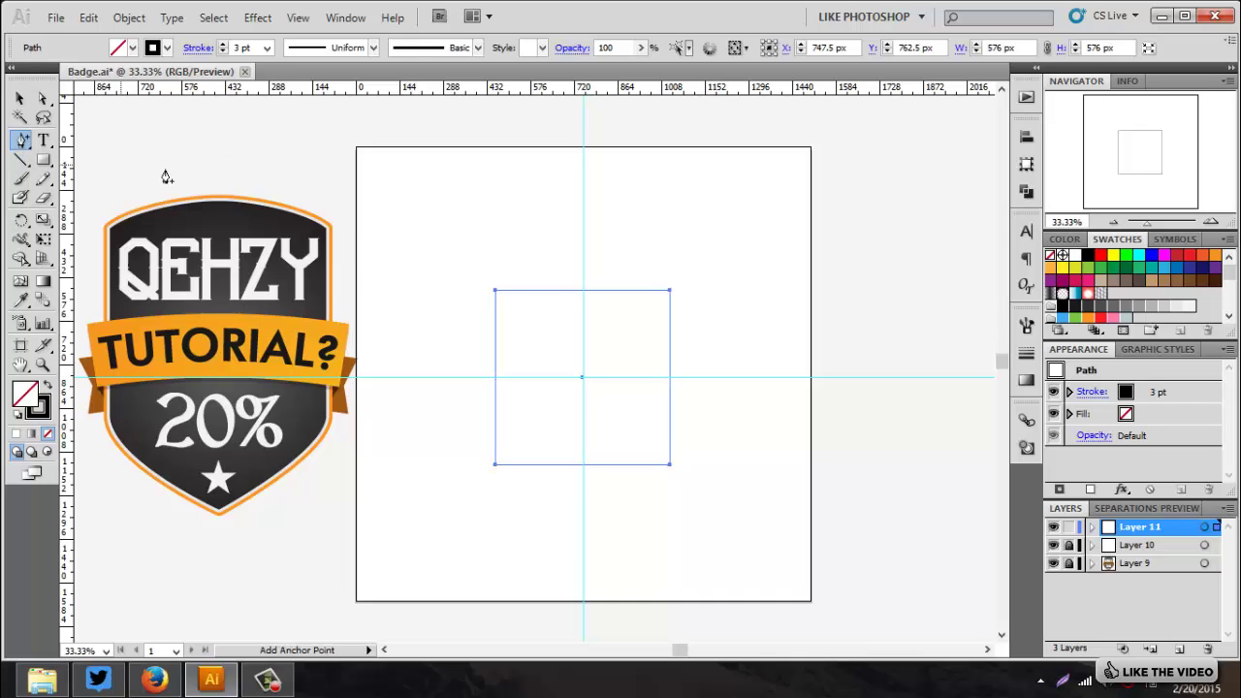
# Add centre anchors on the top and bottom edges, raising the top and pulling the bottom into a point.
pyautogui.click(583, 291)
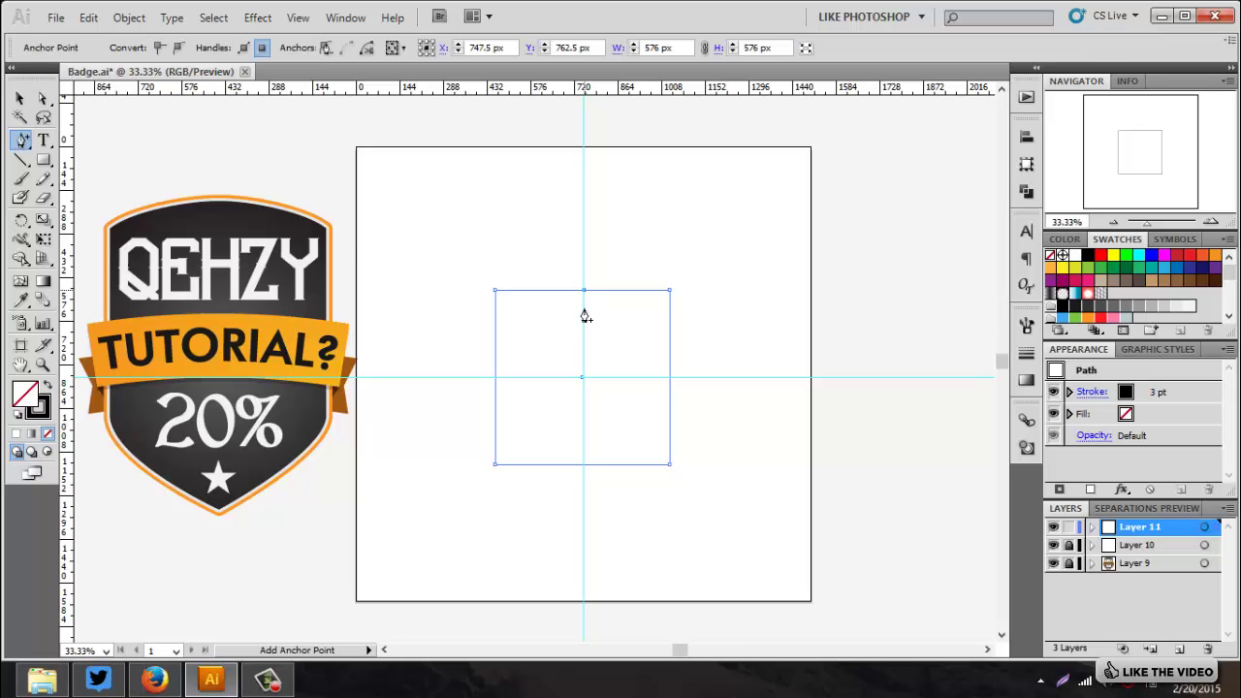
pyautogui.click(583, 465)
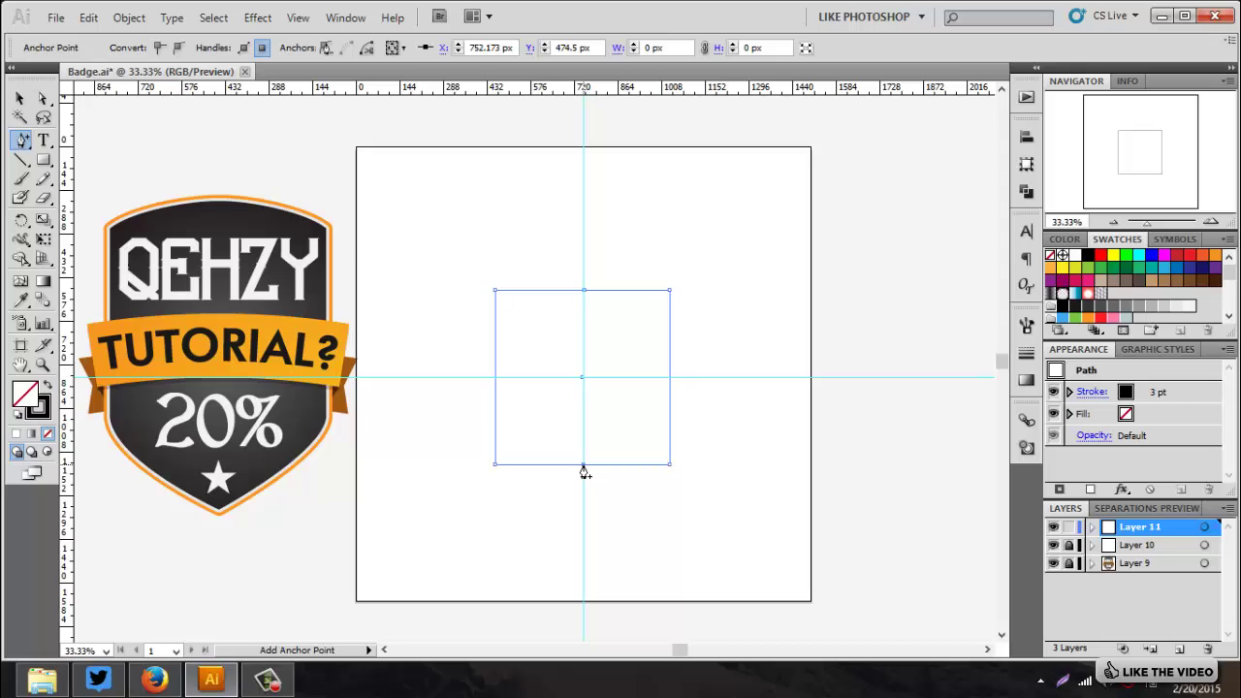
pyautogui.click(43, 99)
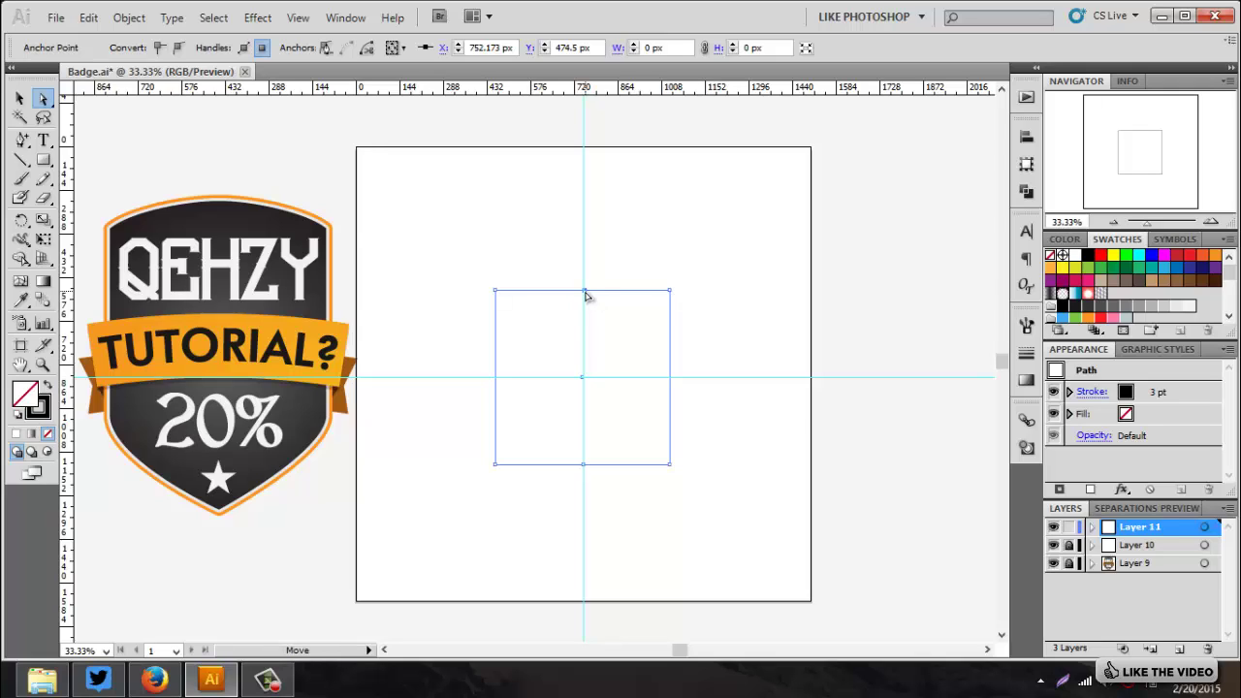
pyautogui.moveTo(585, 296); pyautogui.dragTo(585, 272)
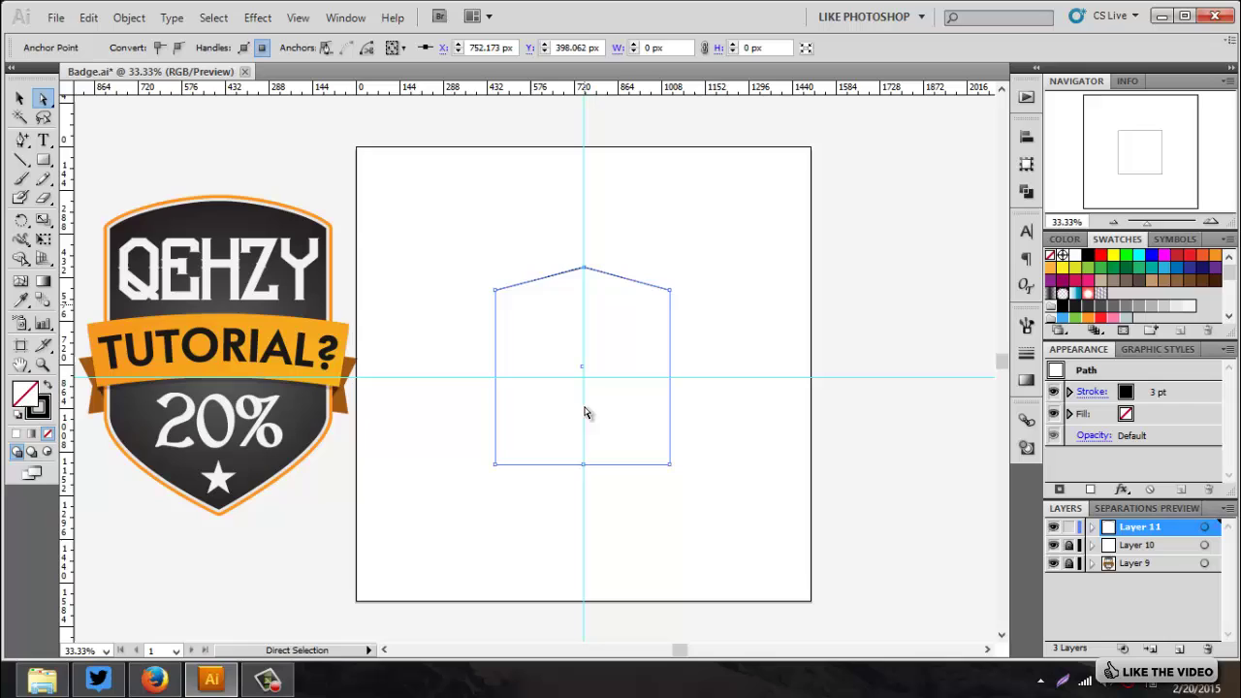
pyautogui.click(585, 466)
pyautogui.moveTo(585, 468); pyautogui.dragTo(583, 555)
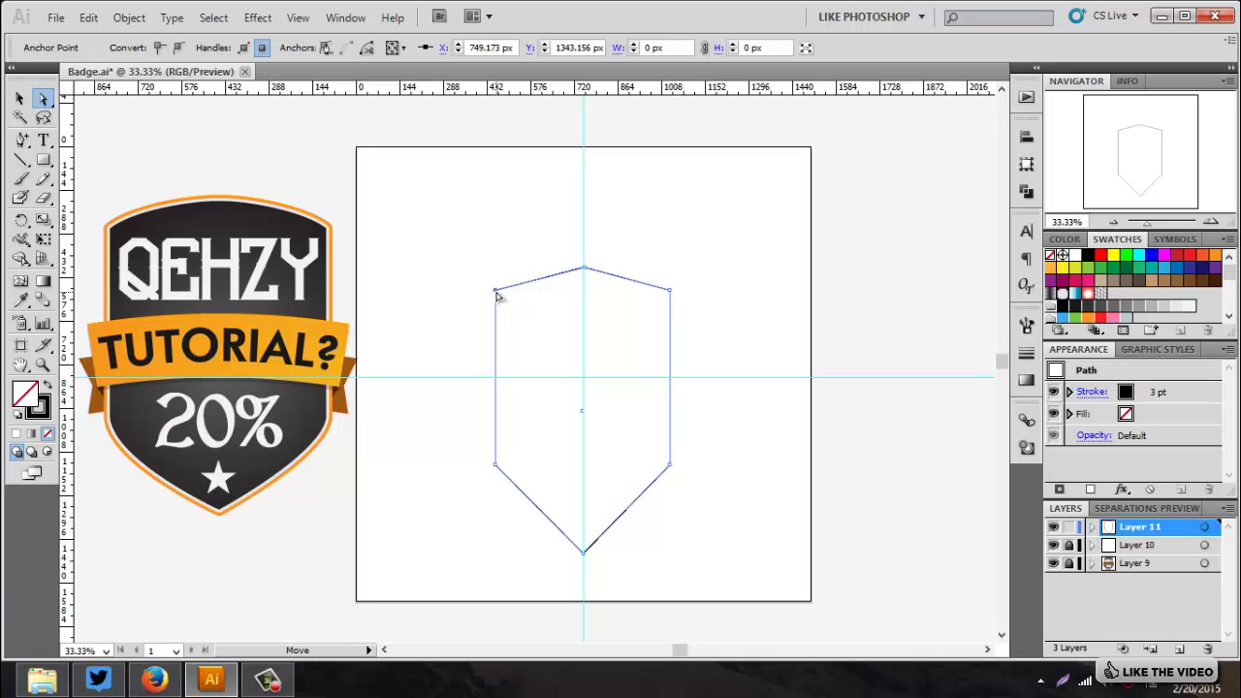
# Try widening the shield's top corners outward, then undo both moves.
pyautogui.moveTo(495, 291); pyautogui.dragTo(452, 289)
pyautogui.moveTo(669, 292); pyautogui.dragTo(717, 288)
pyautogui.press('ctrl')
pyautogui.hotkey('ctrl', 'z')
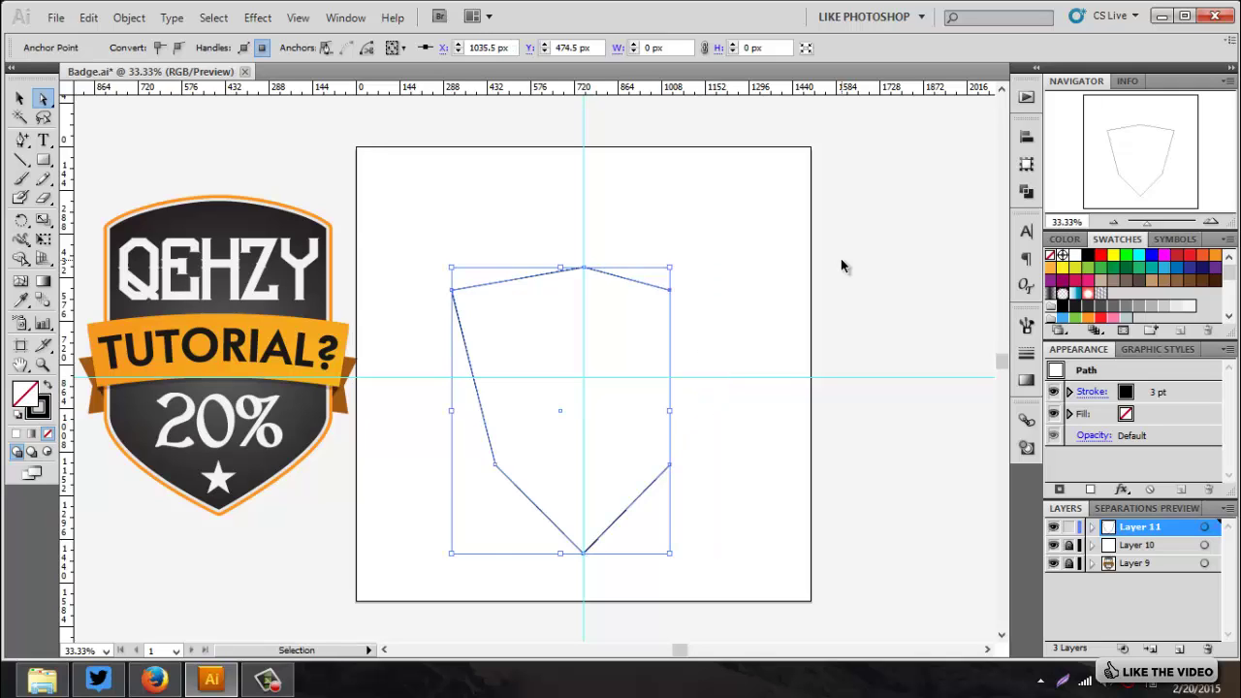
pyautogui.hotkey('ctrl', 'z')
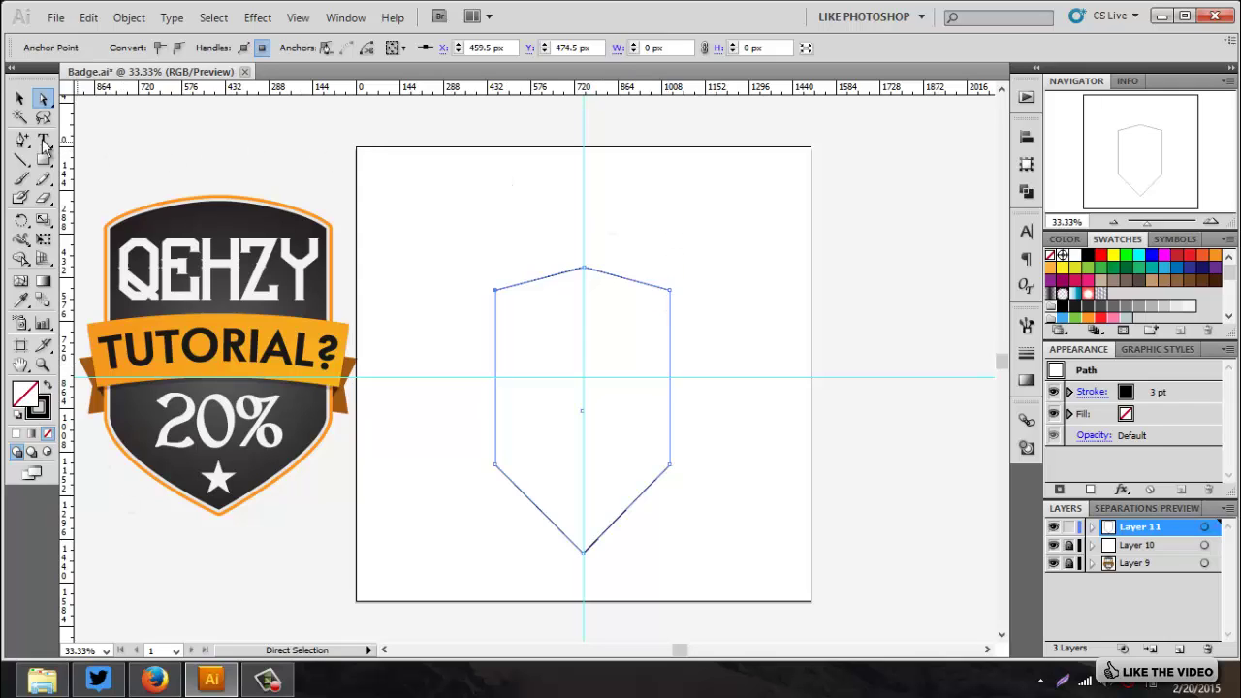
# Round the shield's top anchor into a smooth arch.
pyautogui.moveTo(23, 142); pyautogui.dragTo(81, 202)
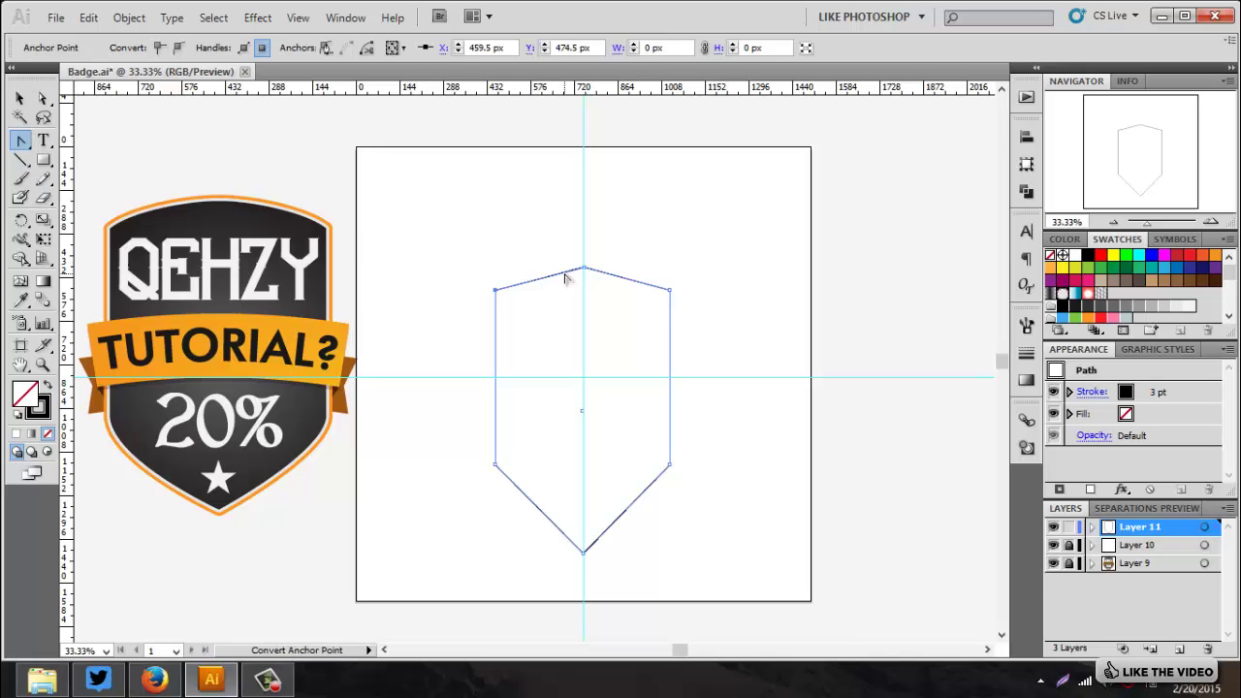
pyautogui.click(583, 268)
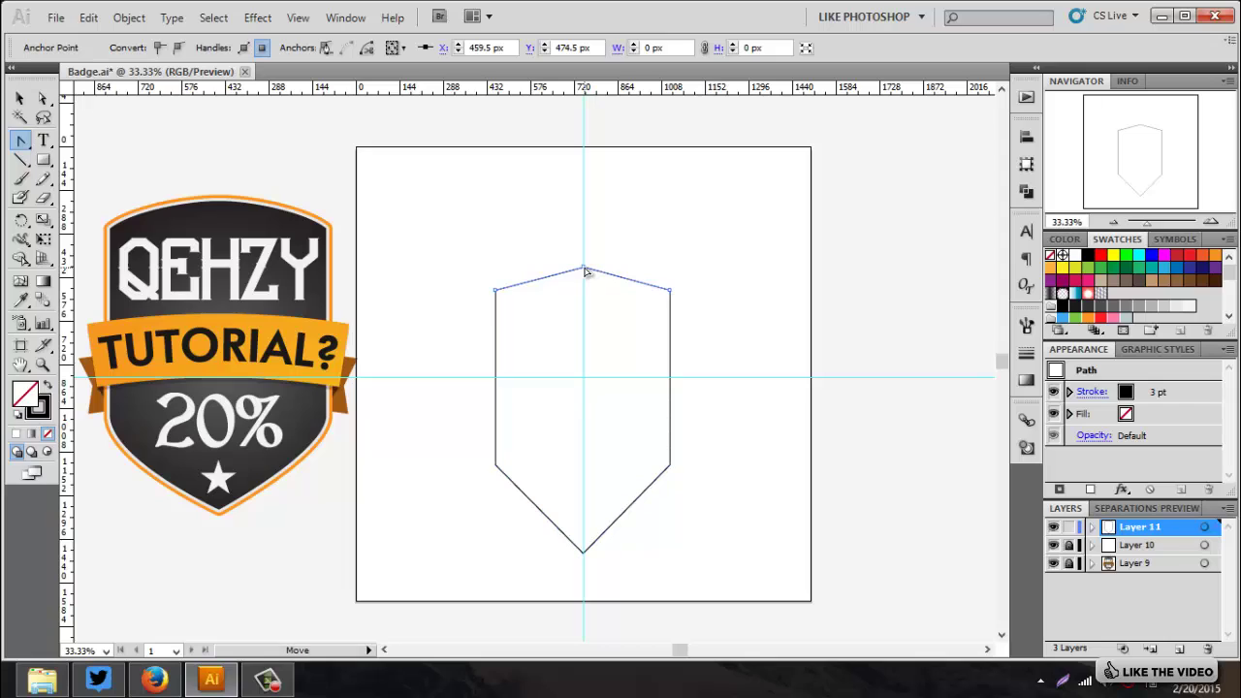
pyautogui.moveTo(586, 272); pyautogui.dragTo(641, 268)
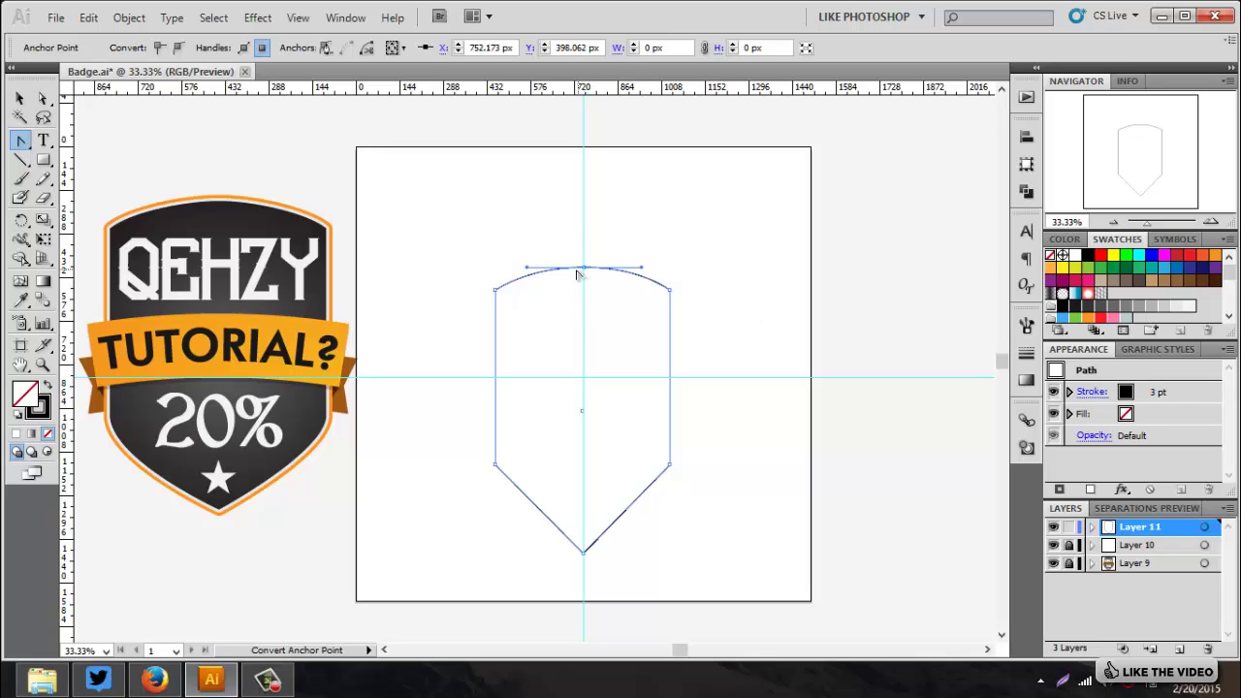
# Add a horizontal guide across the lower part of the shield.
pyautogui.click(20, 98)
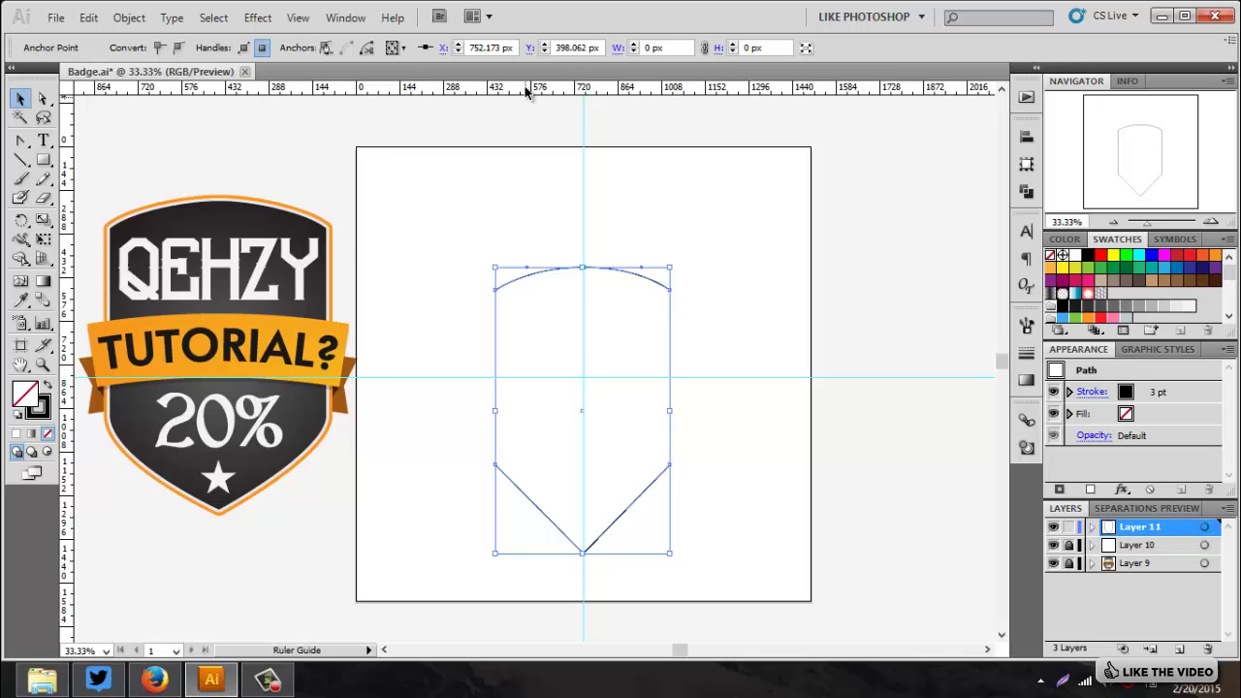
pyautogui.moveTo(526, 90); pyautogui.dragTo(569, 480)
pyautogui.click(674, 480)
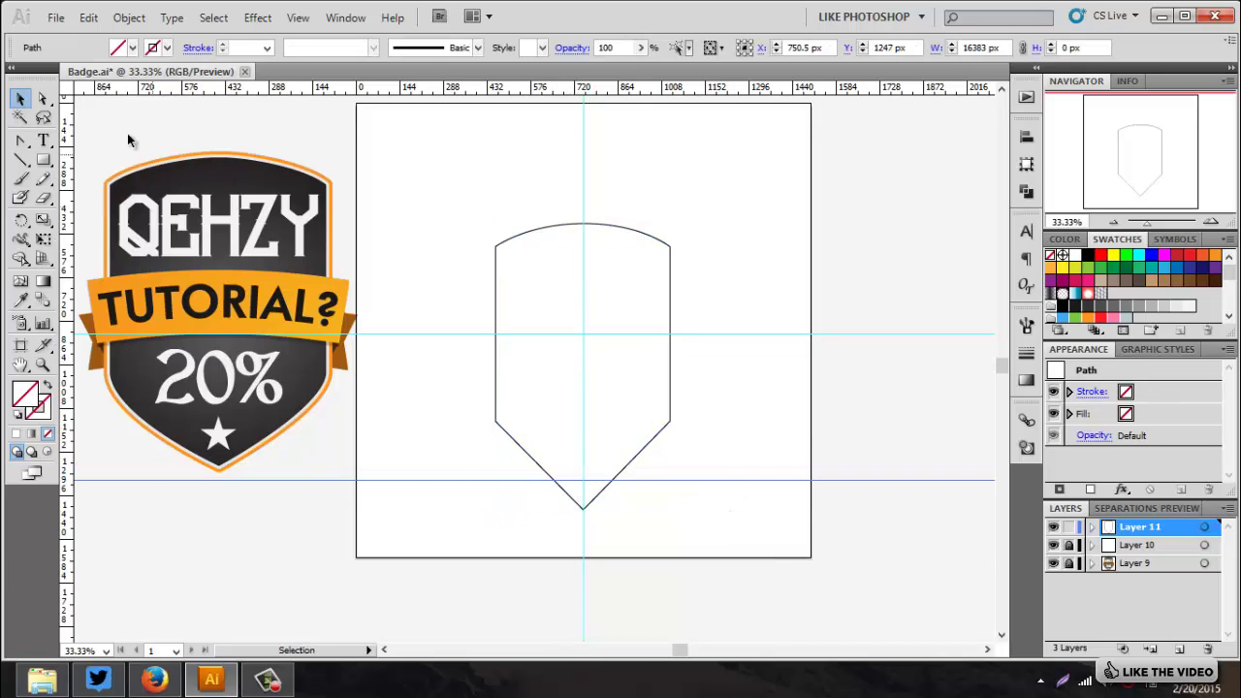
# Dismiss the anchor-point warning and select the whole shield outline.
pyautogui.click(20, 139)
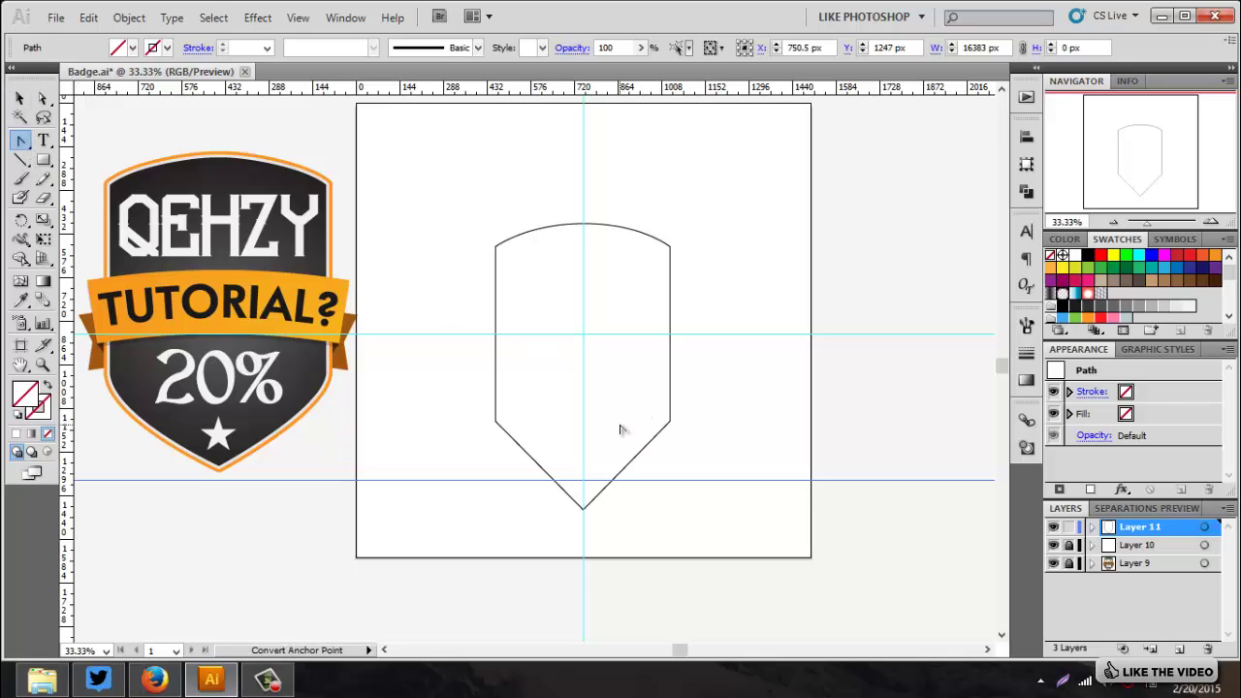
pyautogui.click(497, 422)
pyautogui.press('Return')
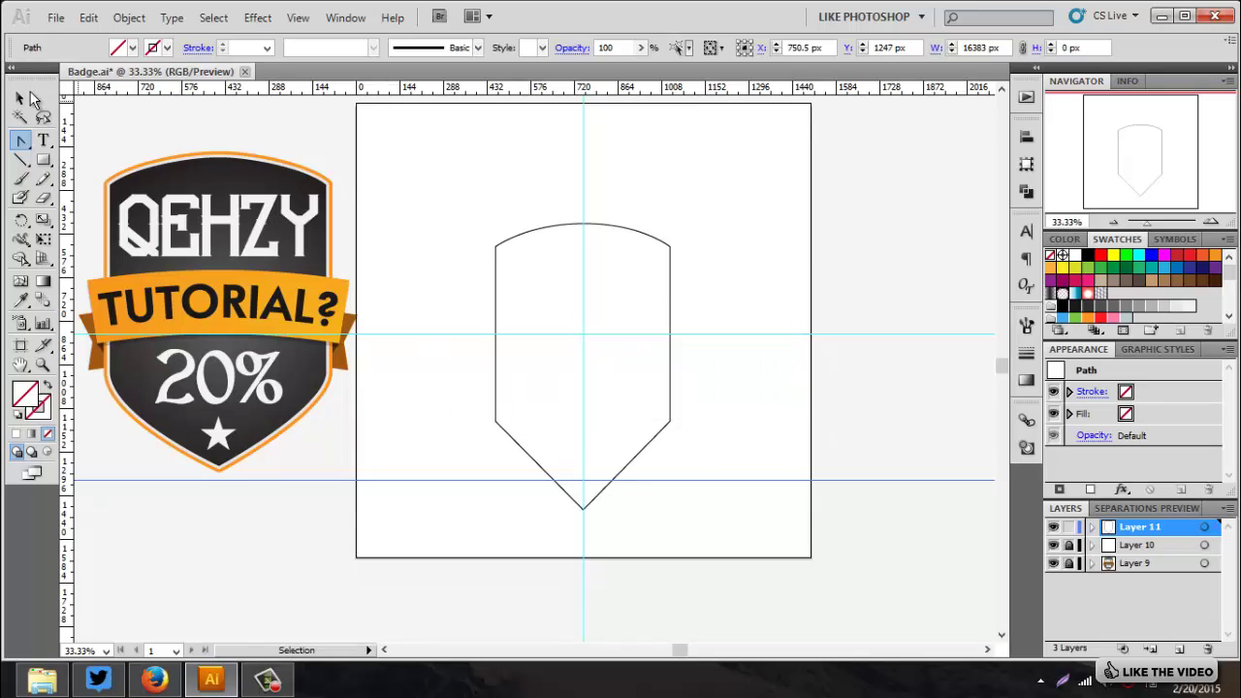
pyautogui.click(20, 98)
pyautogui.moveTo(523, 225); pyautogui.dragTo(489, 286)
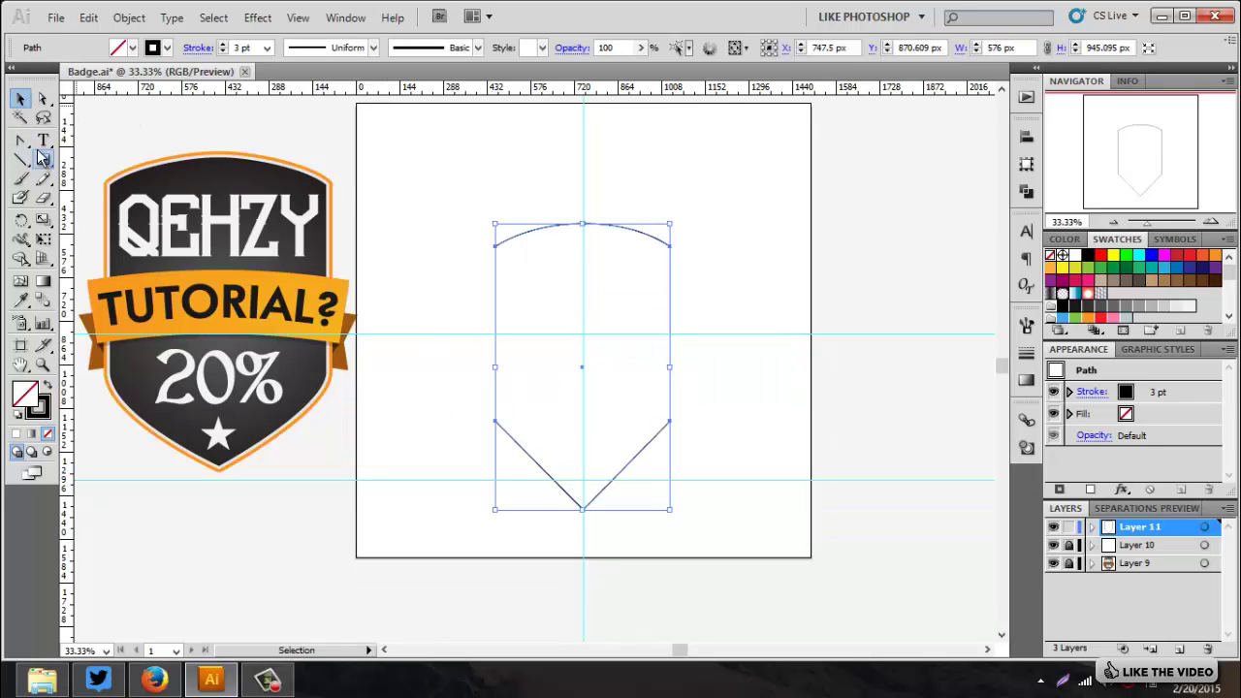
# Curve the lower-left and lower-right sides of the shield into the bottom point.
pyautogui.click(22, 141)
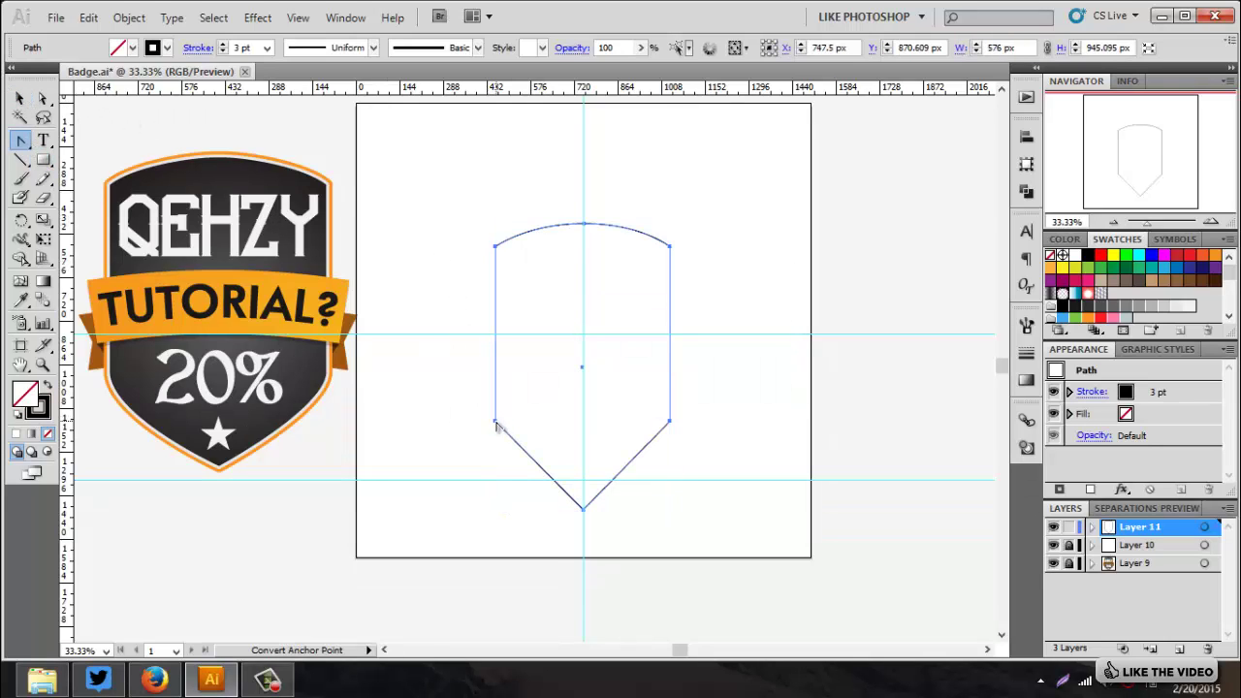
pyautogui.moveTo(495, 425); pyautogui.dragTo(487, 367)
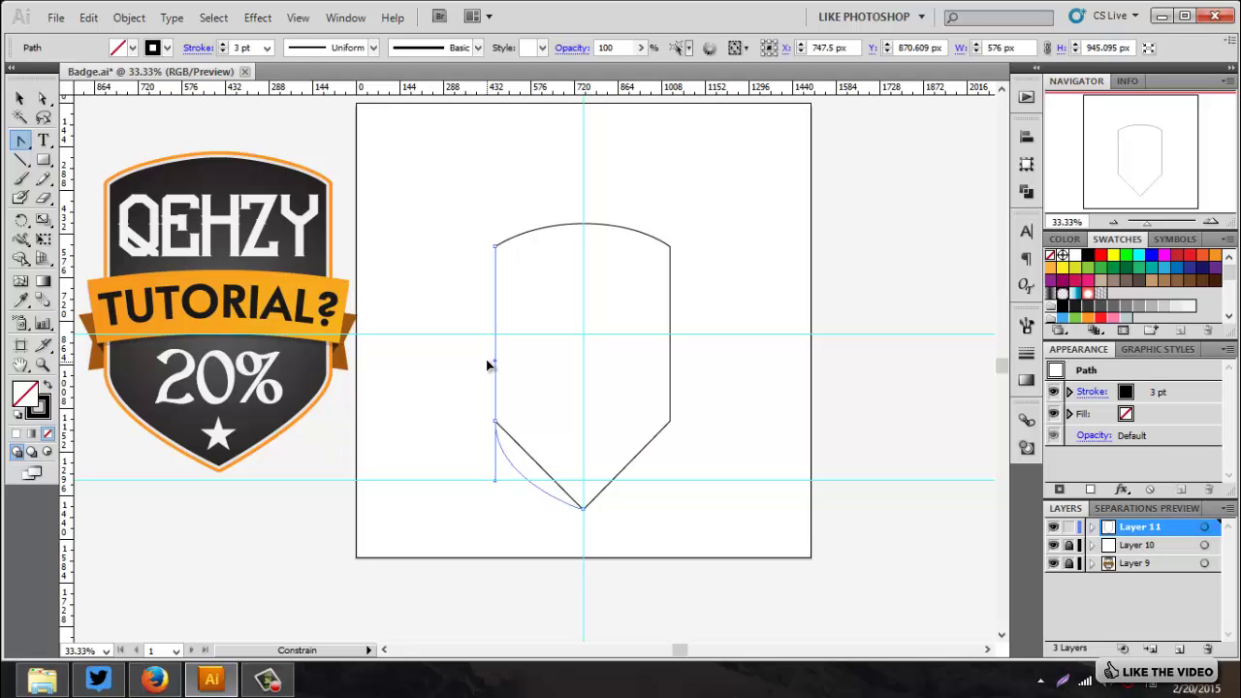
pyautogui.moveTo(487, 366); pyautogui.dragTo(488, 366)
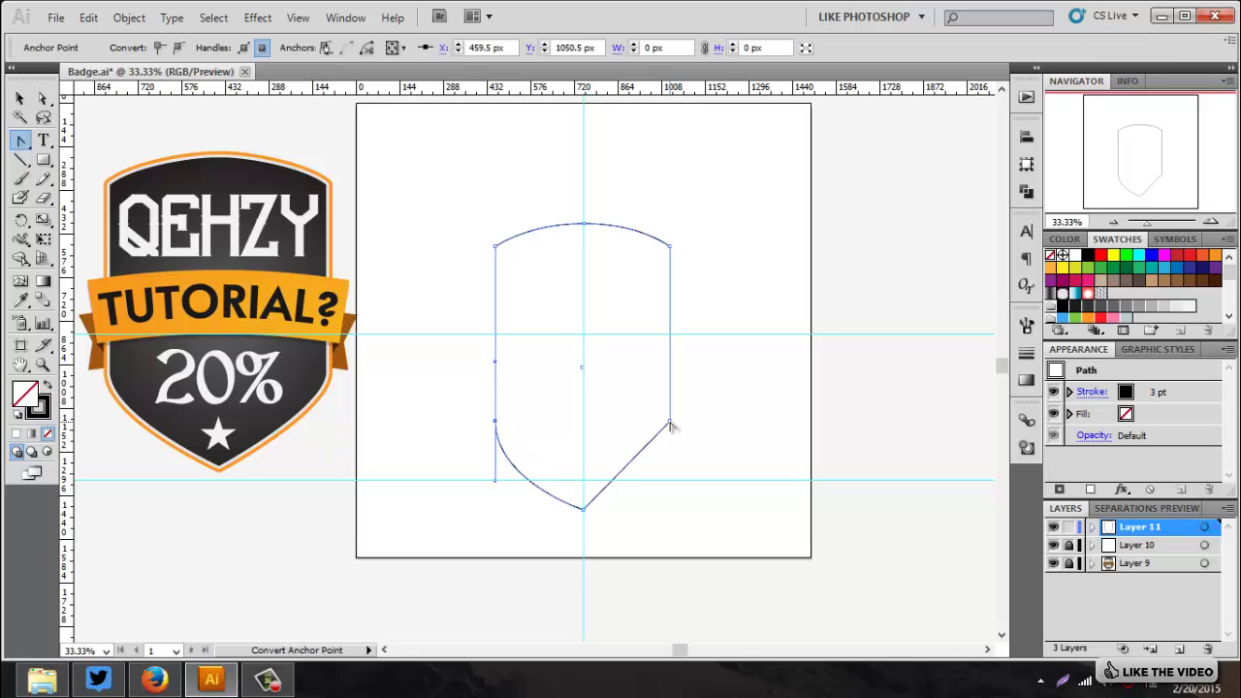
pyautogui.moveTo(670, 427); pyautogui.dragTo(673, 484)
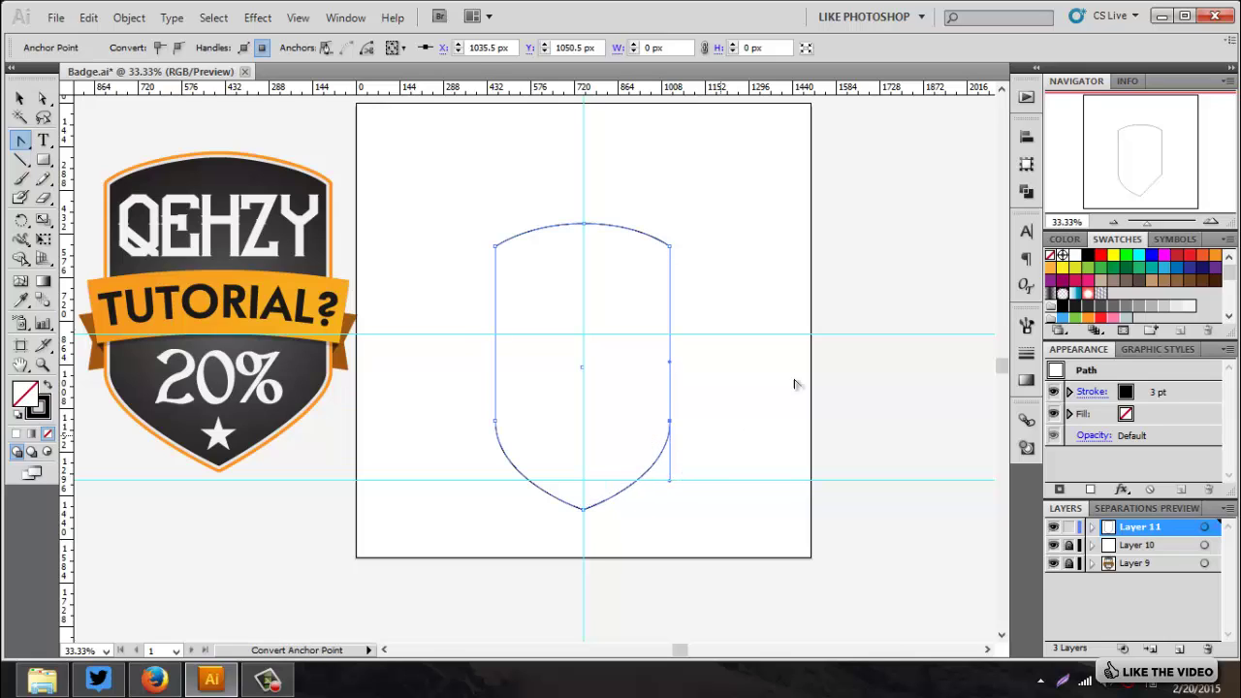
pyautogui.click(20, 97)
# Delete the lower horizontal guide.
pyautogui.click(781, 473)
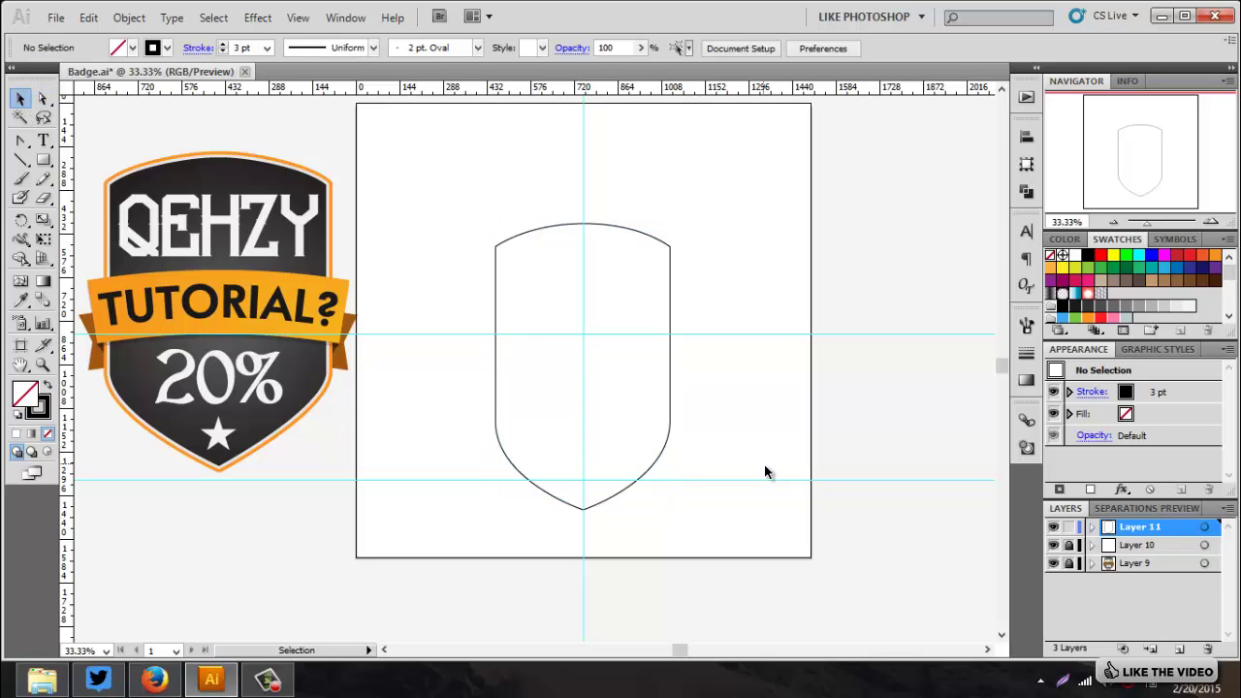
pyautogui.click(770, 480)
pyautogui.press('Delete')
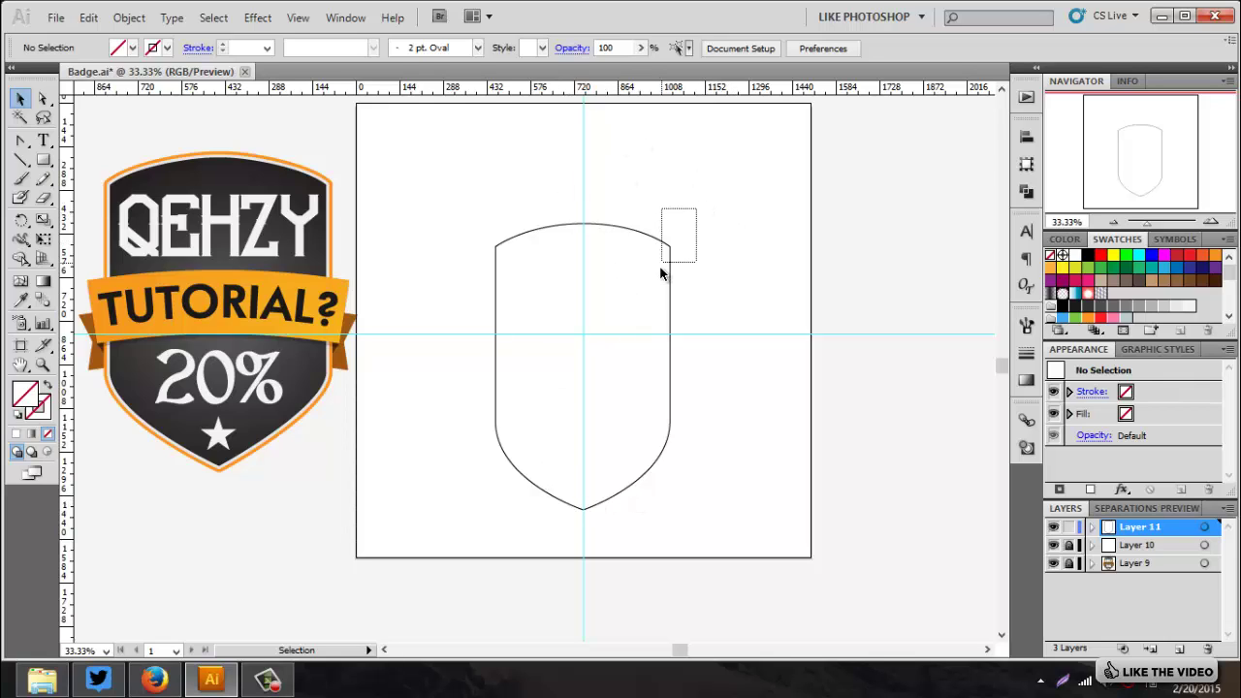
# Resize the shield outline to about 780 px wide by 963 px tall.
pyautogui.moveTo(660, 274); pyautogui.dragTo(662, 291)
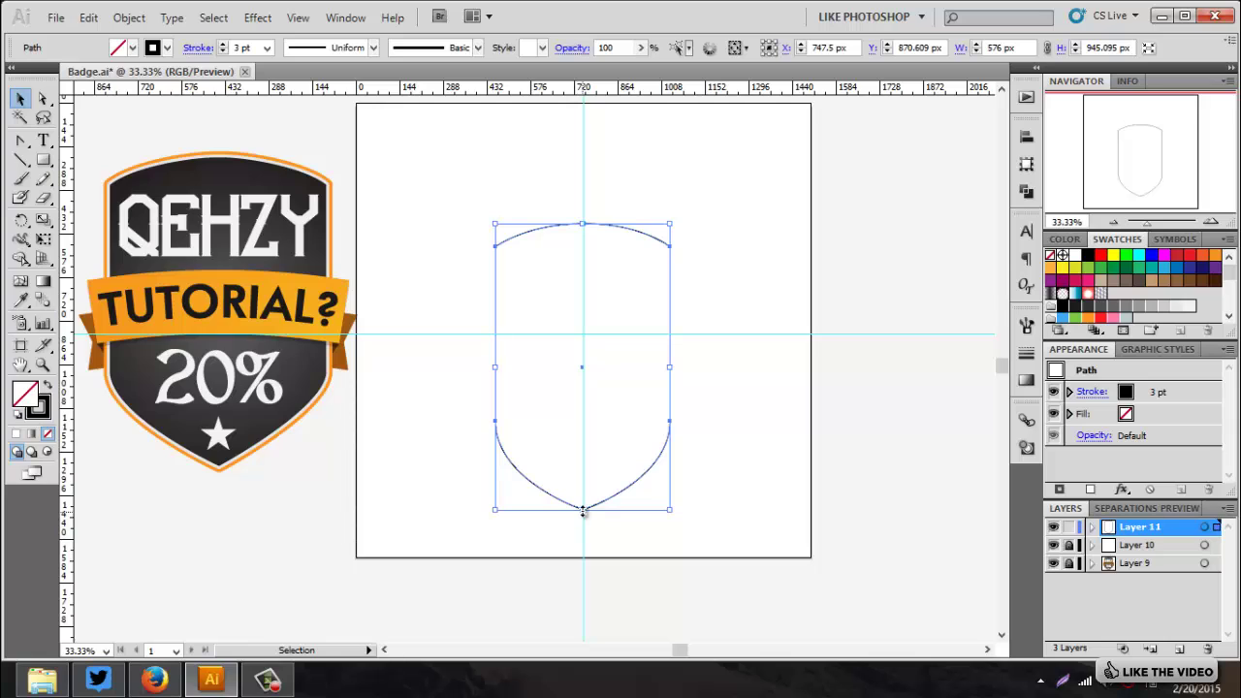
pyautogui.moveTo(582, 511); pyautogui.dragTo(583, 438)
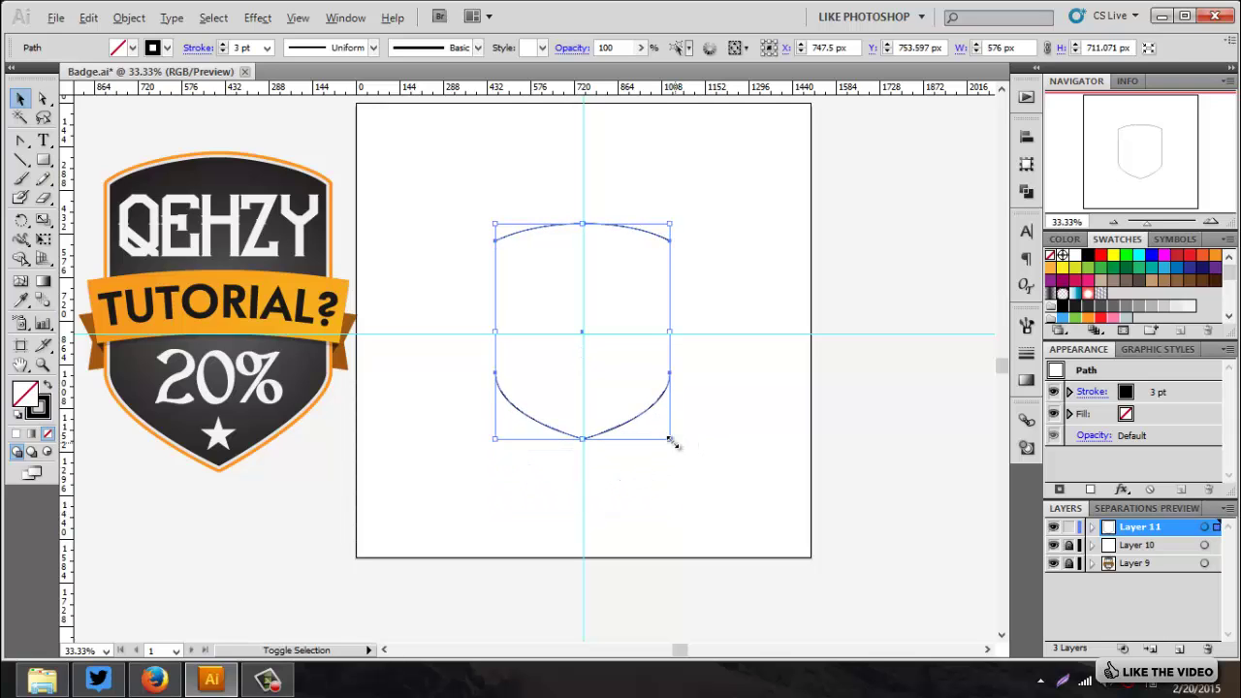
pyautogui.moveTo(668, 441); pyautogui.dragTo(698, 485)
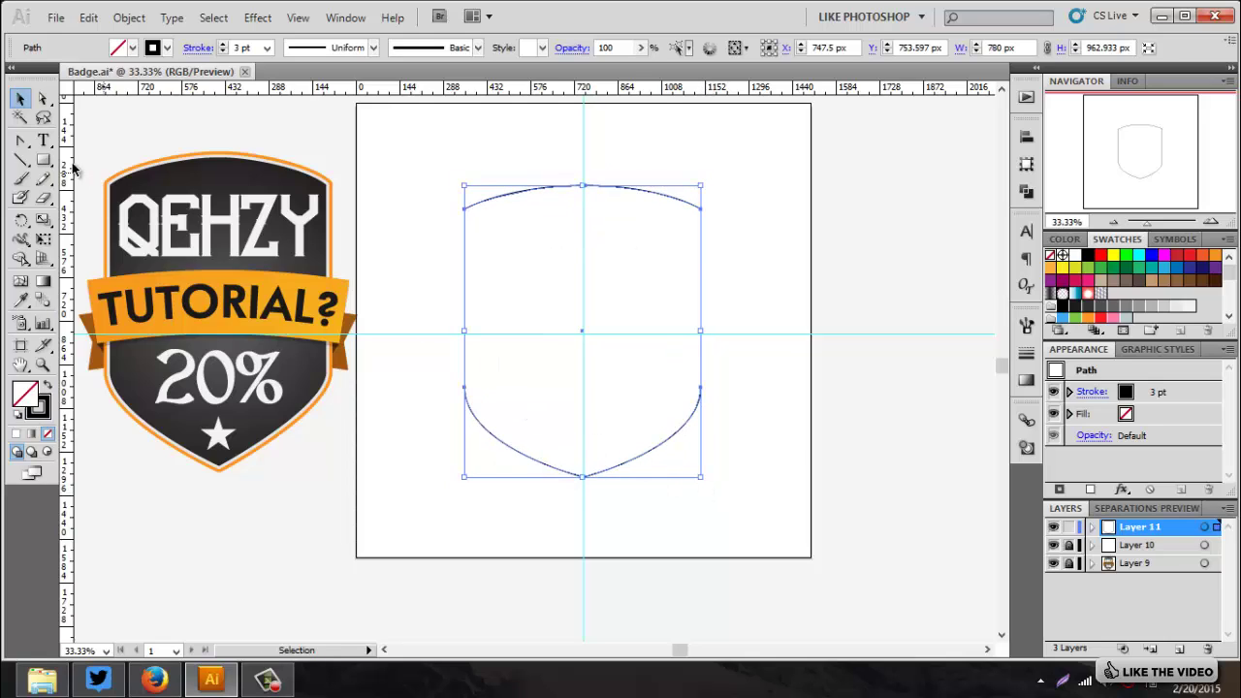
# Nudge the shield's bottom anchor down four times for a deeper tip, then deselect.
pyautogui.click(43, 100)
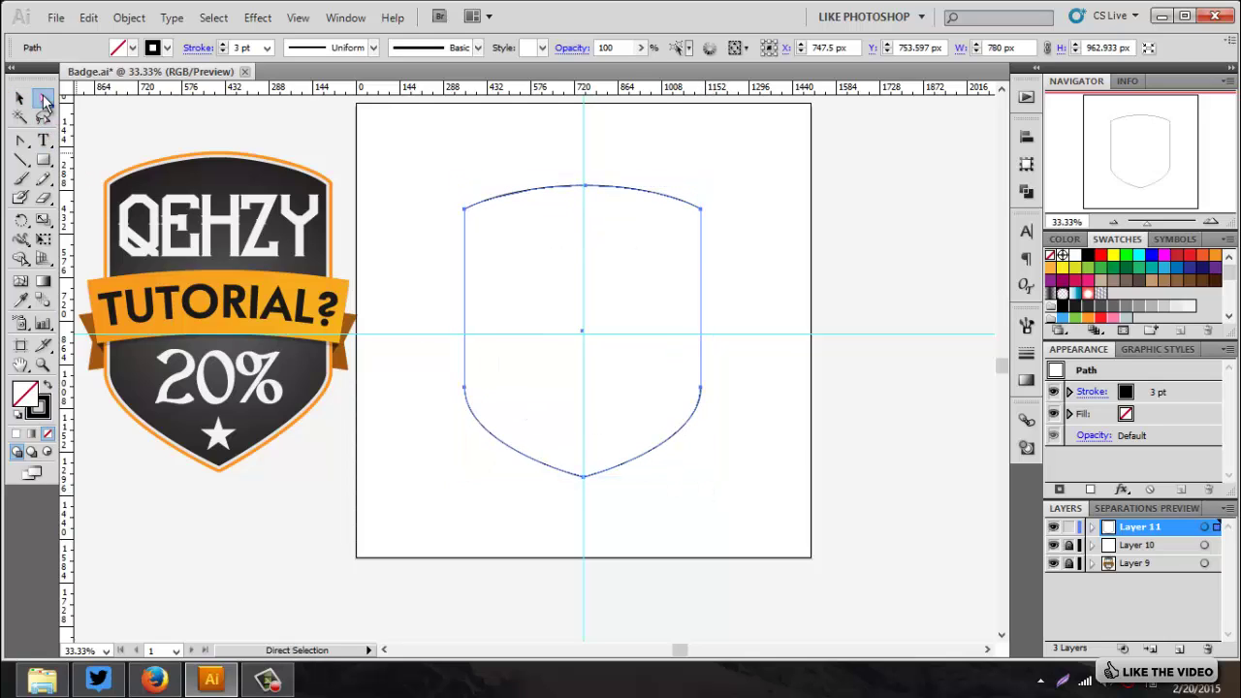
pyautogui.click(584, 479)
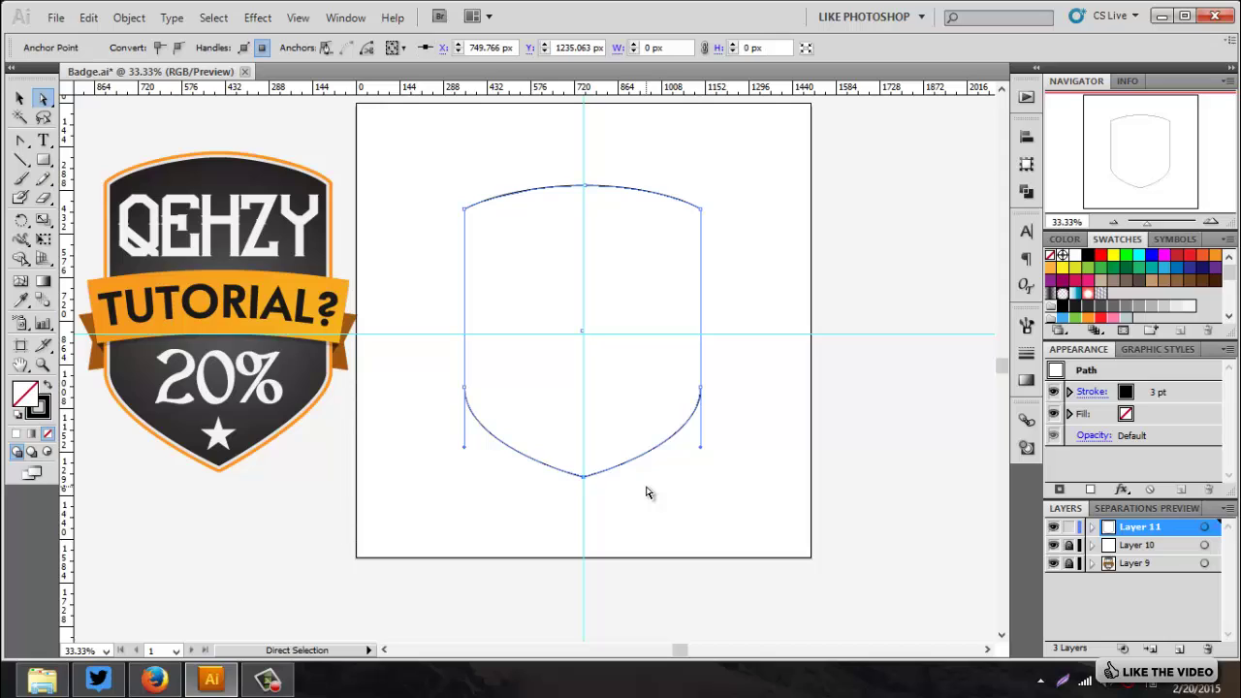
pyautogui.press('Down')
pyautogui.press('Down')
pyautogui.press('Down')
pyautogui.press('Down')
pyautogui.press('Down')
pyautogui.press('Down')
pyautogui.press('Down')
pyautogui.press('Down')
pyautogui.press('Down')
pyautogui.press('Down')
pyautogui.press('Down')
pyautogui.press('Down')
pyautogui.press('Down')
pyautogui.press('Down')
pyautogui.press('Down')
pyautogui.press('Down')
pyautogui.press('Down')
pyautogui.press('Down')
pyautogui.press('Down')
pyautogui.press('Down')
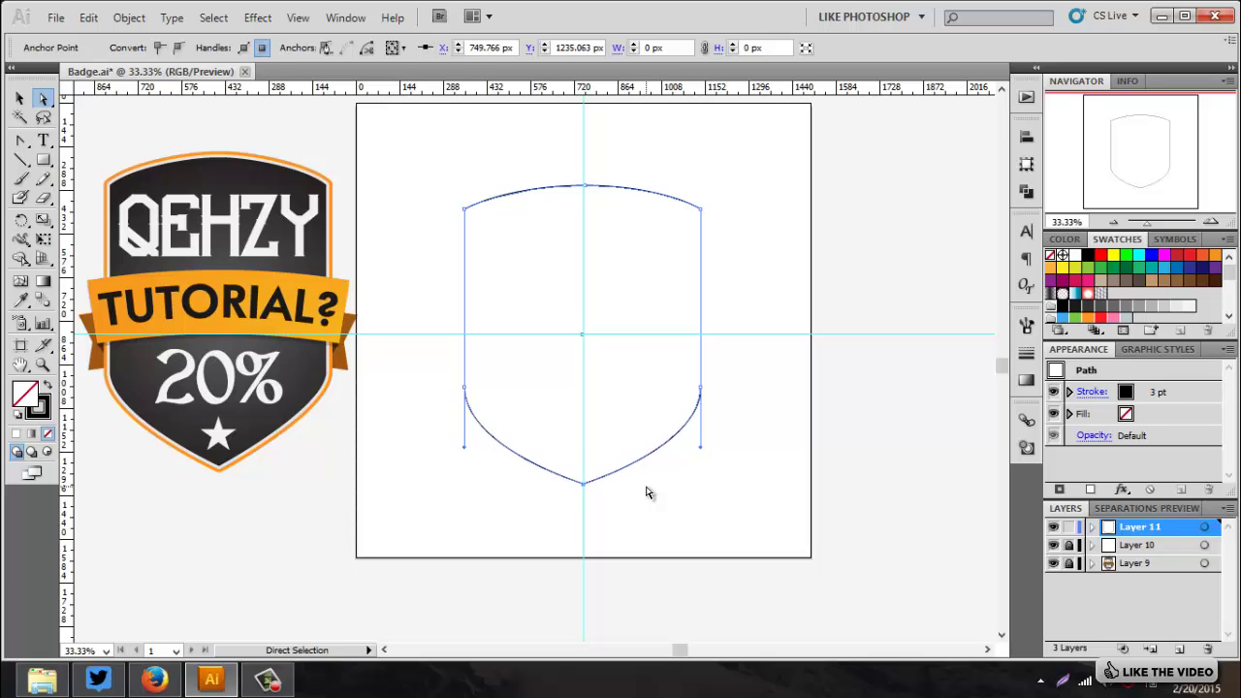
pyautogui.press('Down')
pyautogui.press('Down')
pyautogui.press('Down')
pyautogui.press('Down')
pyautogui.press('Down')
pyautogui.press('Down')
pyautogui.press('Down')
pyautogui.press('Down')
pyautogui.press('Down')
pyautogui.press('Down')
pyautogui.press('Down')
pyautogui.press('Down')
pyautogui.press('Down')
pyautogui.press('Down')
pyautogui.press('Down')
pyautogui.press('Down')
pyautogui.press('Down')
pyautogui.press('Down')
pyautogui.press('Down')
pyautogui.press('Down')
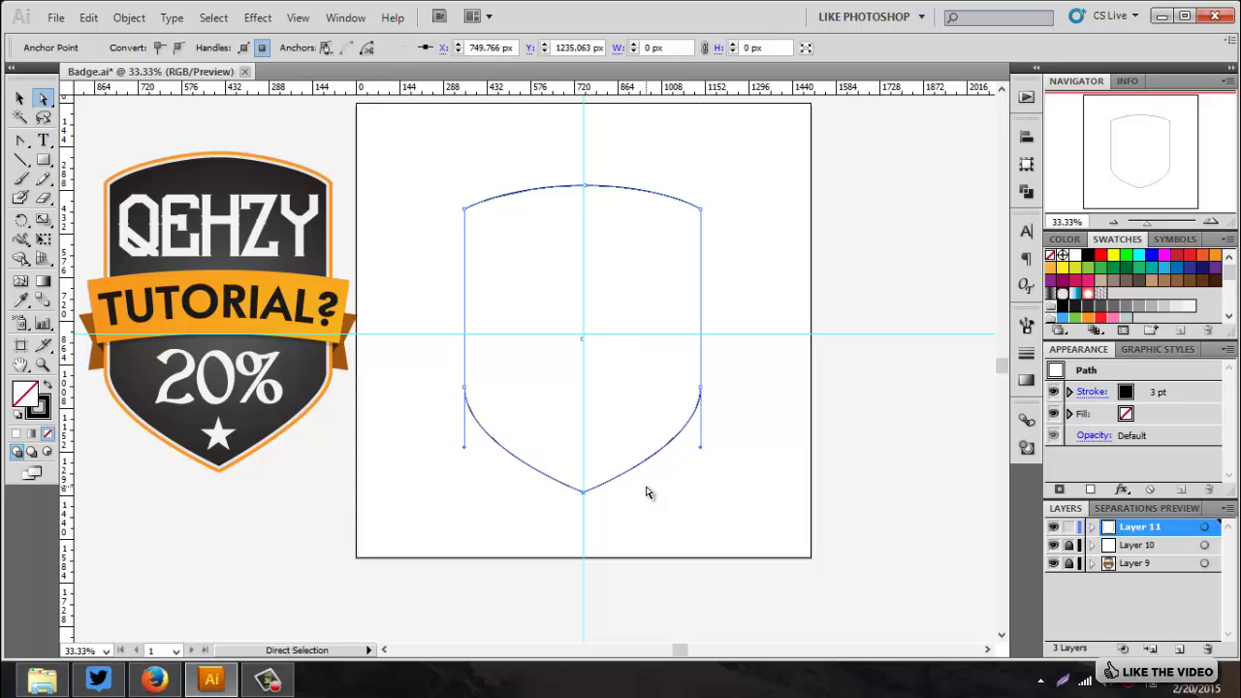
pyautogui.press('Down')
pyautogui.press('Down')
pyautogui.press('Down')
pyautogui.press('Down')
pyautogui.press('Down')
pyautogui.press('Down')
pyautogui.press('Down')
pyautogui.press('Down')
pyautogui.press('Down')
pyautogui.press('Down')
pyautogui.press('Down')
pyautogui.press('Down')
pyautogui.press('Down')
pyautogui.press('Down')
pyautogui.press('Down')
pyautogui.press('Down')
pyautogui.press('Down')
pyautogui.press('Down')
pyautogui.press('Down')
pyautogui.press('Down')
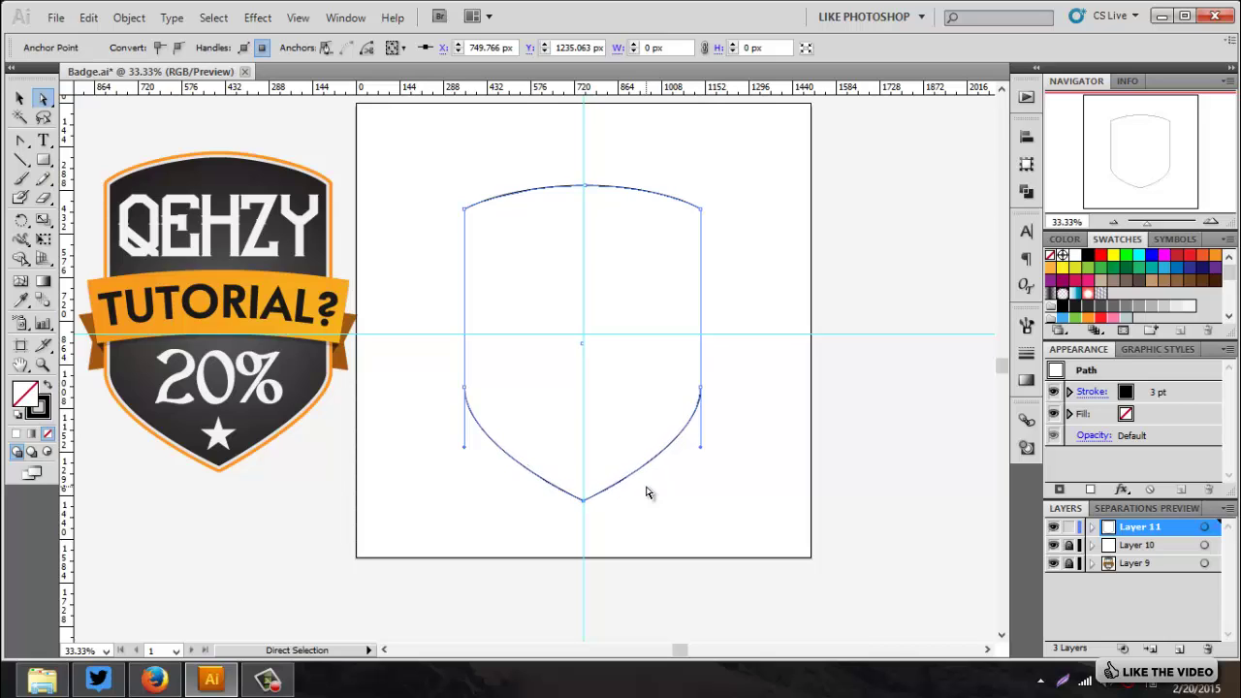
pyautogui.press('Down')
pyautogui.press('Down')
pyautogui.press('Down')
pyautogui.press('Down')
pyautogui.press('Down')
pyautogui.press('Down')
pyautogui.press('Down')
pyautogui.press('Down')
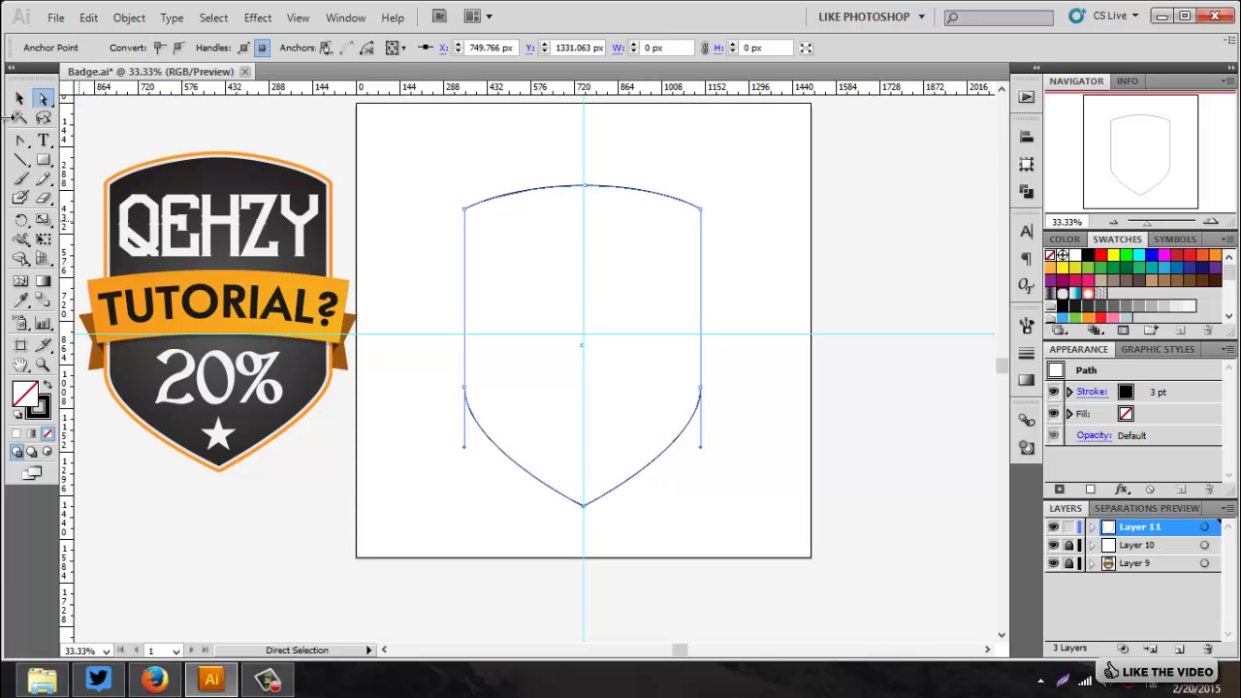
pyautogui.click(19, 98)
pyautogui.click(890, 516)
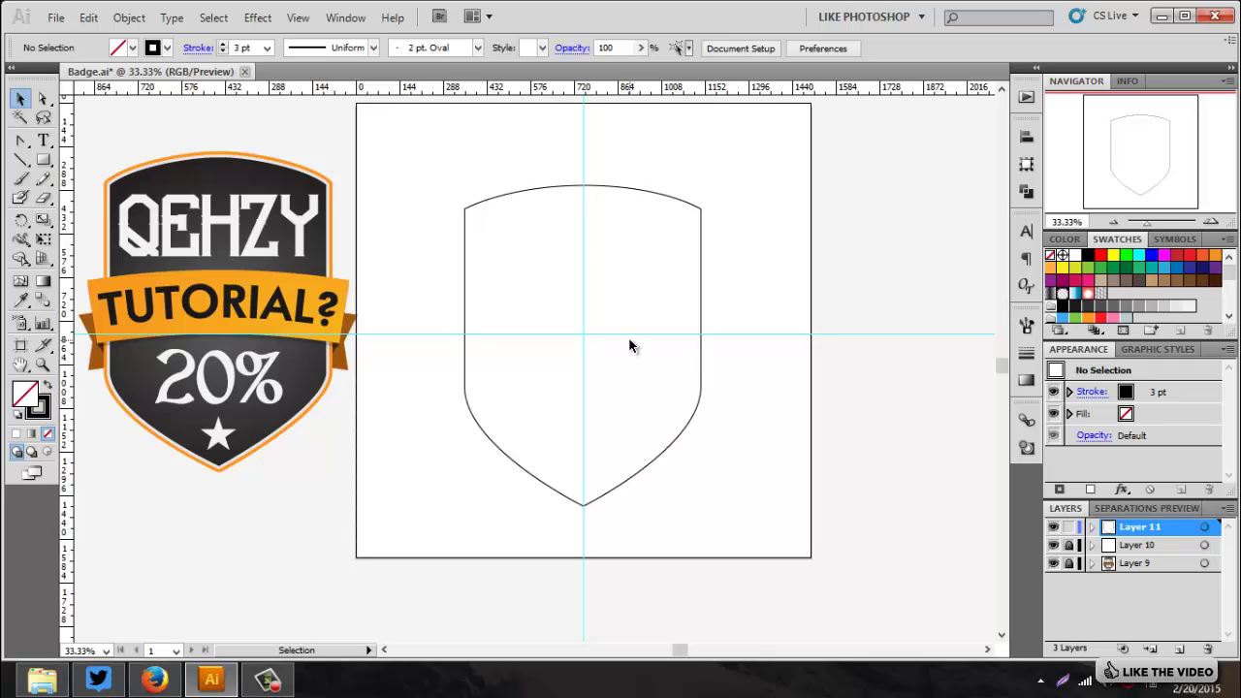
# Hide Layer 10's cyan guides and select the shield outline to restyle its stroke.
pyautogui.click(1053, 545)
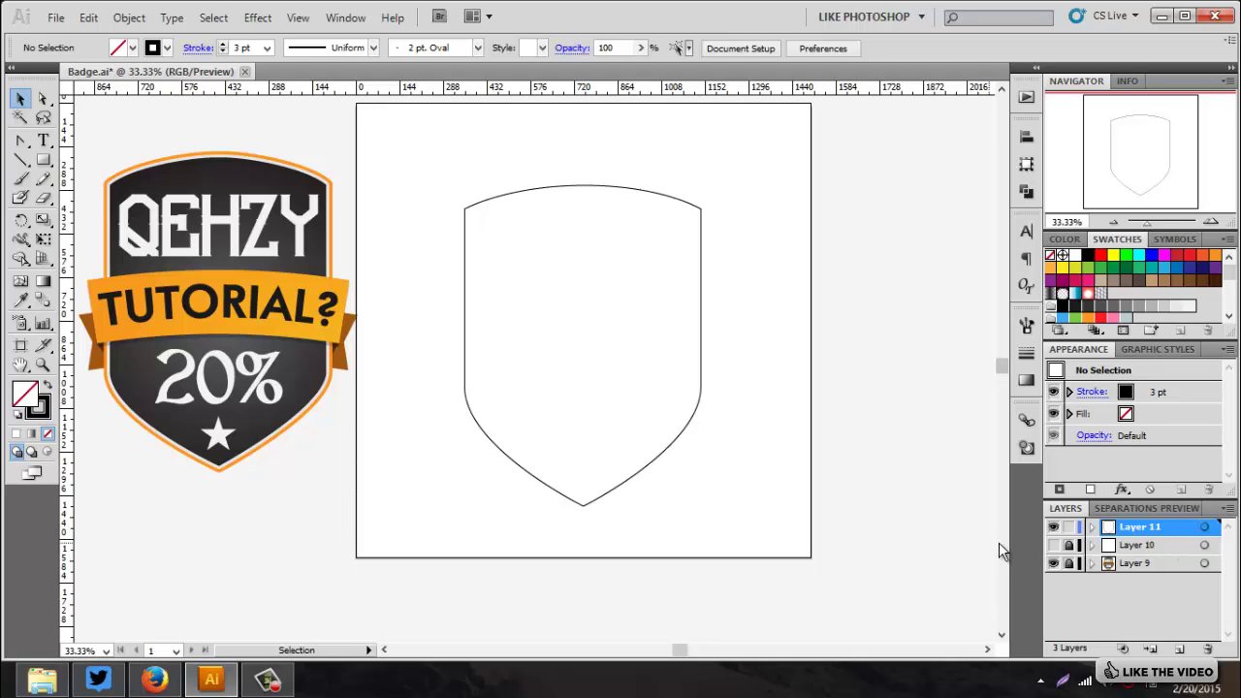
pyautogui.moveTo(695, 174); pyautogui.dragTo(659, 326)
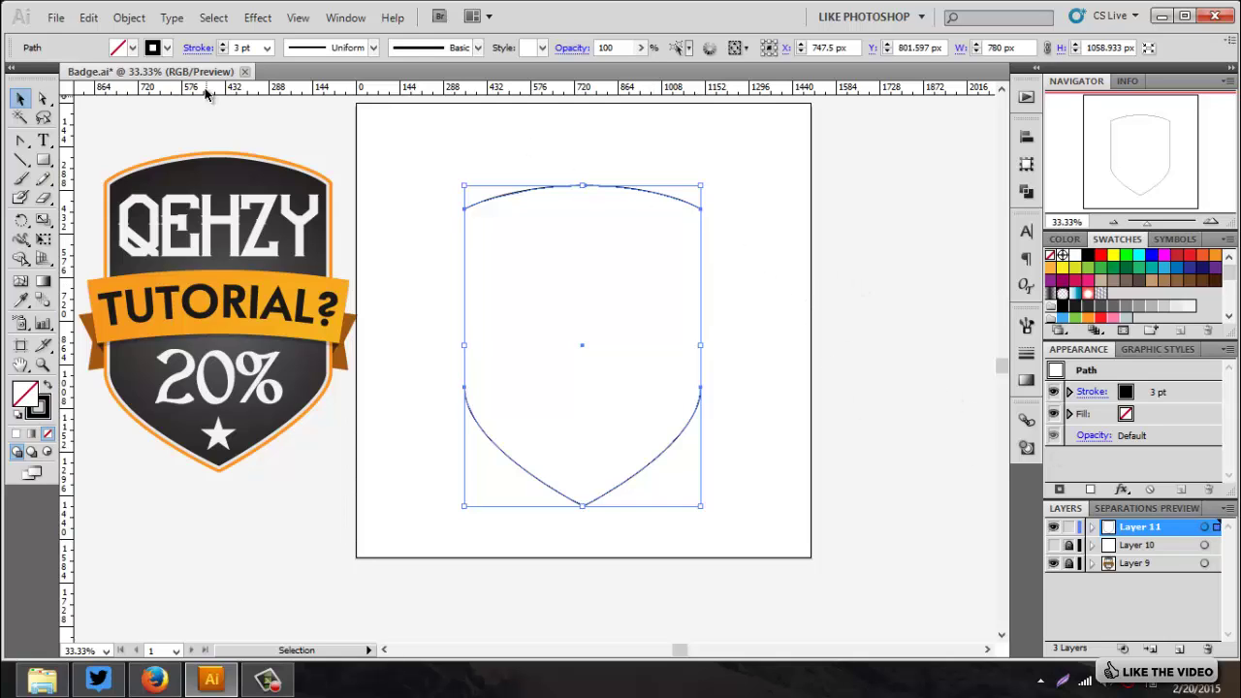
pyautogui.click(168, 47)
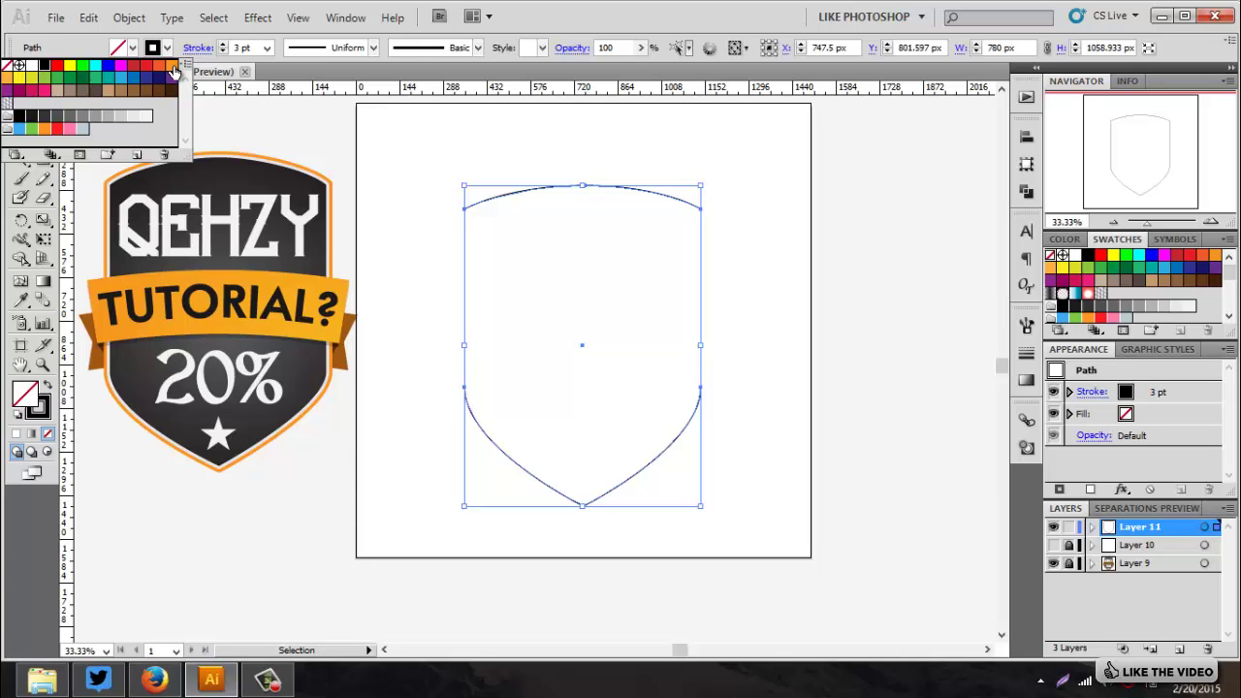
# Give the shield outline an orange stroke at 16 pt weight.
pyautogui.click(173, 69)
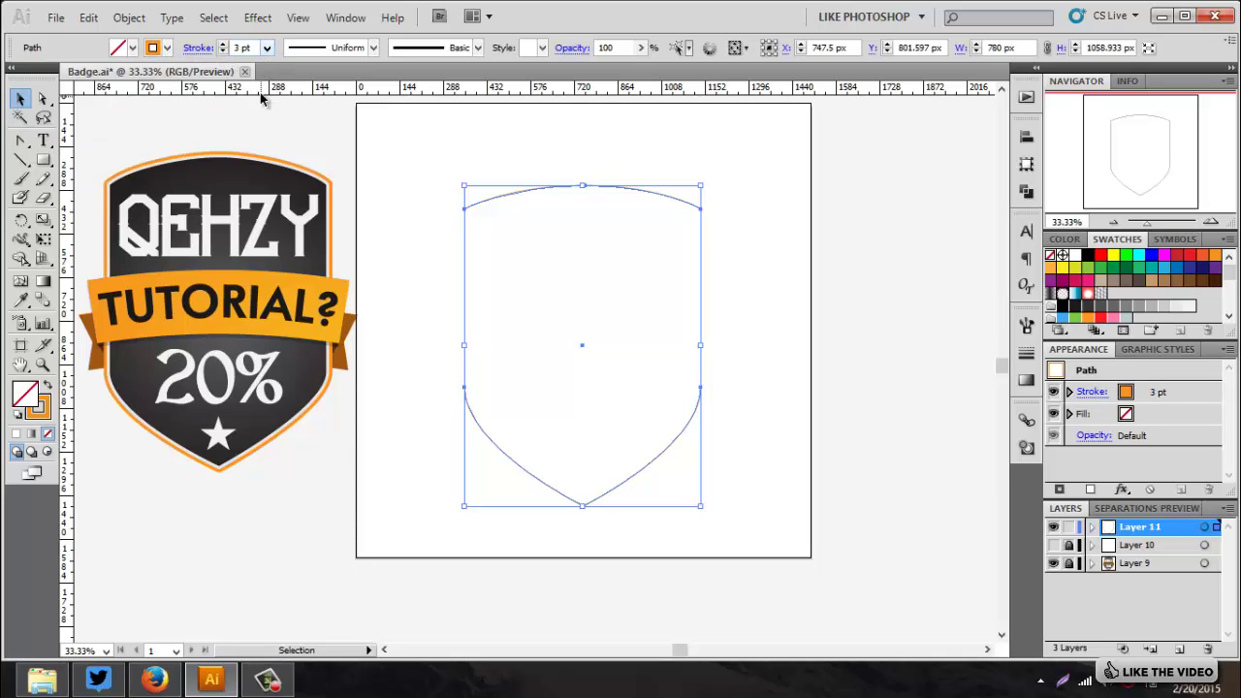
pyautogui.click(268, 47)
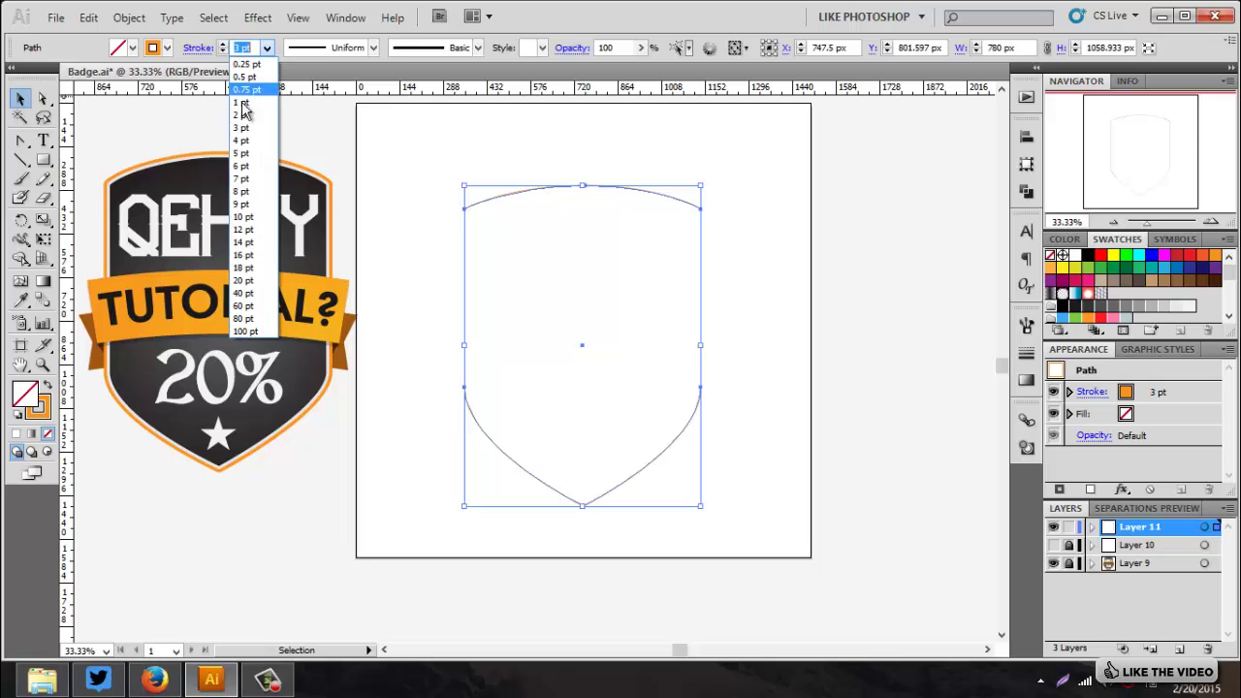
pyautogui.click(250, 249)
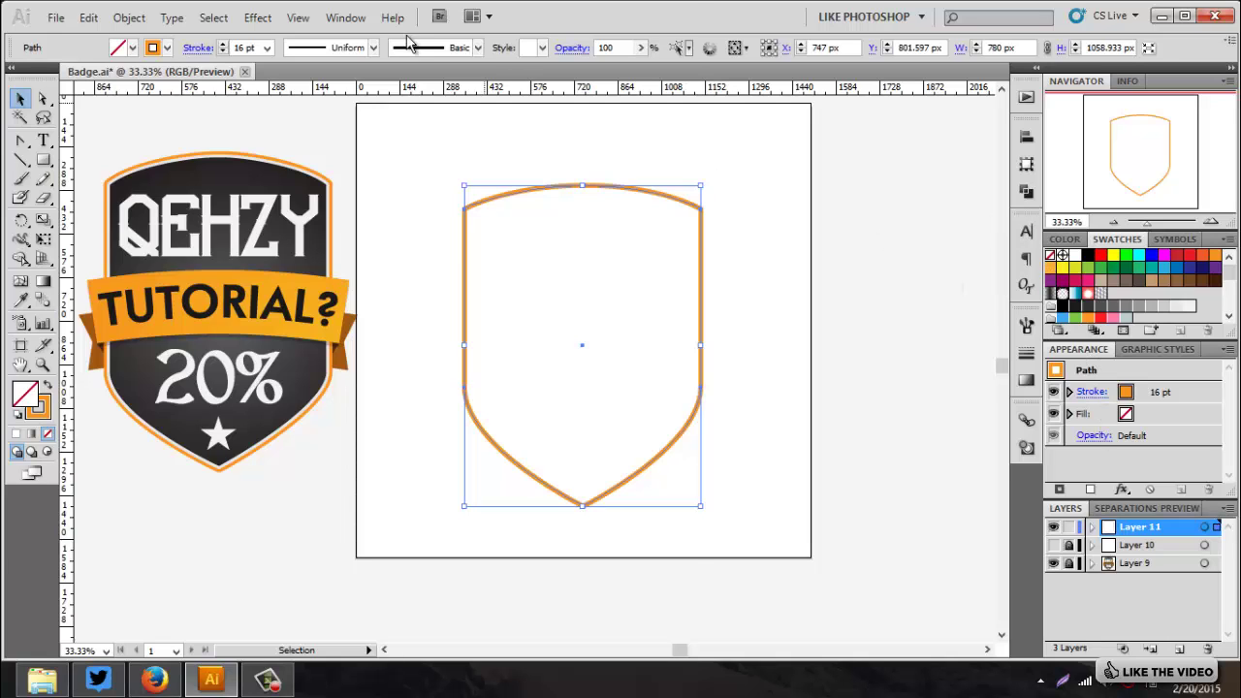
# Align the shield's stroke to the outside of the path.
pyautogui.click(345, 18)
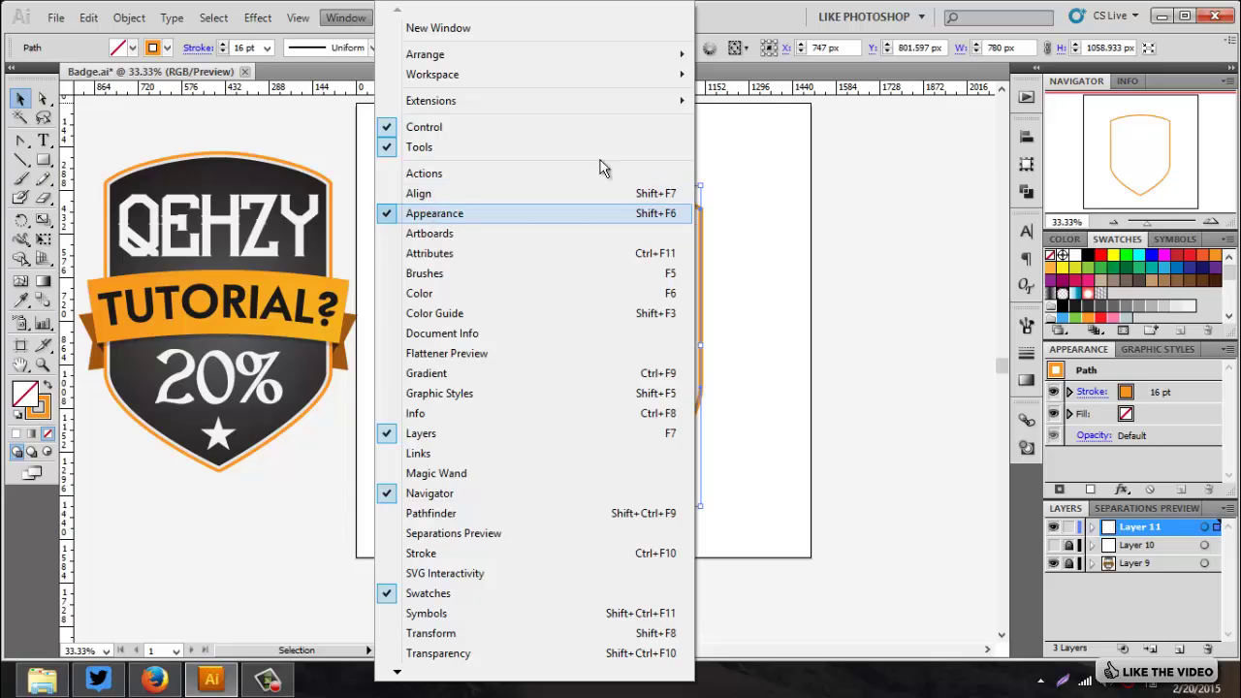
pyautogui.click(756, 18)
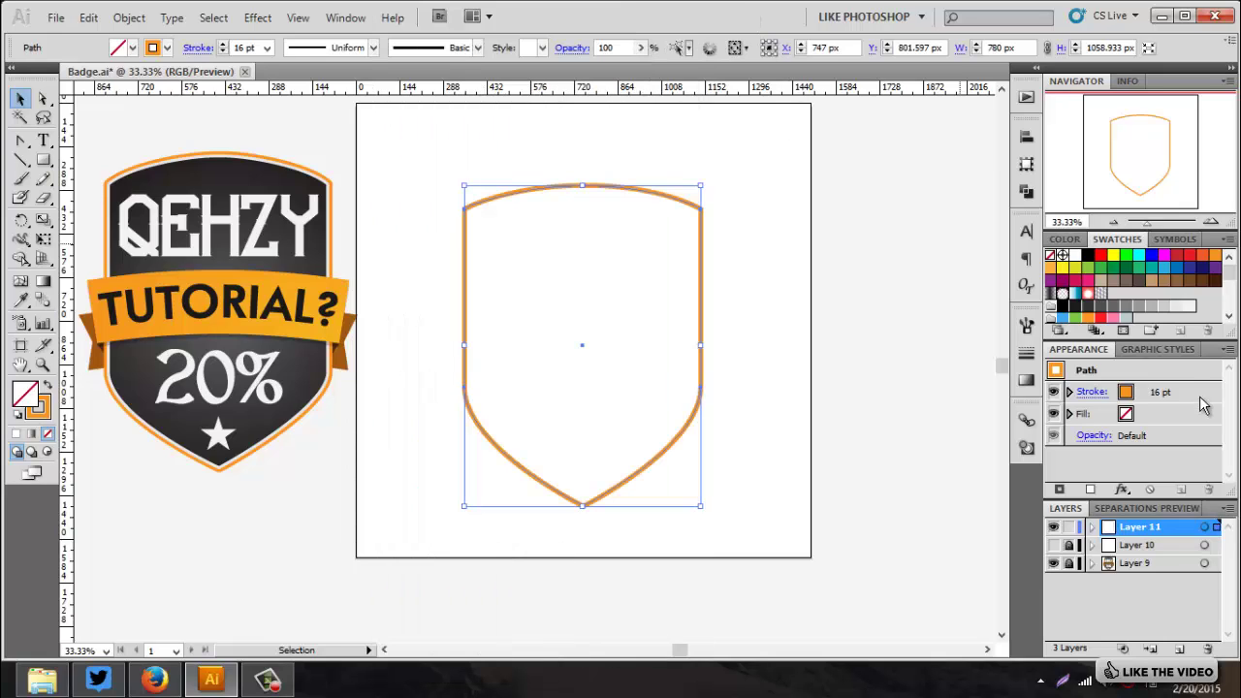
pyautogui.click(1087, 392)
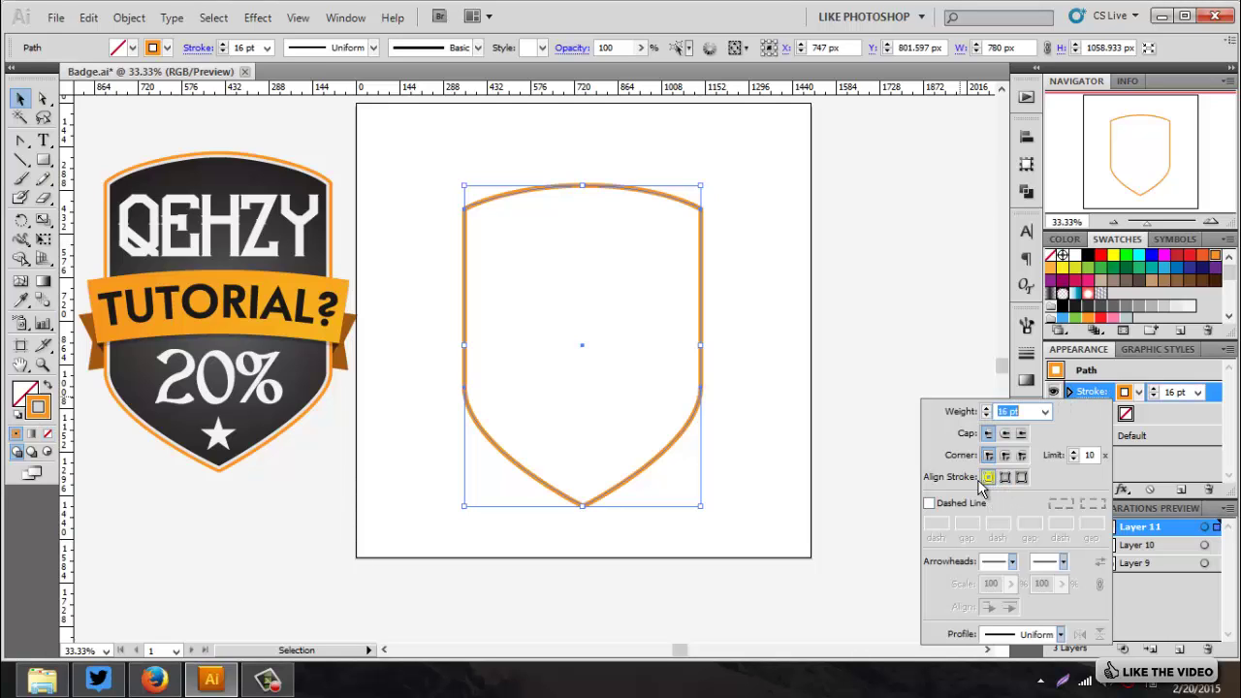
pyautogui.click(1020, 479)
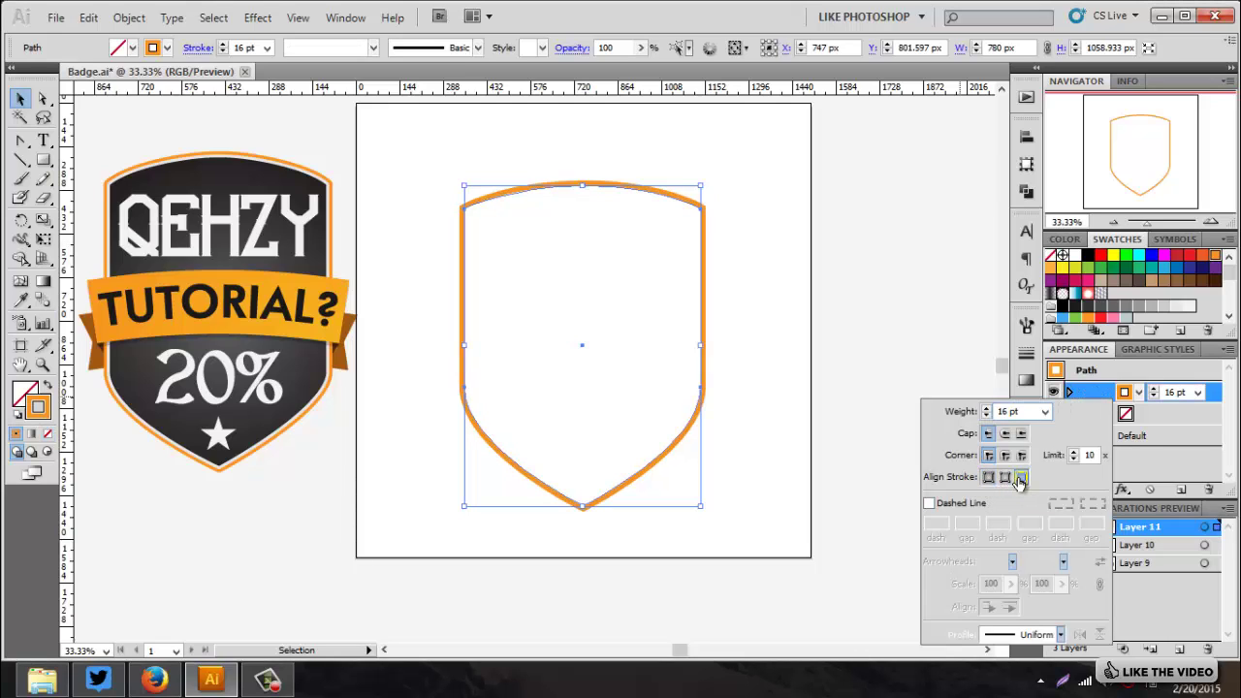
pyautogui.click(1207, 445)
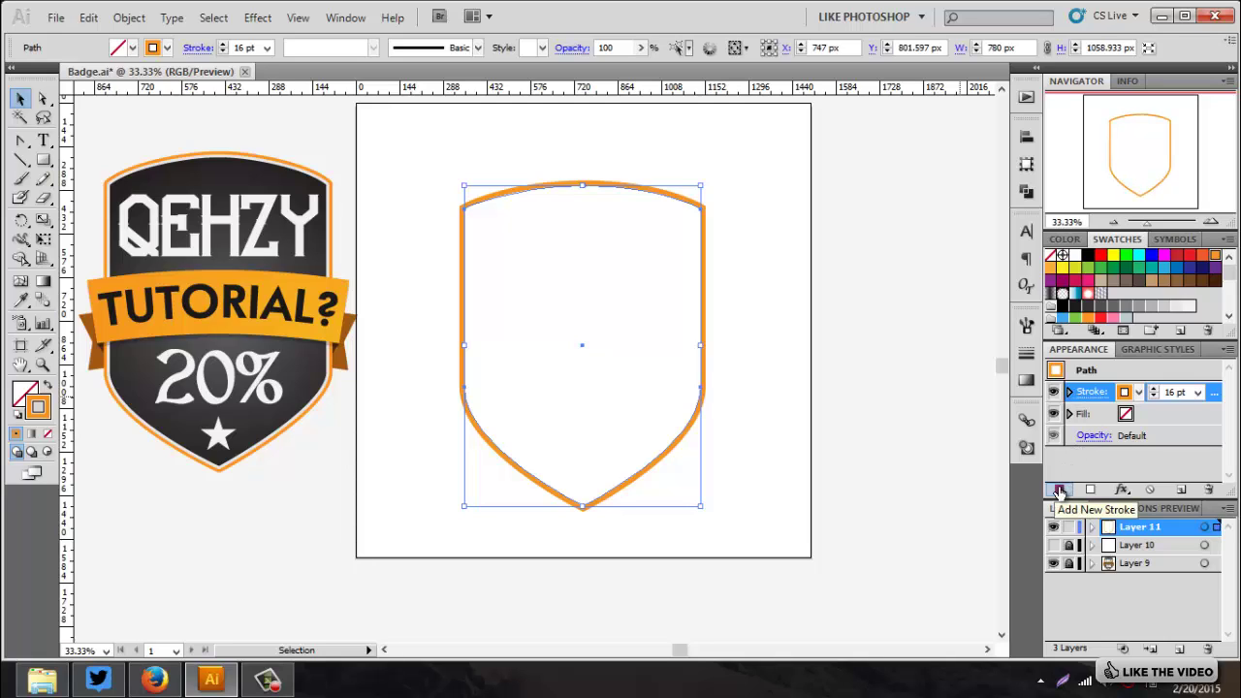
# Add a second 14 pt white stroke and fill the shield with dark grey R26 G26 B26.
pyautogui.click(1060, 491)
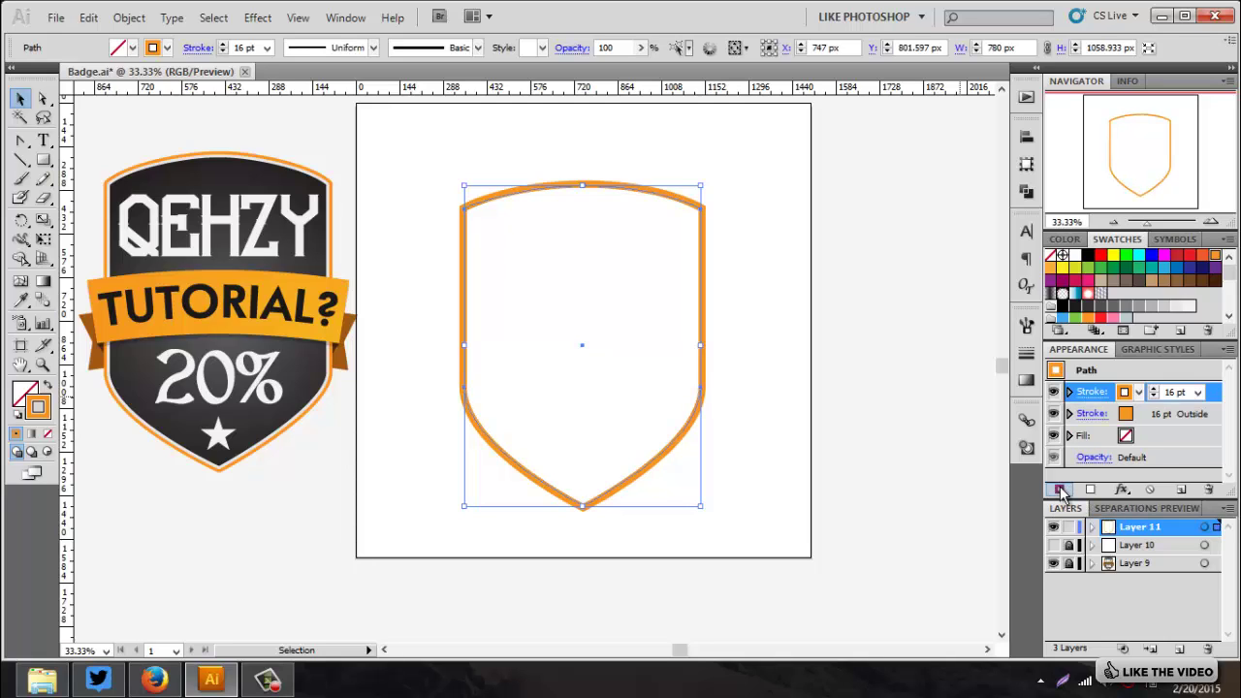
pyautogui.click(1154, 395)
pyautogui.click(1154, 396)
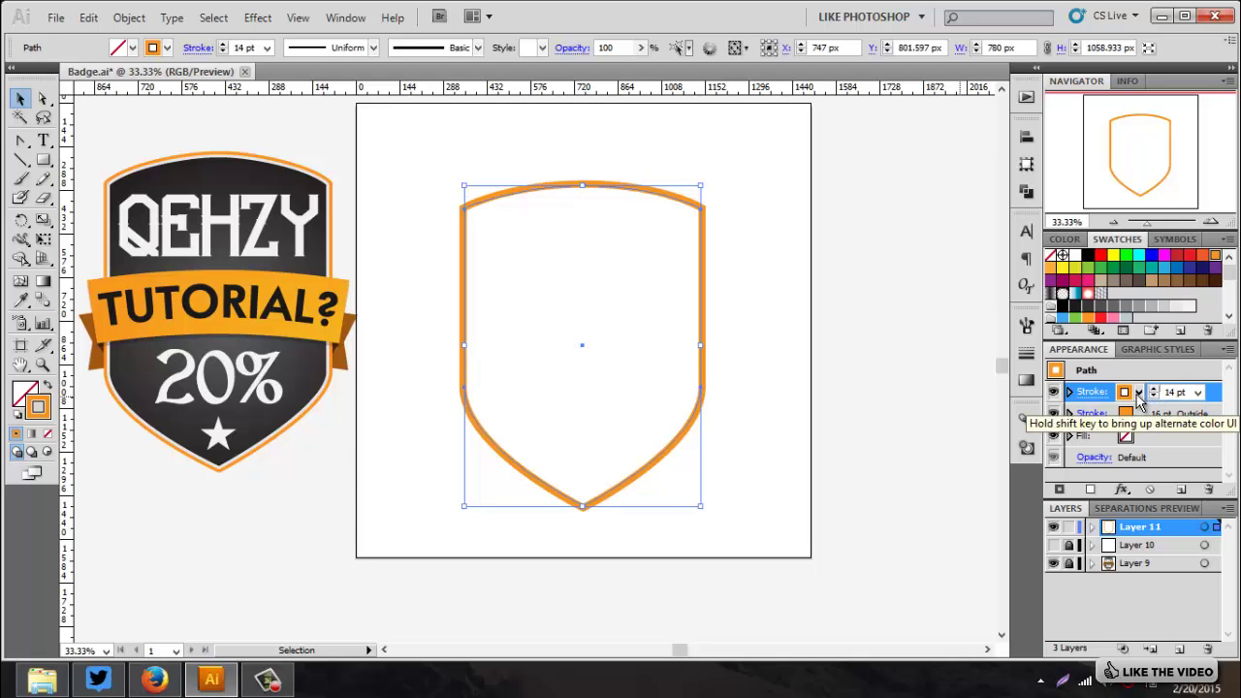
pyautogui.click(1137, 392)
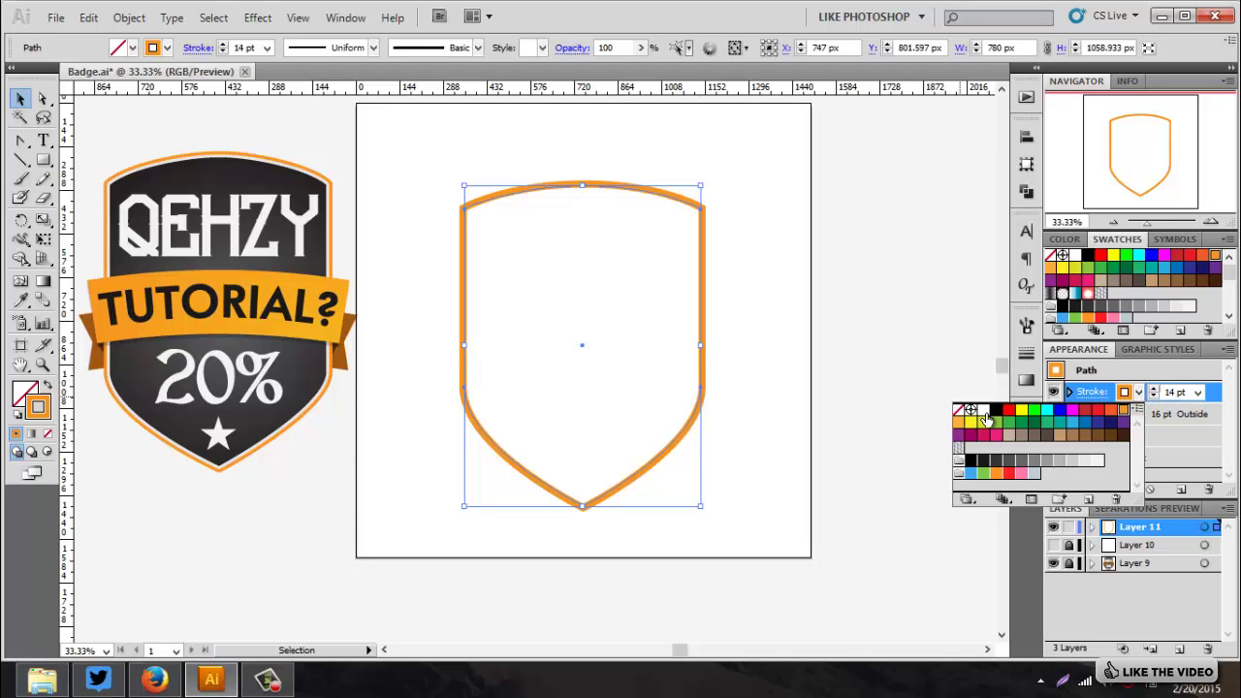
pyautogui.click(984, 411)
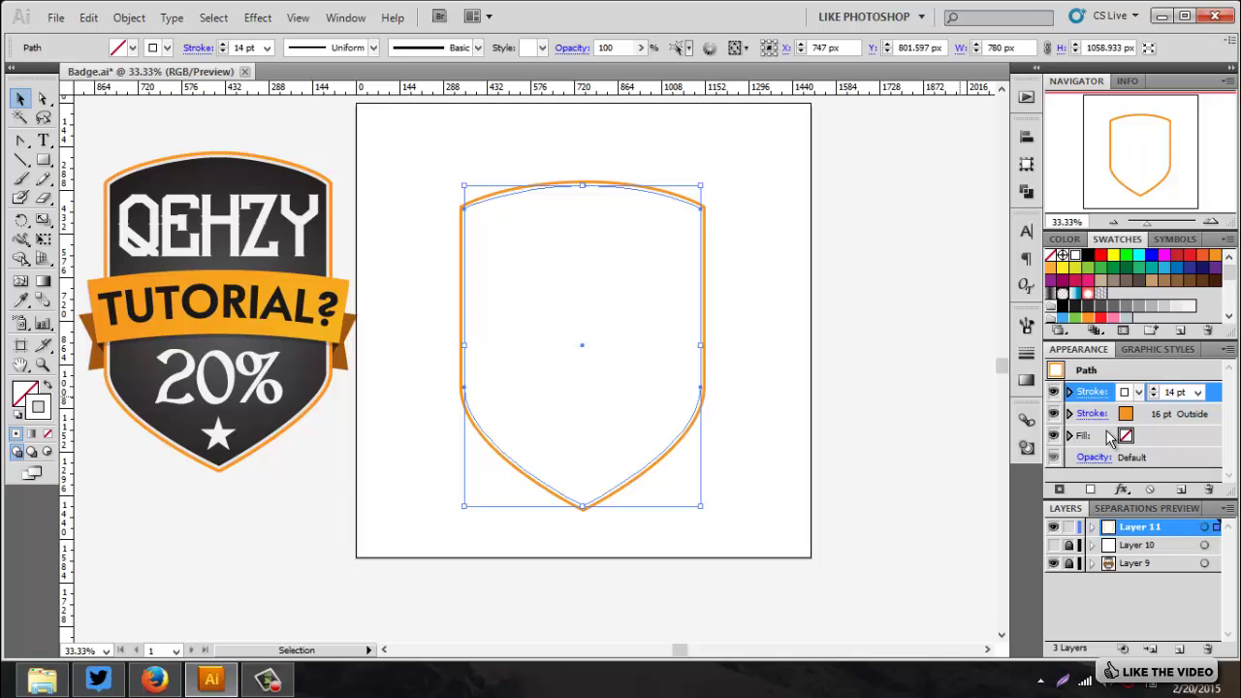
pyautogui.click(132, 50)
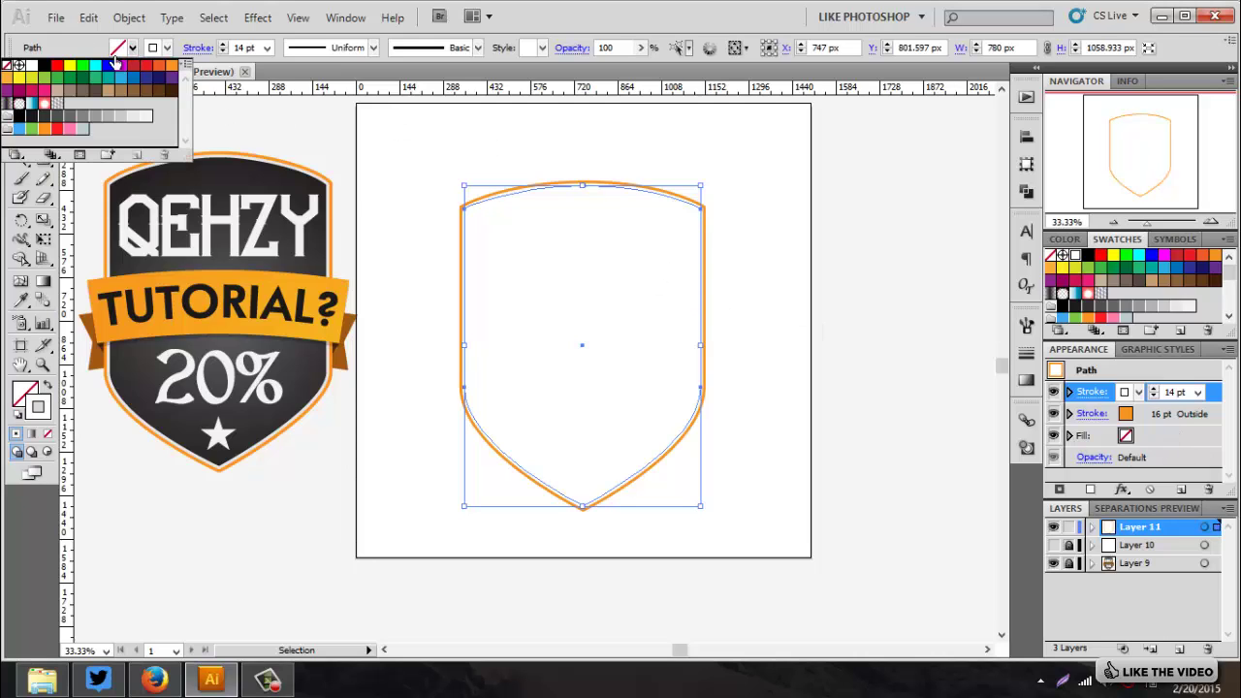
pyautogui.click(32, 118)
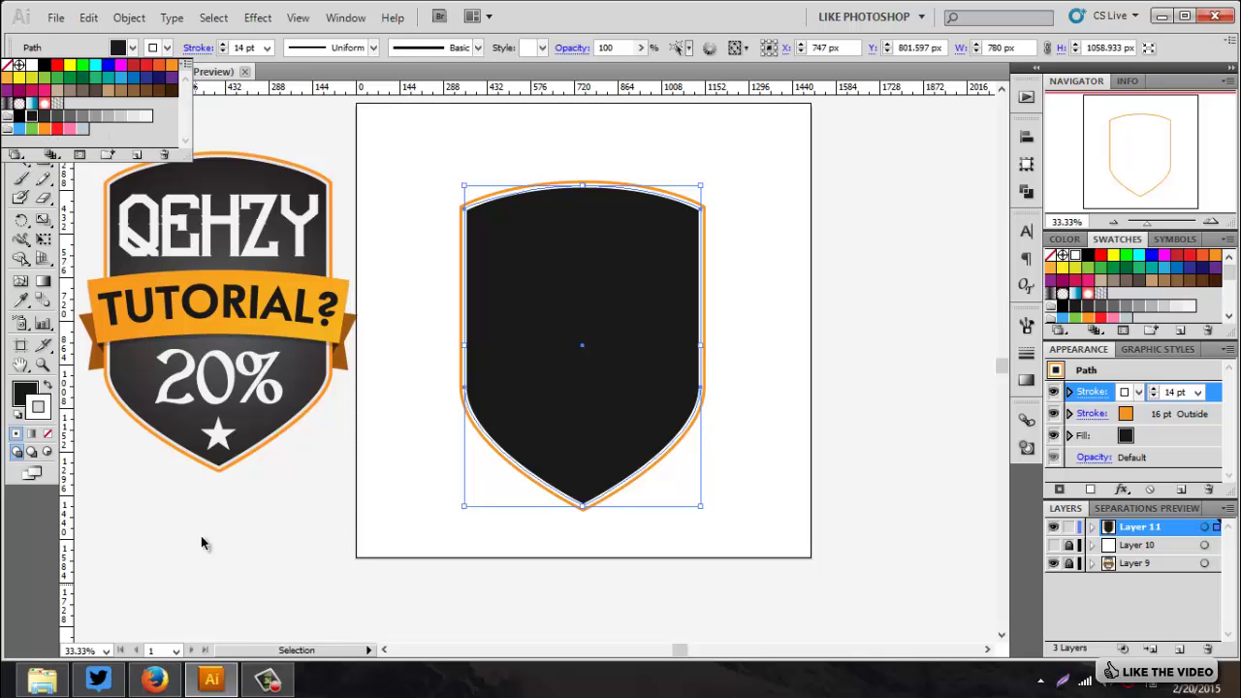
# Apply a gradient fill, darken the white stop to about 82% grey, and make it radial.
pyautogui.click(32, 441)
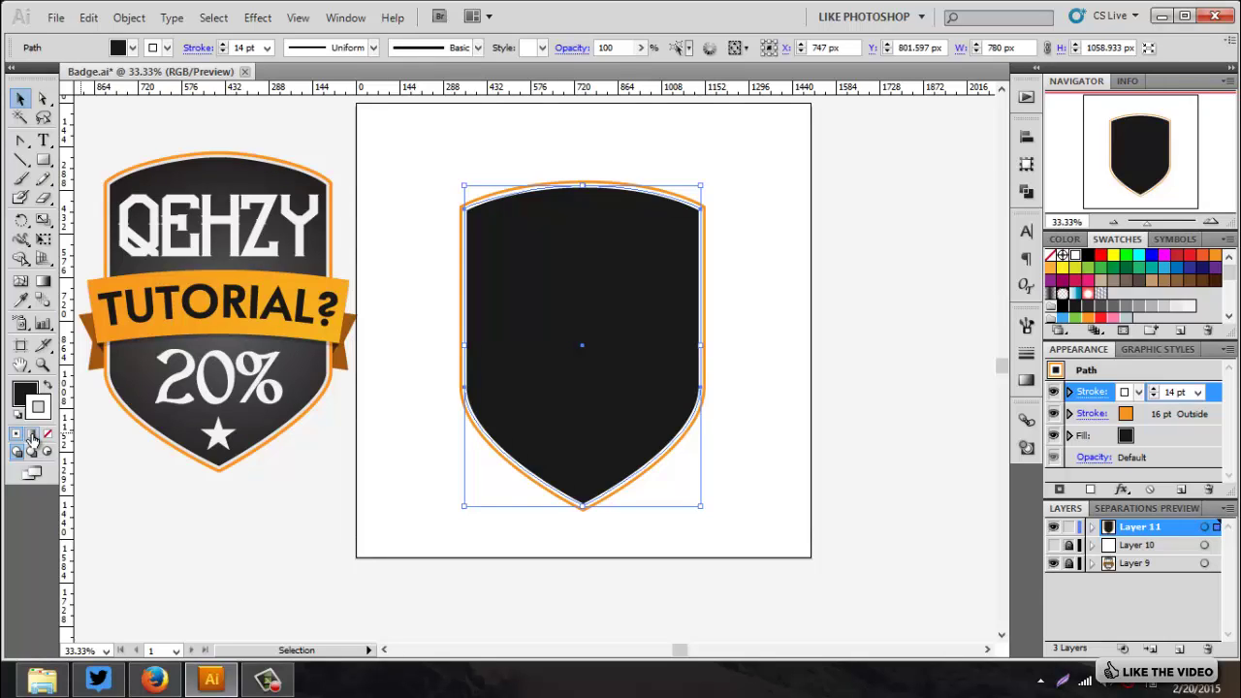
pyautogui.click(32, 437)
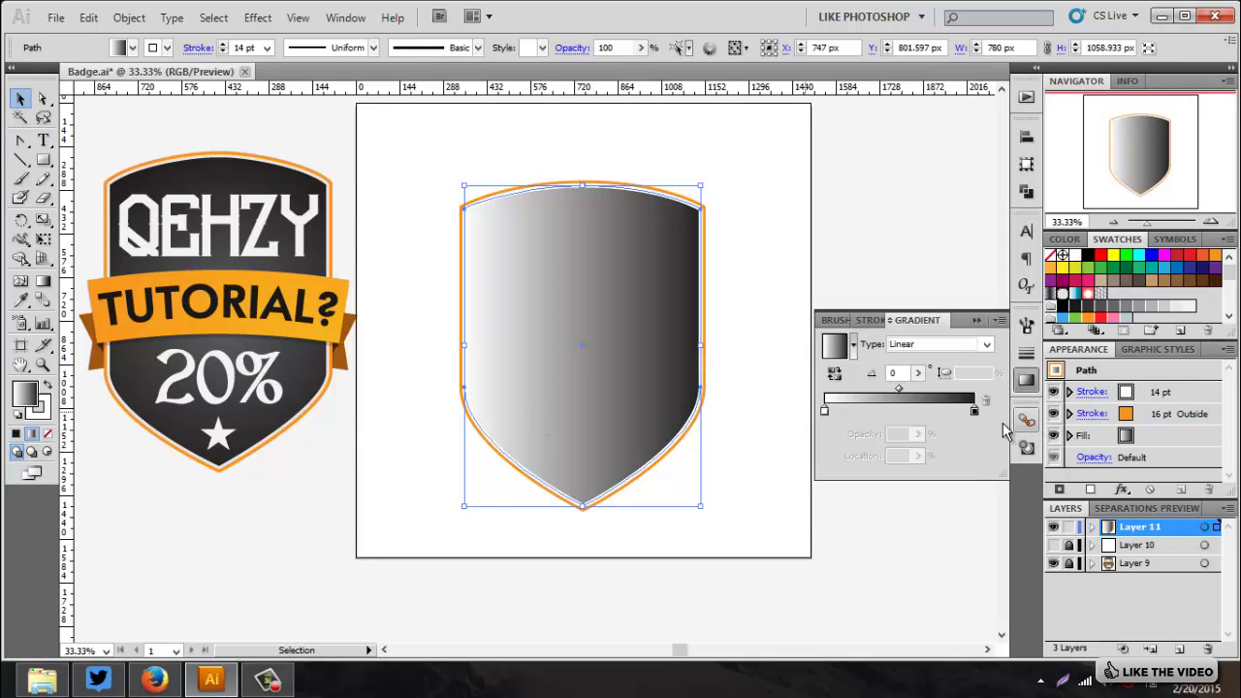
pyautogui.doubleClick(824, 412)
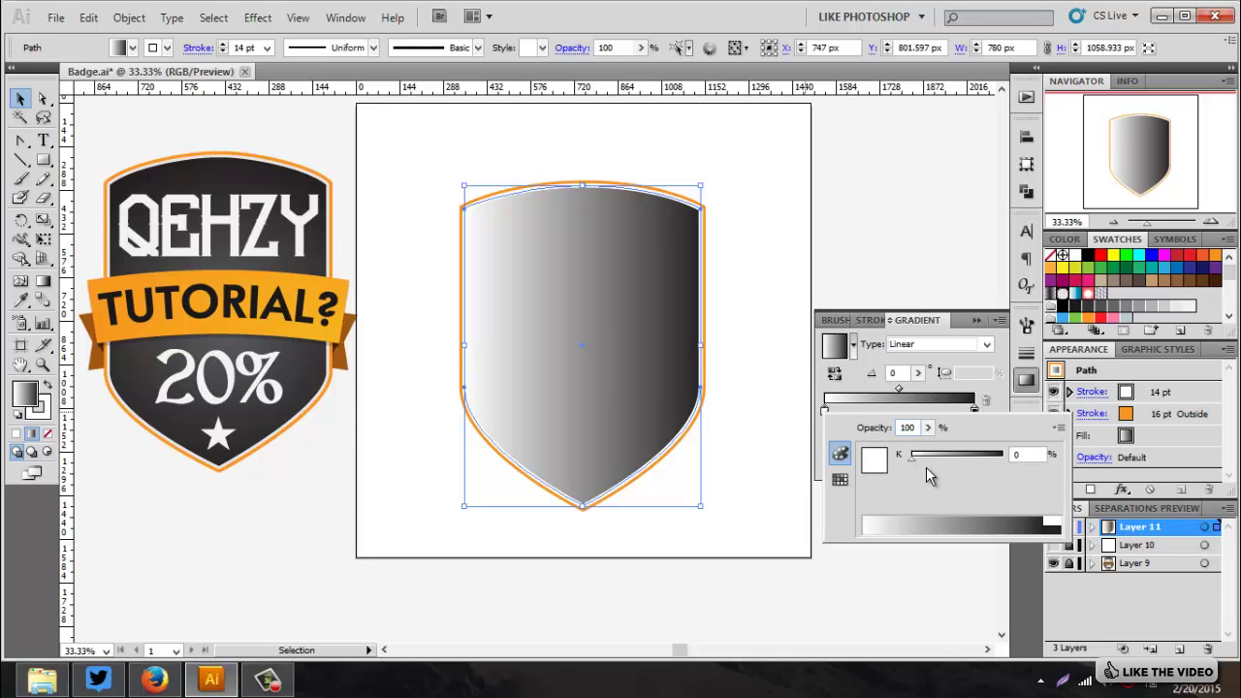
pyautogui.moveTo(912, 461); pyautogui.dragTo(987, 459)
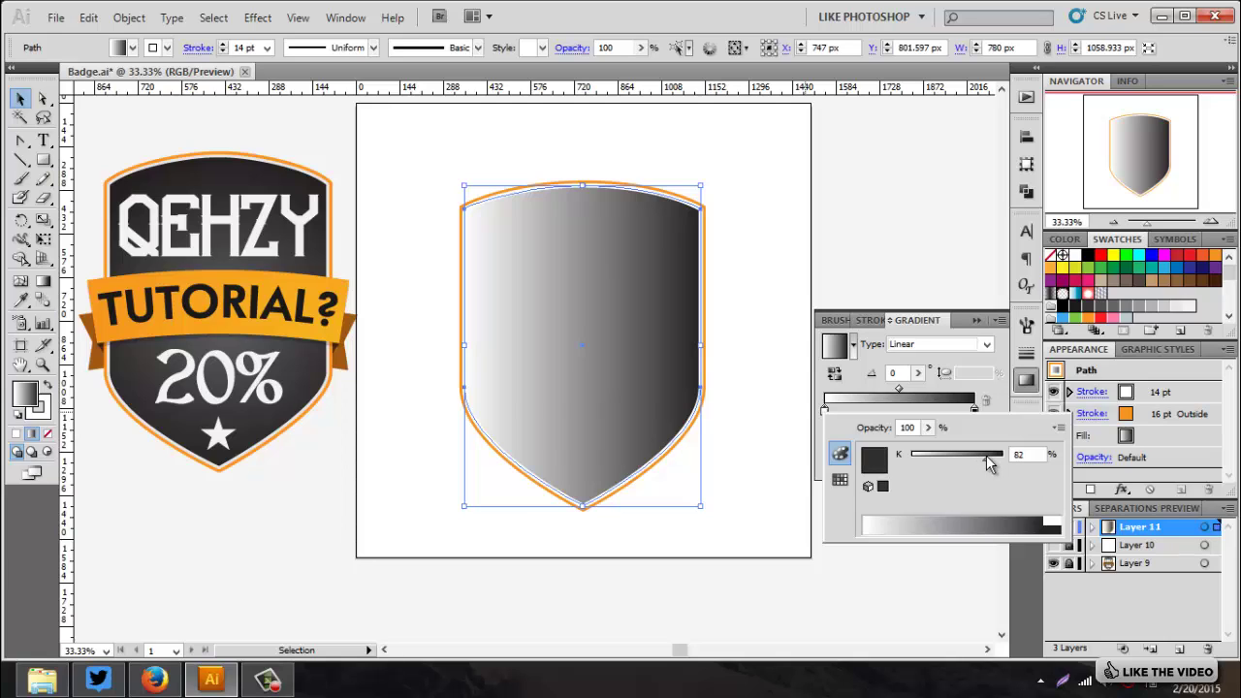
pyautogui.click(975, 346)
pyautogui.click(980, 345)
pyautogui.click(938, 360)
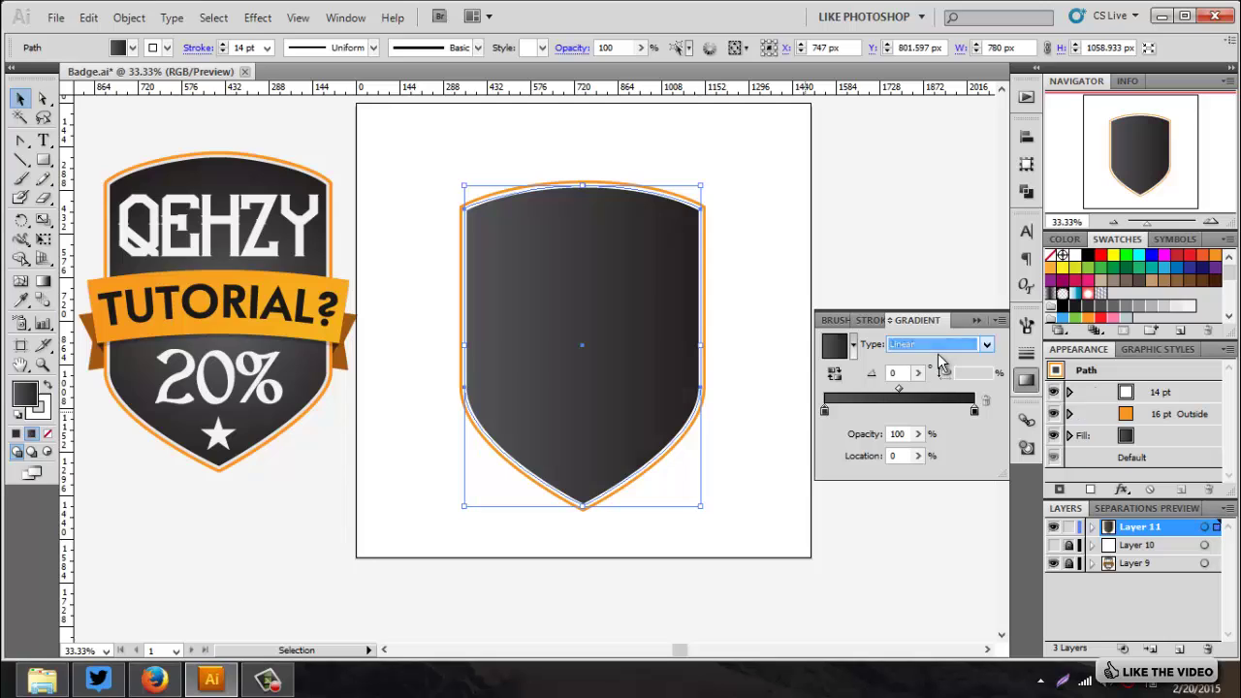
# Darken the gradient's centre stop slightly, then deselect the shield.
pyautogui.doubleClick(824, 411)
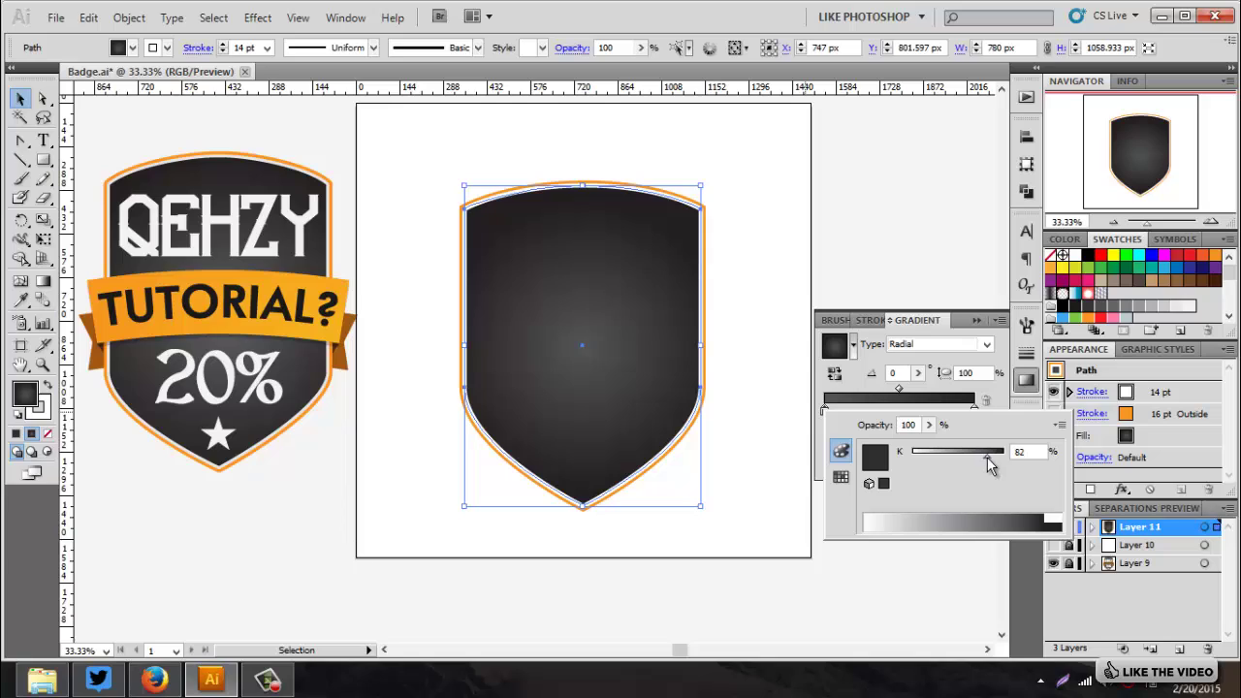
pyautogui.moveTo(987, 456); pyautogui.dragTo(988, 455)
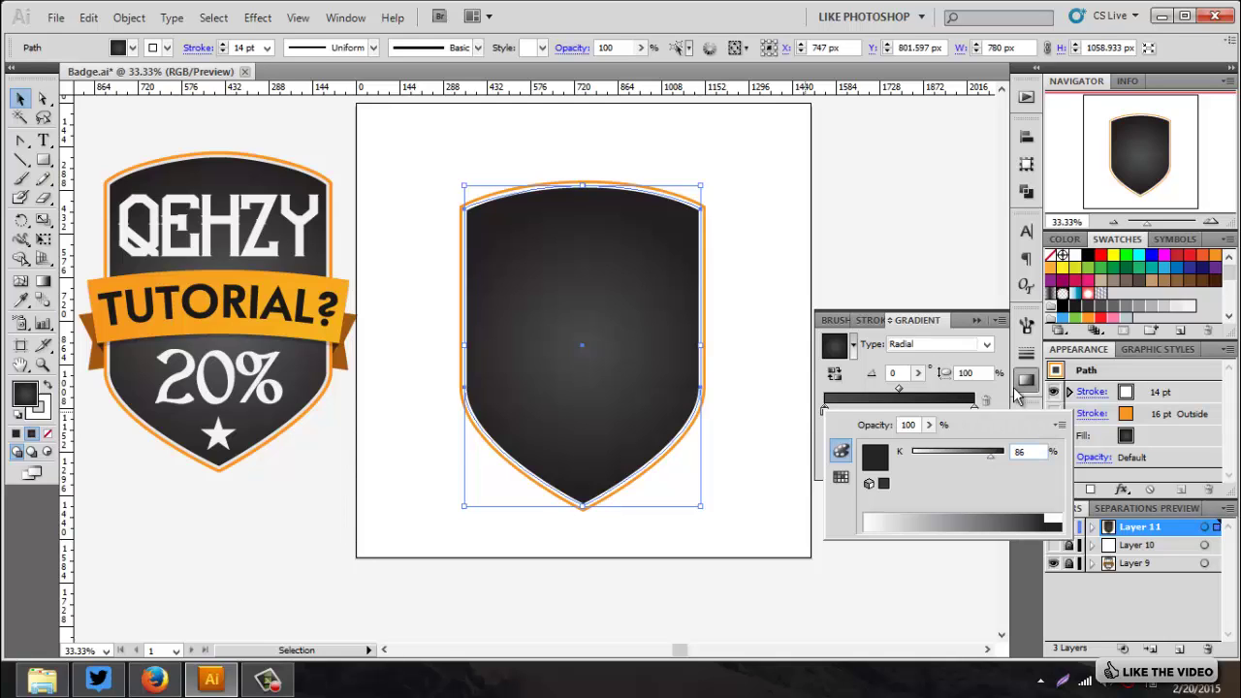
pyautogui.click(926, 351)
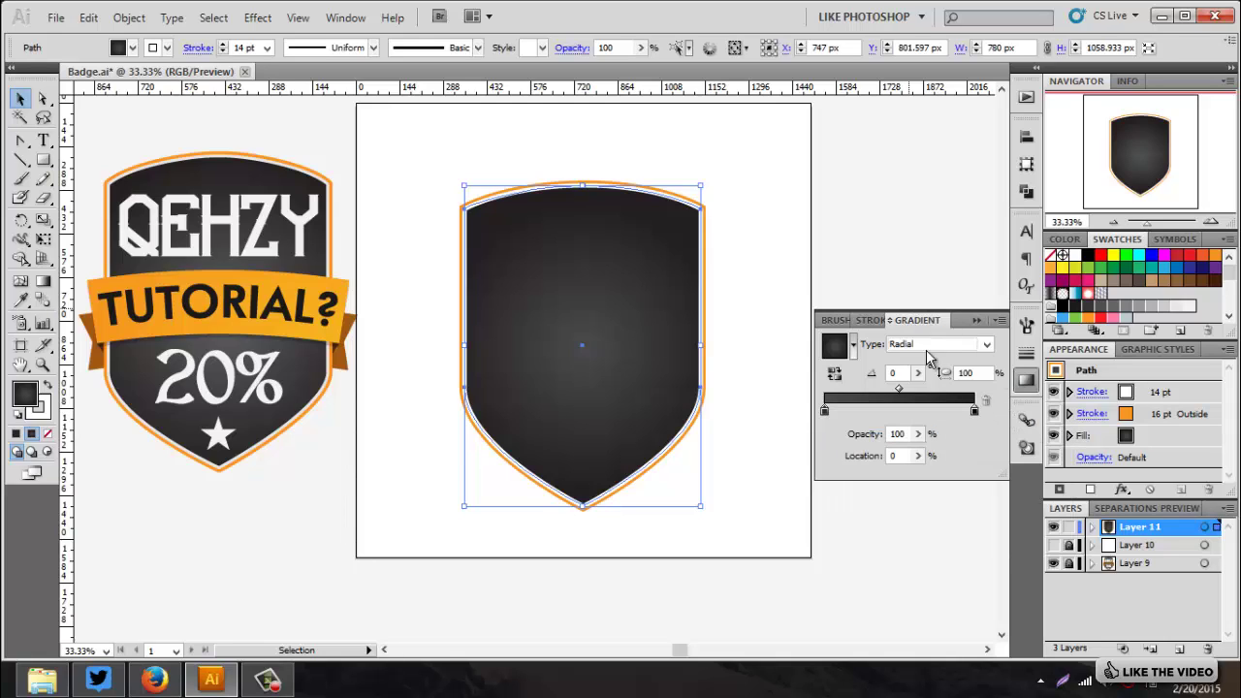
pyautogui.click(979, 322)
pyautogui.click(821, 259)
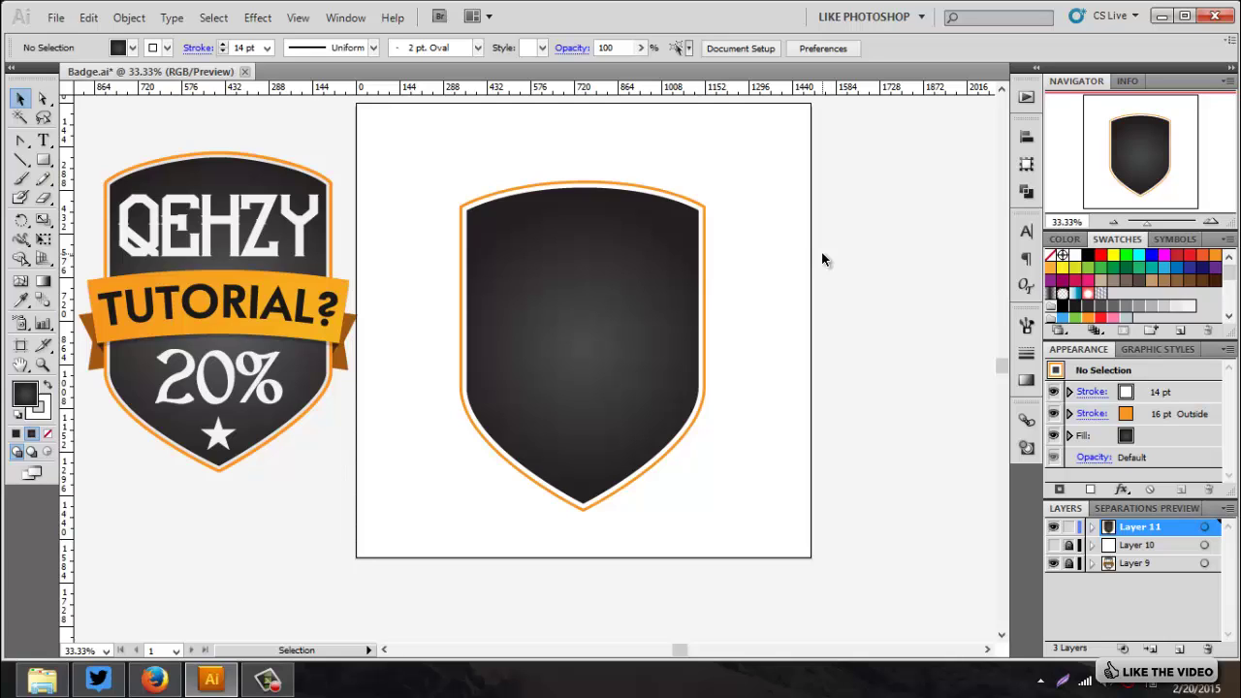
# Set the shield's inner white stroke to 12 pt, then toggle its layer to compare.
pyautogui.click(665, 243)
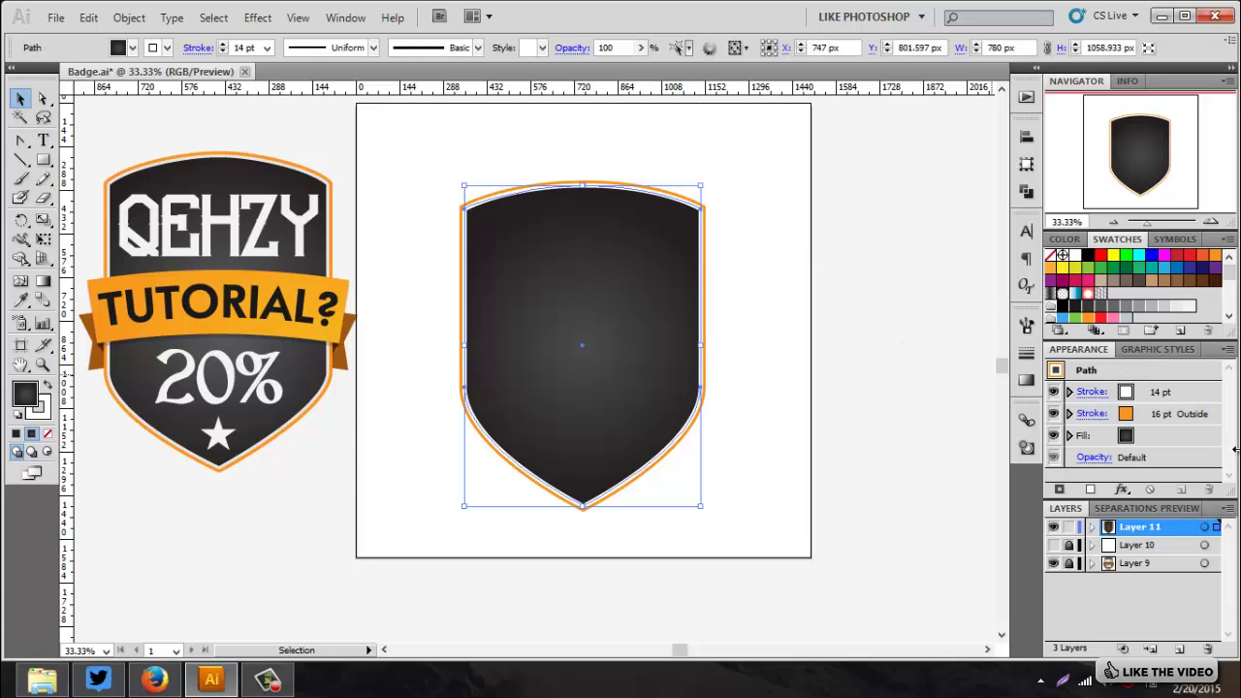
pyautogui.click(1168, 391)
pyautogui.click(1197, 392)
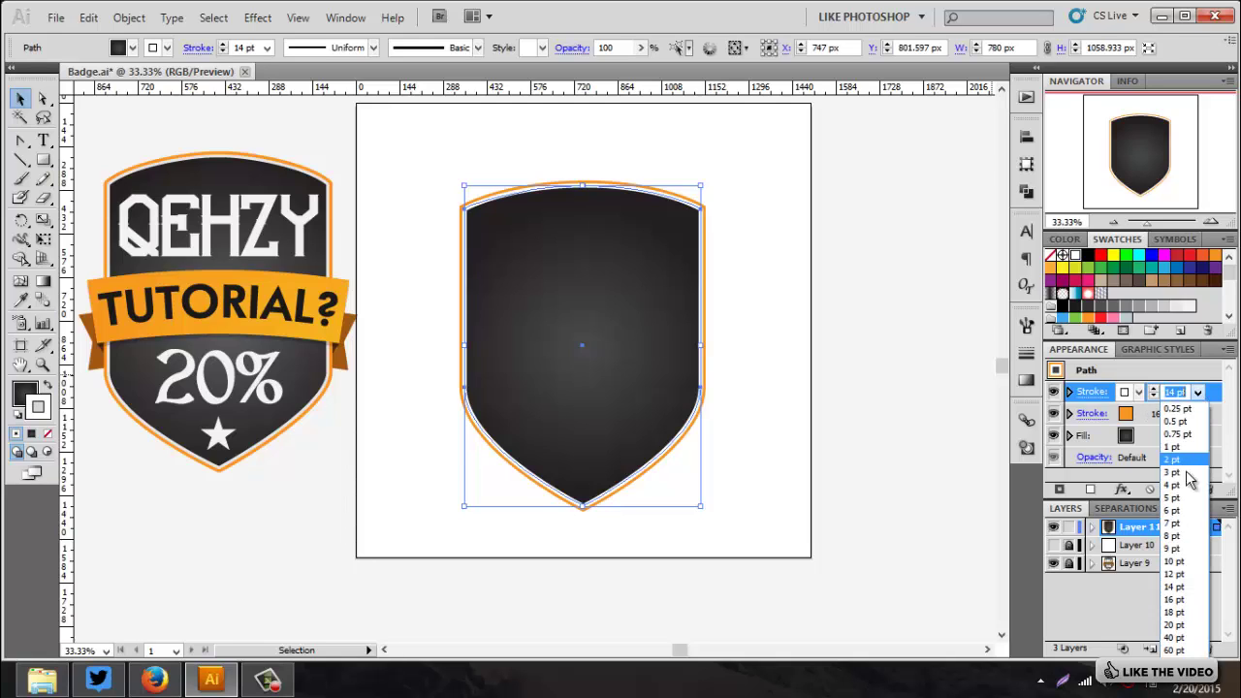
pyautogui.click(1175, 574)
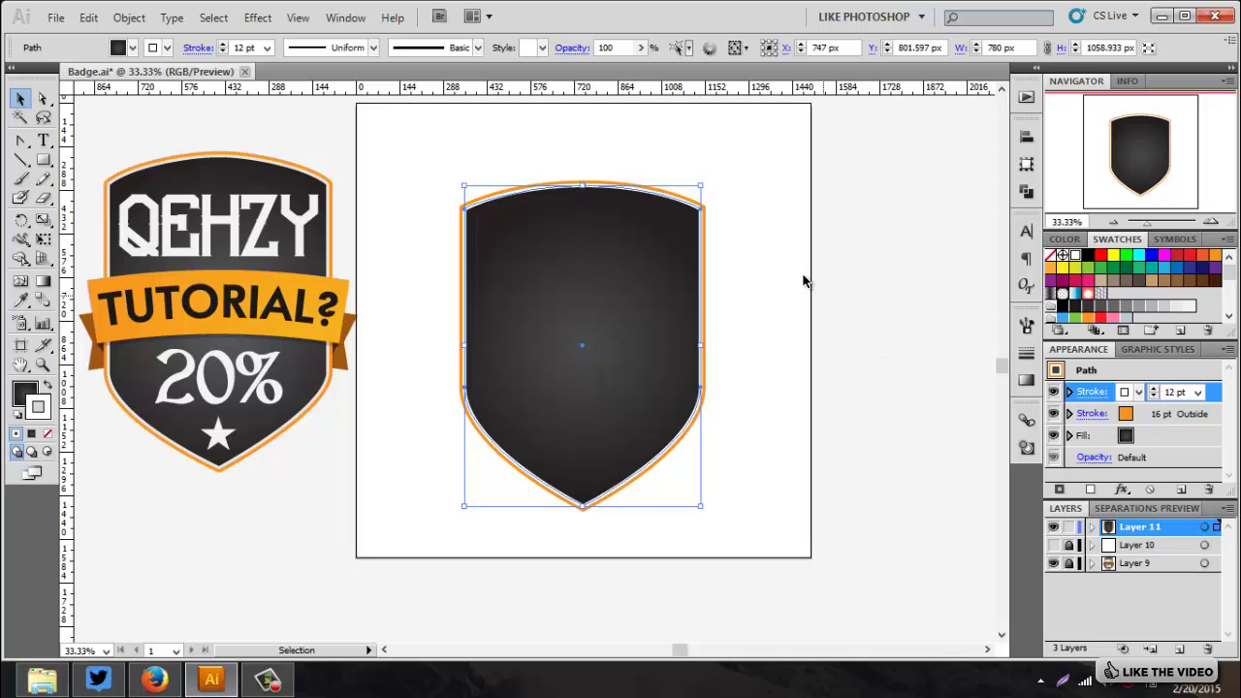
pyautogui.click(862, 262)
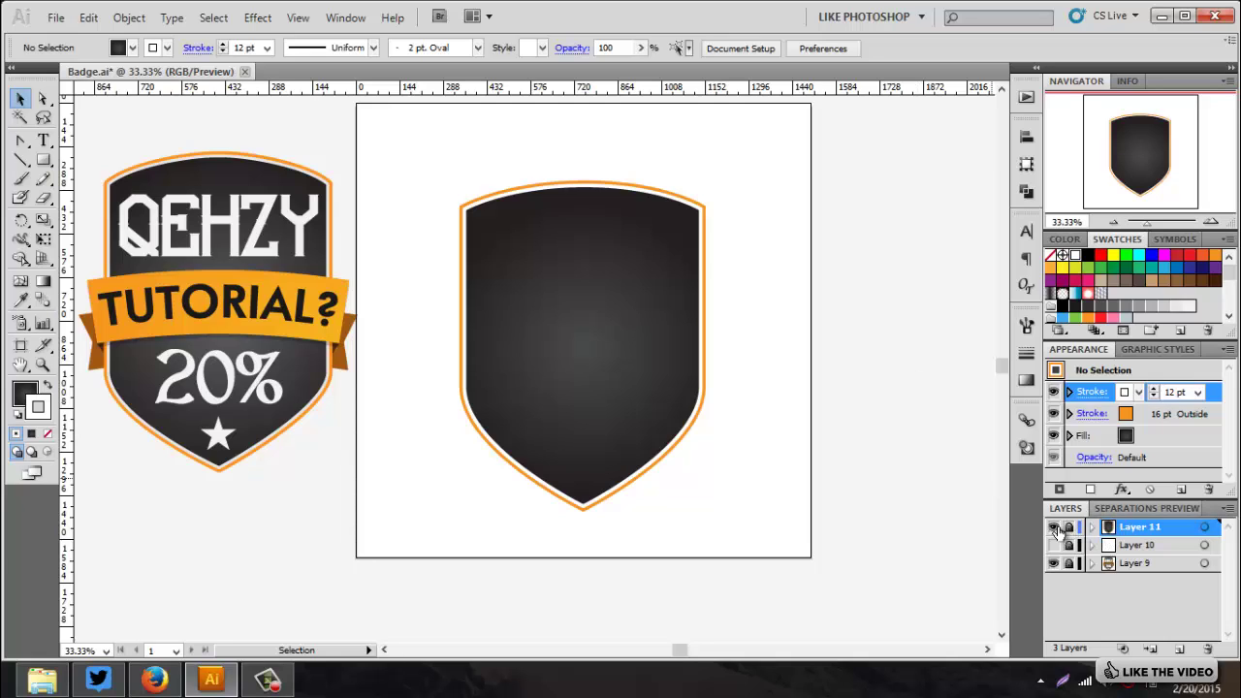
pyautogui.click(1054, 528)
pyautogui.click(1057, 528)
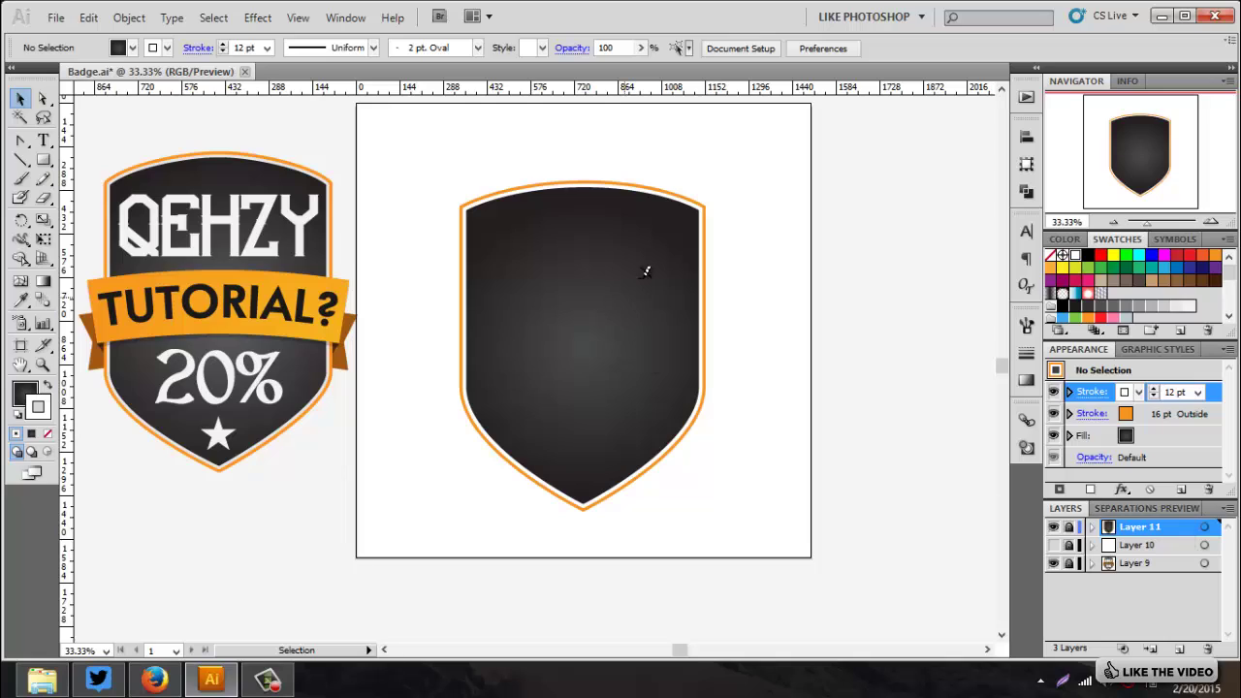
# Add a new banner layer with default colours and the Rectangle tool set to no stroke.
pyautogui.click(1180, 648)
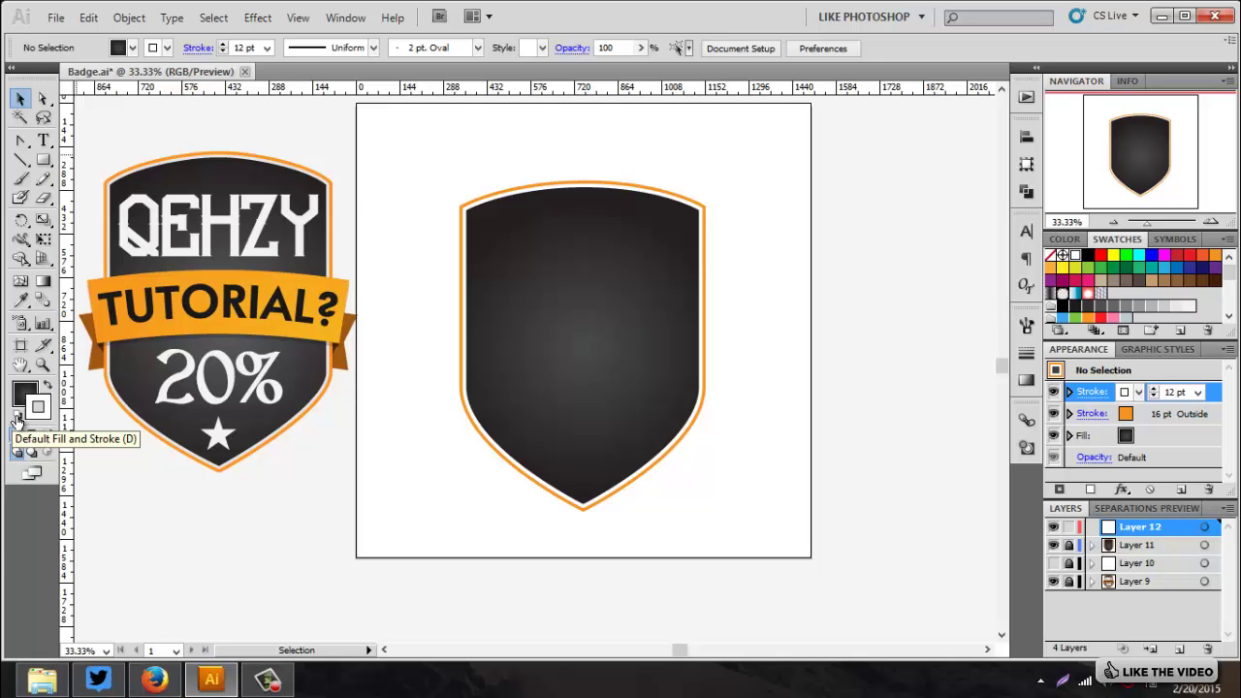
pyautogui.click(16, 419)
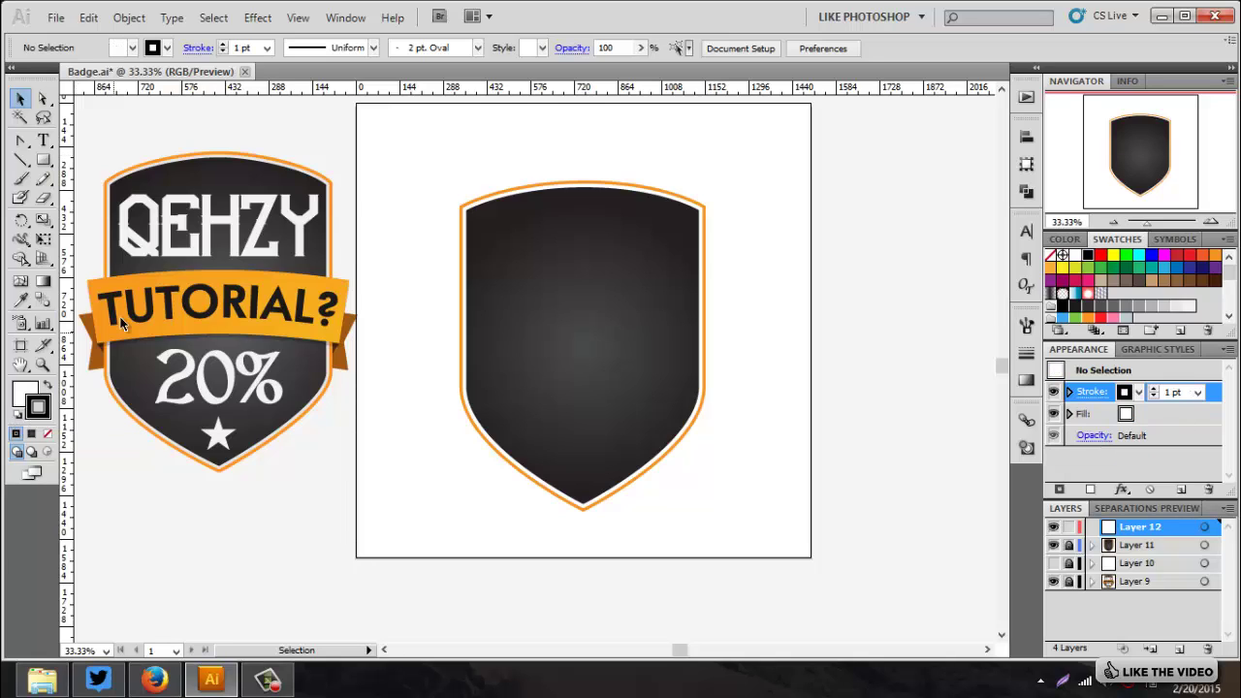
pyautogui.click(43, 160)
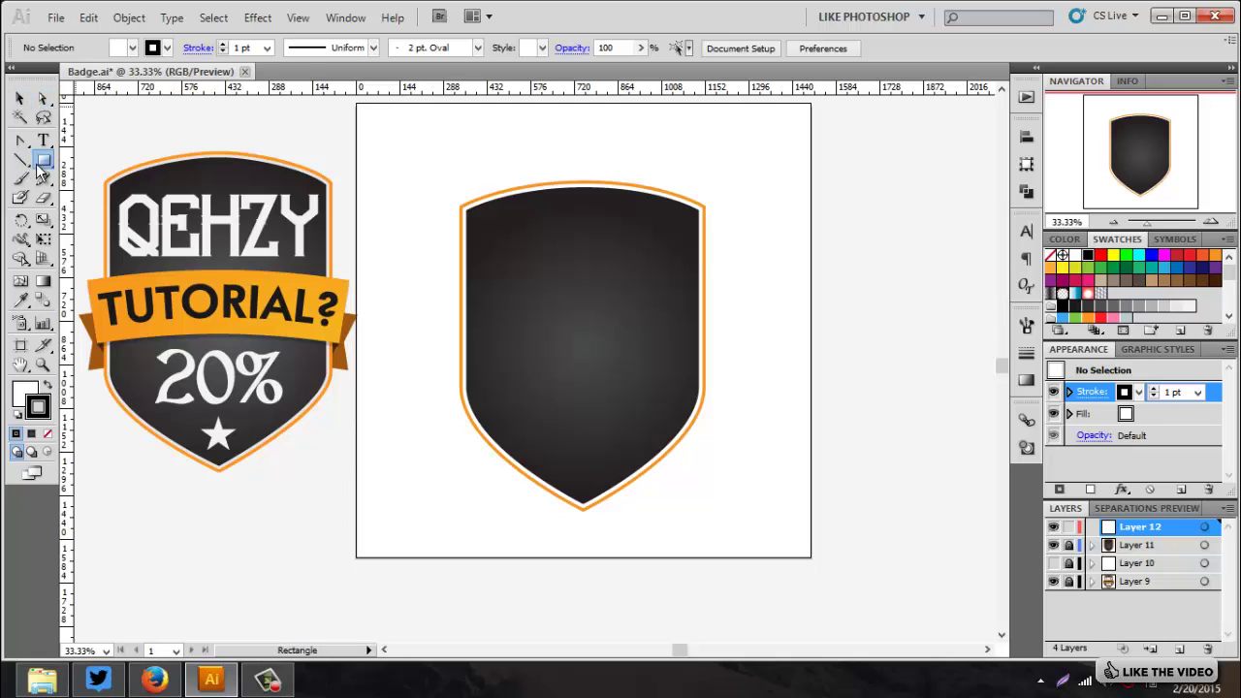
pyautogui.click(165, 49)
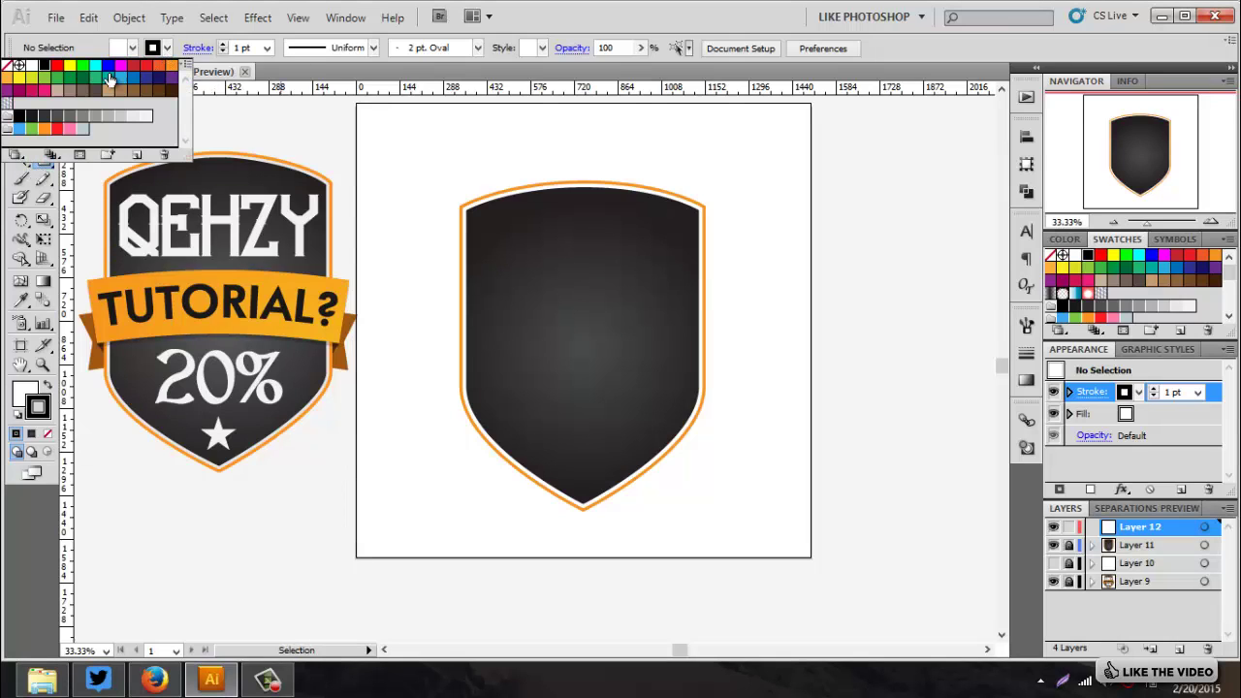
pyautogui.click(9, 68)
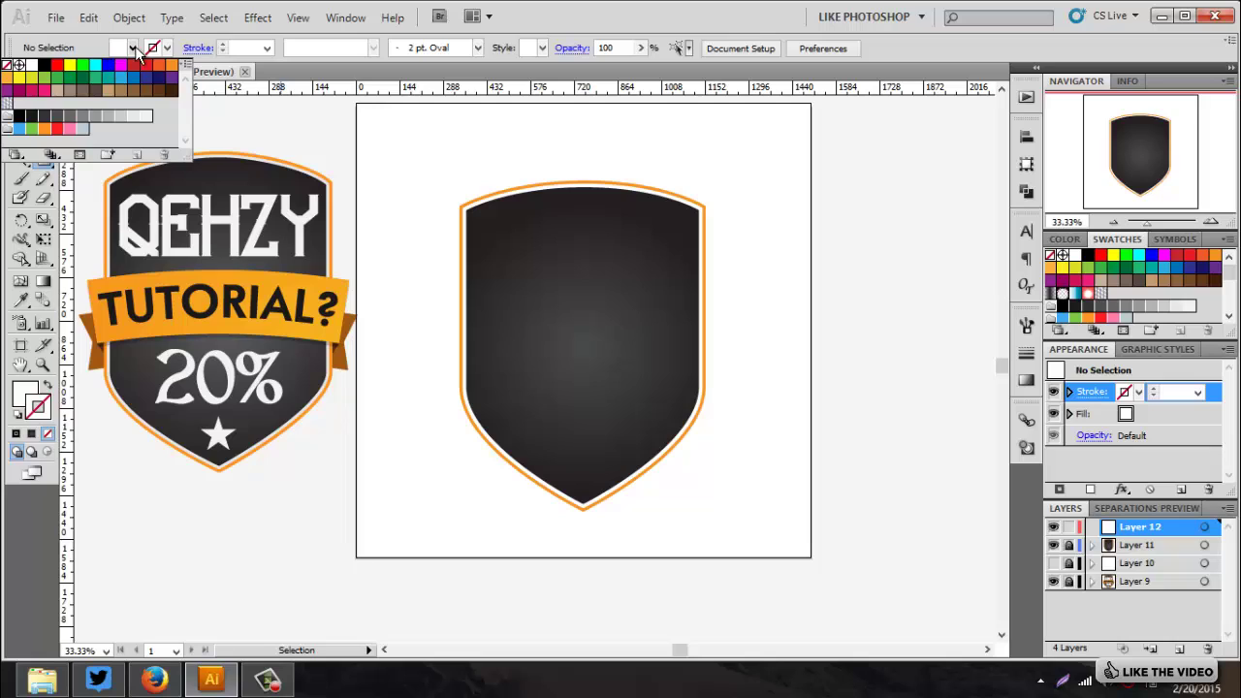
pyautogui.click(145, 48)
# Set an orange fill, show the centre-guide layer, and draw a rectangle above the shield.
pyautogui.click(145, 48)
pyautogui.click(171, 64)
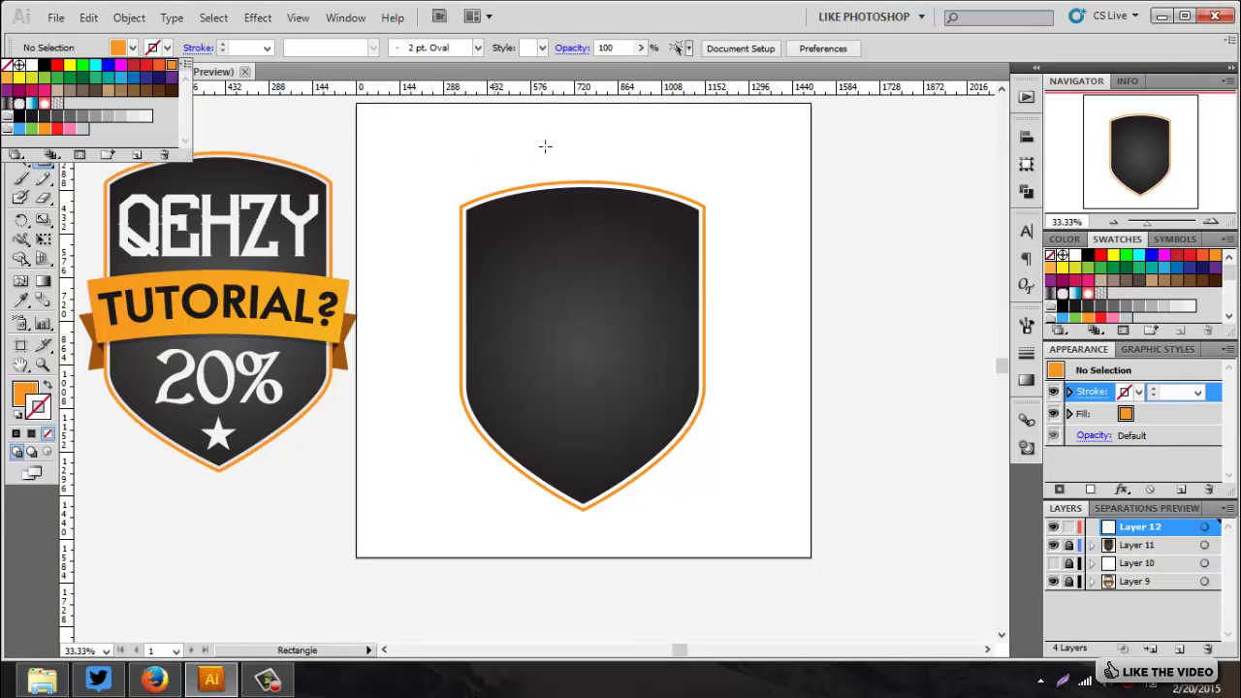
pyautogui.click(1055, 564)
pyautogui.click(1054, 563)
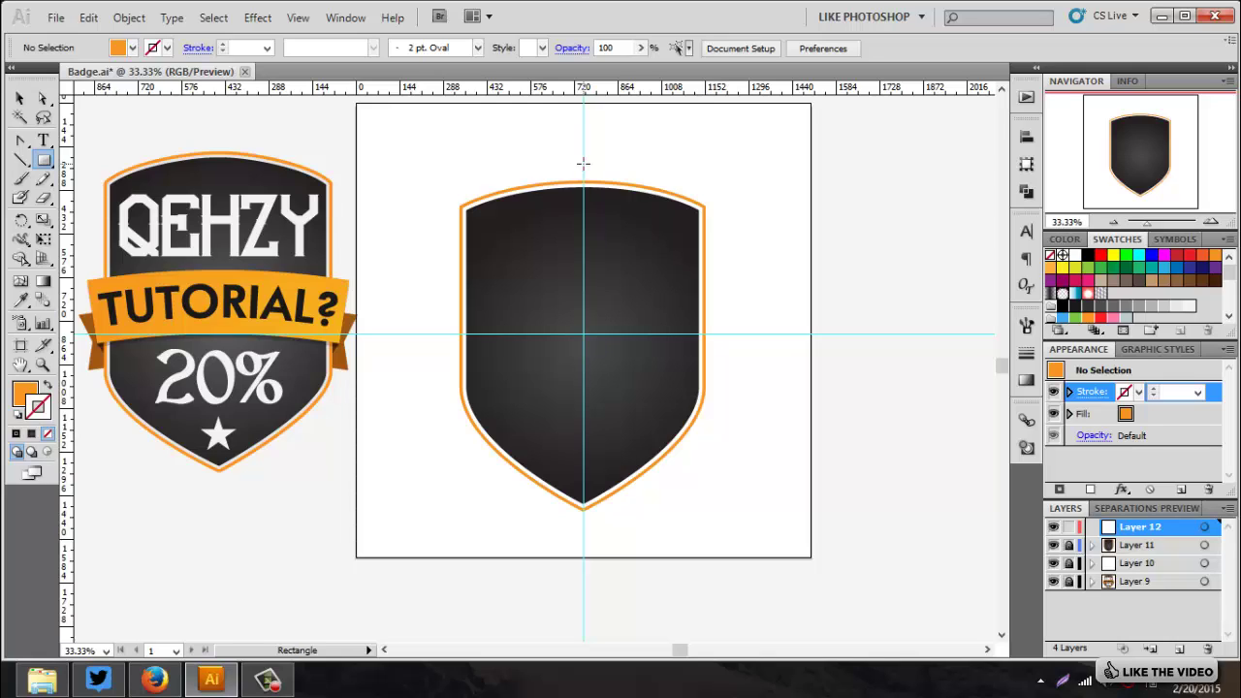
pyautogui.moveTo(587, 163)
pyautogui.mouseDown()
pyautogui.moveTo(676, 194)
pyautogui.moveTo(720, 192)
pyautogui.mouseUp()
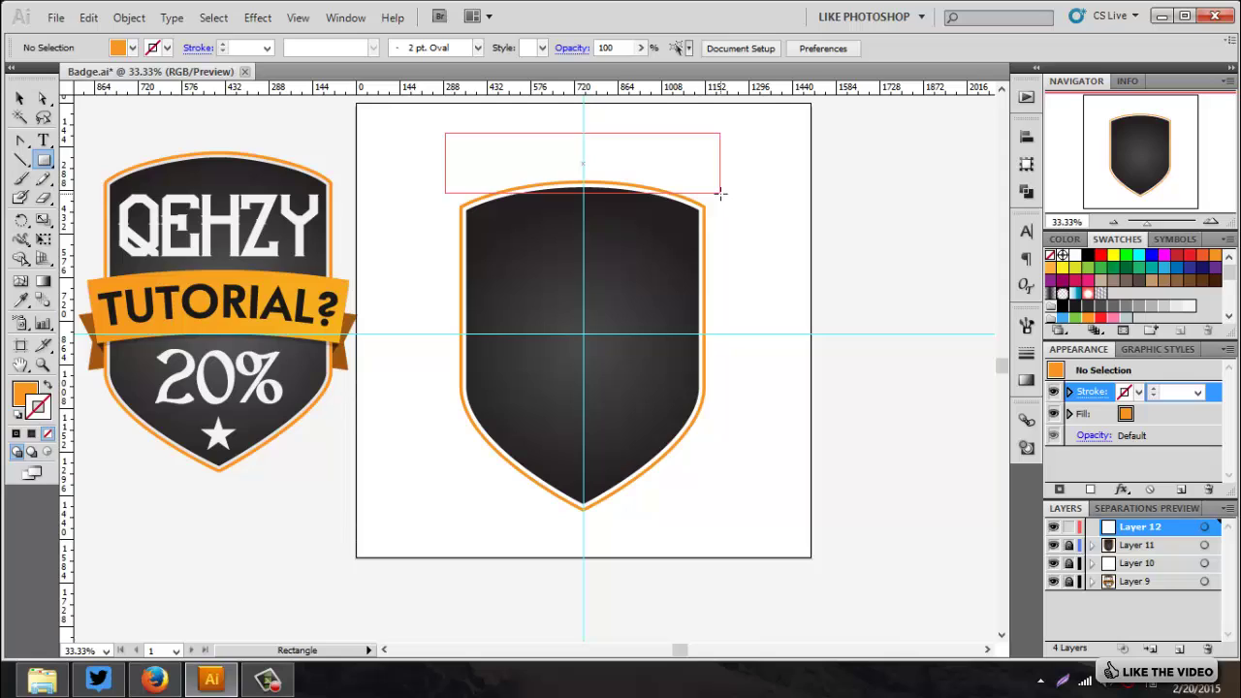
# Make the orange rectangle slightly taller and move it onto the shield's horizontal centre guide.
pyautogui.moveTo(720, 193); pyautogui.dragTo(721, 196)
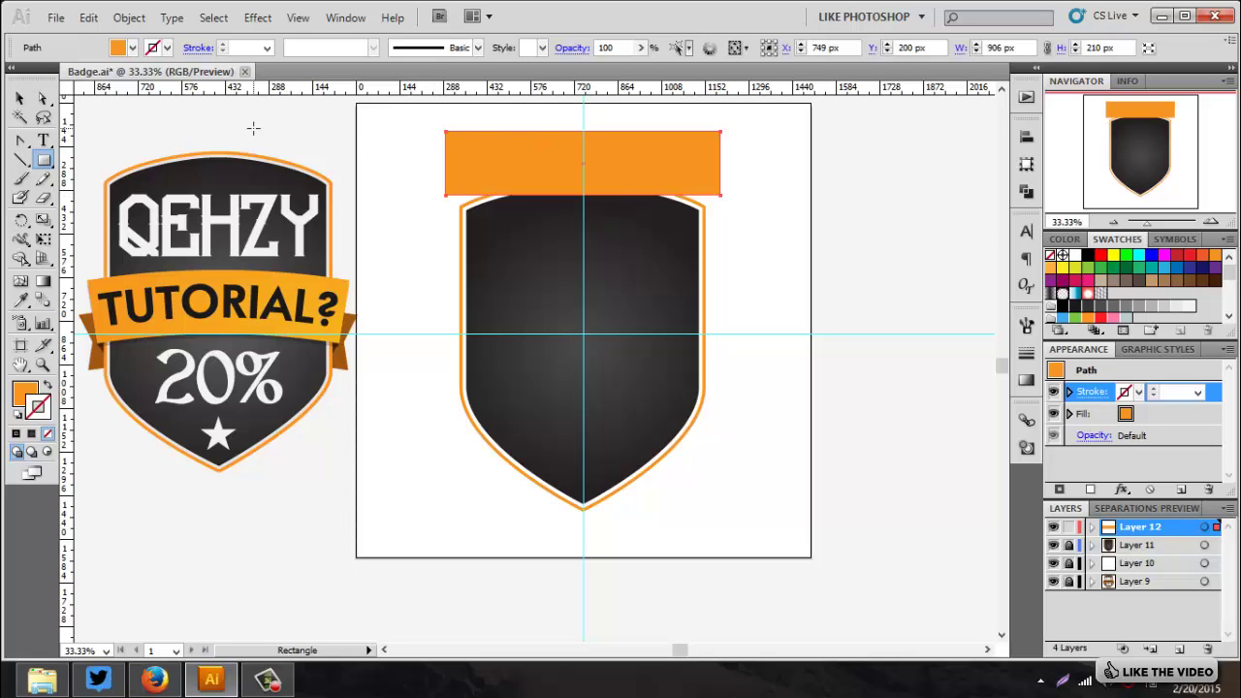
pyautogui.click(19, 98)
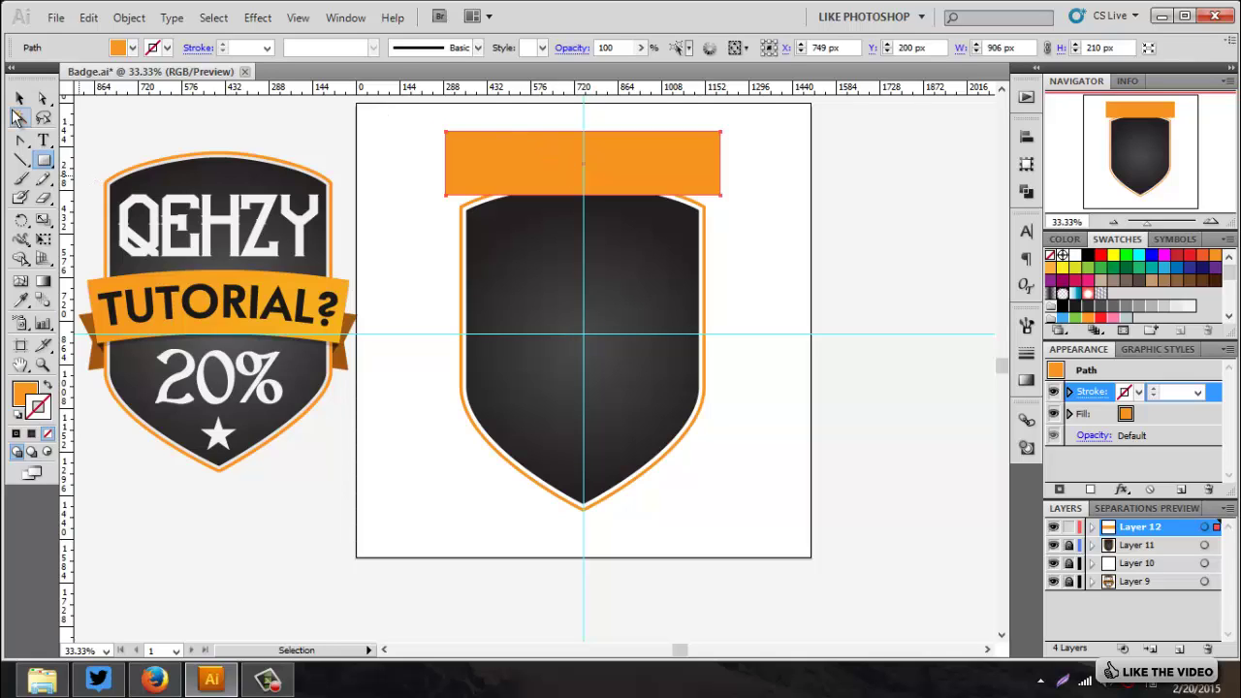
pyautogui.click(488, 140)
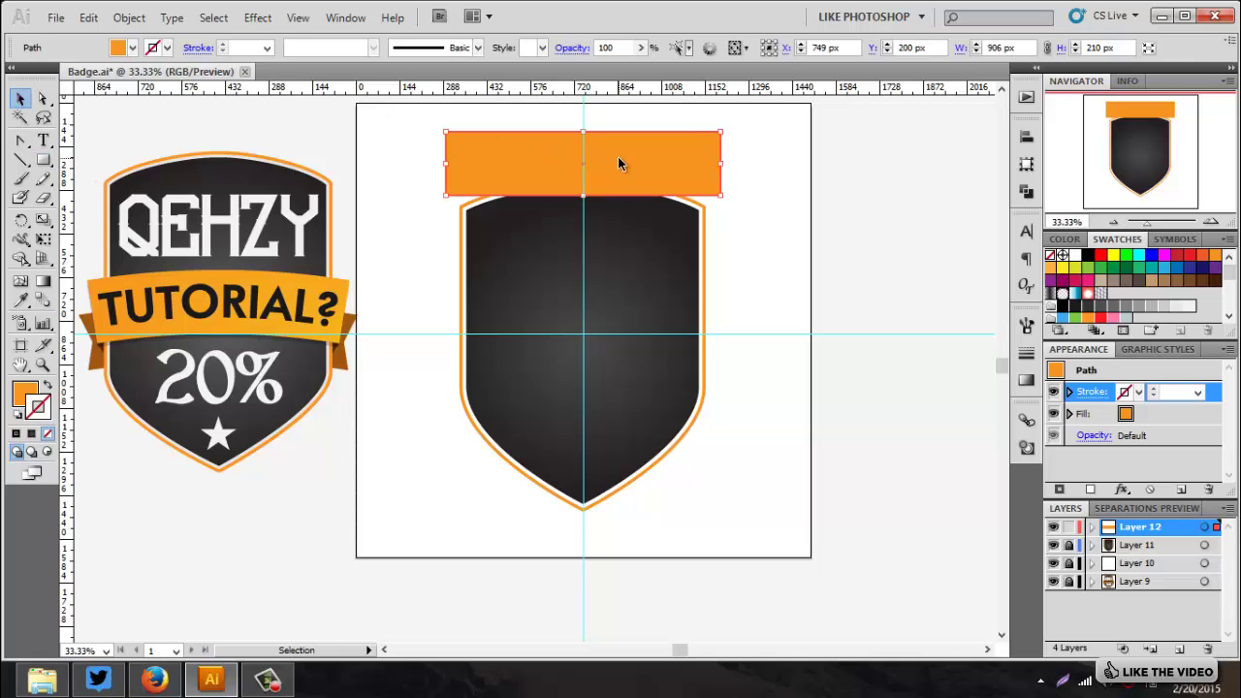
pyautogui.moveTo(617, 164); pyautogui.dragTo(603, 333)
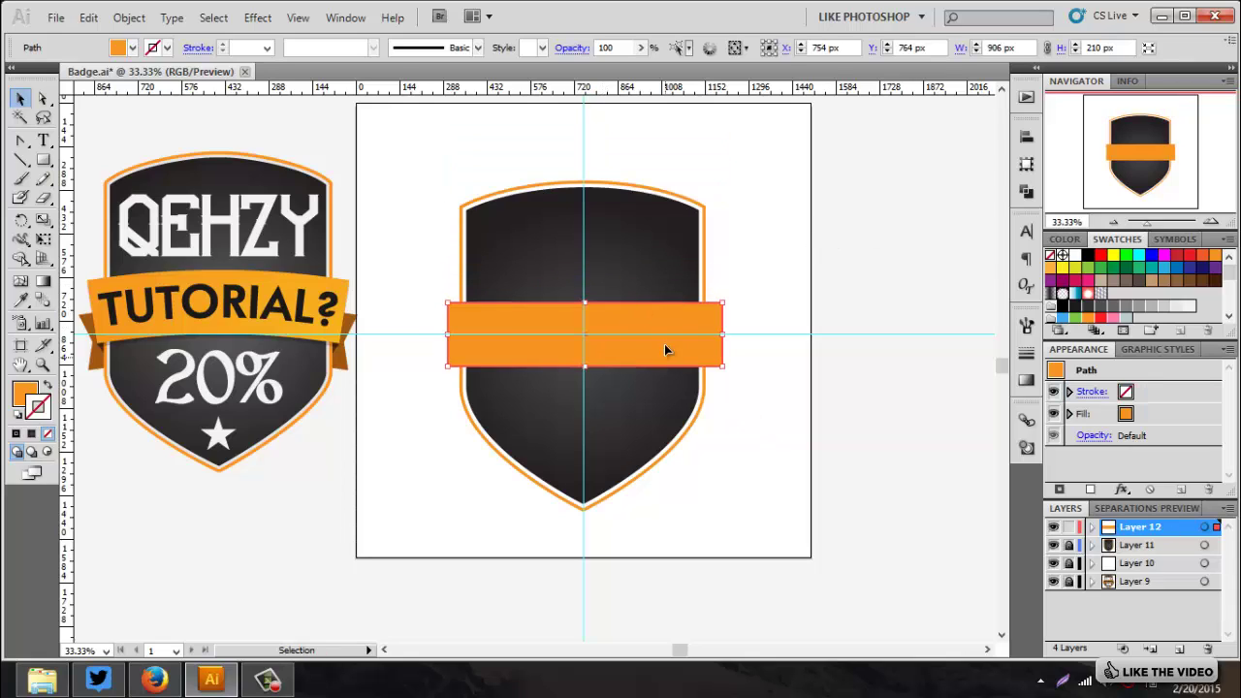
pyautogui.click(257, 17)
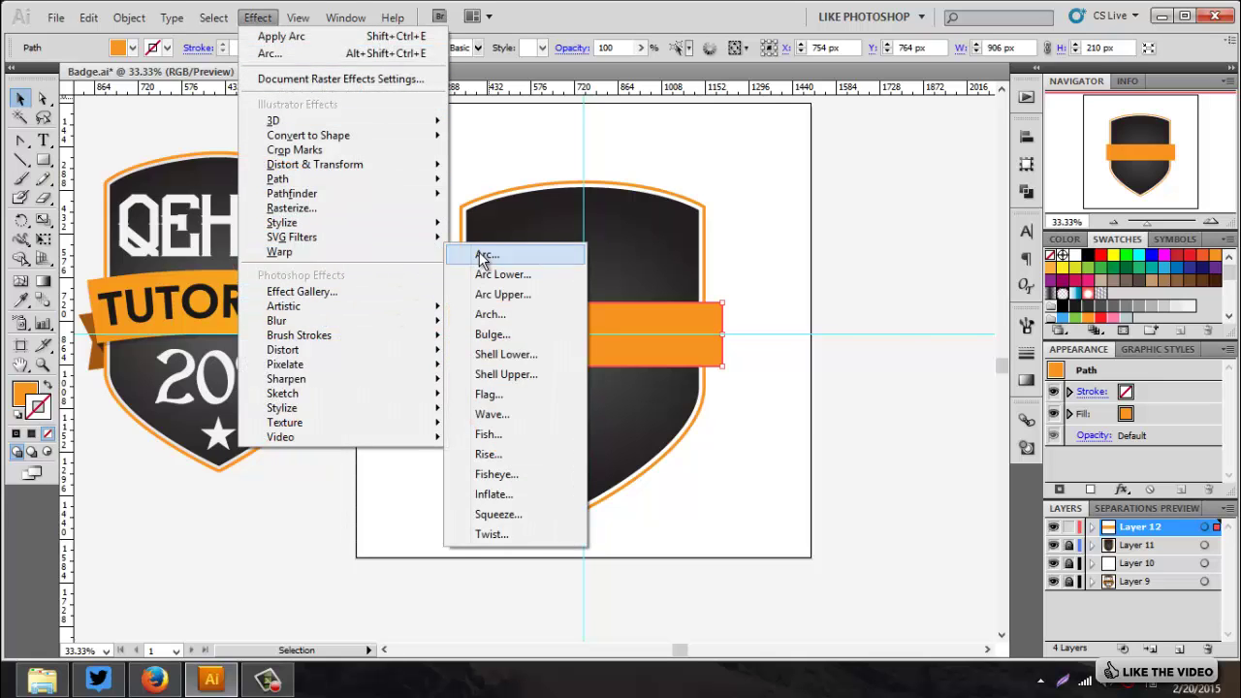
# Apply an Arc warp with 10% bend to the banner, then nudge it down to Y 773 px.
pyautogui.click(463, 254)
pyautogui.click(1060, 277)
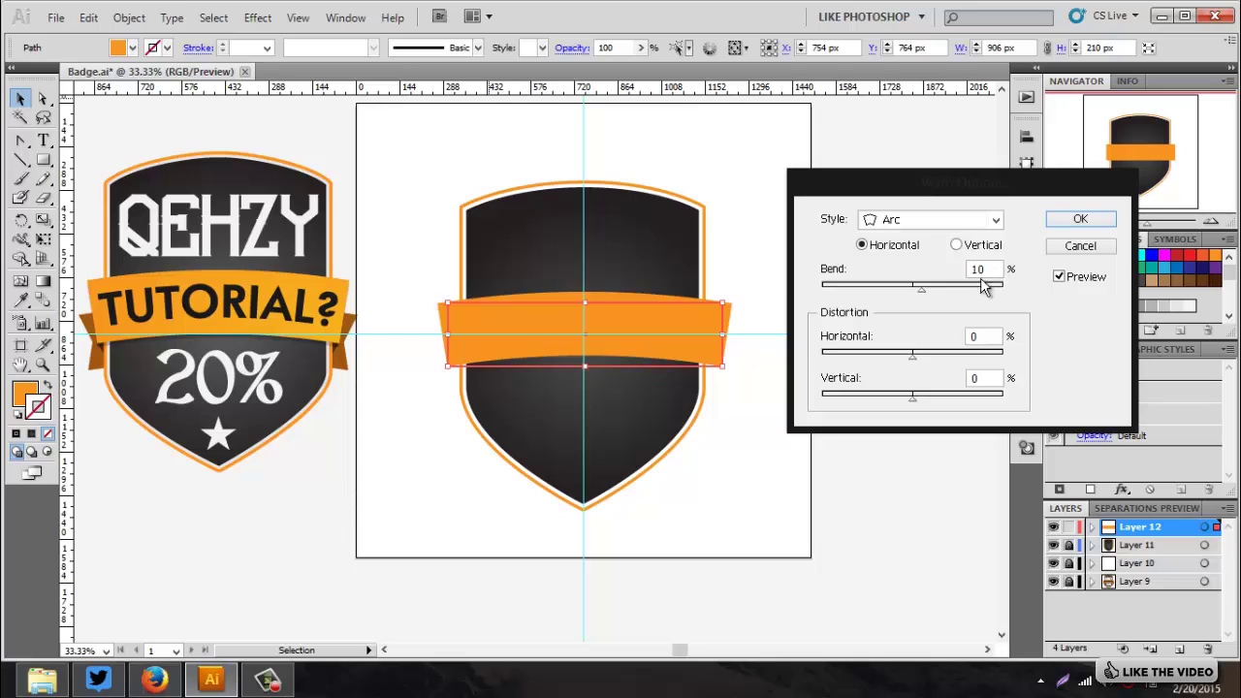
pyautogui.moveTo(922, 288); pyautogui.dragTo(883, 290)
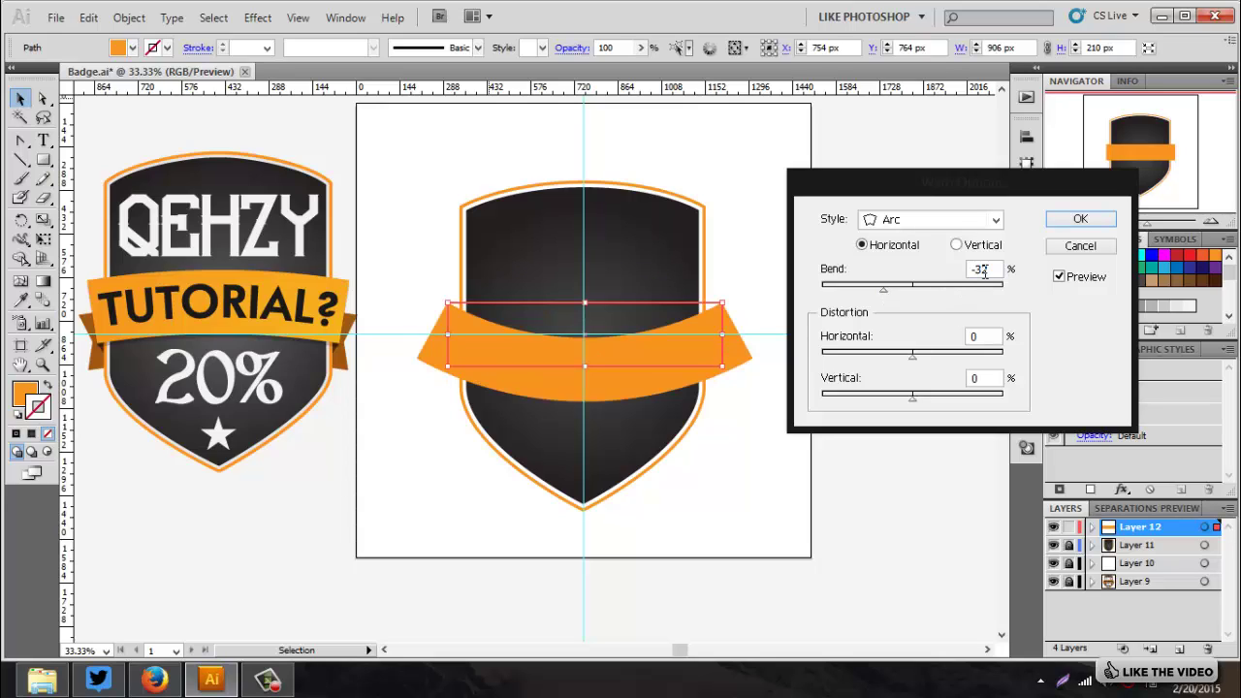
pyautogui.moveTo(989, 270); pyautogui.dragTo(953, 281)
pyautogui.write('10')
pyautogui.click(1079, 221)
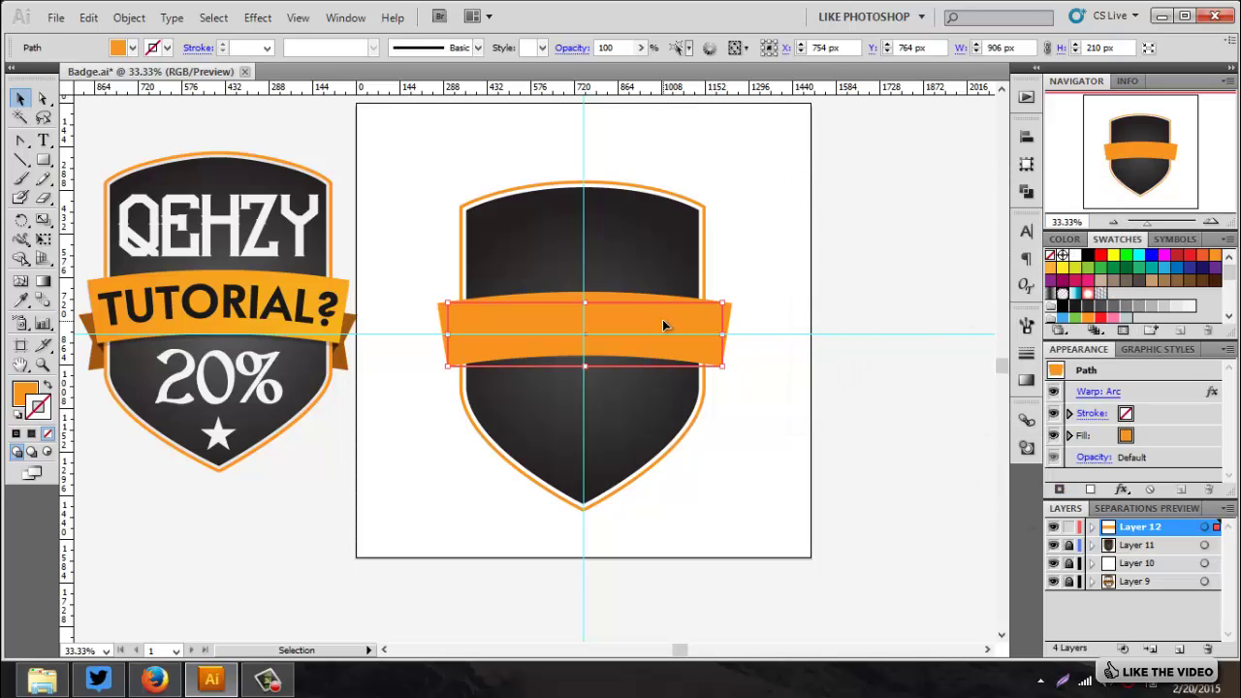
pyautogui.hotkey('shift', 'Down')
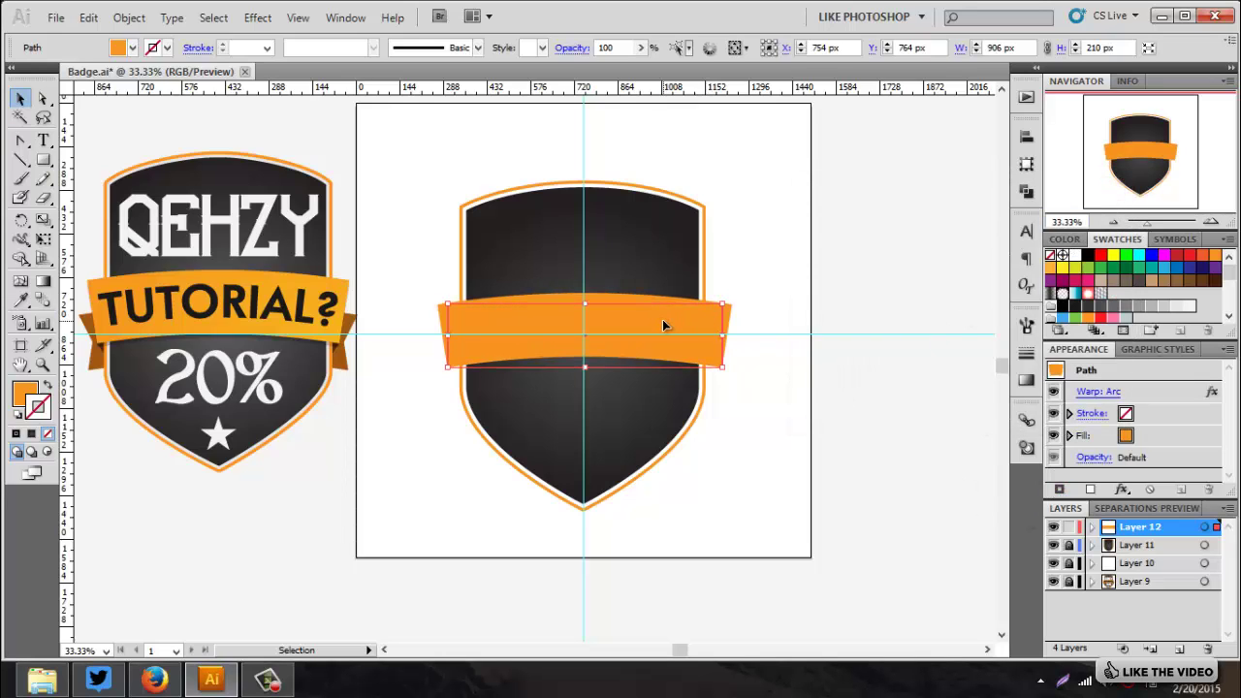
pyautogui.hotkey('shift', 'Down')
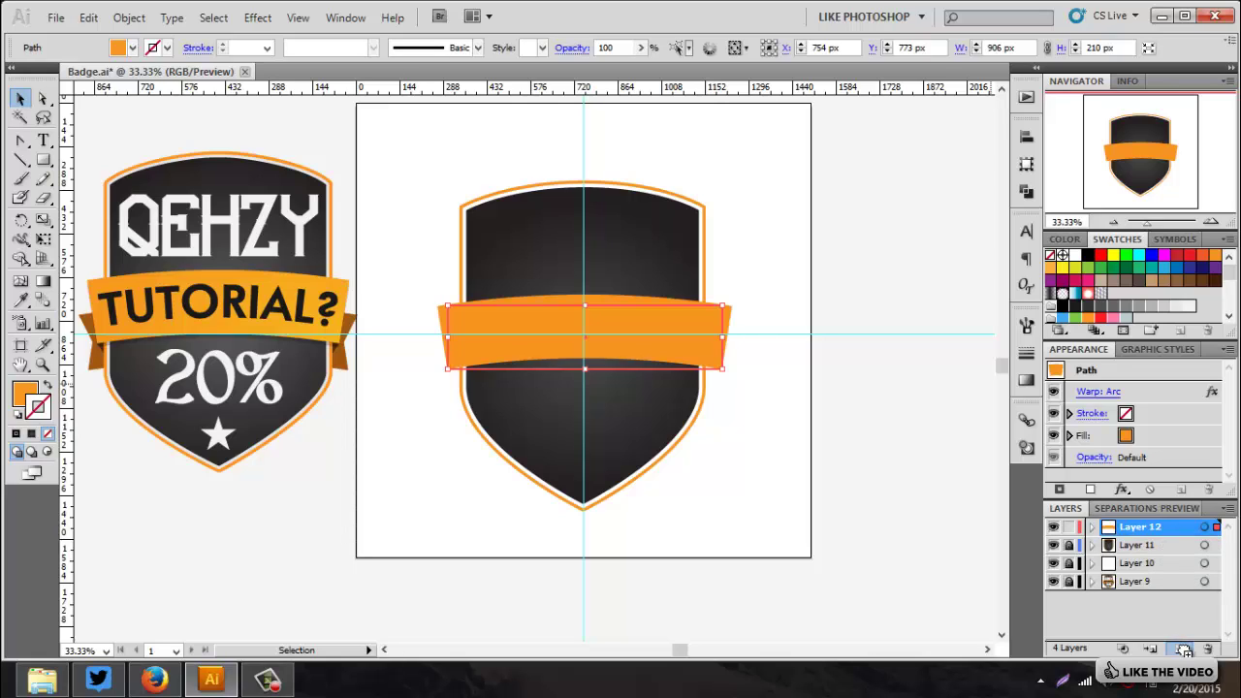
# Duplicate Layer 12, move the copy below the shield layer, and check the stacking order.
pyautogui.moveTo(1183, 649); pyautogui.dragTo(1184, 650)
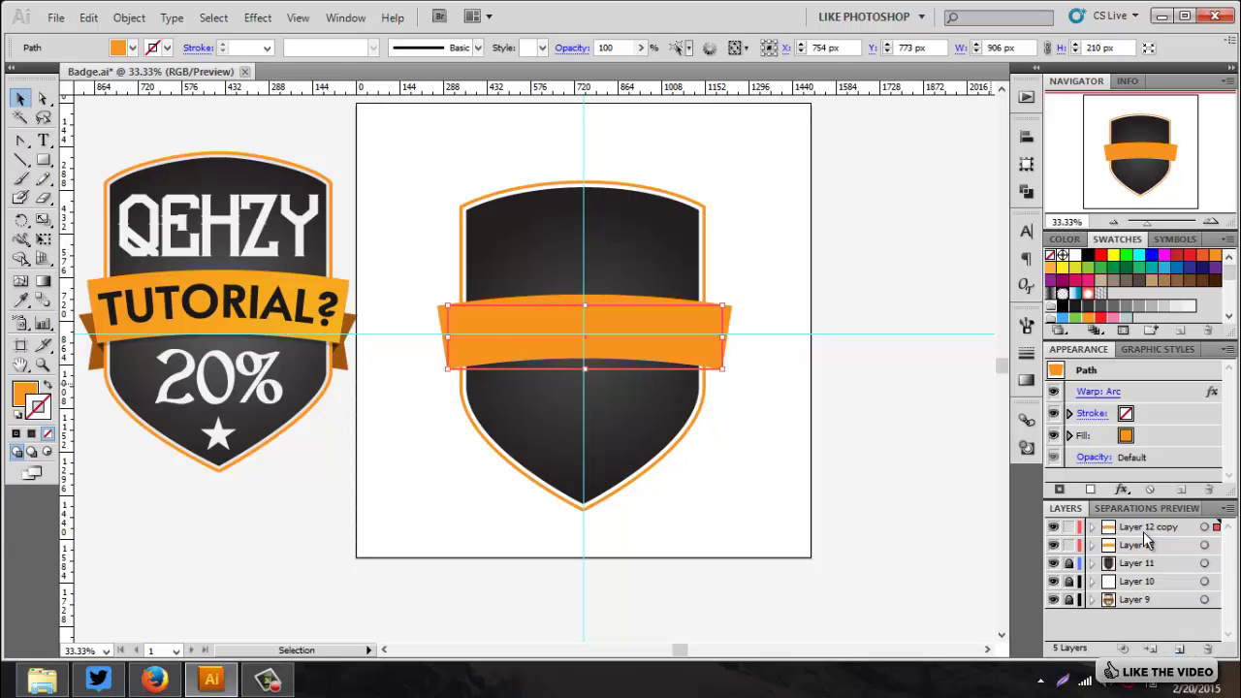
pyautogui.moveTo(1168, 531); pyautogui.dragTo(1163, 572)
pyautogui.click(1053, 545)
pyautogui.click(1053, 545)
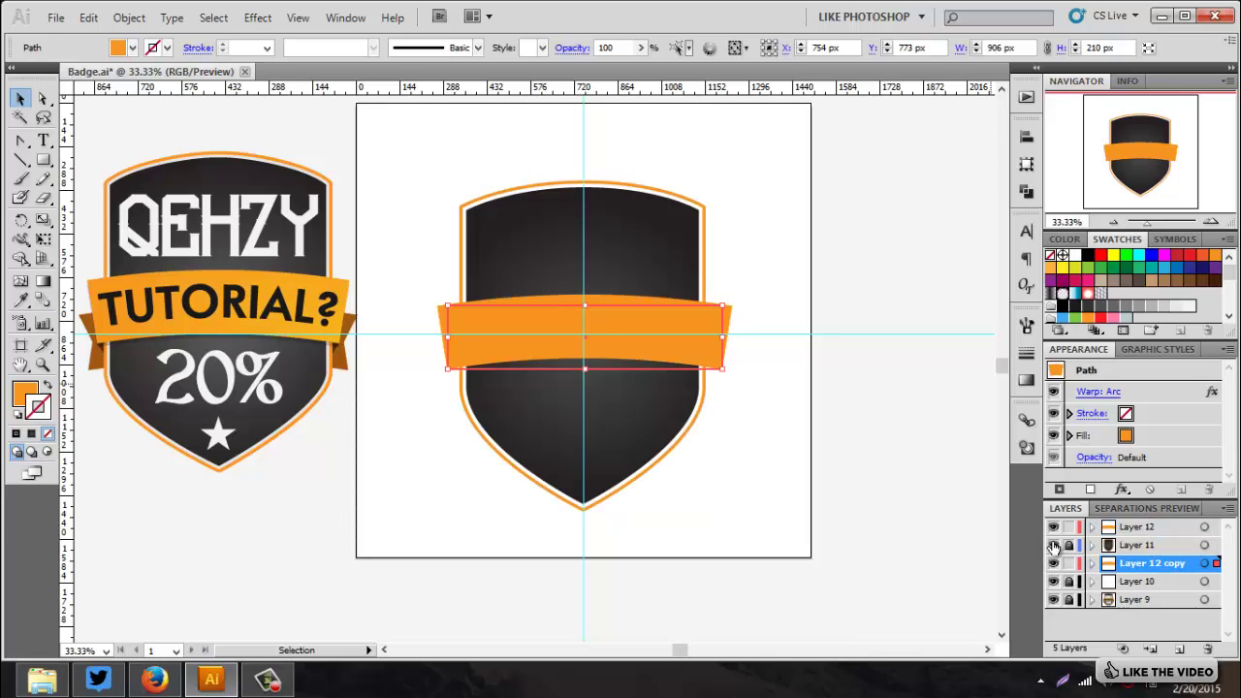
pyautogui.click(1054, 544)
pyautogui.click(1053, 544)
pyautogui.click(1054, 527)
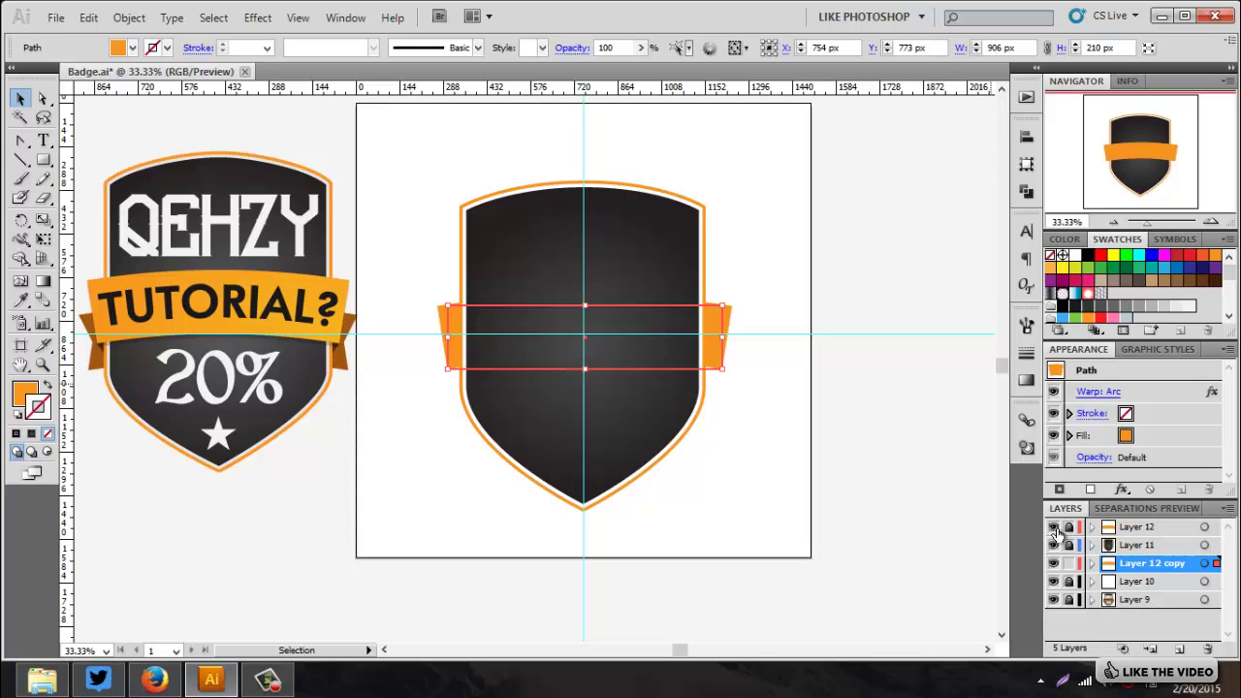
pyautogui.click(1053, 526)
pyautogui.click(1054, 527)
pyautogui.click(1053, 526)
# Make Layer 12 copy active and select its banner to check the F7931E orange fill.
pyautogui.click(1103, 562)
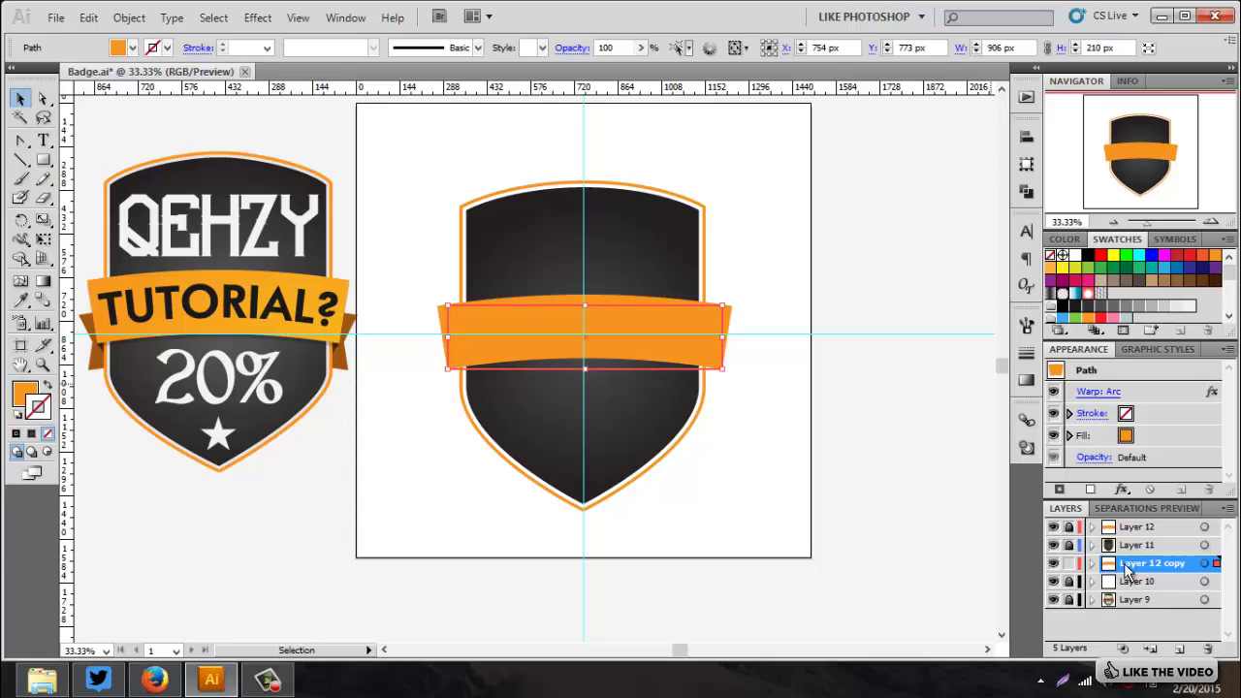
pyautogui.click(859, 363)
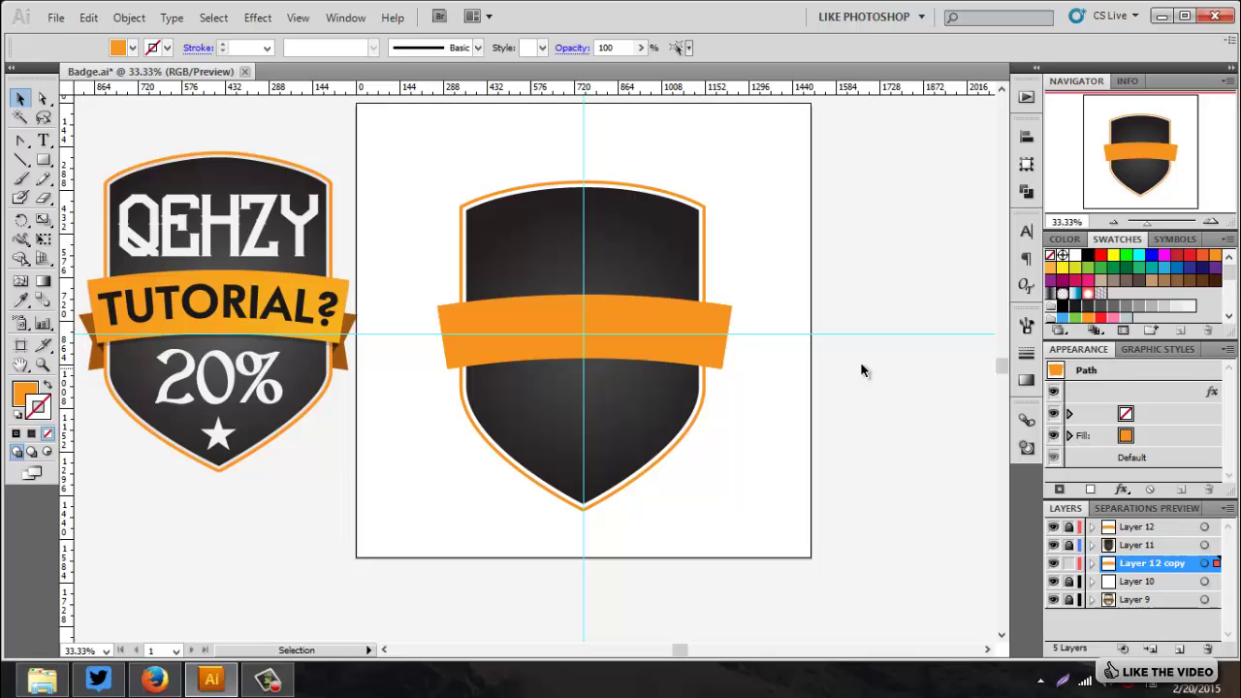
pyautogui.click(725, 327)
pyautogui.click(131, 50)
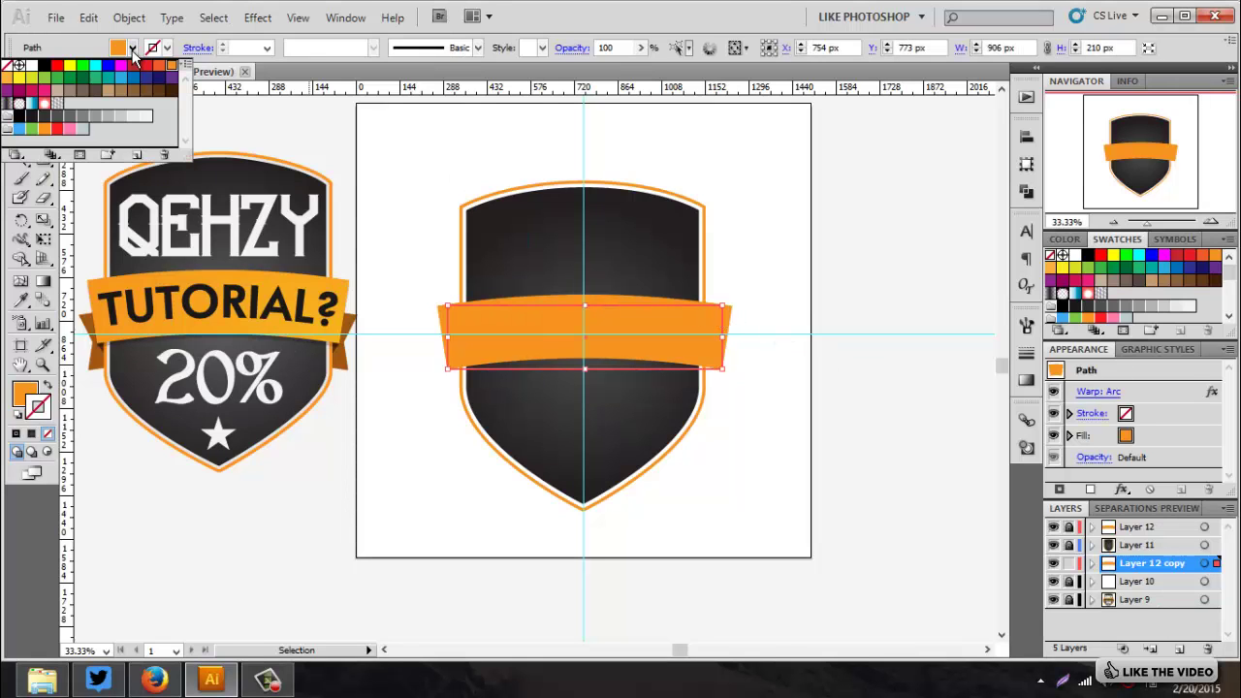
pyautogui.click(24, 393)
# Fill the ribbon copy with dark brown 915519.
pyautogui.doubleClick(25, 394)
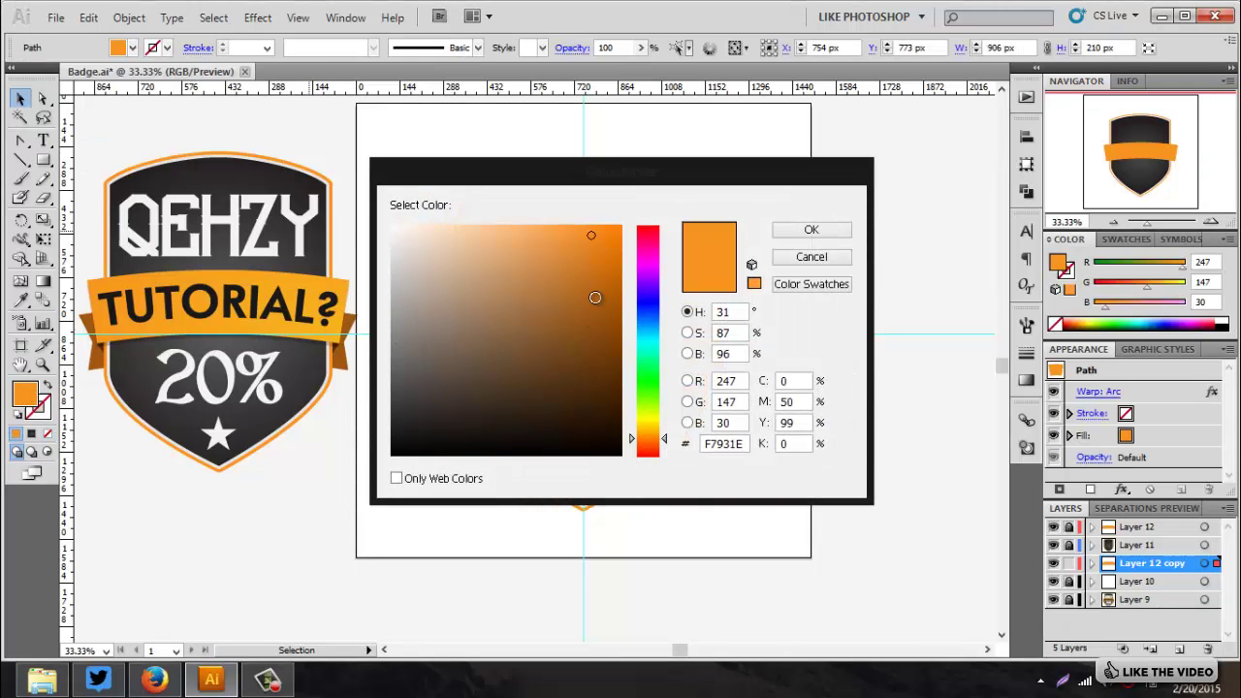
pyautogui.moveTo(594, 296); pyautogui.dragTo(582, 324)
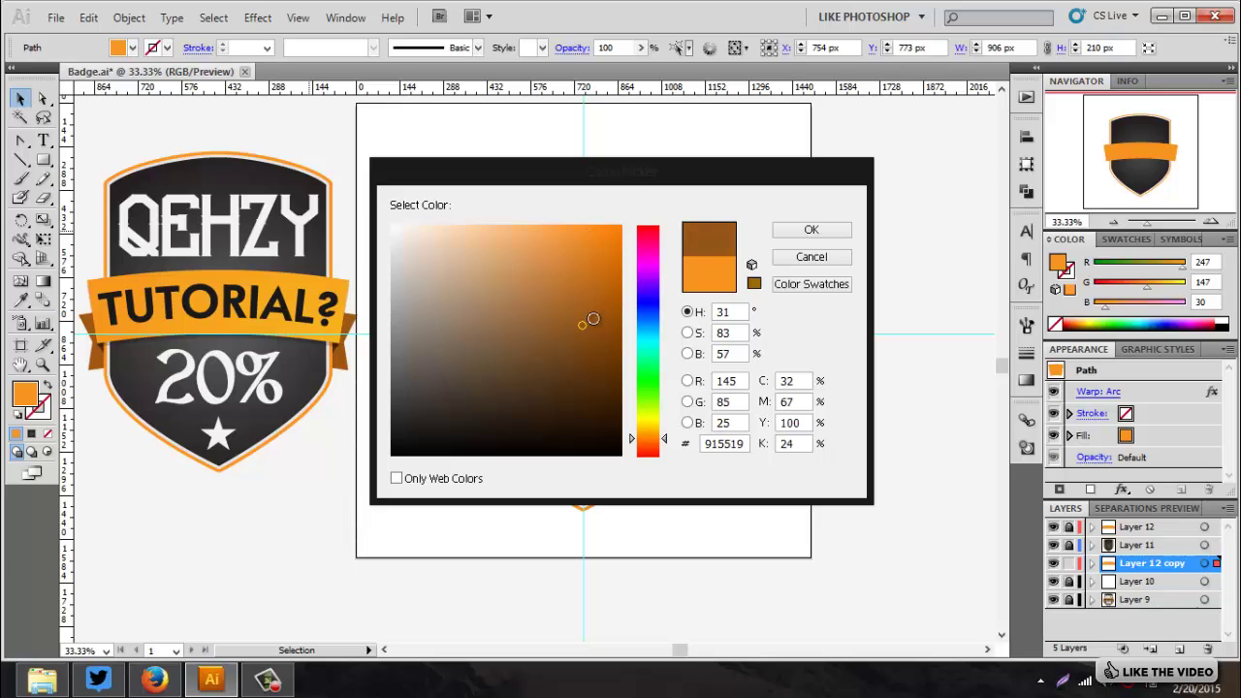
pyautogui.click(810, 231)
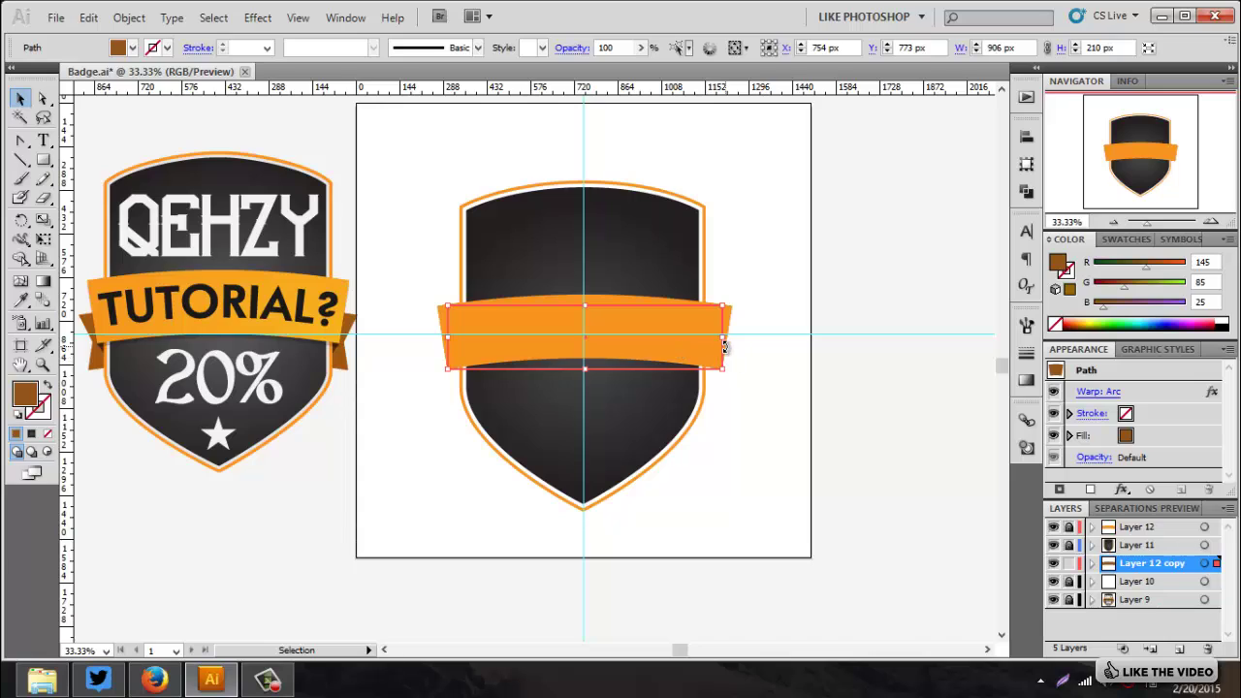
# Lower the brown ribbon to Y 868 px and widen it to 990.01 px so its ends show.
pyautogui.press('Down')
pyautogui.press('Down')
pyautogui.press('Down')
pyautogui.press('Down')
pyautogui.press('Down')
pyautogui.press('Down')
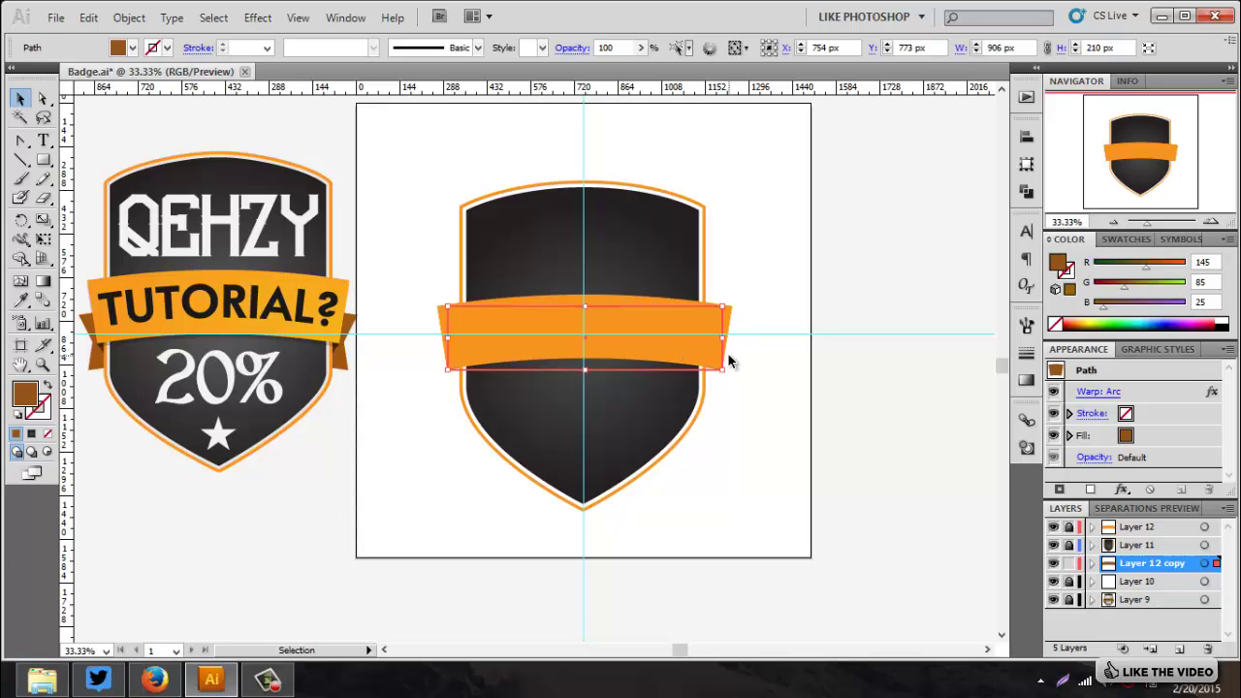
pyautogui.press('Down')
pyautogui.press('Down')
pyautogui.press('Down')
pyautogui.press('Down')
pyautogui.press('Down')
pyautogui.press('Down')
pyautogui.press('Down')
pyautogui.press('Down')
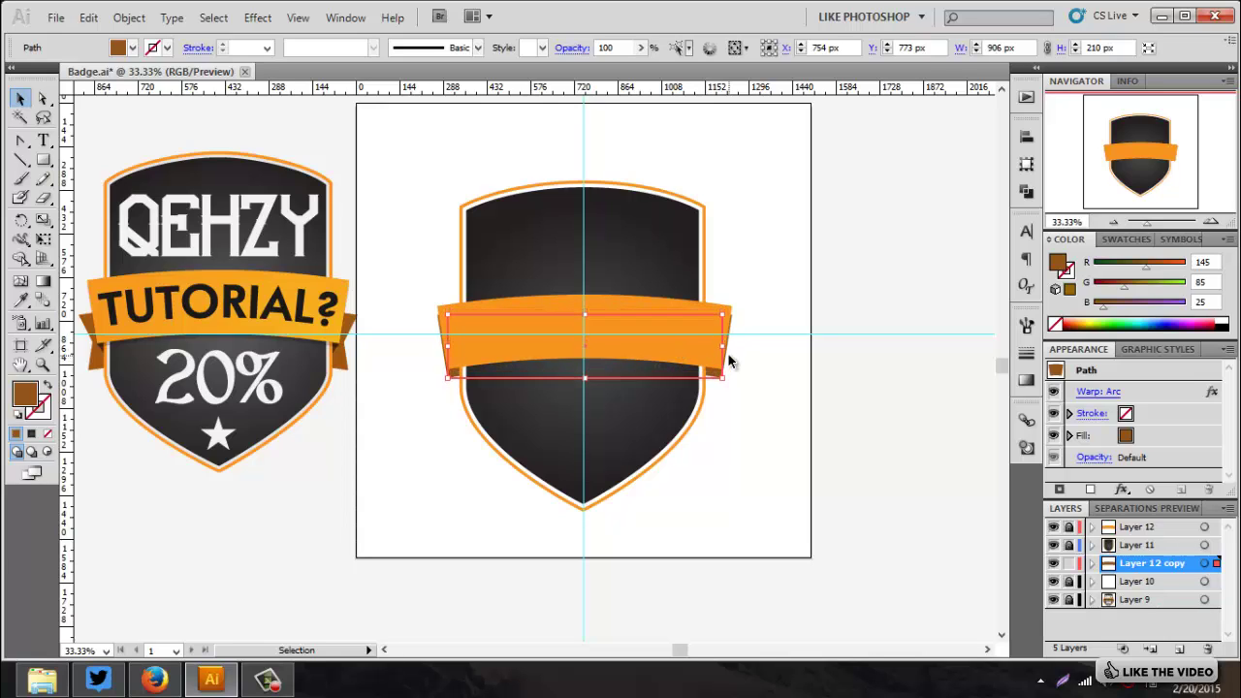
pyautogui.press('Down')
pyautogui.press('Down')
pyautogui.press('Down')
pyautogui.press('Down')
pyautogui.press('Down')
pyautogui.press('Down')
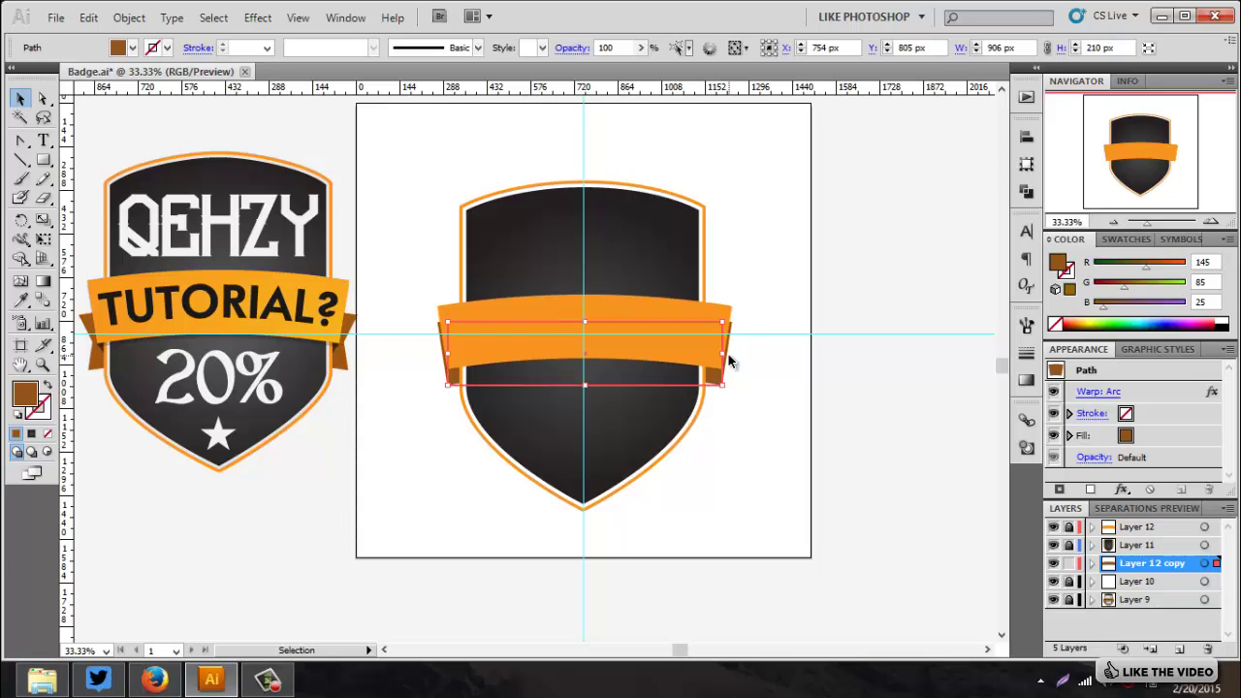
pyautogui.press('Down')
pyautogui.press('Down')
pyautogui.press('Down')
pyautogui.press('Down')
pyautogui.press('Down')
pyautogui.press('Down')
pyautogui.press('Down')
pyautogui.press('Down')
pyautogui.press('Down')
pyautogui.press('Down')
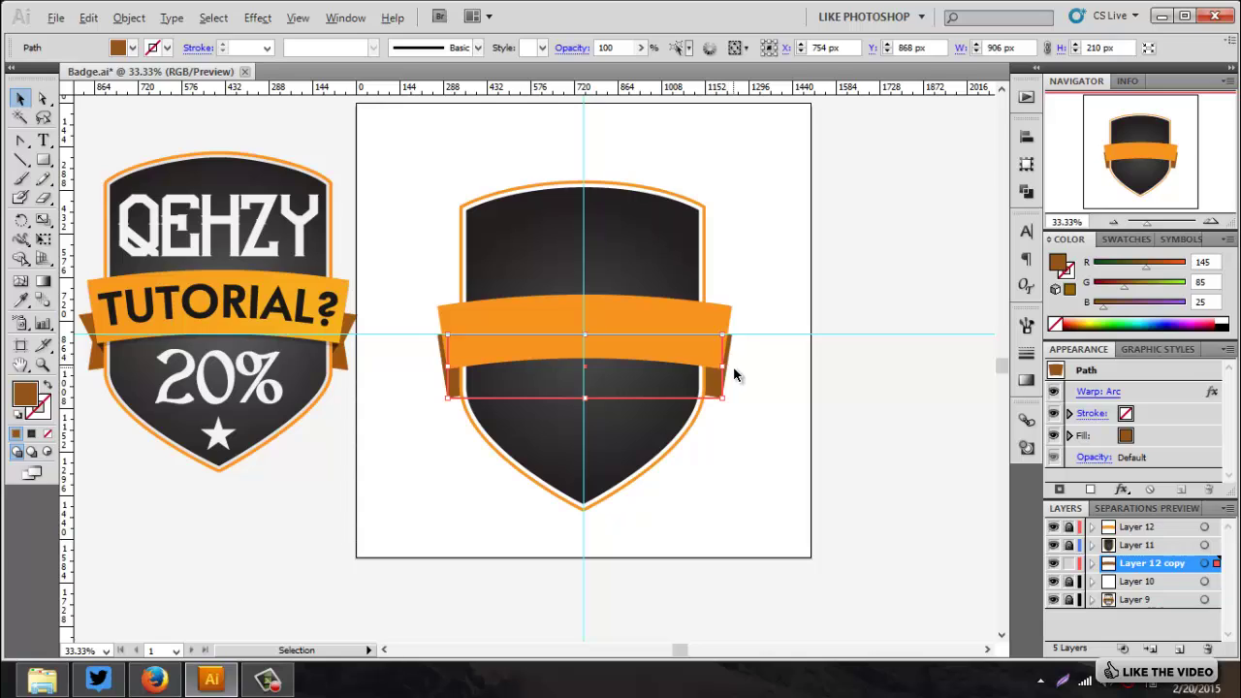
pyautogui.moveTo(724, 367); pyautogui.dragTo(739, 368)
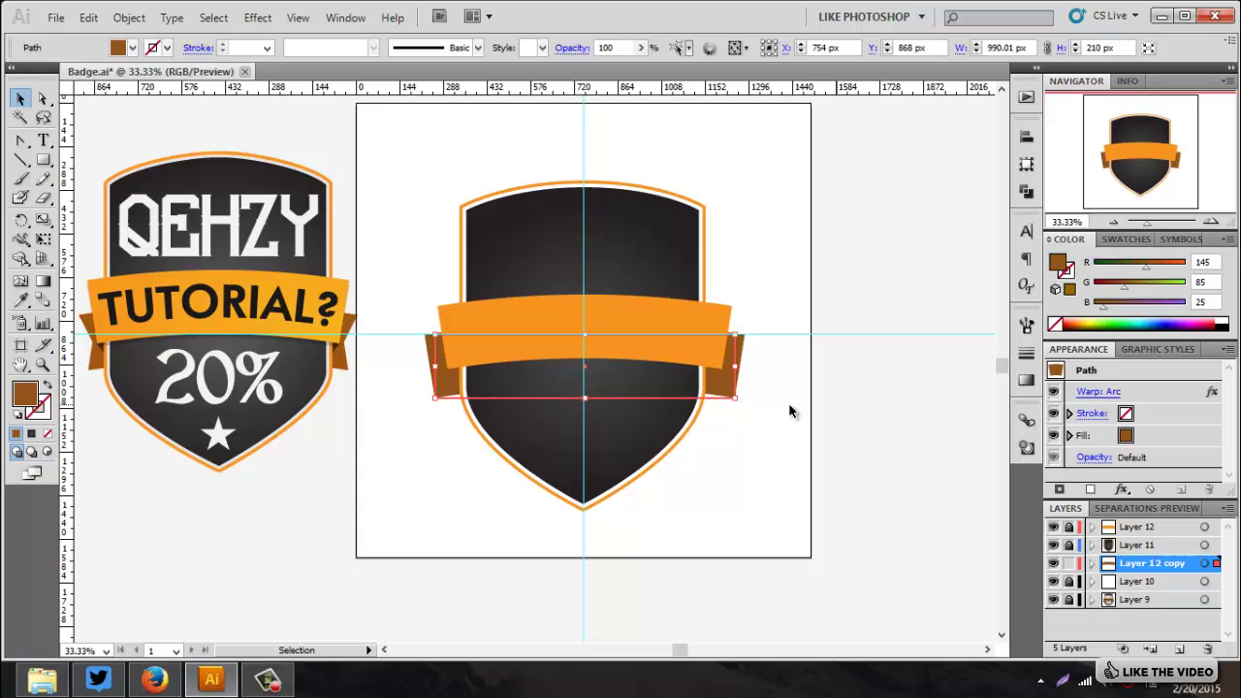
# Add an anchor point on each side edge of the brown ribbon.
pyautogui.click(22, 142)
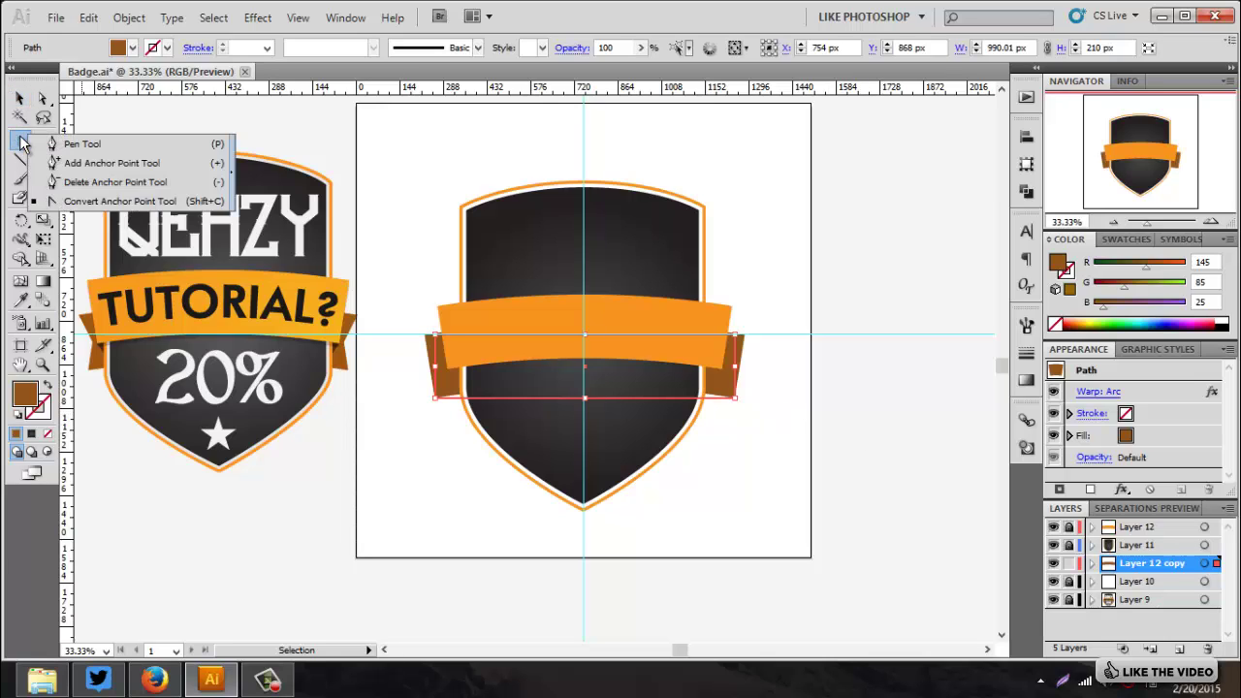
pyautogui.click(92, 165)
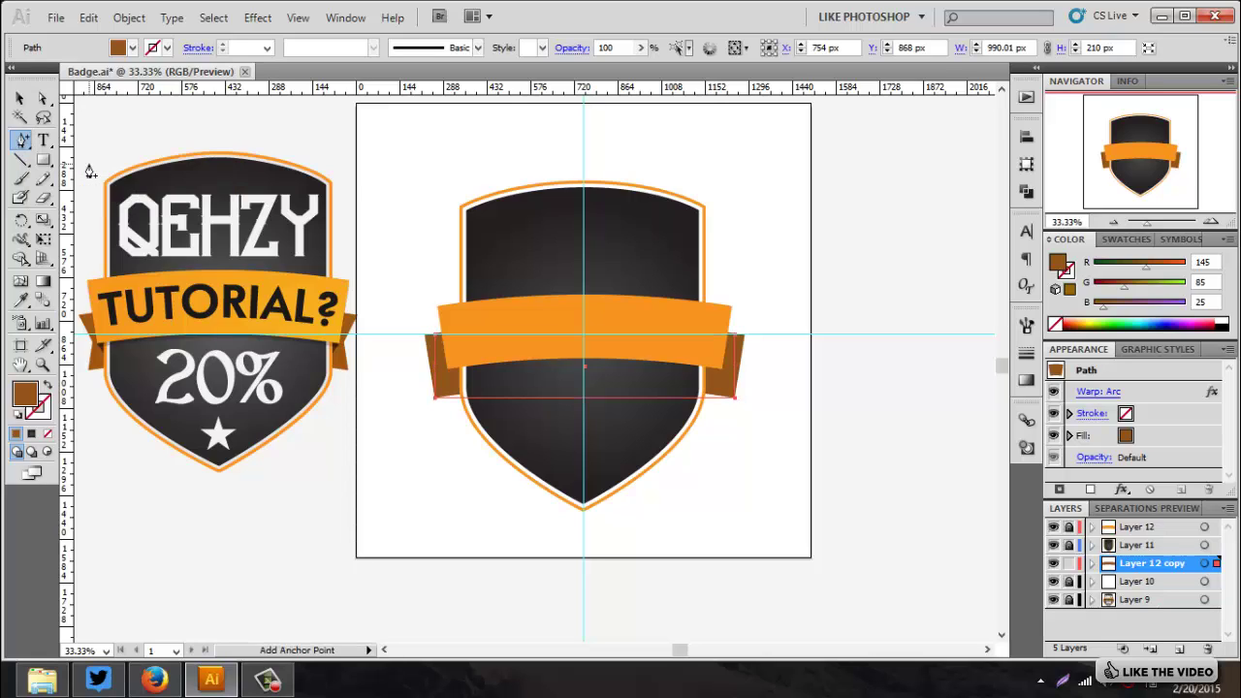
pyautogui.click(737, 373)
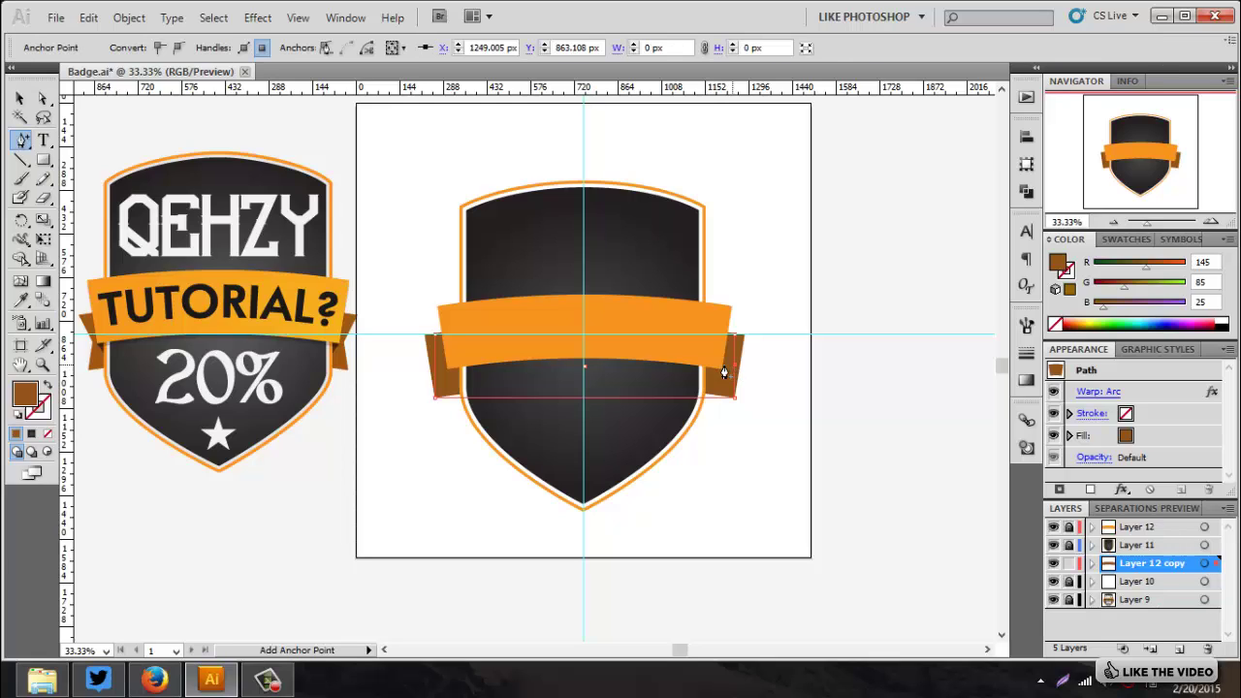
pyautogui.click(433, 375)
# Pull both new end anchors inward to notch the ribbon tails, then deselect.
pyautogui.click(43, 98)
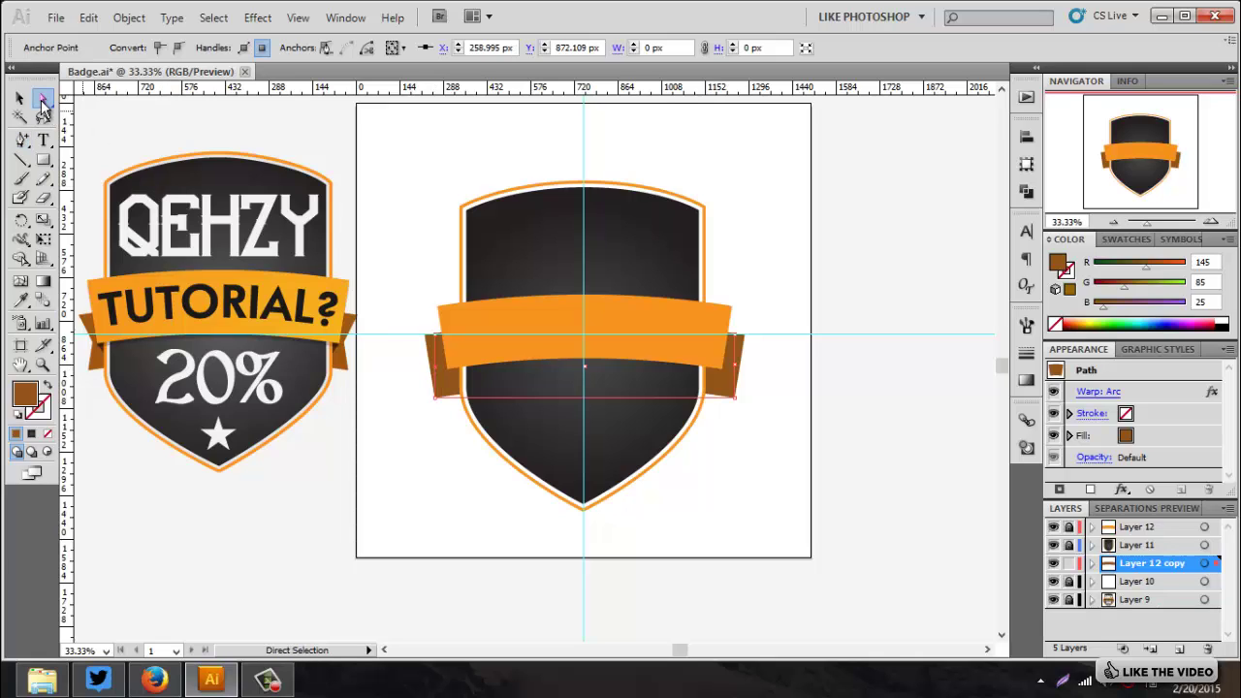
pyautogui.click(436, 366)
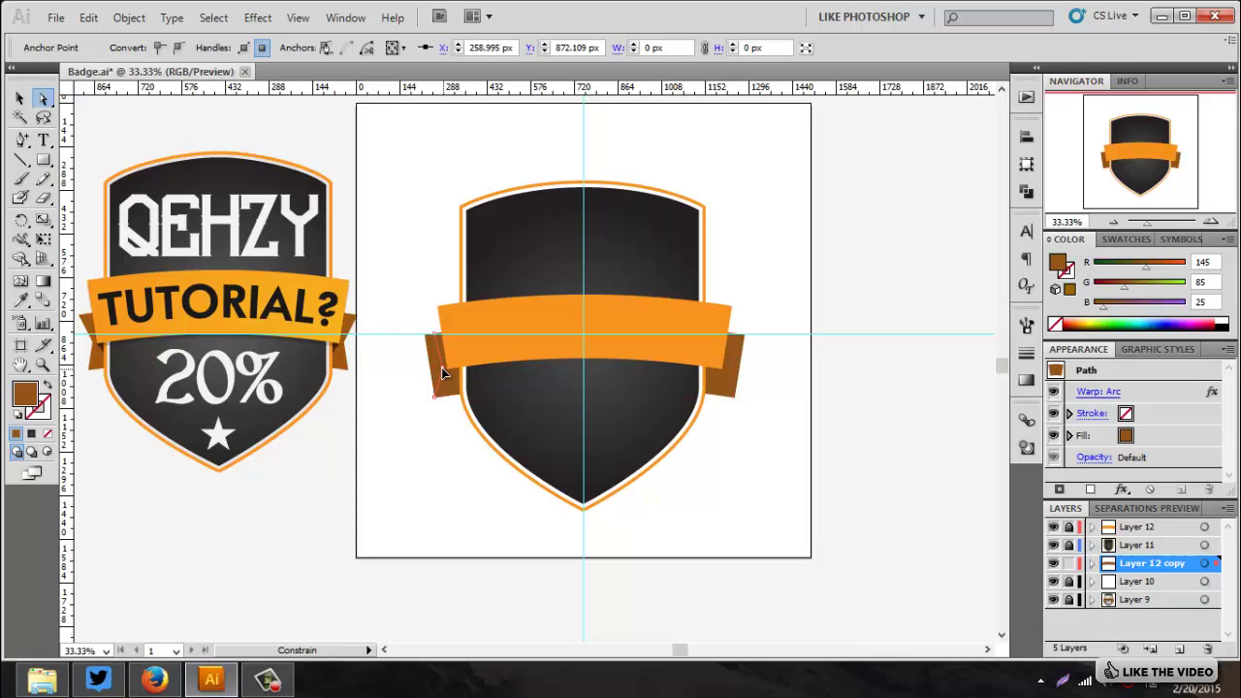
pyautogui.click(440, 373)
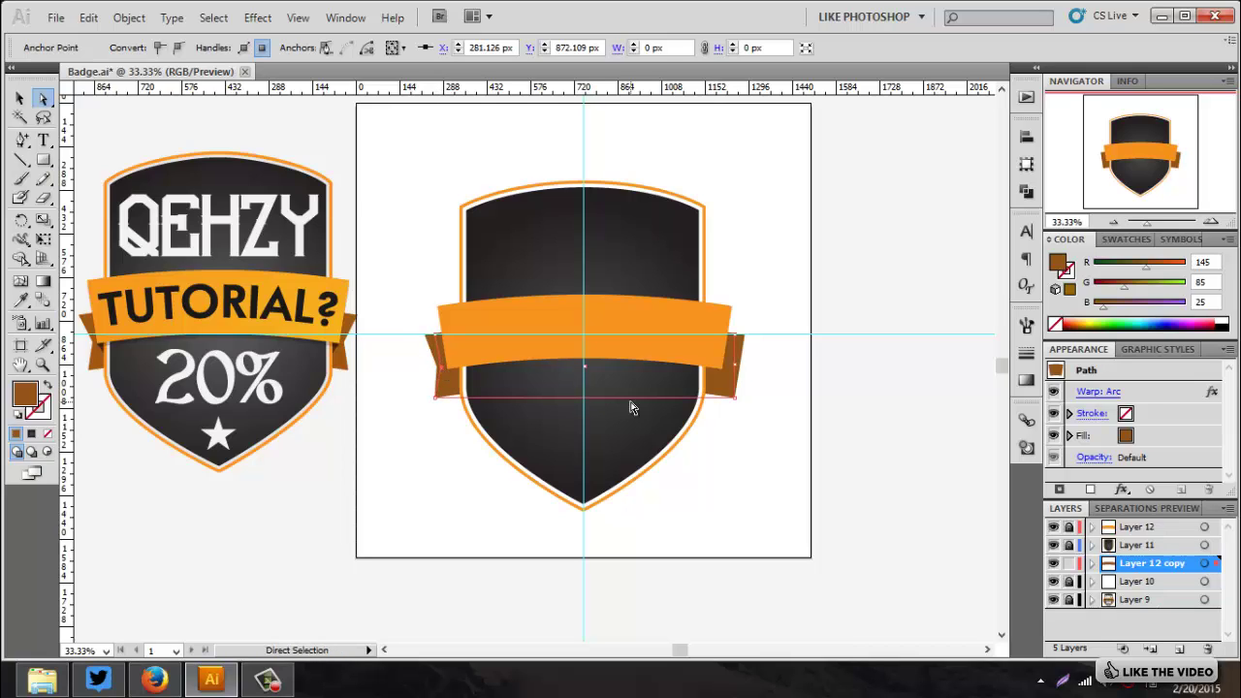
pyautogui.click(730, 372)
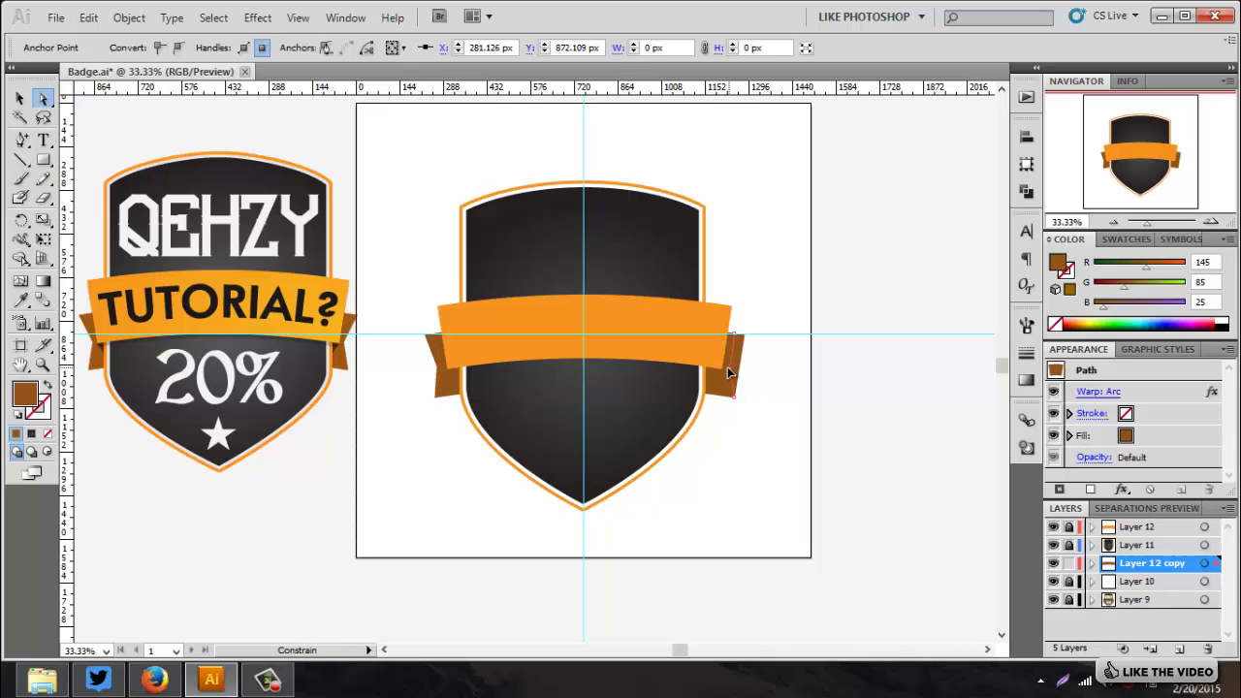
pyautogui.click(726, 370)
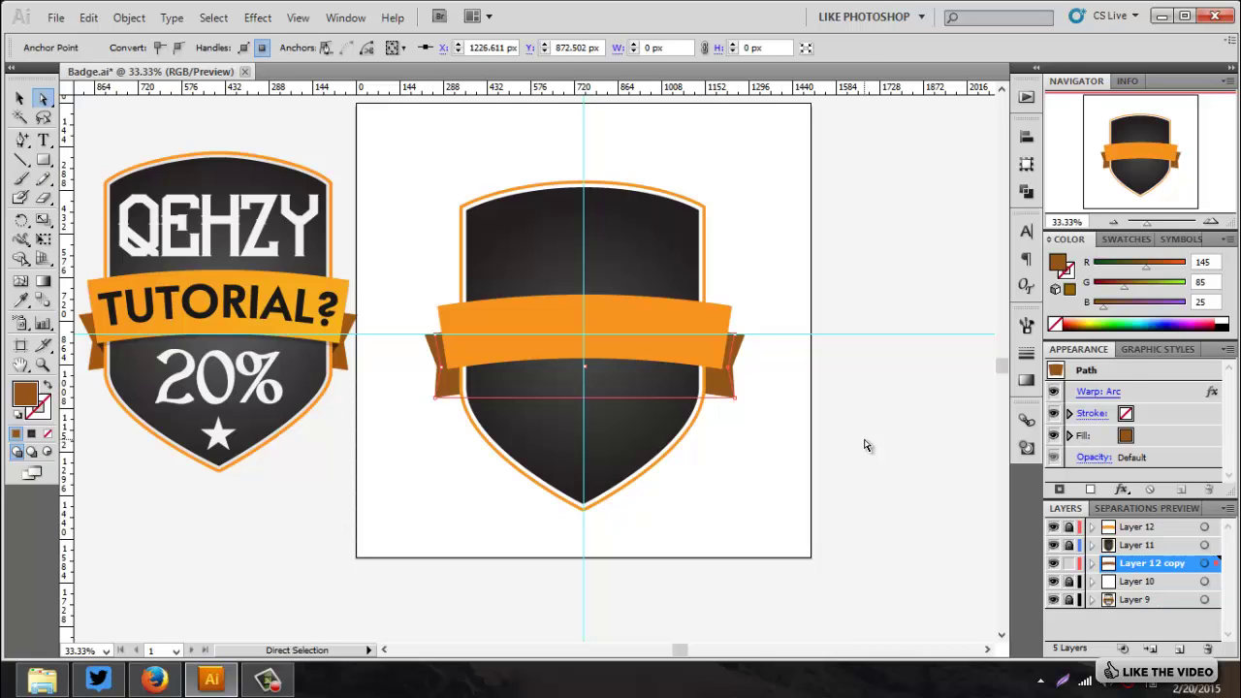
pyautogui.click(865, 445)
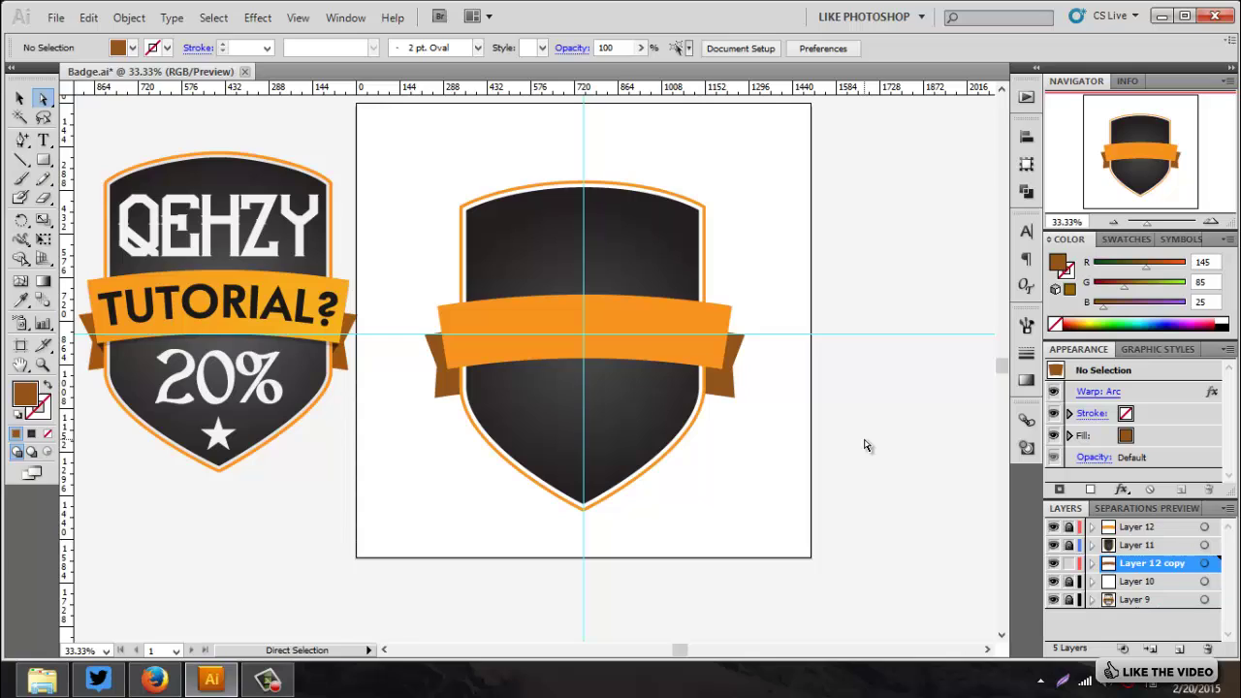
pyautogui.click(19, 98)
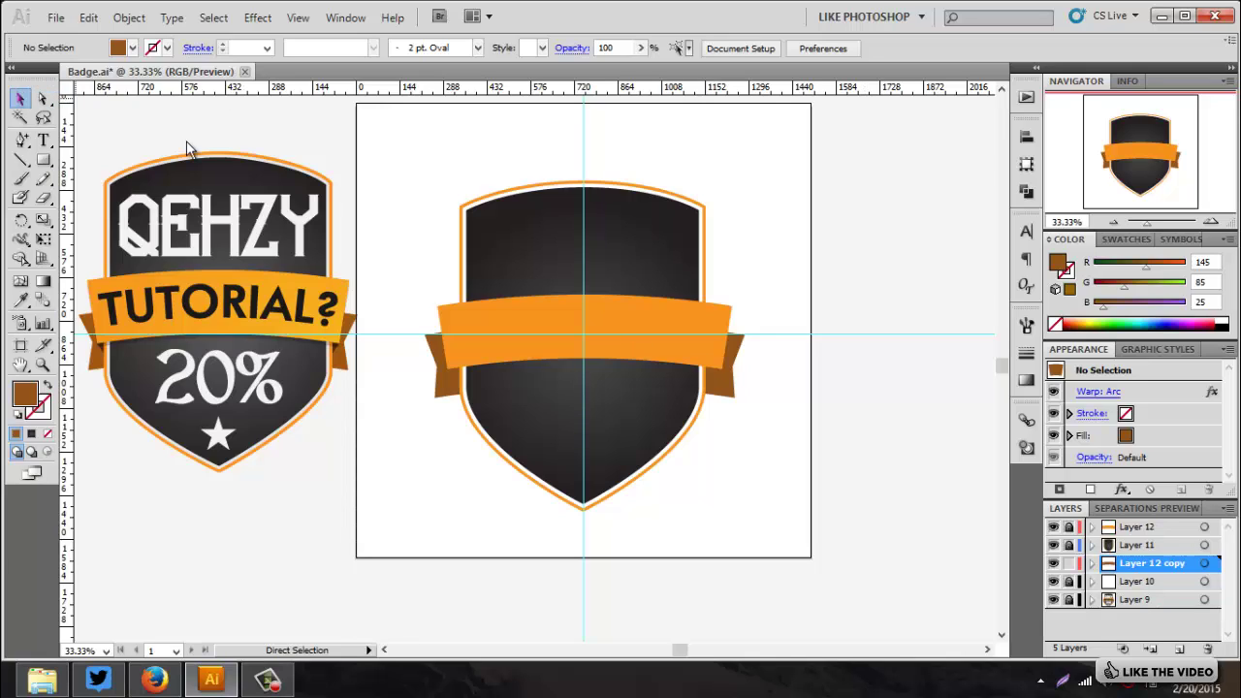
pyautogui.click(1054, 582)
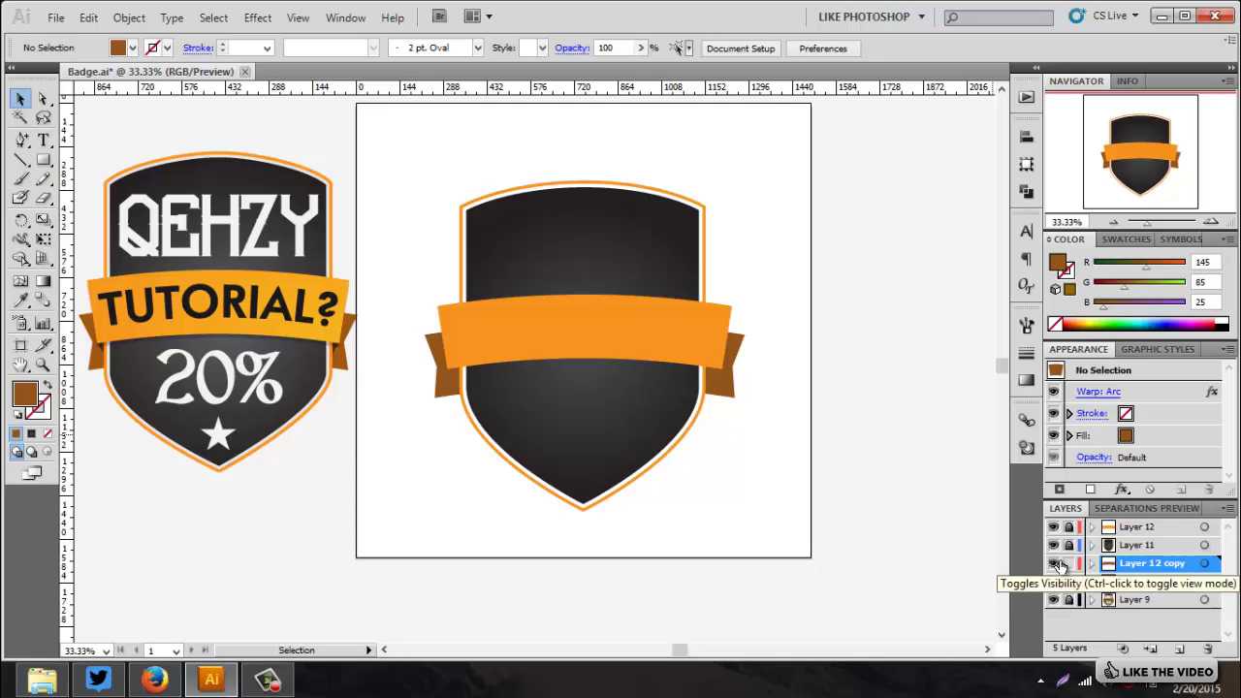
pyautogui.click(1069, 563)
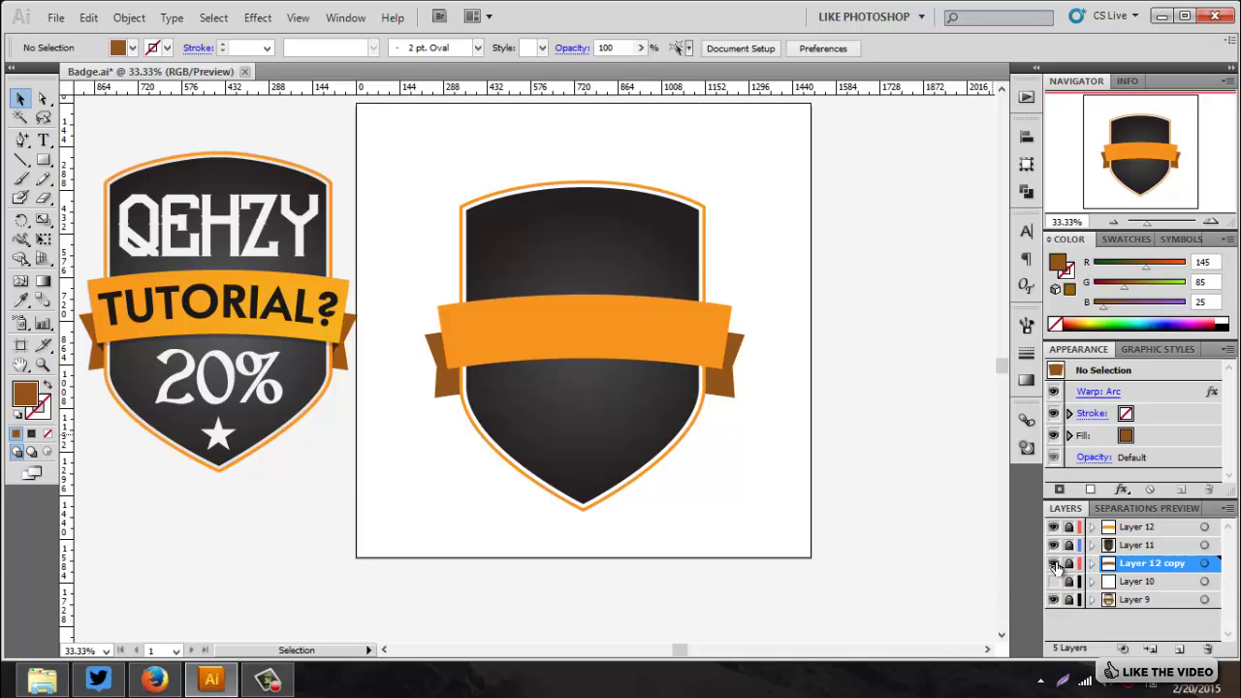
pyautogui.click(1053, 564)
pyautogui.click(1053, 563)
pyautogui.click(1181, 649)
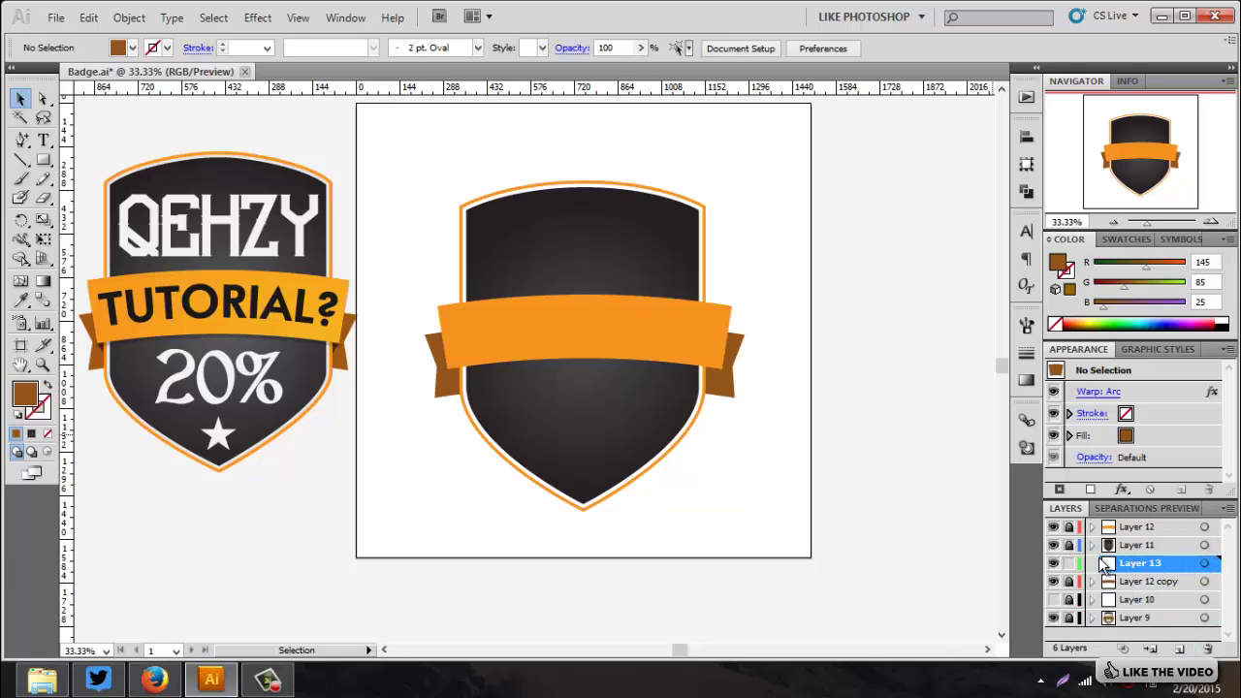
pyautogui.click(1053, 544)
pyautogui.click(1054, 545)
pyautogui.click(1054, 545)
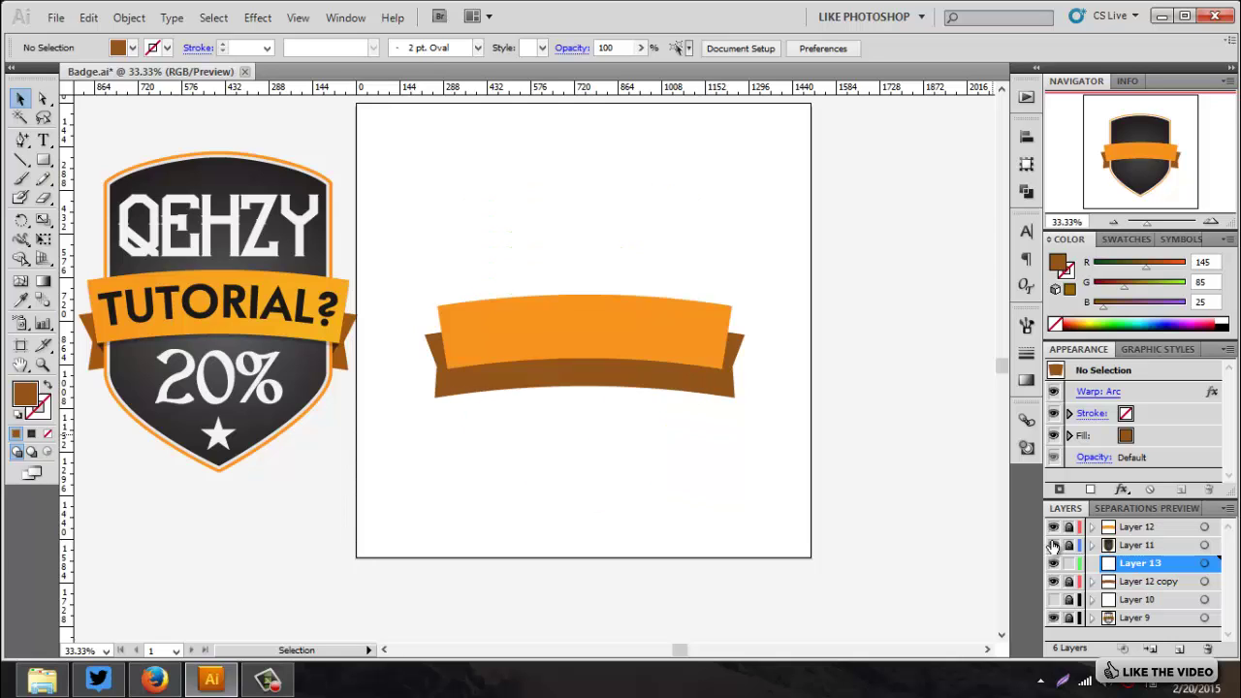
pyautogui.click(1054, 545)
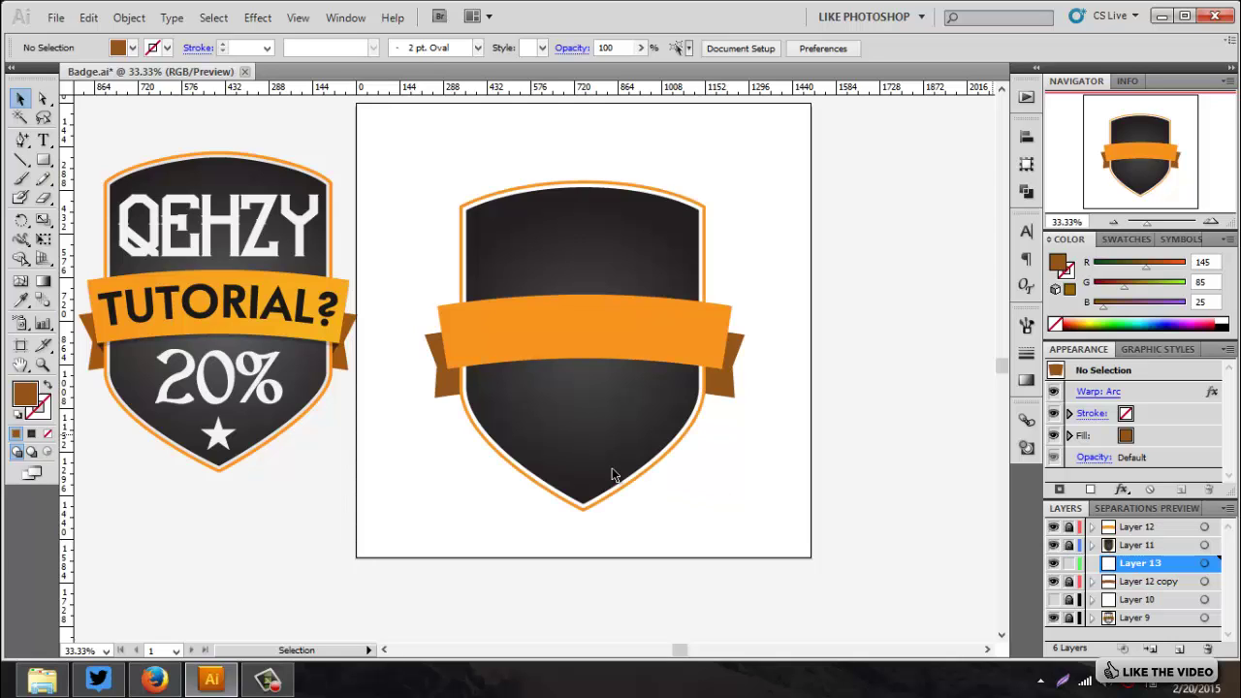
pyautogui.click(21, 140)
# Draw a triangular fold shape at the ribbon's left end with the Pen tool.
pyautogui.click(81, 143)
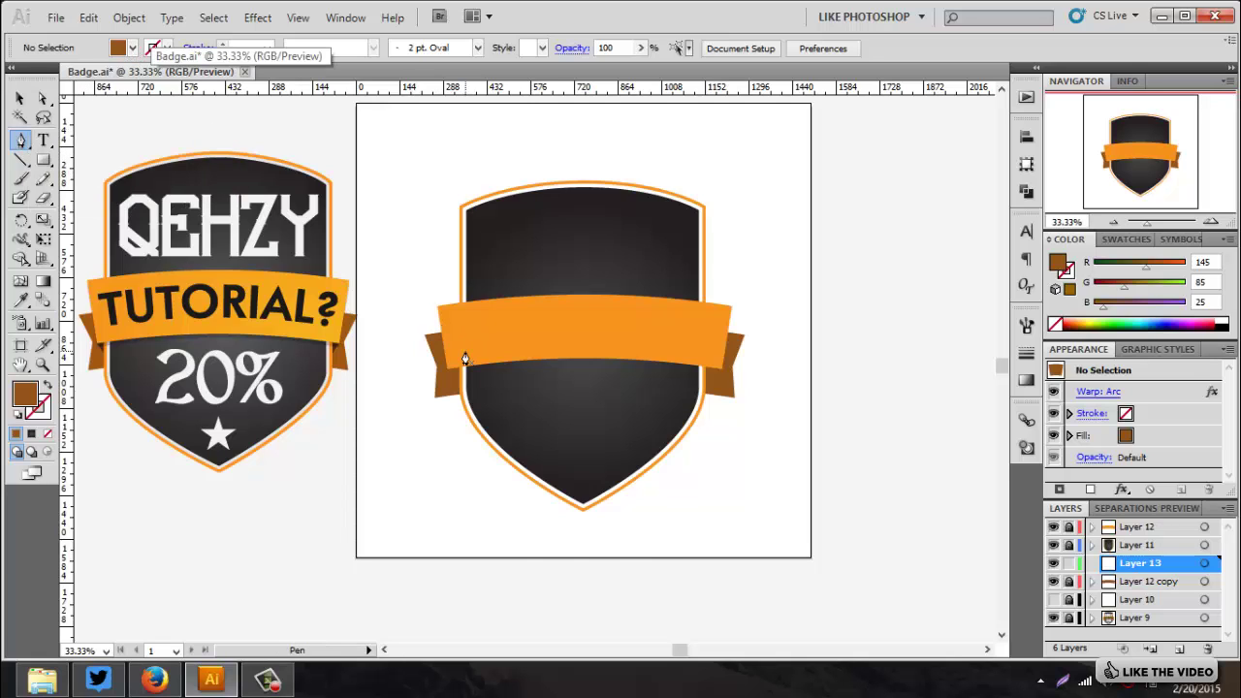
pyautogui.hotkey('ctrl', '+')
pyautogui.hotkey('ctrl', '+')
pyautogui.hotkey('ctrl', '+')
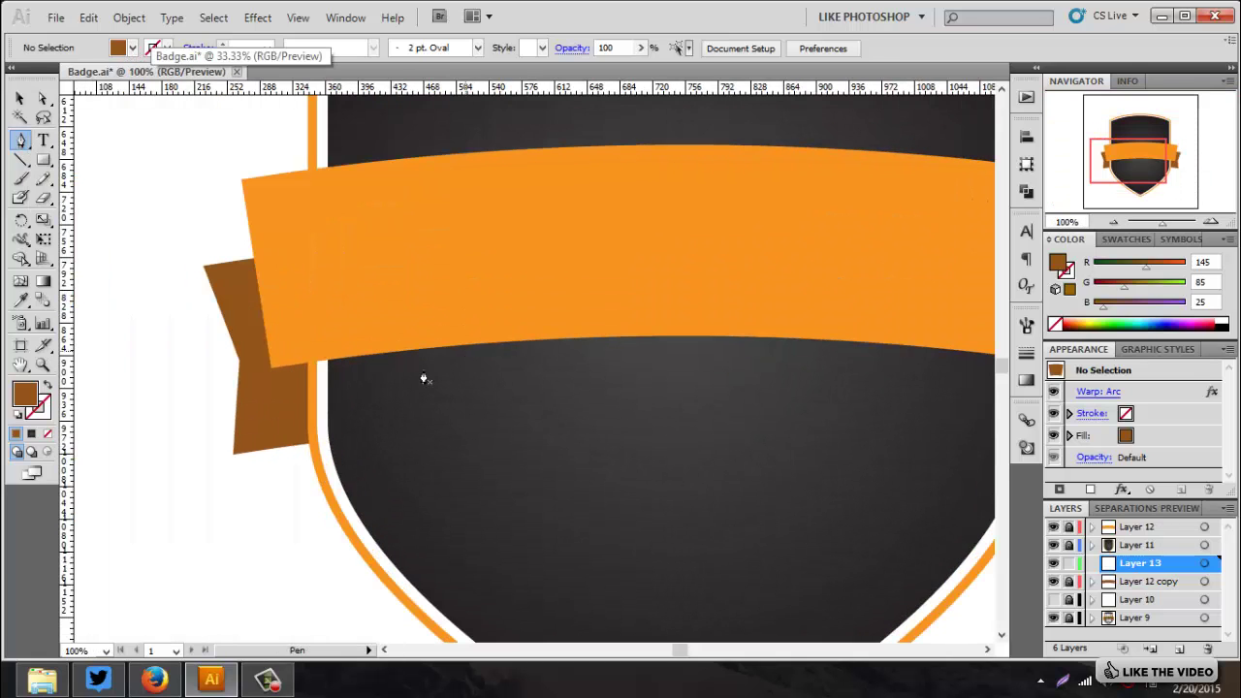
pyautogui.click(271, 367)
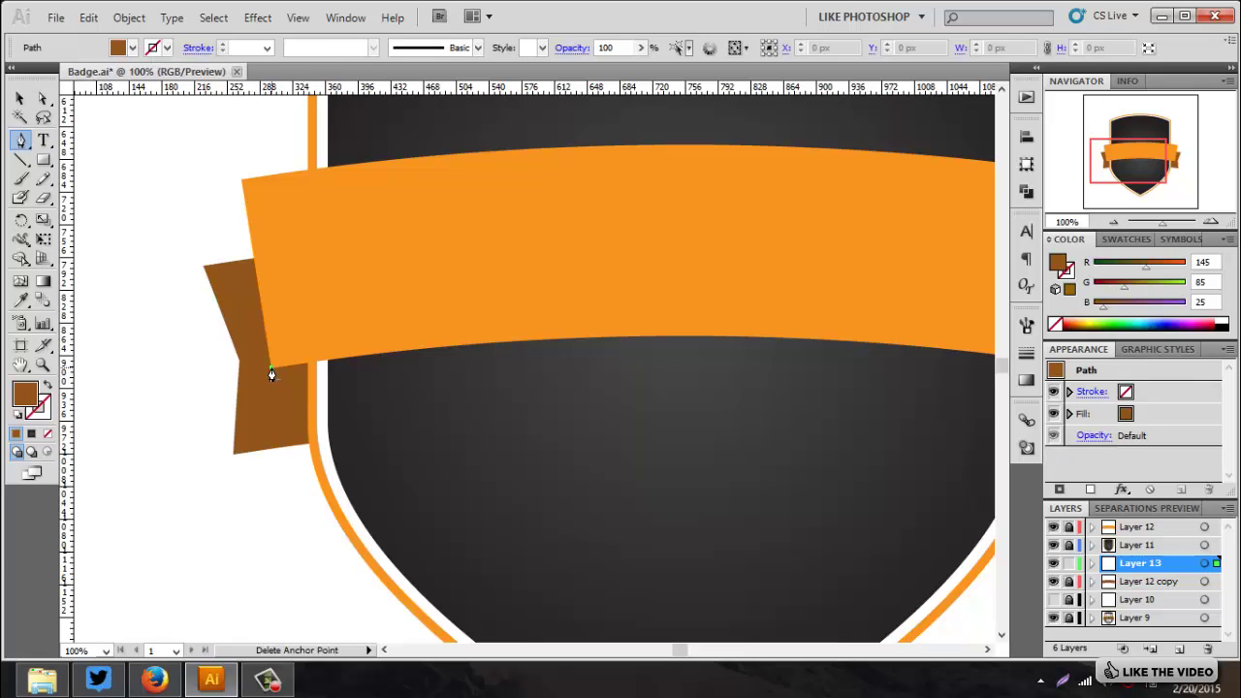
pyautogui.click(322, 421)
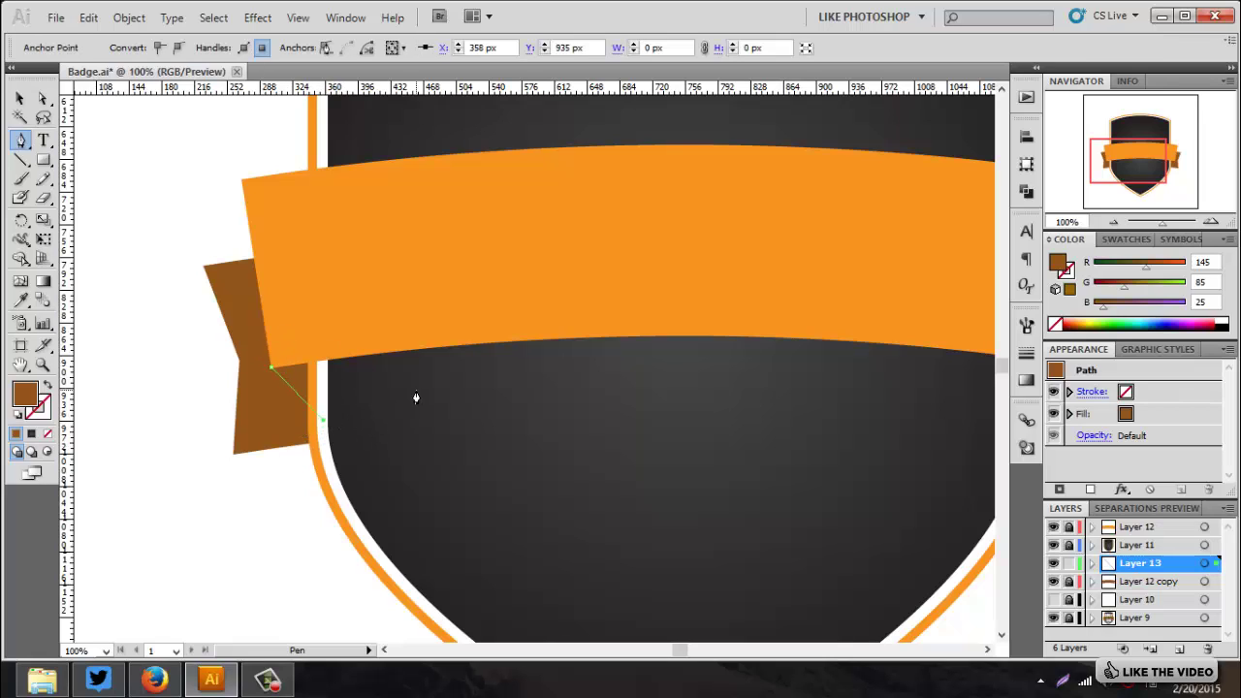
pyautogui.click(341, 316)
pyautogui.click(271, 373)
# Fill the triangle dark brown 44260A and deselect it.
pyautogui.click(21, 99)
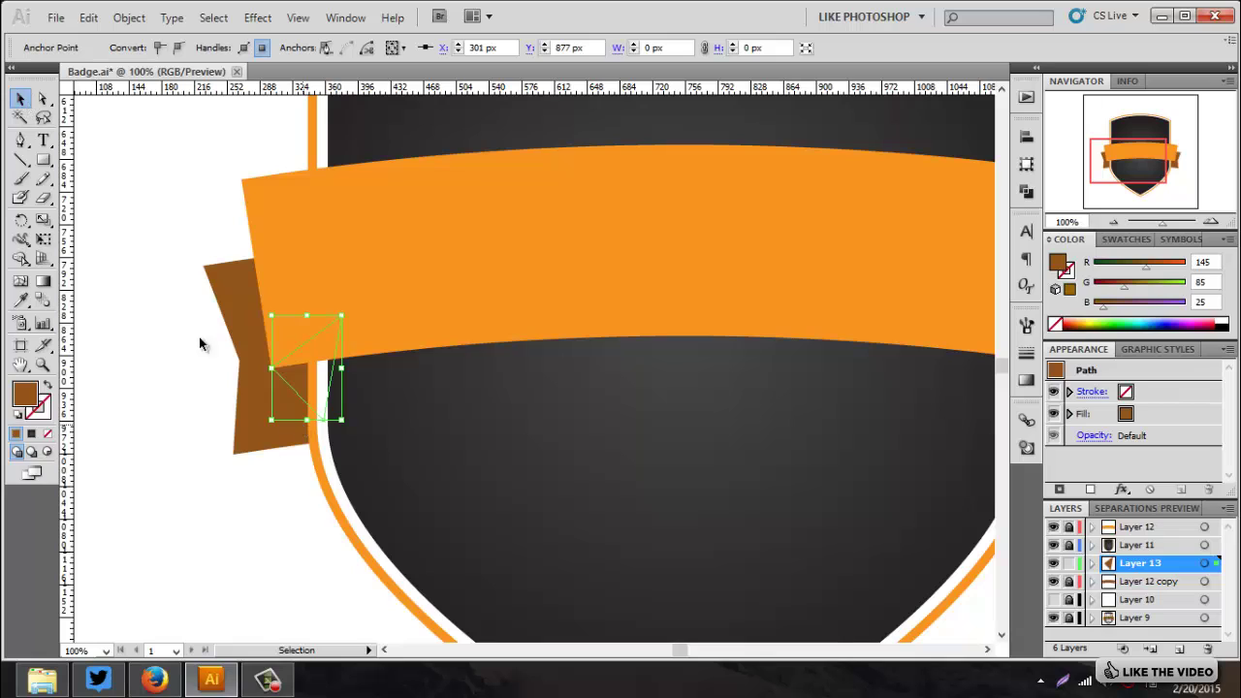
pyautogui.doubleClick(26, 399)
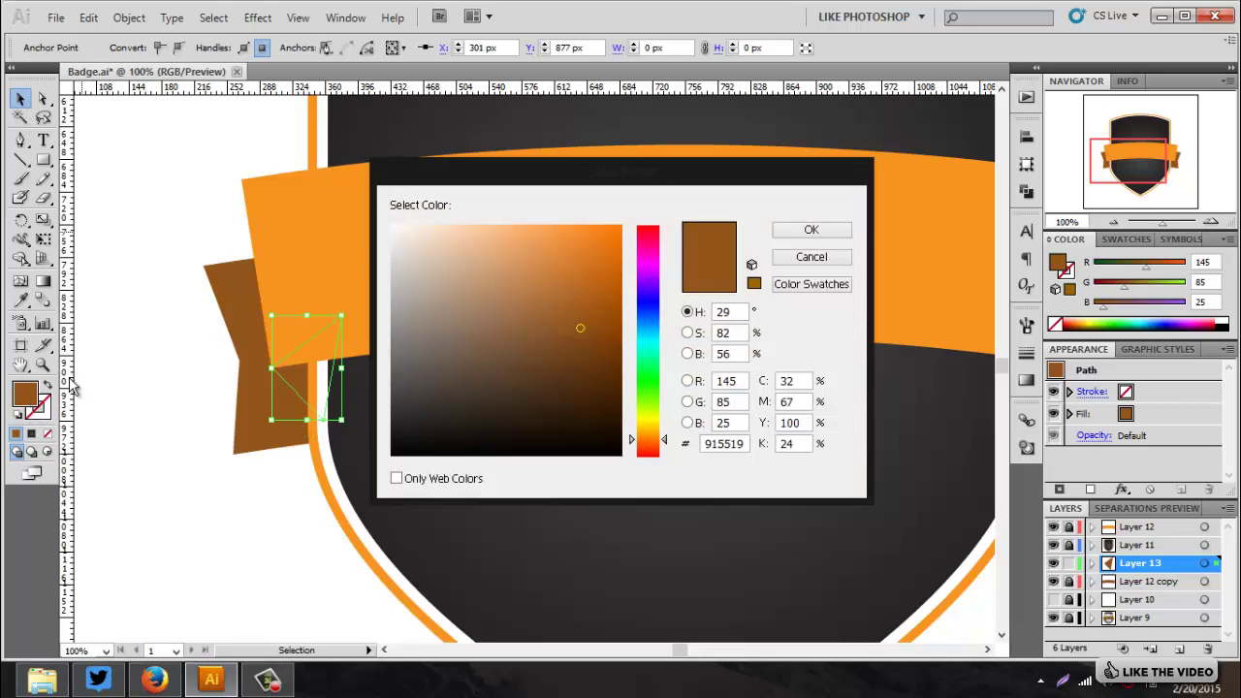
pyautogui.click(588, 393)
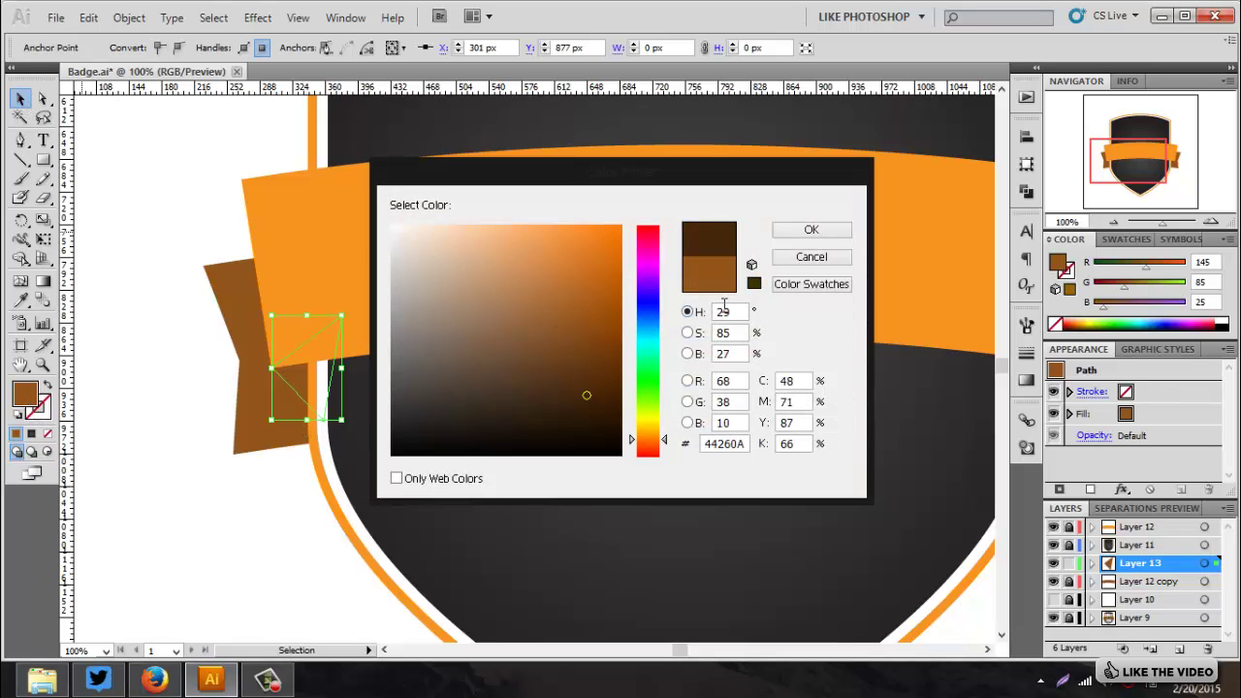
pyautogui.click(812, 231)
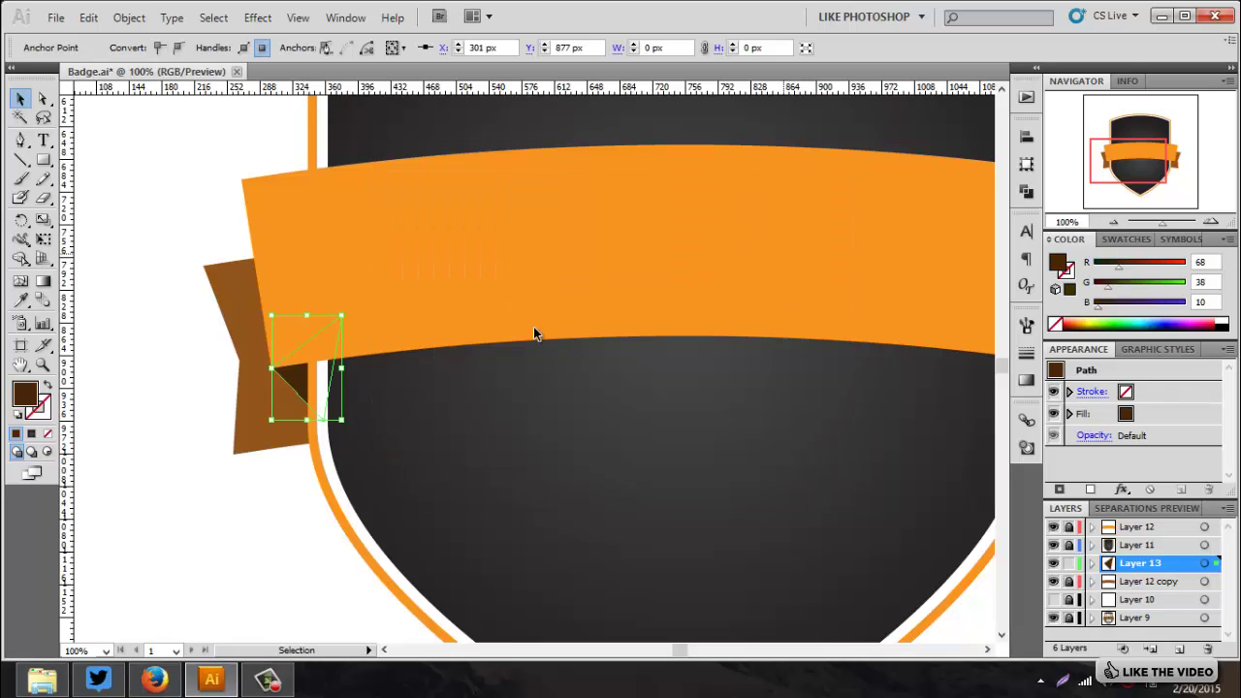
pyautogui.click(249, 548)
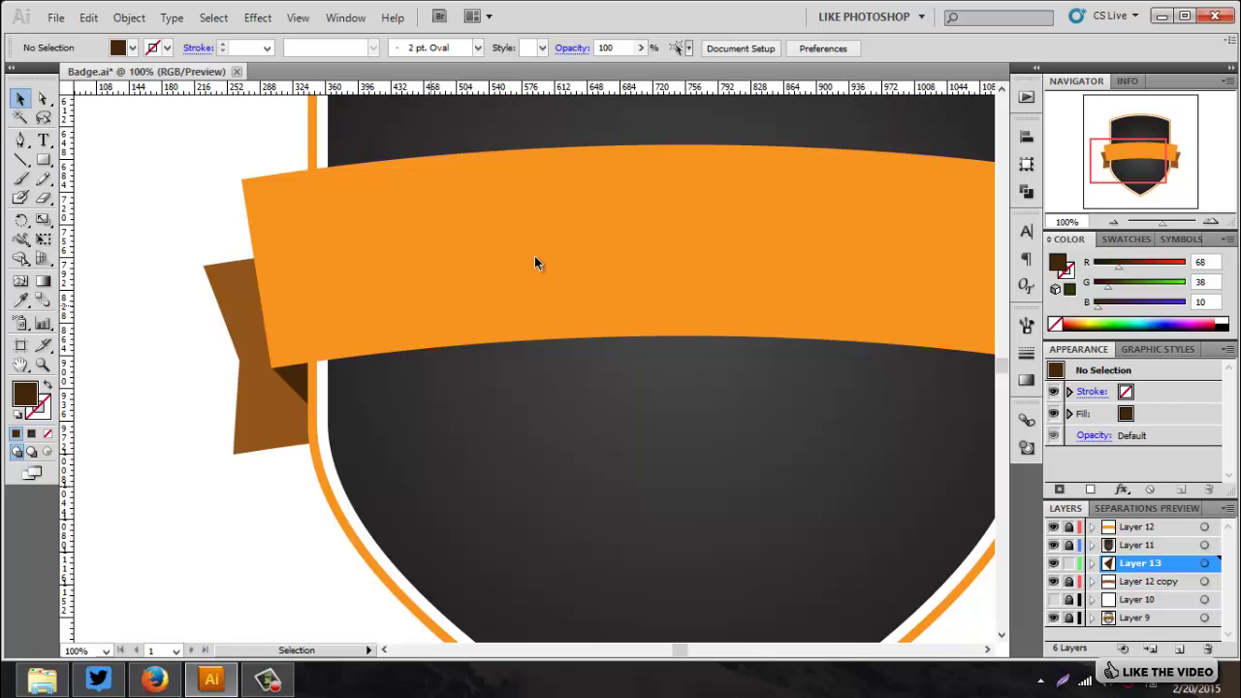
# Duplicate the fold triangle and move the copy onto the ribbon's right tail.
pyautogui.click(299, 391)
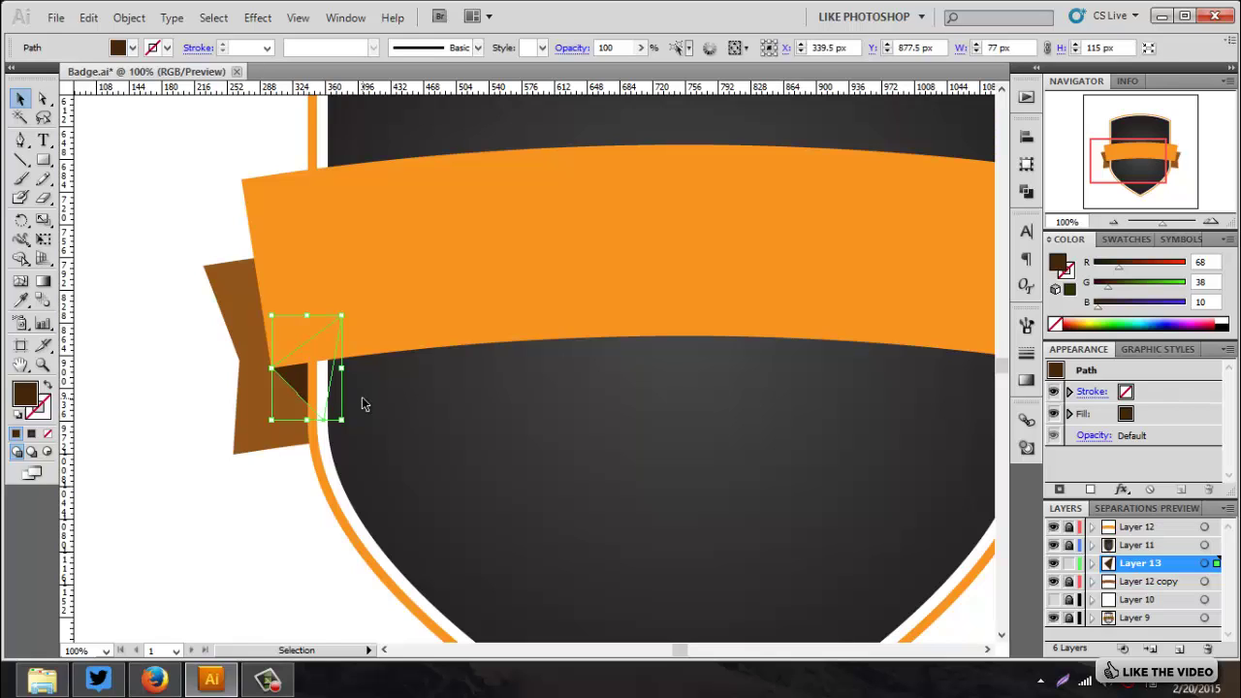
pyautogui.press('ctrl')
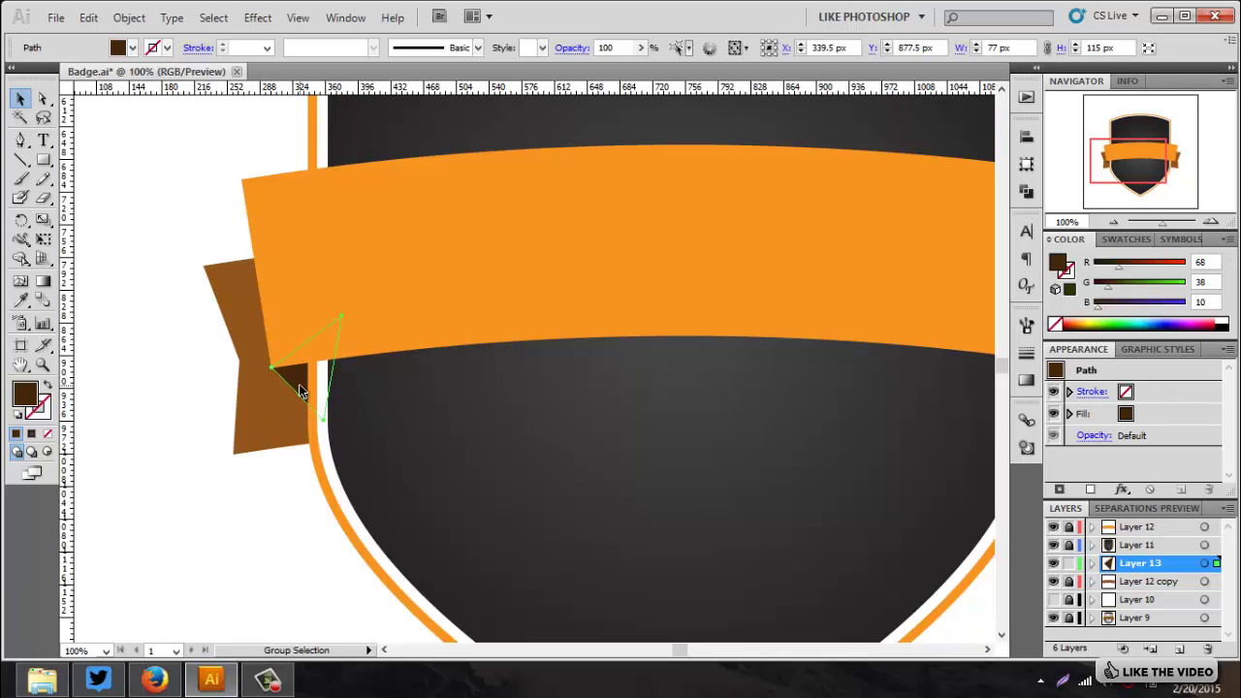
pyautogui.moveTo(300, 390); pyautogui.dragTo(957, 393)
pyautogui.click(1024, 419)
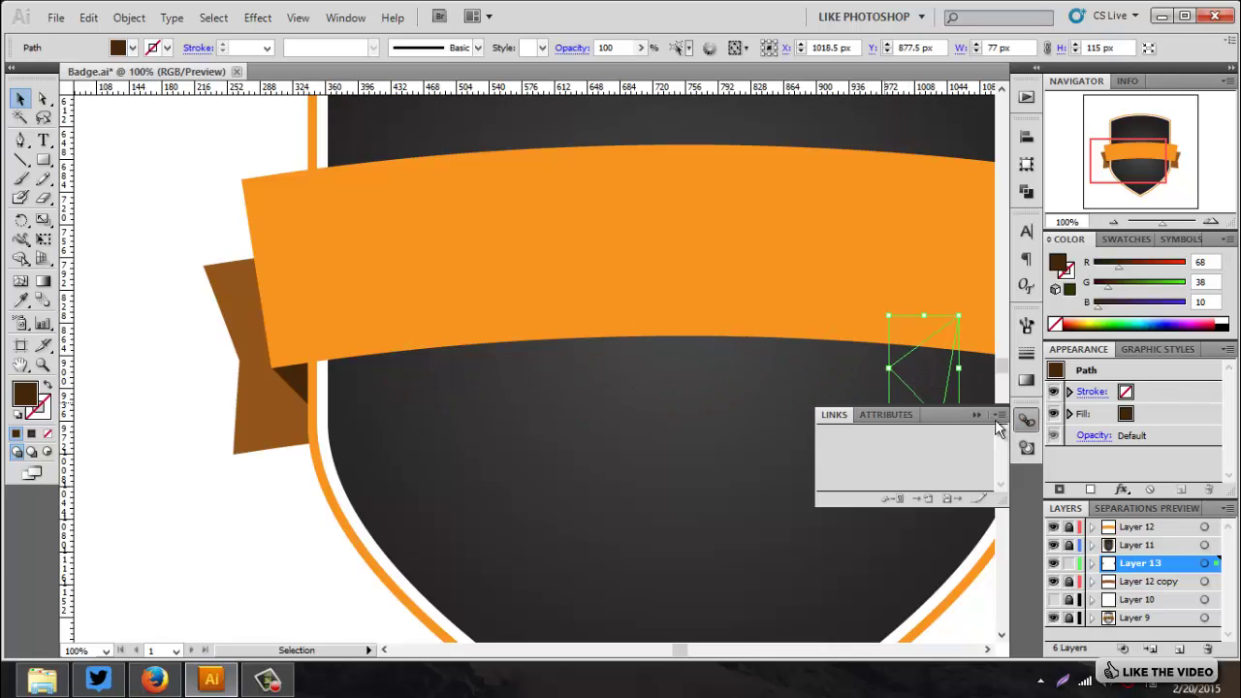
pyautogui.hotkey('ctrl', '-')
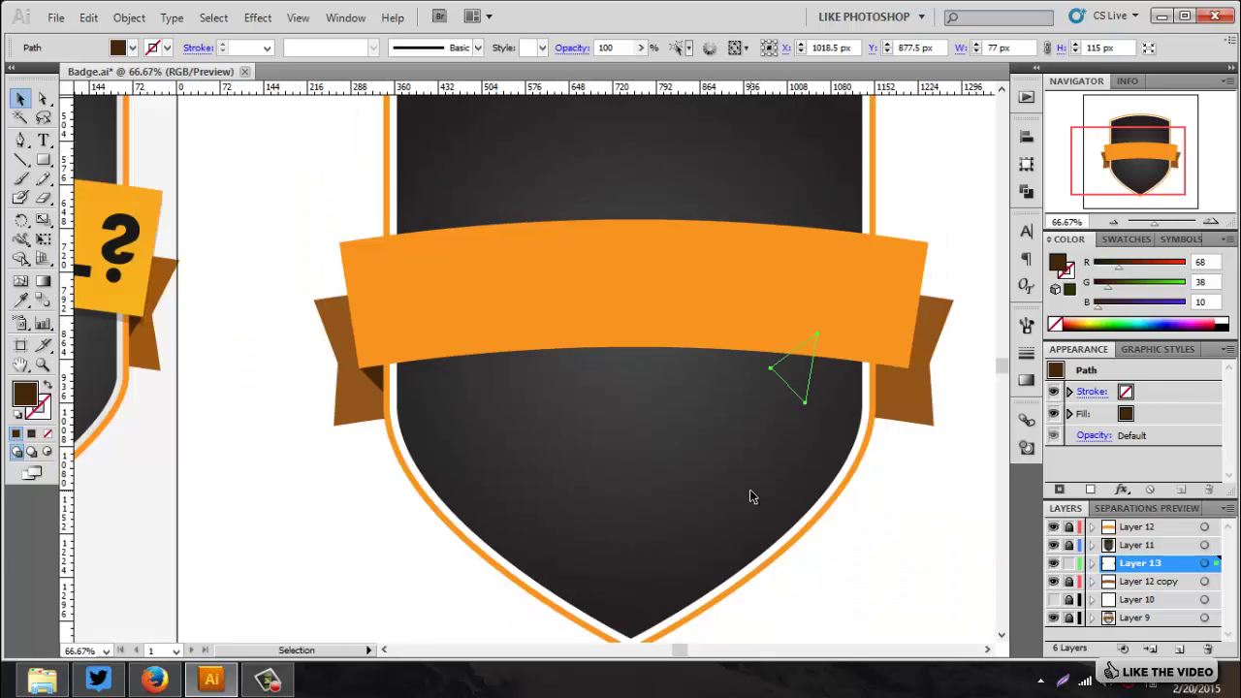
pyautogui.hotkey('ctrl', 'shift', 'b')
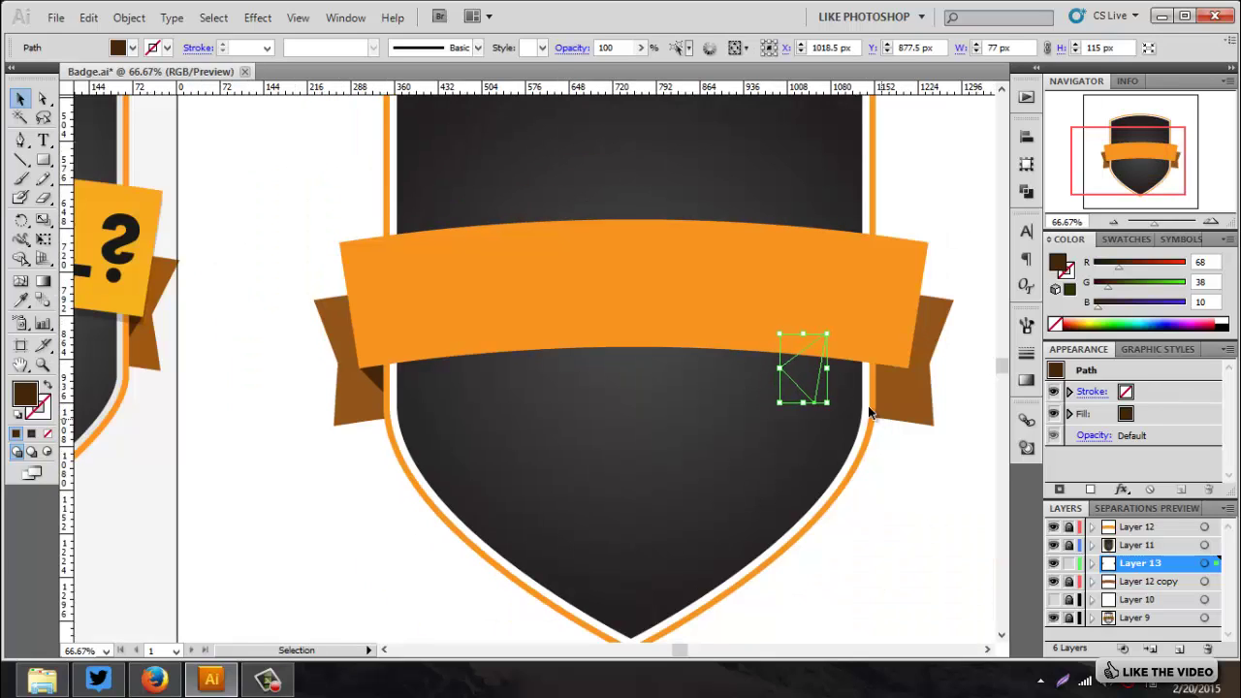
pyautogui.moveTo(819, 385); pyautogui.dragTo(895, 387)
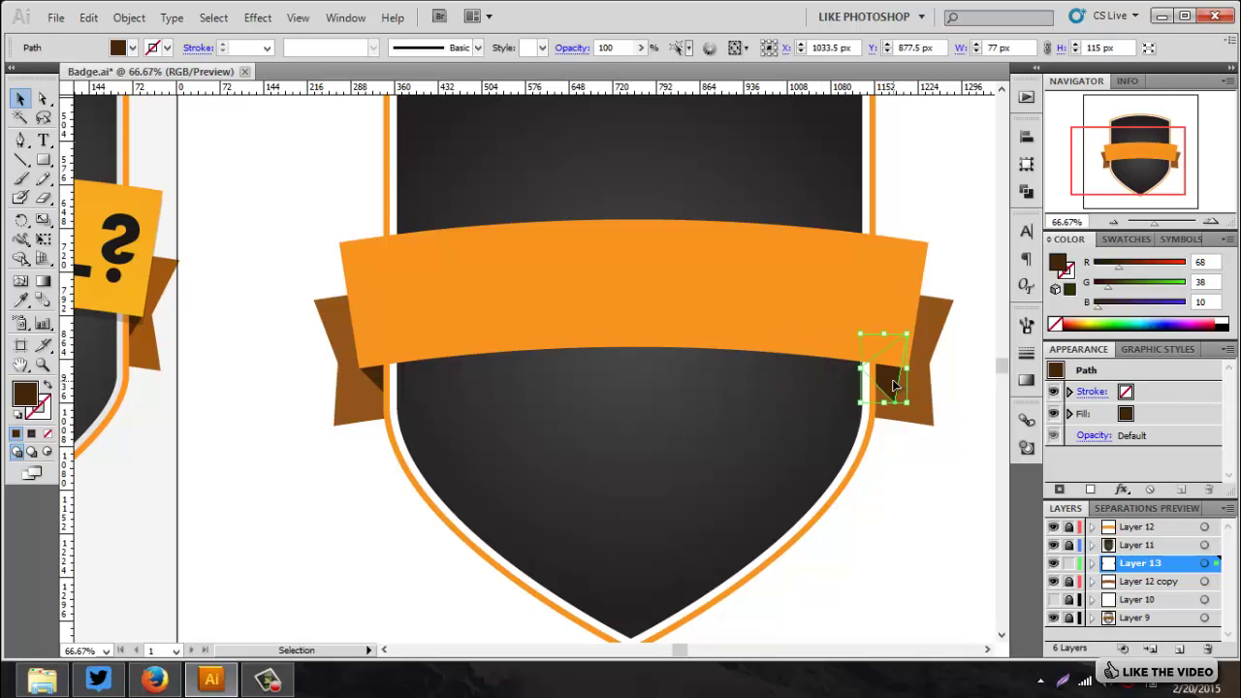
# Reflect the copied fold triangle across the vertical axis.
pyautogui.rightClick(894, 388)
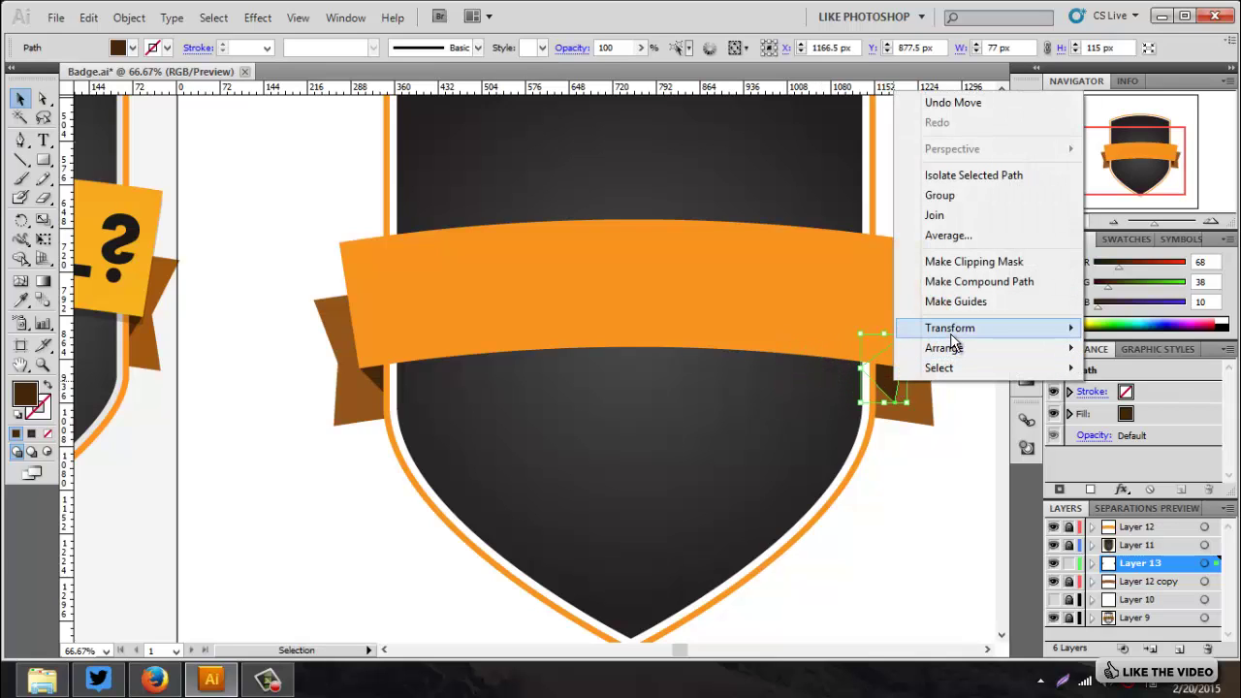
pyautogui.moveTo(921, 330)
pyautogui.click(706, 393)
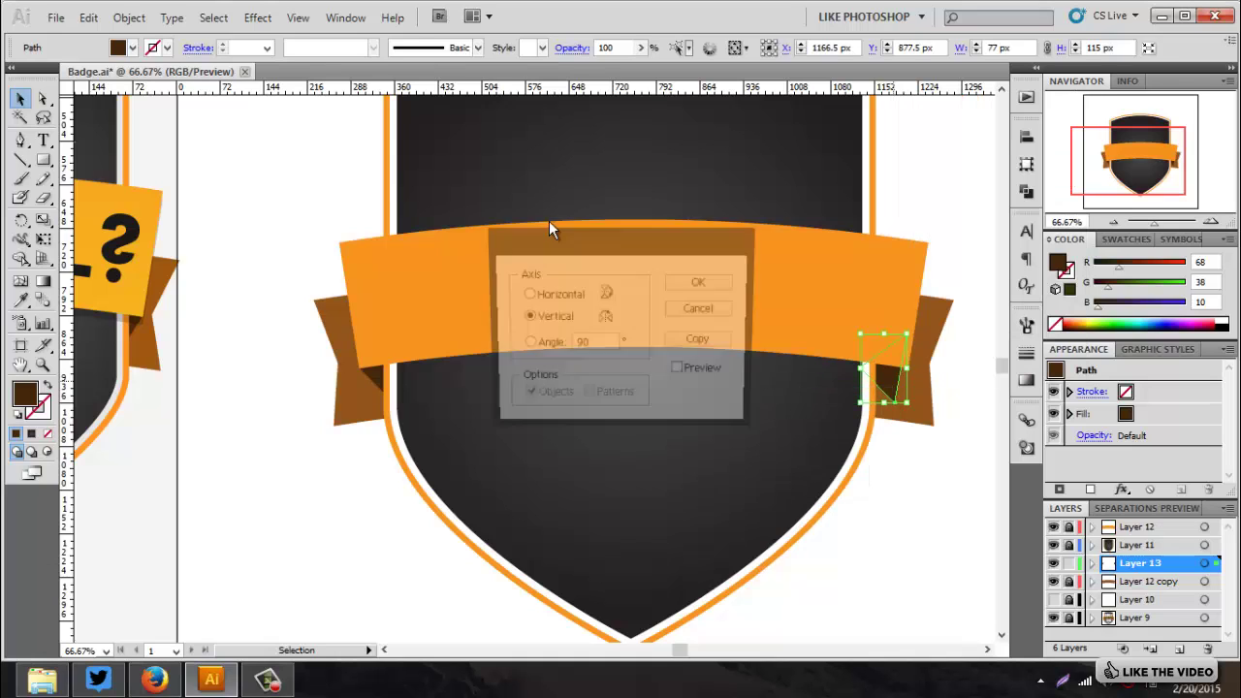
pyautogui.click(526, 318)
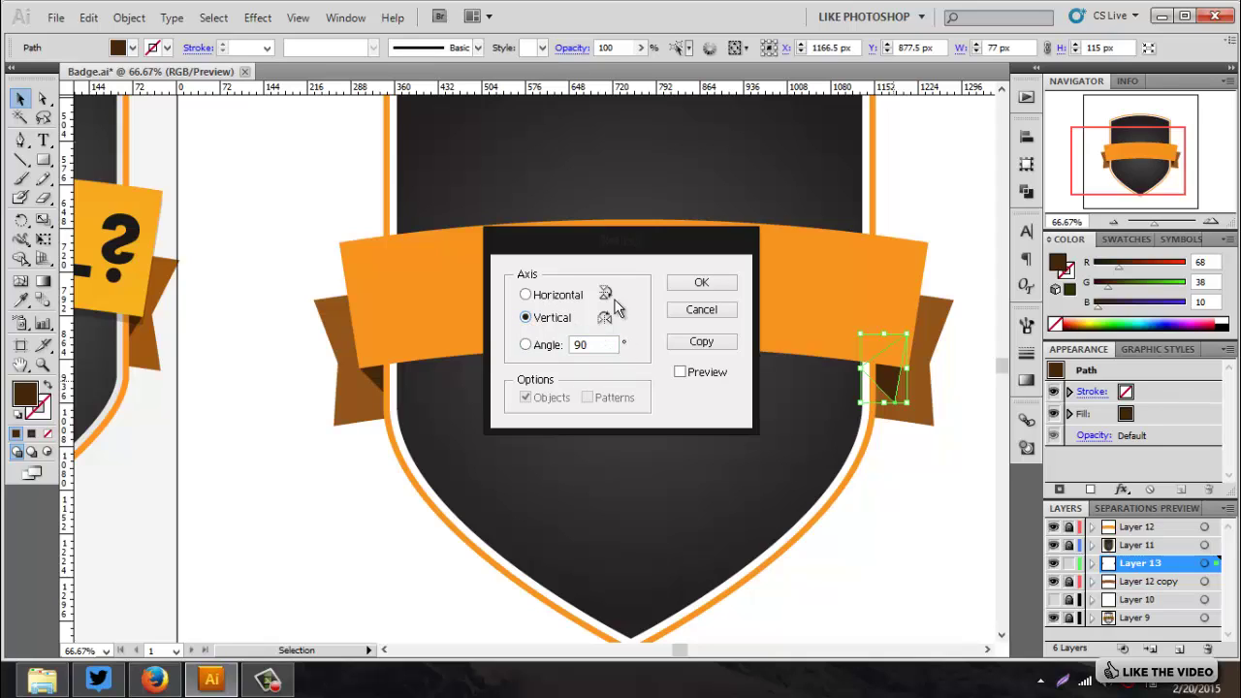
pyautogui.click(681, 373)
pyautogui.click(702, 284)
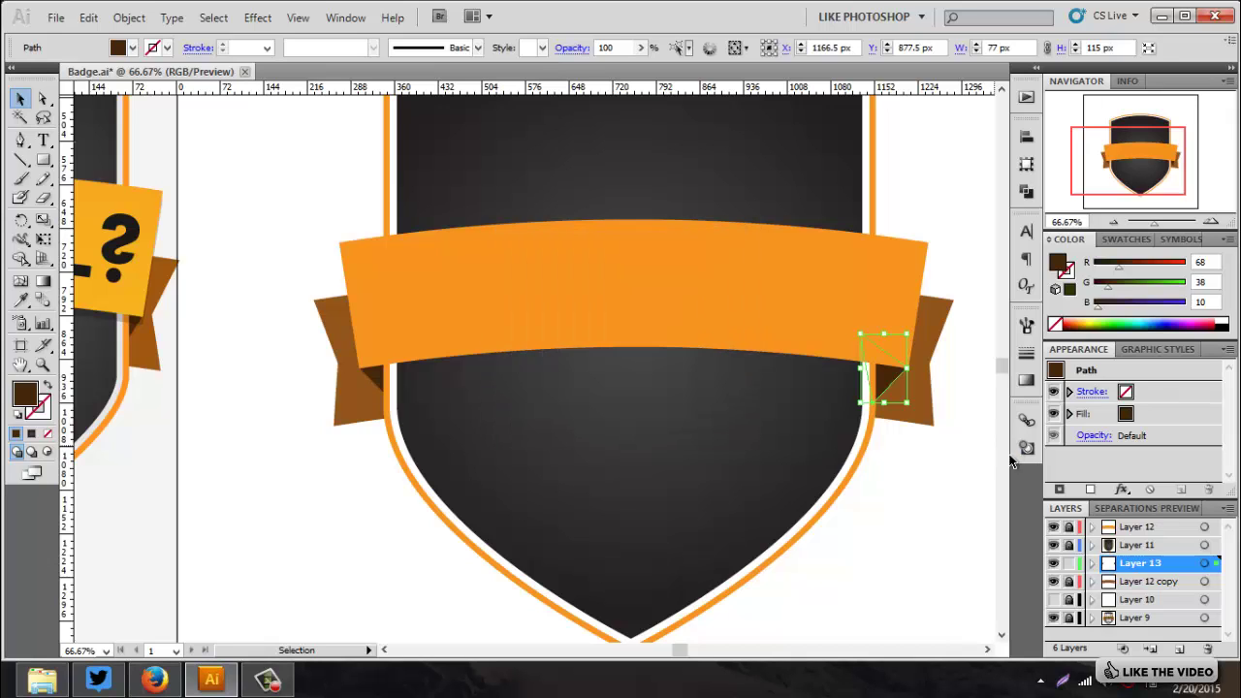
pyautogui.hotkey('ctrl', '+')
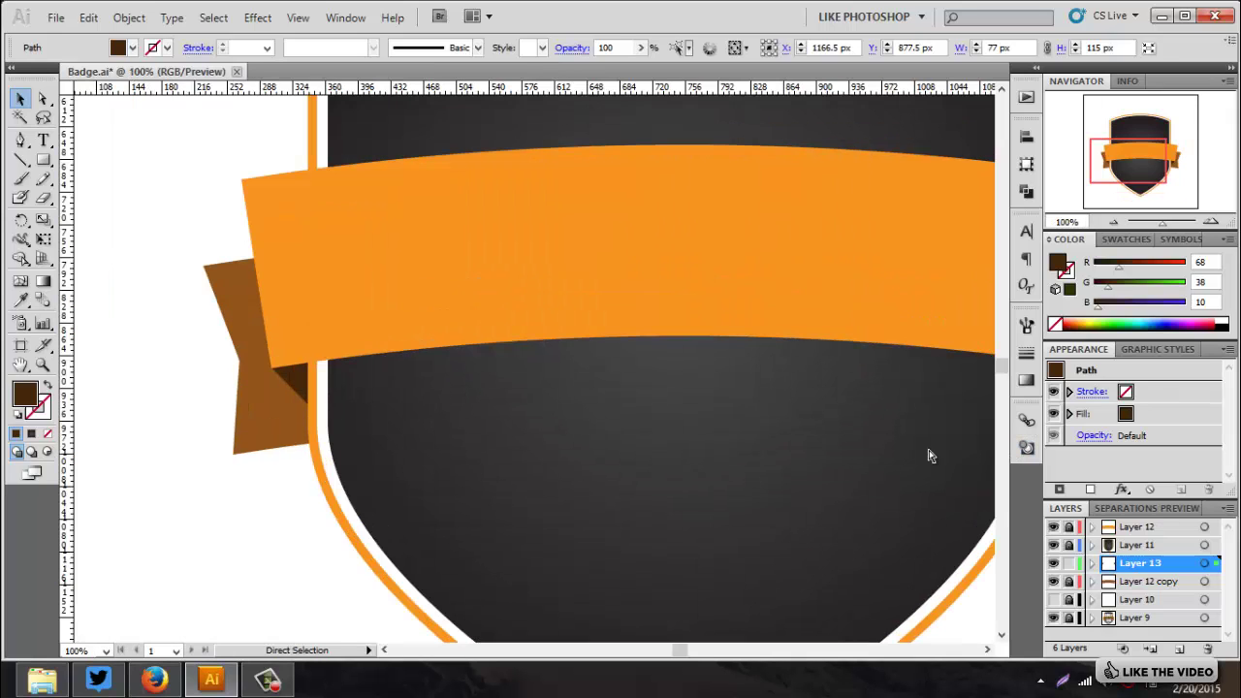
pyautogui.hscroll(3, 930, 456)
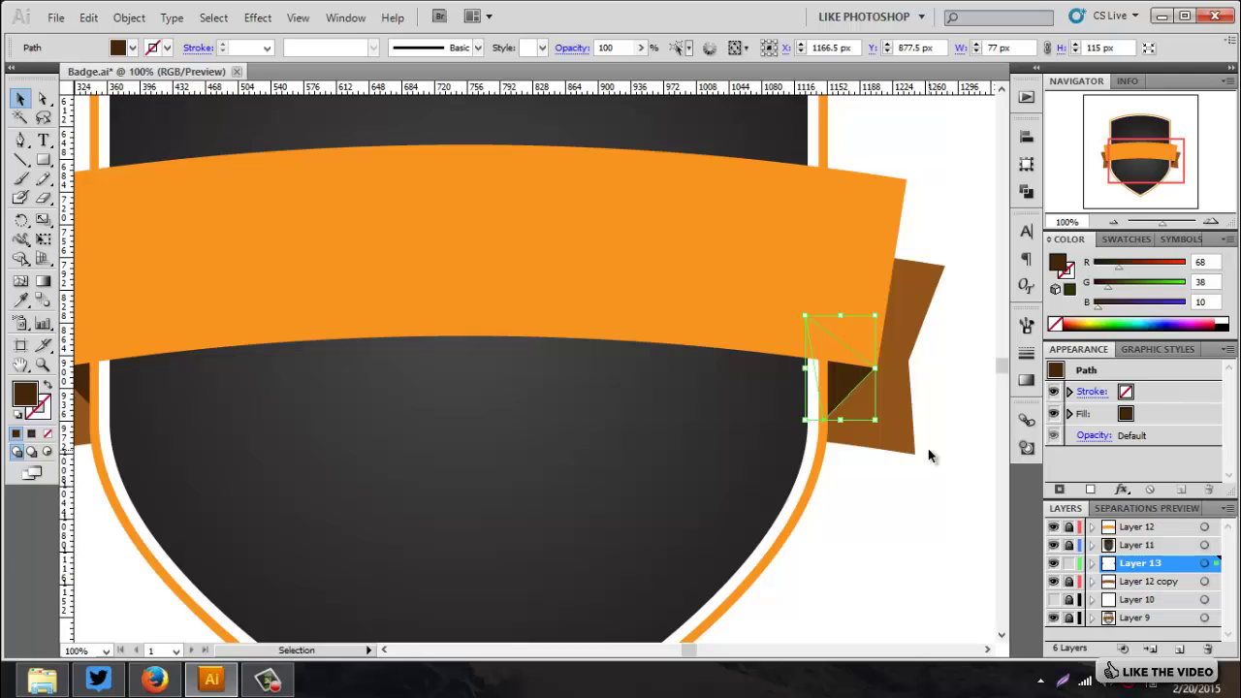
pyautogui.hscroll(2, 931, 456)
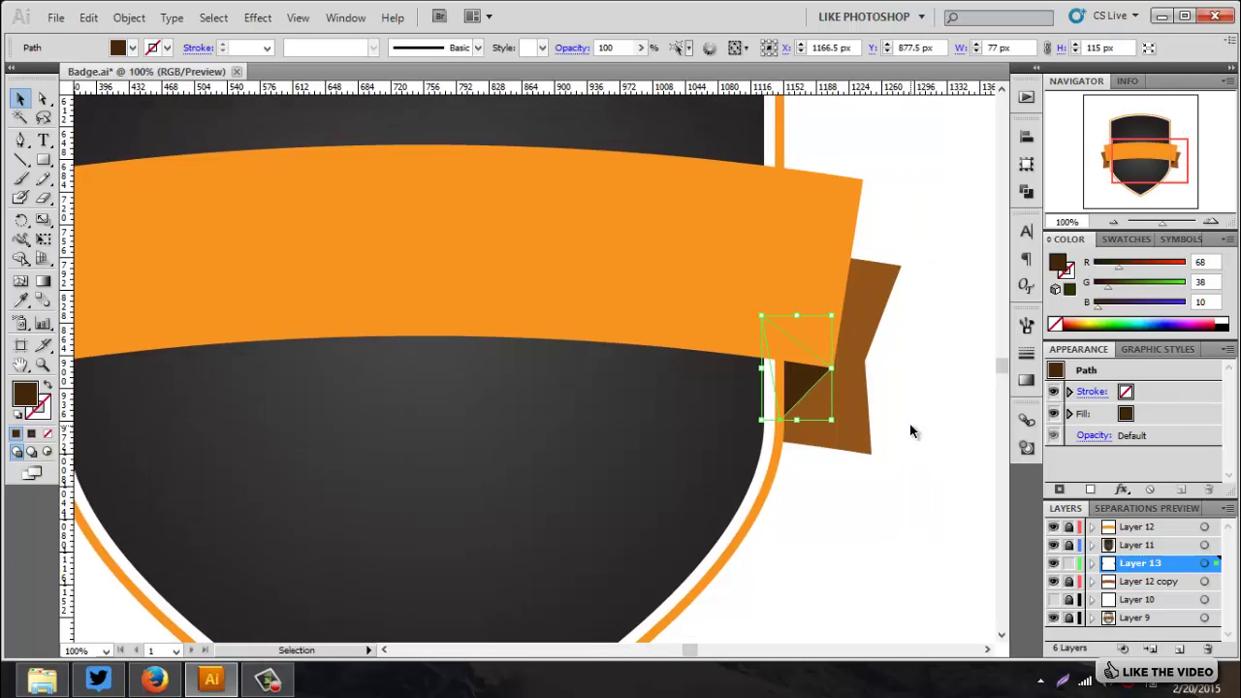
pyautogui.click(911, 432)
pyautogui.click(804, 382)
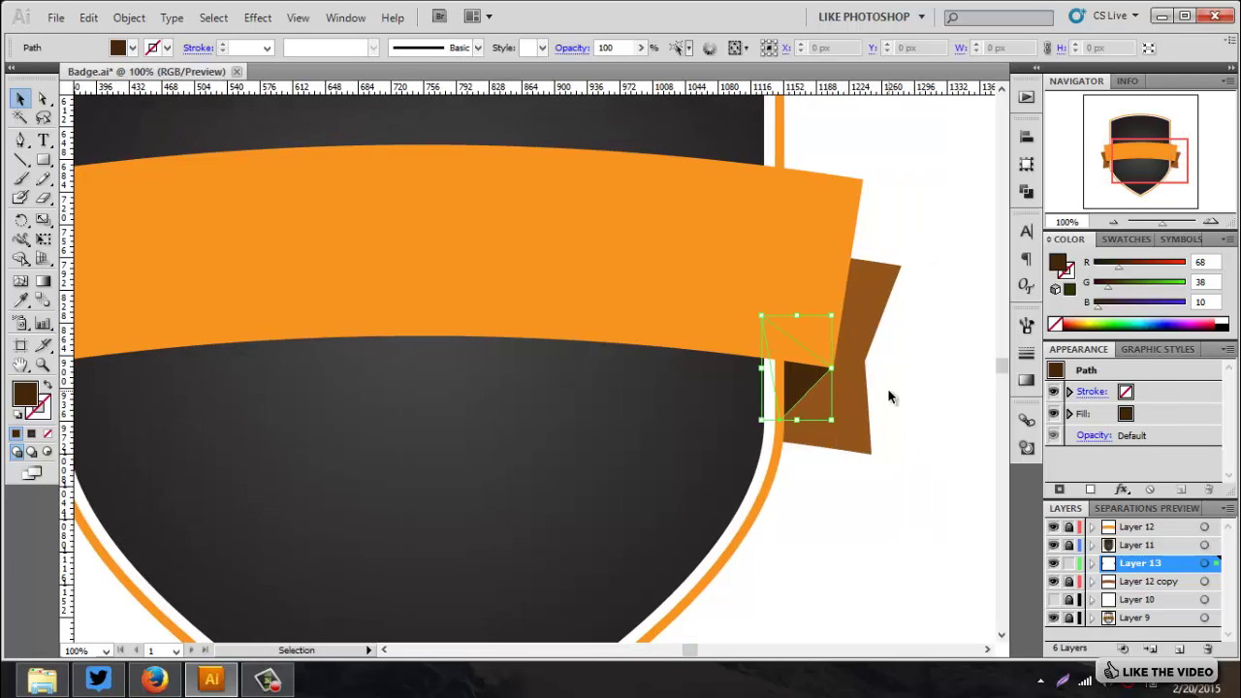
pyautogui.click(927, 400)
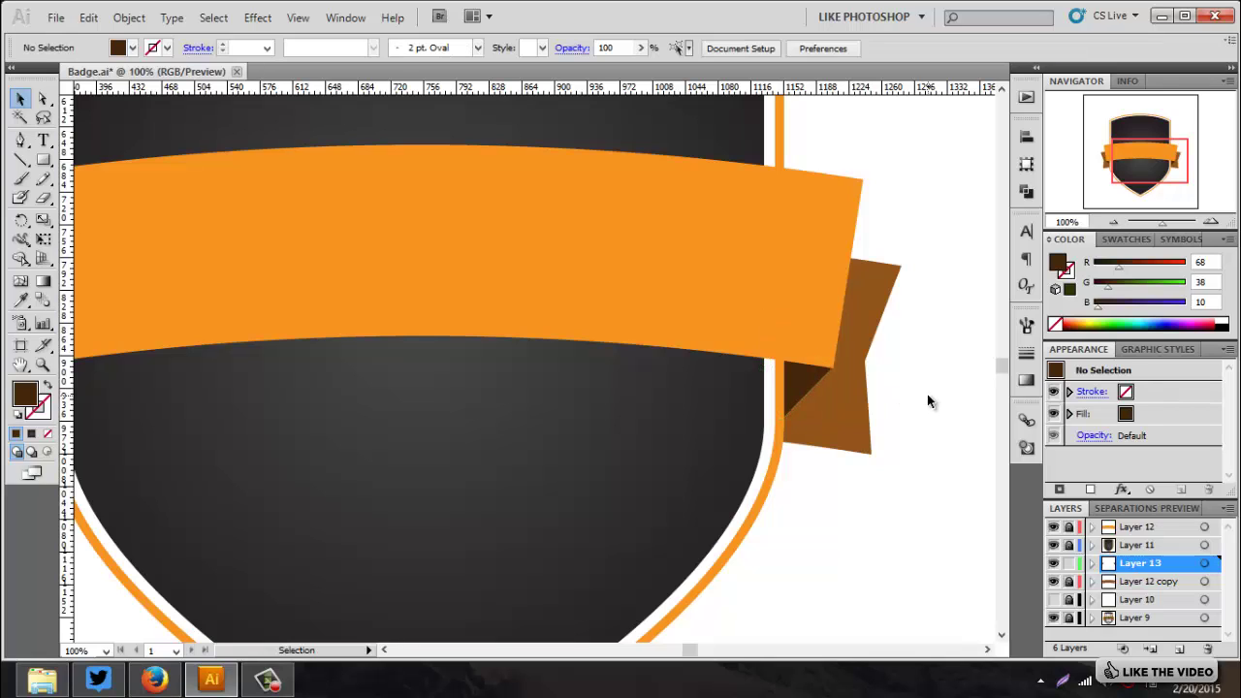
pyautogui.click(815, 389)
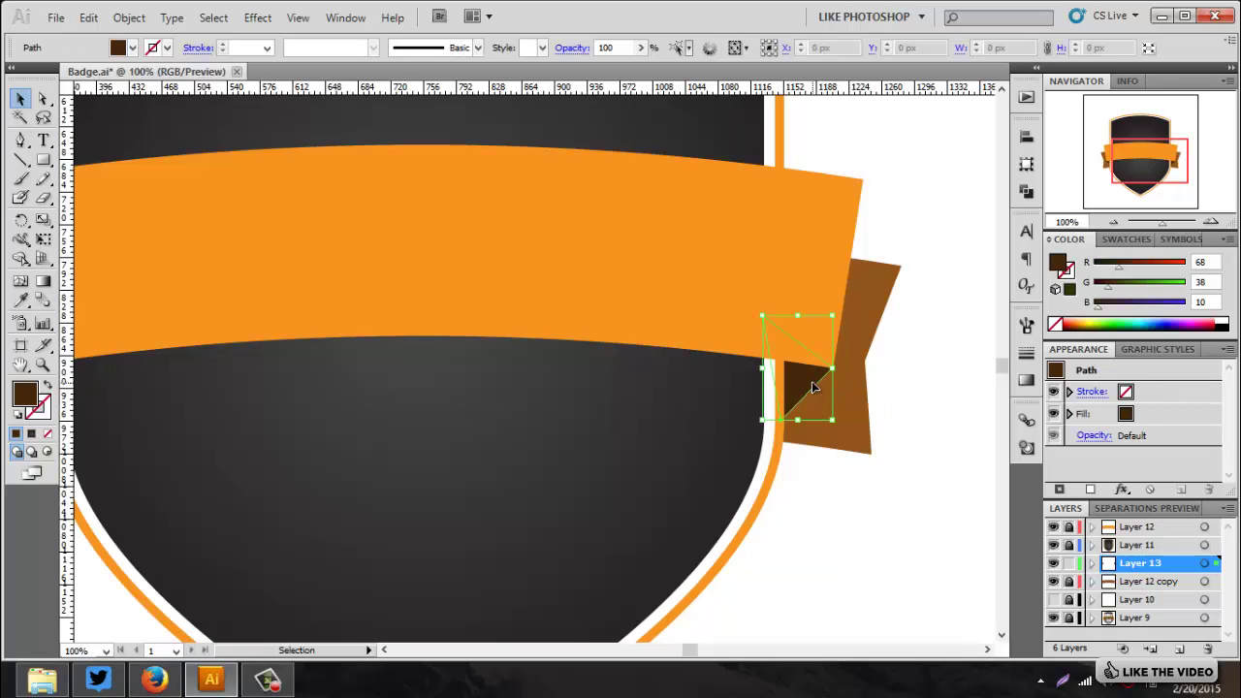
pyautogui.click(923, 388)
pyautogui.hotkey('ctrl', '-')
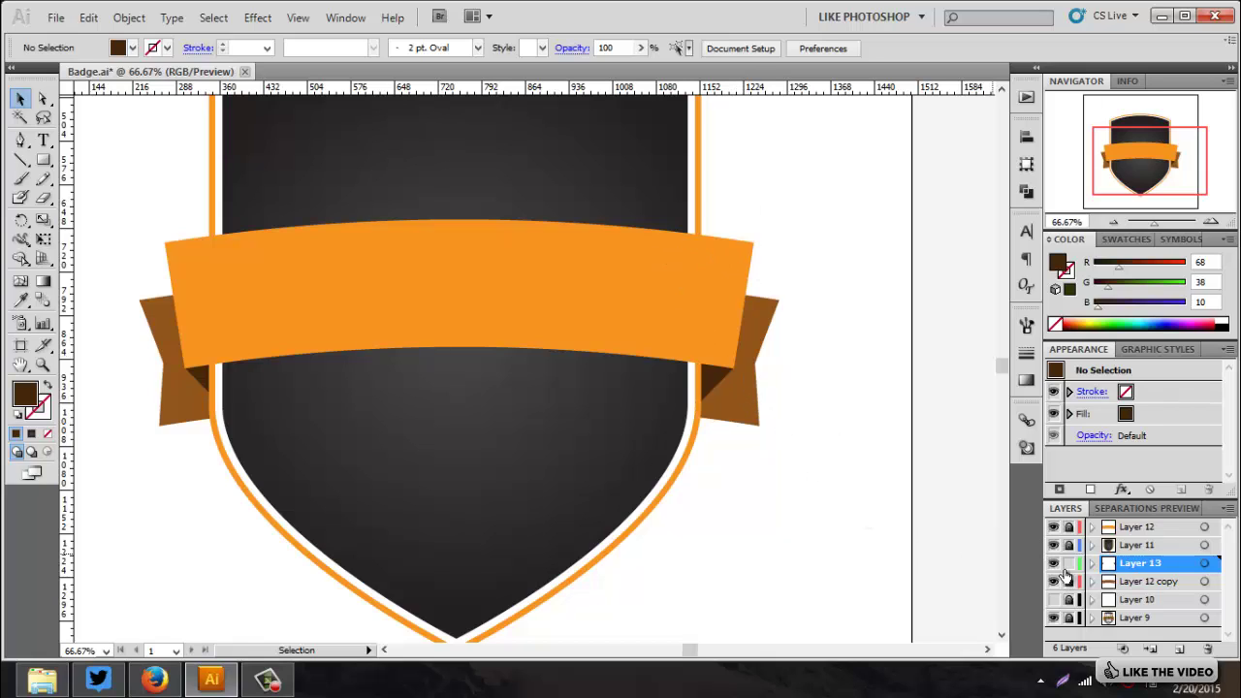
# Select the orange ribbon, tails and fold shadows across layers and nudge-check their alignment.
pyautogui.click(1068, 527)
pyautogui.click(1055, 600)
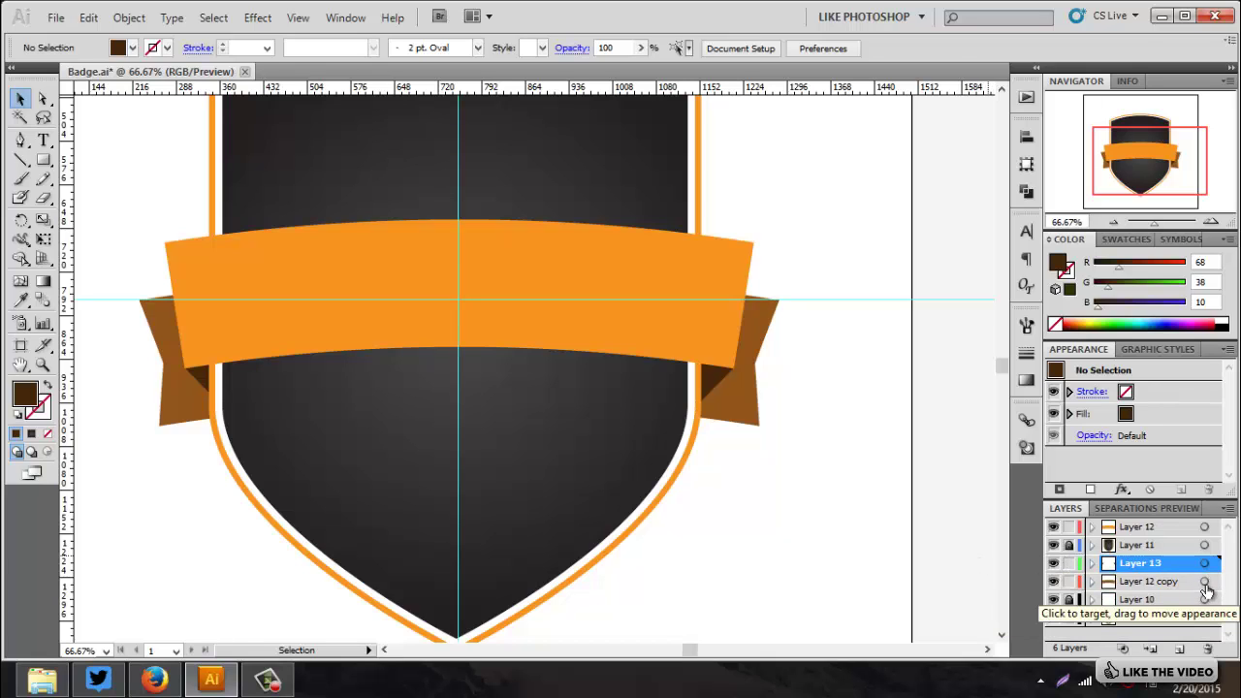
pyautogui.click(1204, 581)
pyautogui.keyDown('shift'); pyautogui.click(1204, 563); pyautogui.keyUp('shift')
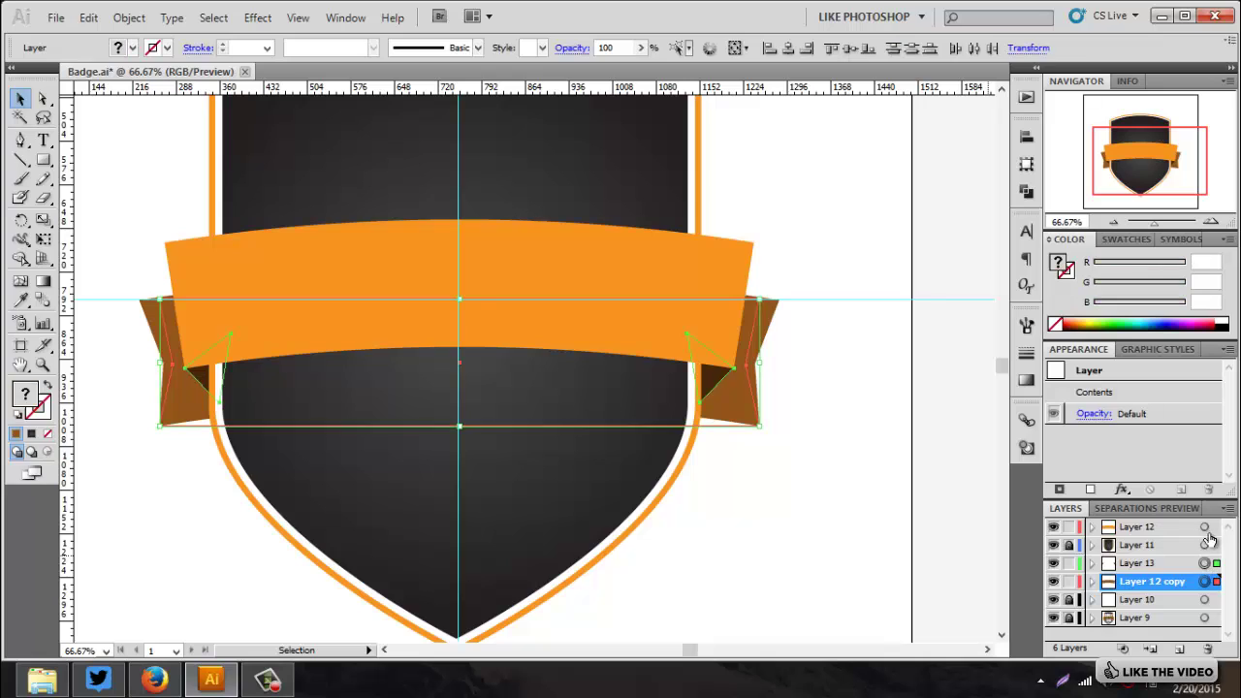
pyautogui.keyDown('shift'); pyautogui.click(1204, 527); pyautogui.keyUp('shift')
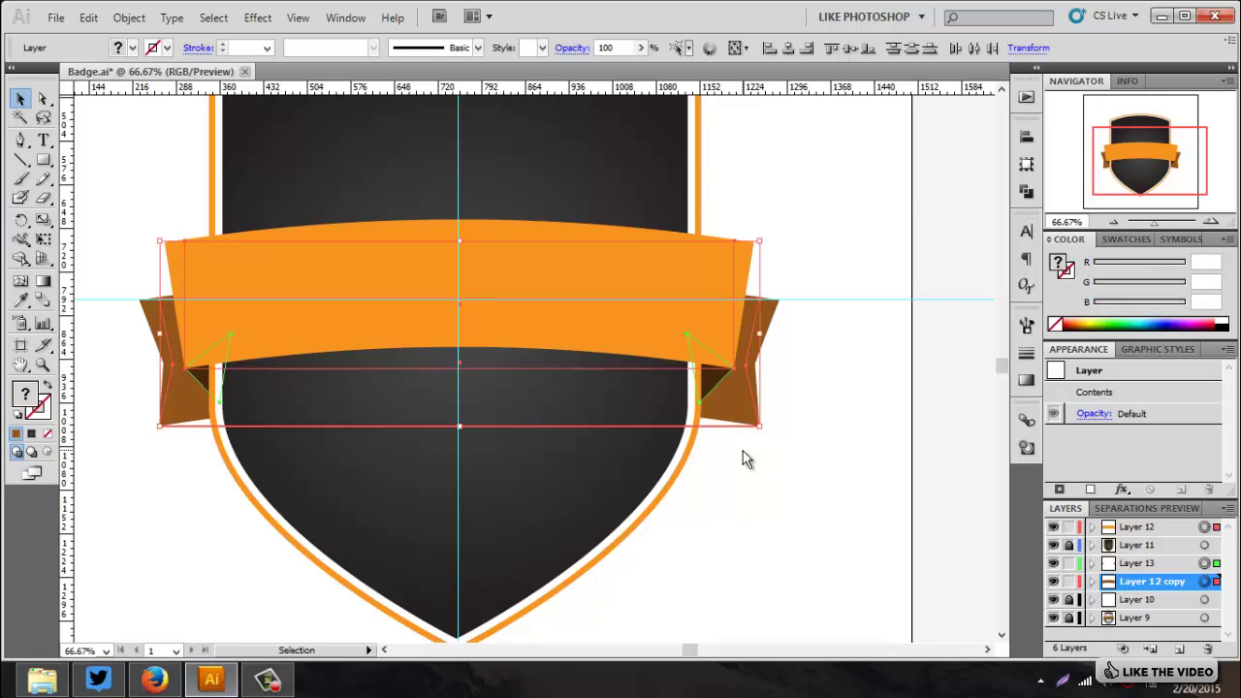
pyautogui.press('Left')
pyautogui.press('Left')
pyautogui.press('Left')
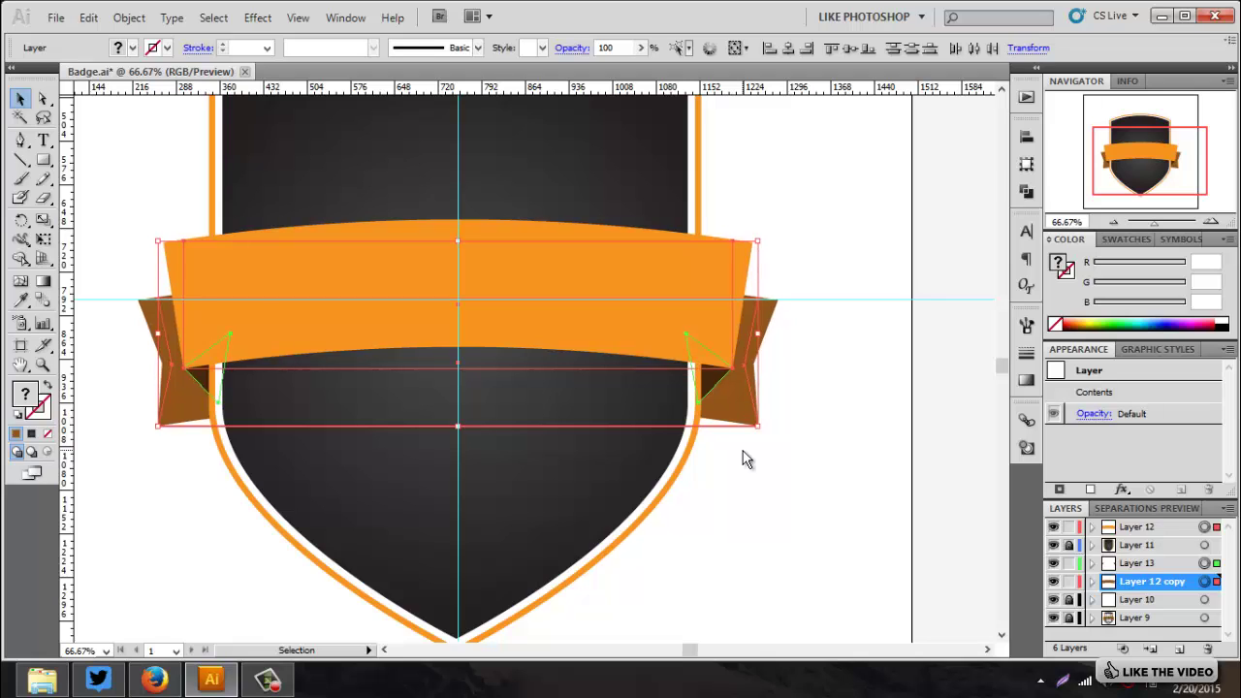
pyautogui.press('Right')
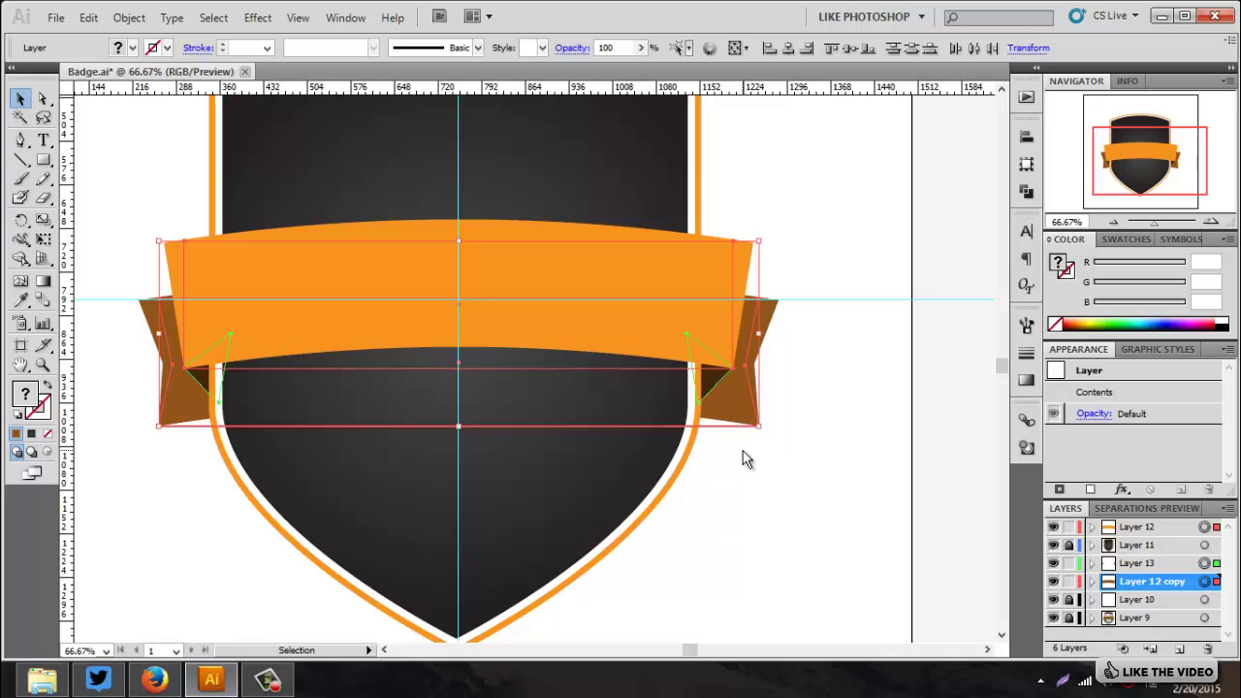
pyautogui.click(862, 425)
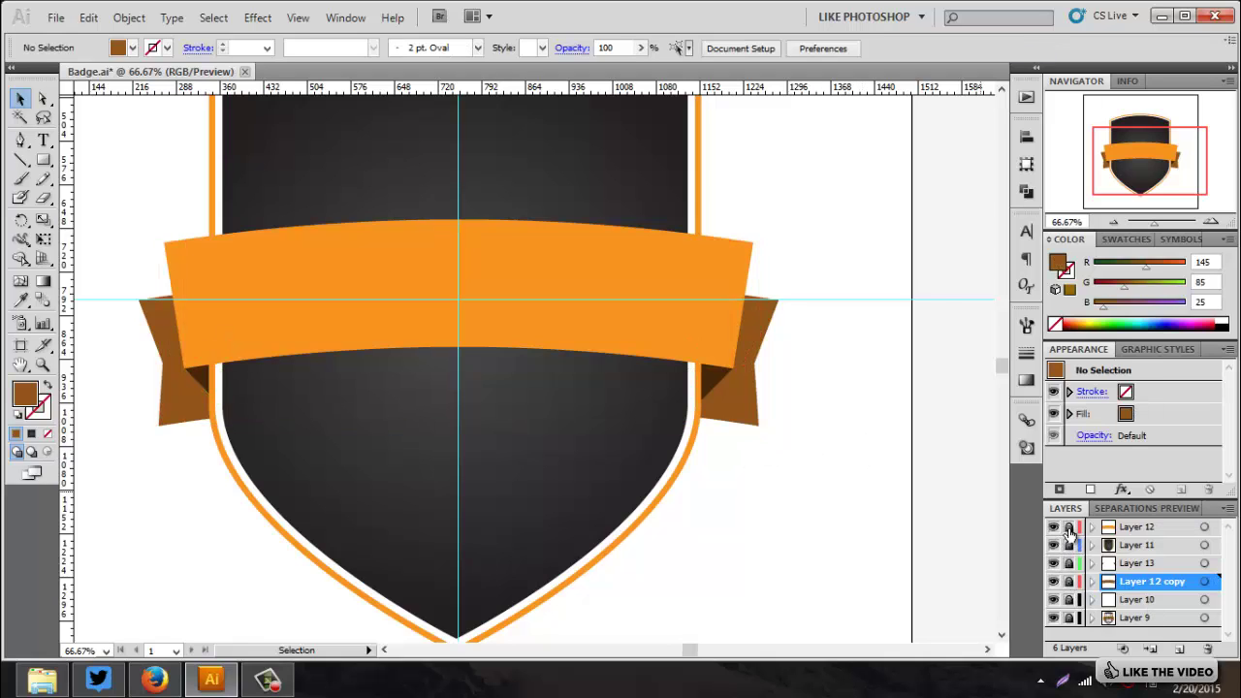
# Hide the guides layer and unlock Layer 12 as the active layer.
pyautogui.hotkey('ctrl', '-')
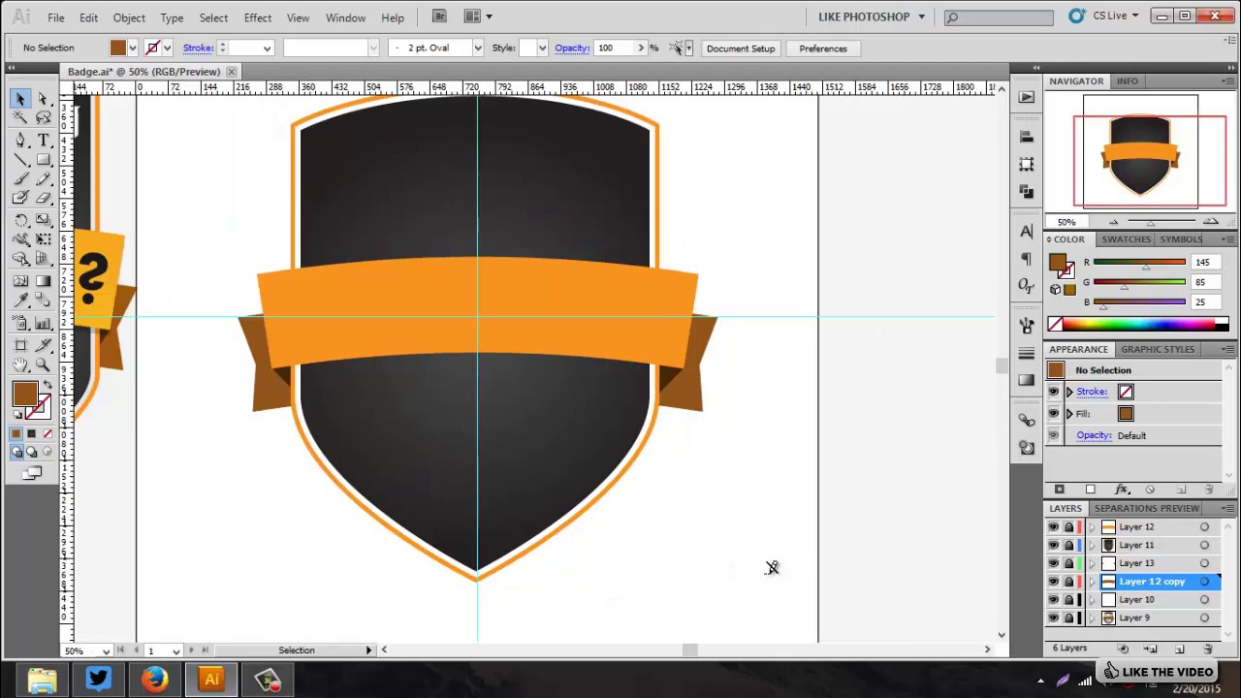
pyautogui.click(1053, 599)
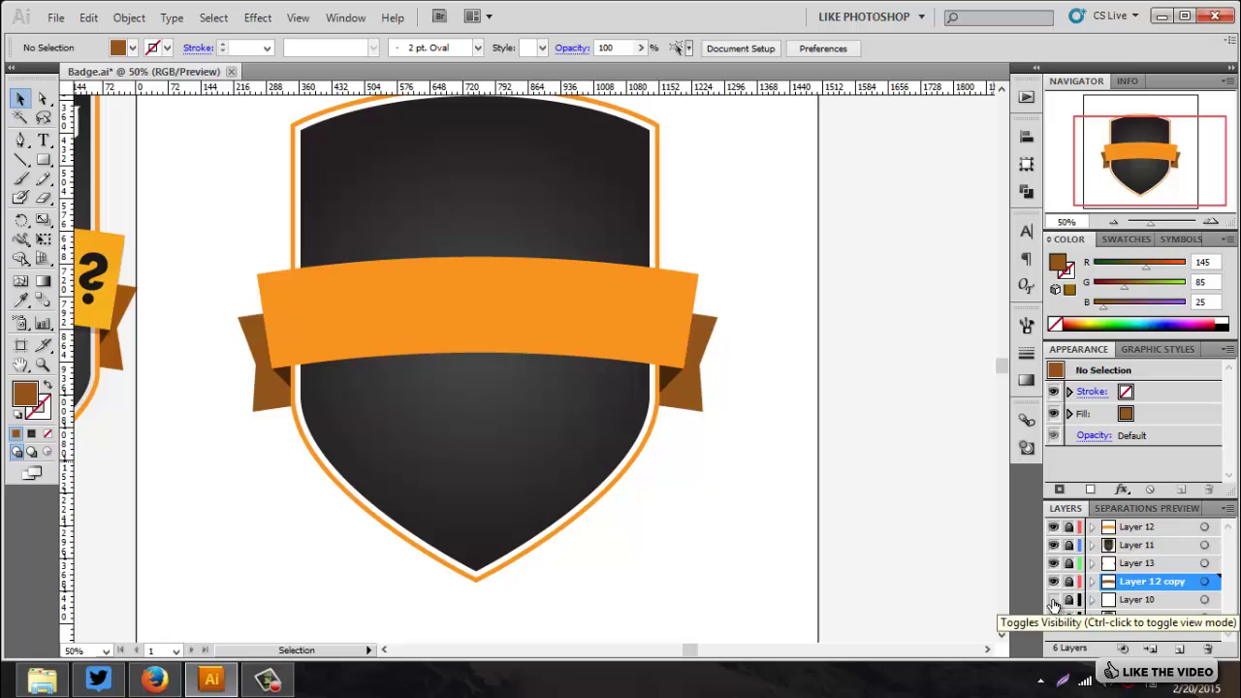
pyautogui.scroll(1, 723, 466)
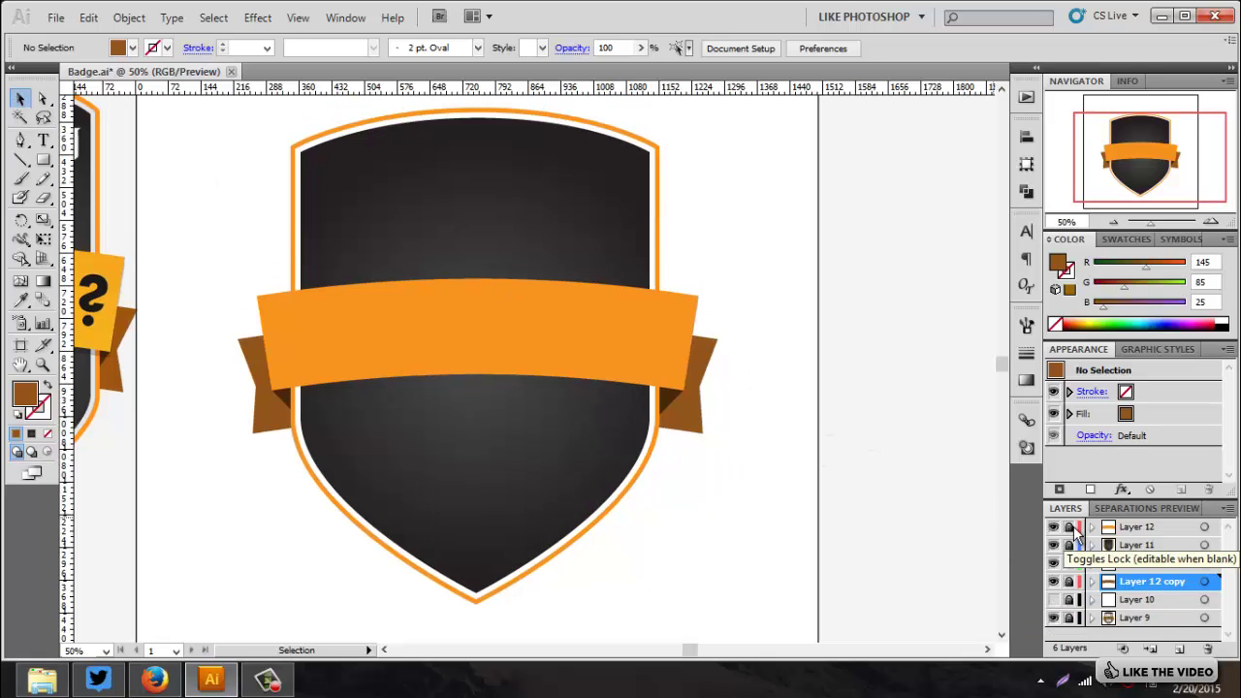
pyautogui.click(1069, 528)
pyautogui.click(1134, 528)
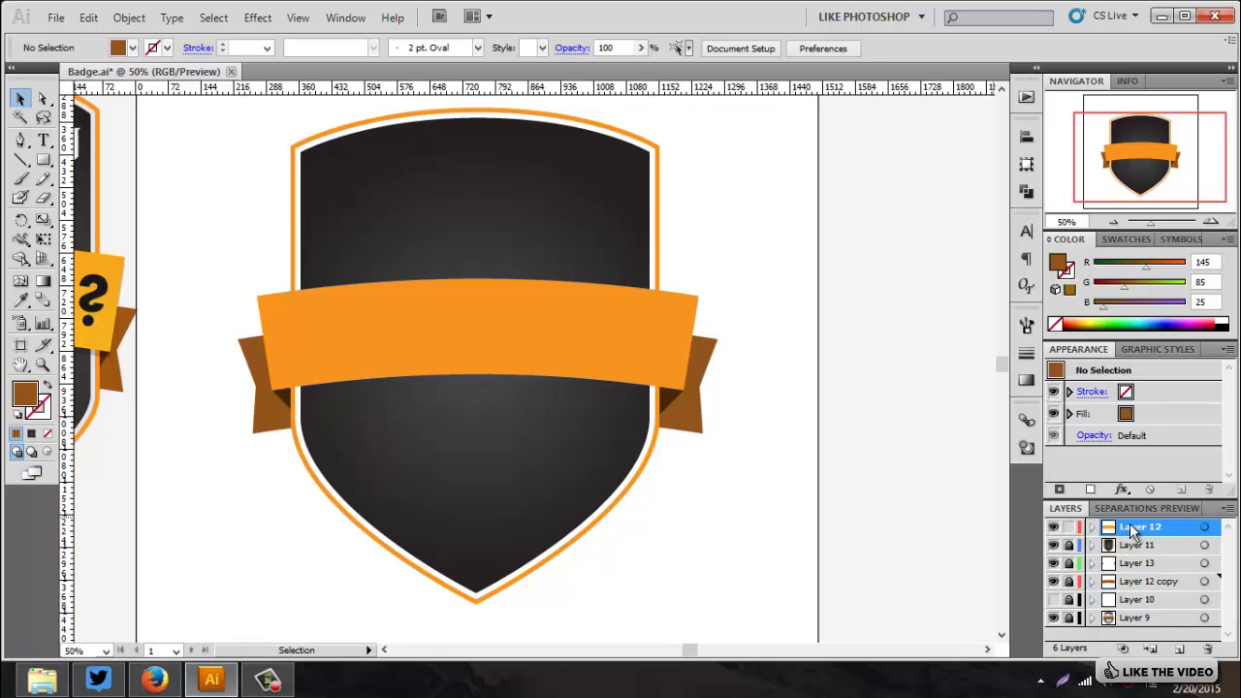
# Duplicate Layer 12 and fill the lower banner copy black.
pyautogui.moveTo(1147, 573); pyautogui.dragTo(1182, 652)
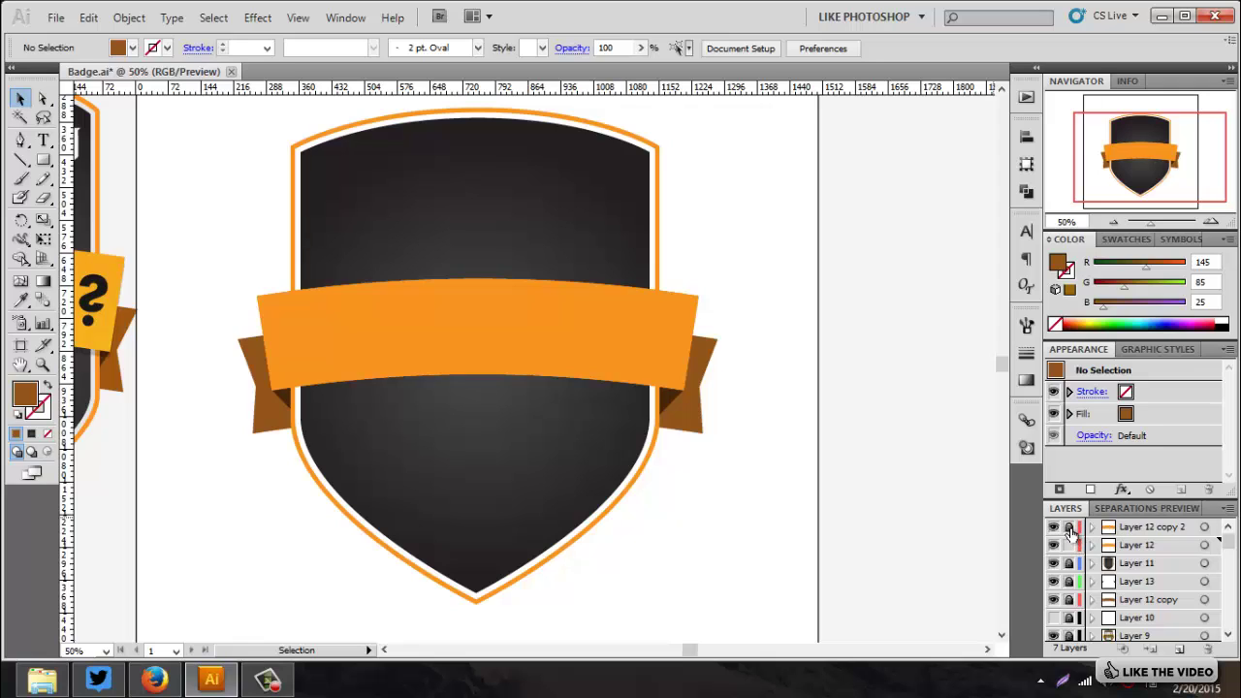
pyautogui.click(1144, 546)
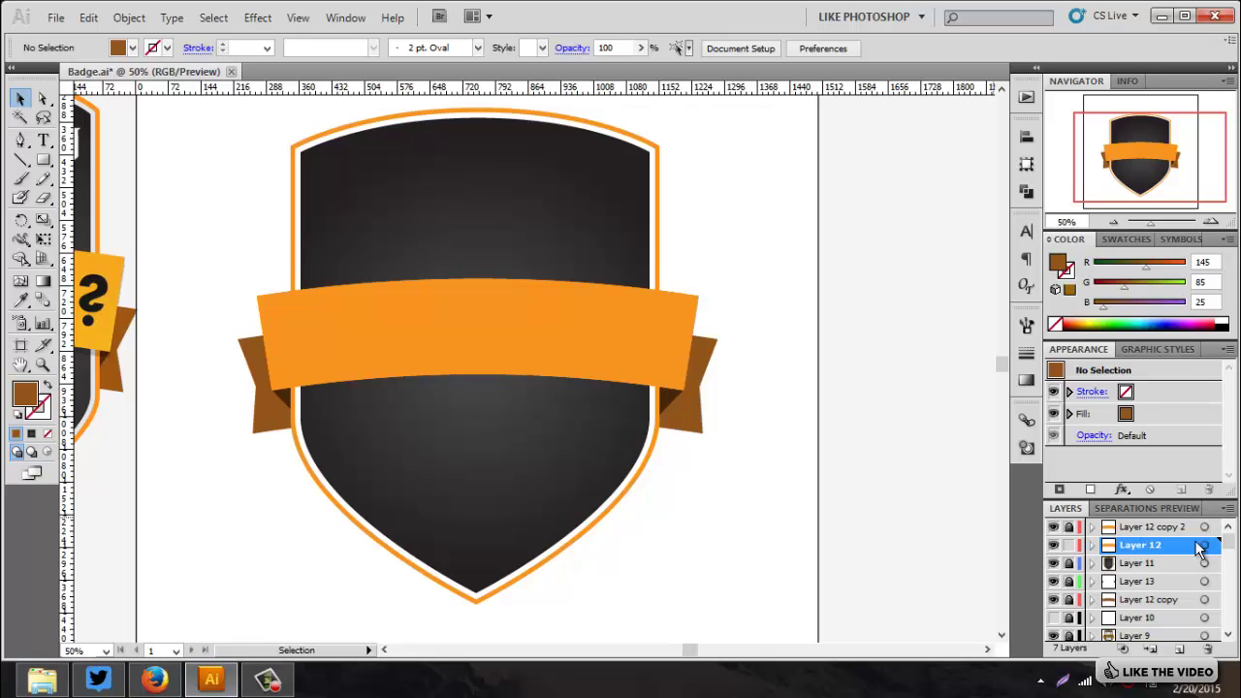
pyautogui.click(1203, 550)
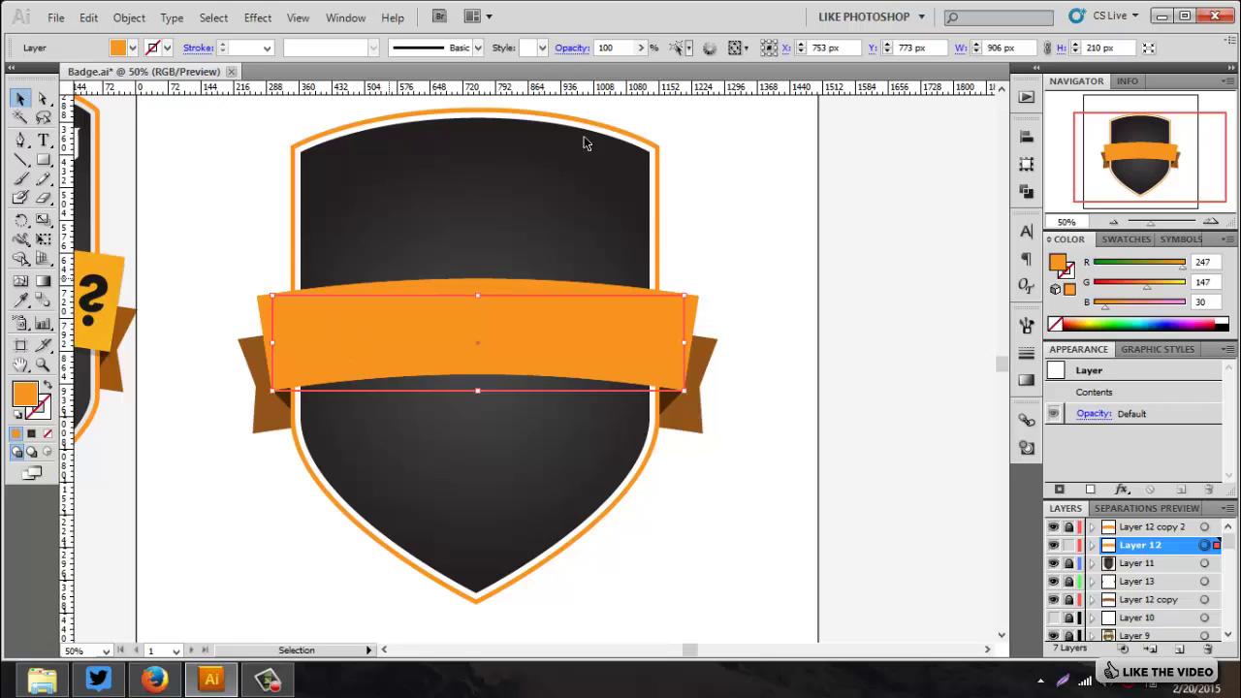
pyautogui.click(128, 48)
pyautogui.click(19, 116)
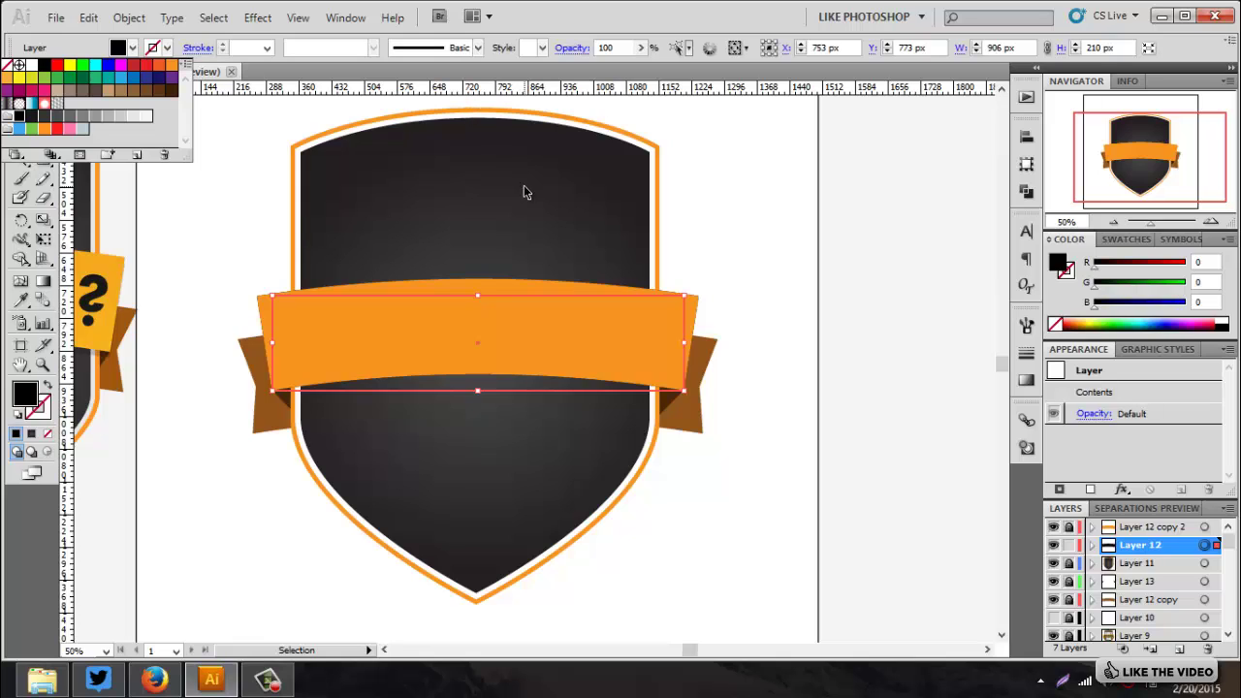
pyautogui.click(494, 349)
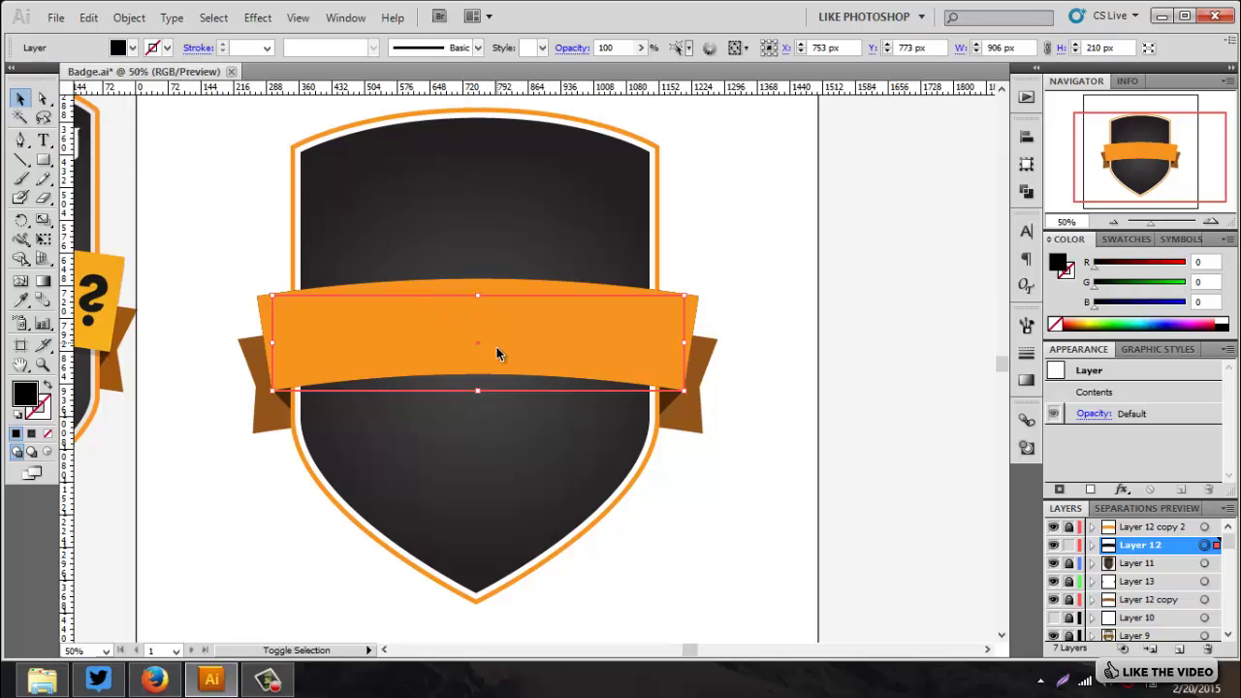
# Shift the black band just below the orange one at 24% opacity, back at 50% zoom.
pyautogui.moveTo(493, 338); pyautogui.dragTo(497, 353)
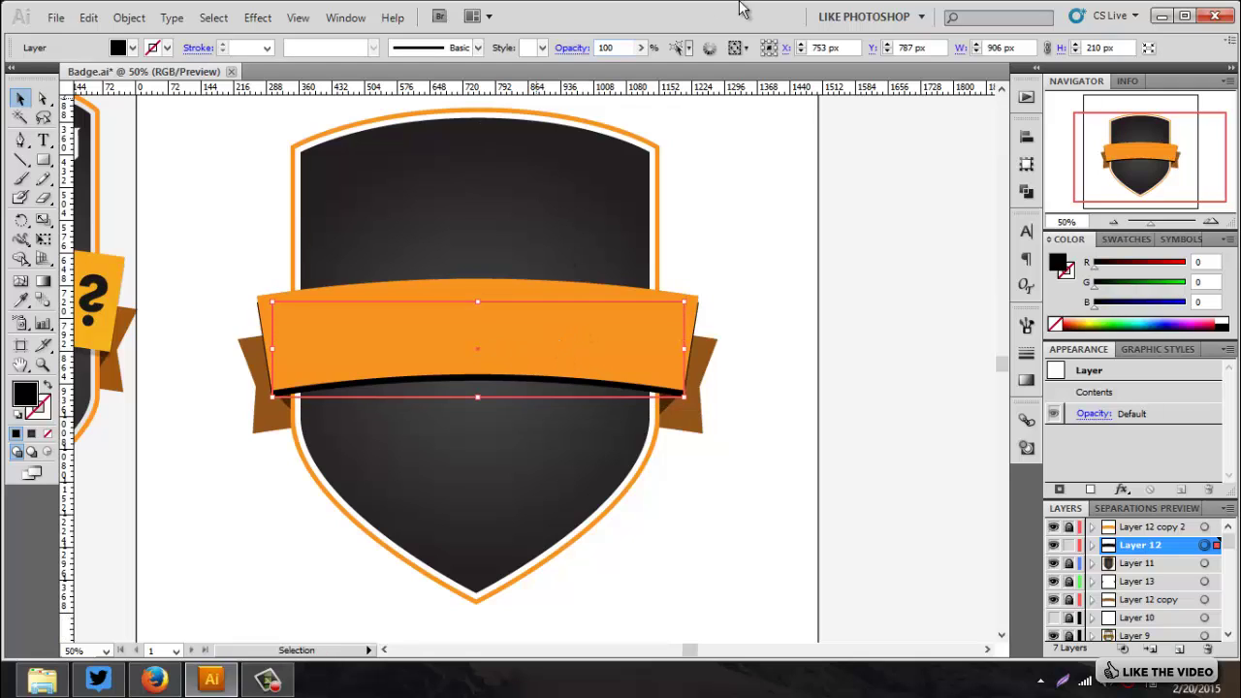
pyautogui.click(640, 47)
pyautogui.click(572, 66)
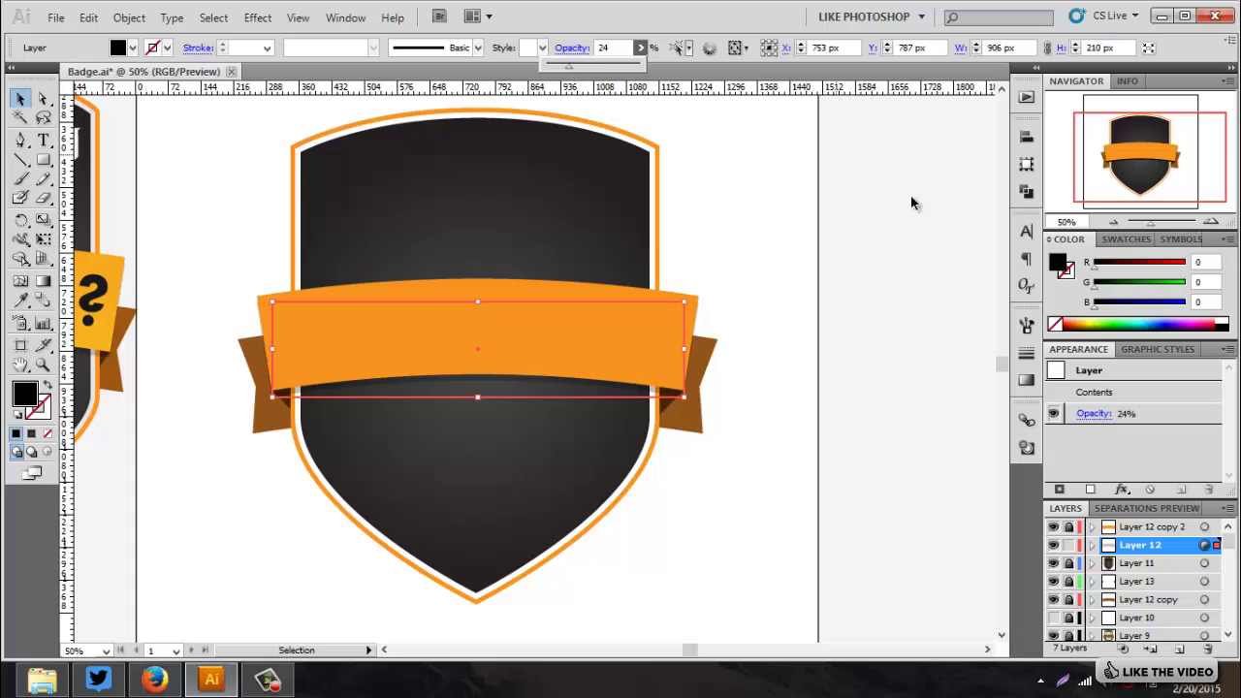
pyautogui.click(877, 243)
pyautogui.click(775, 269)
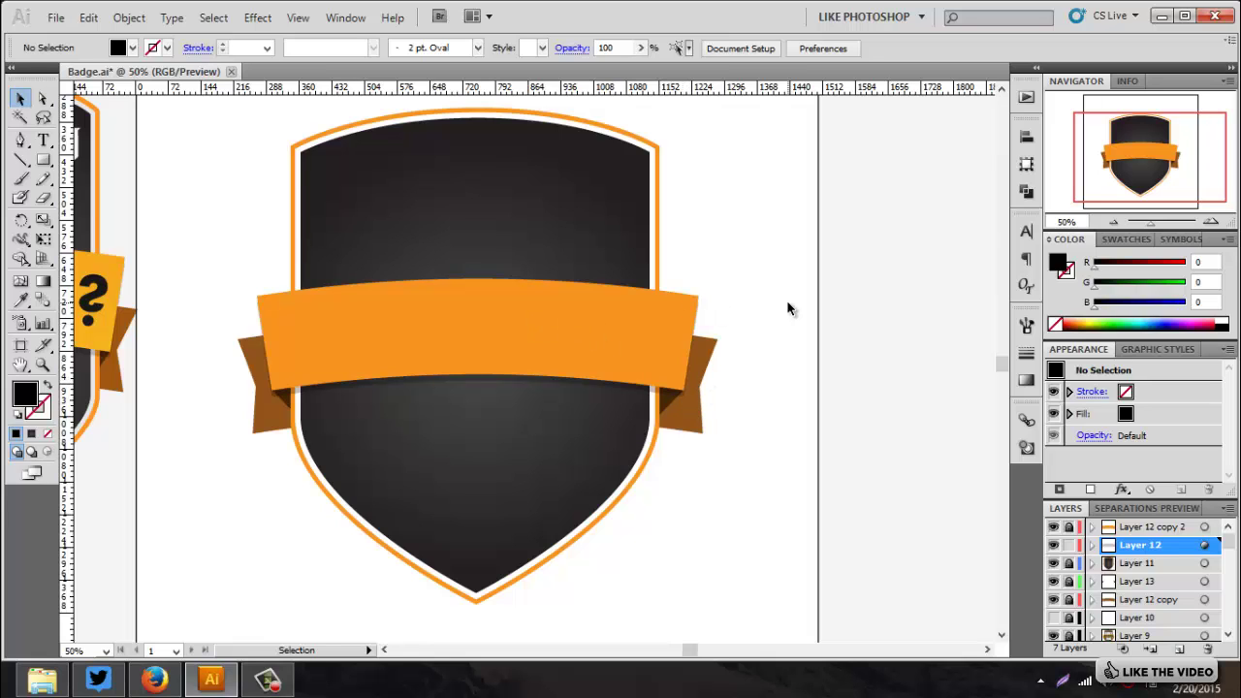
pyautogui.hotkey('ctrl', '-')
pyautogui.hotkey('ctrl', '-')
pyautogui.hotkey('ctrl', '+')
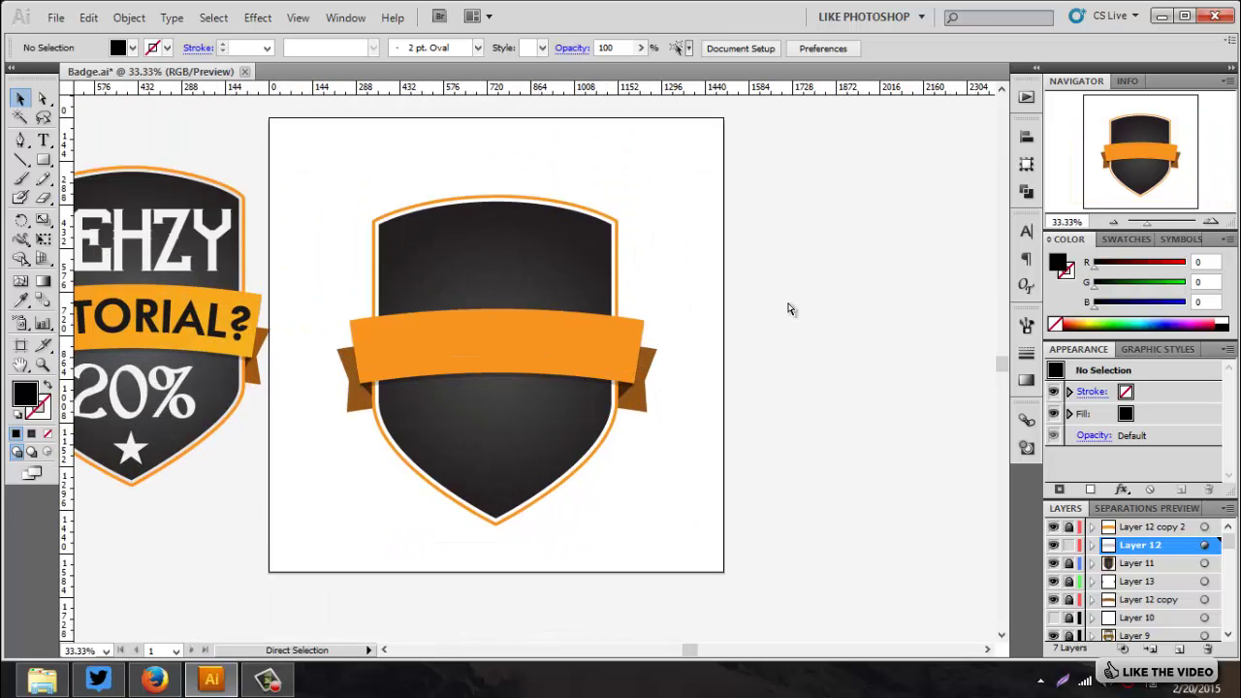
pyautogui.hotkey('ctrl', '+')
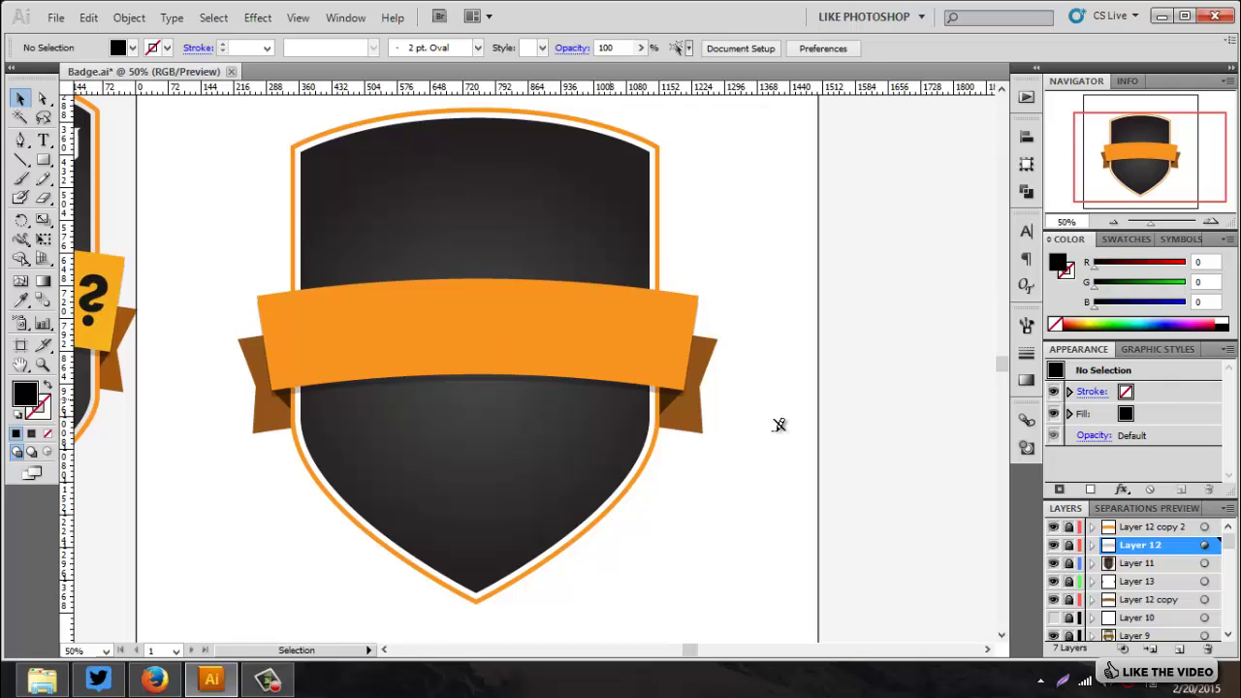
pyautogui.hscroll(-2, 783, 430)
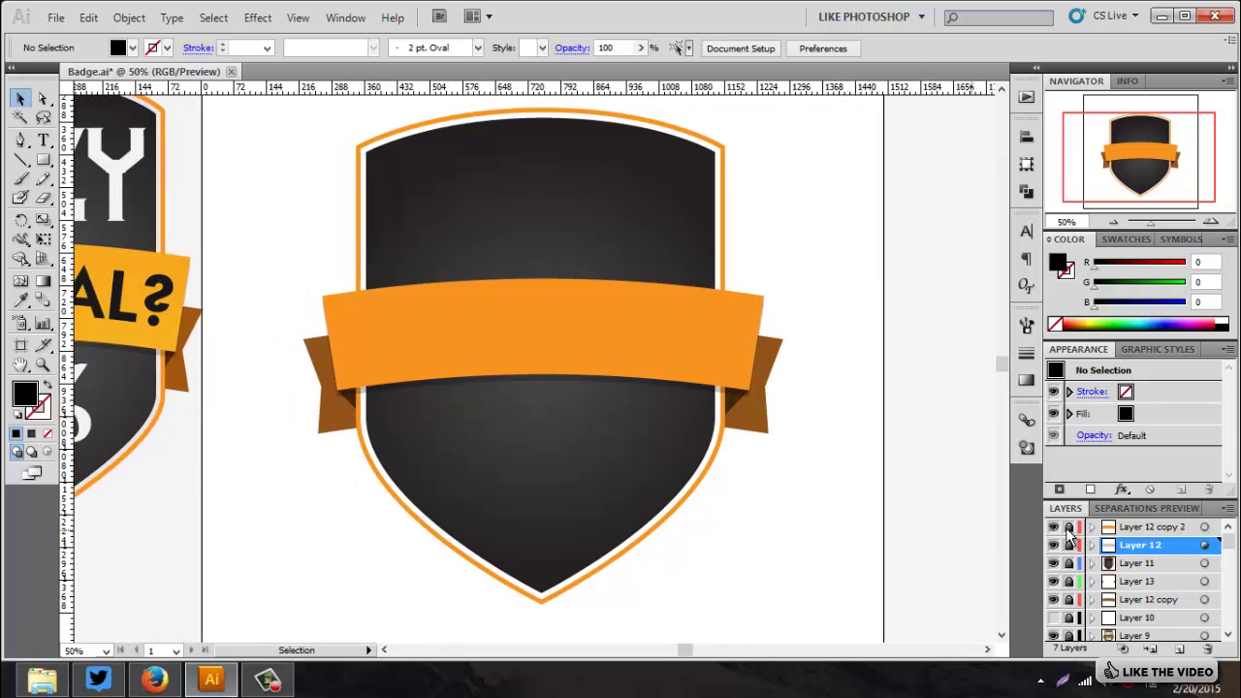
# Select the orange banner path on Layer 12 copy 2.
pyautogui.click(1142, 528)
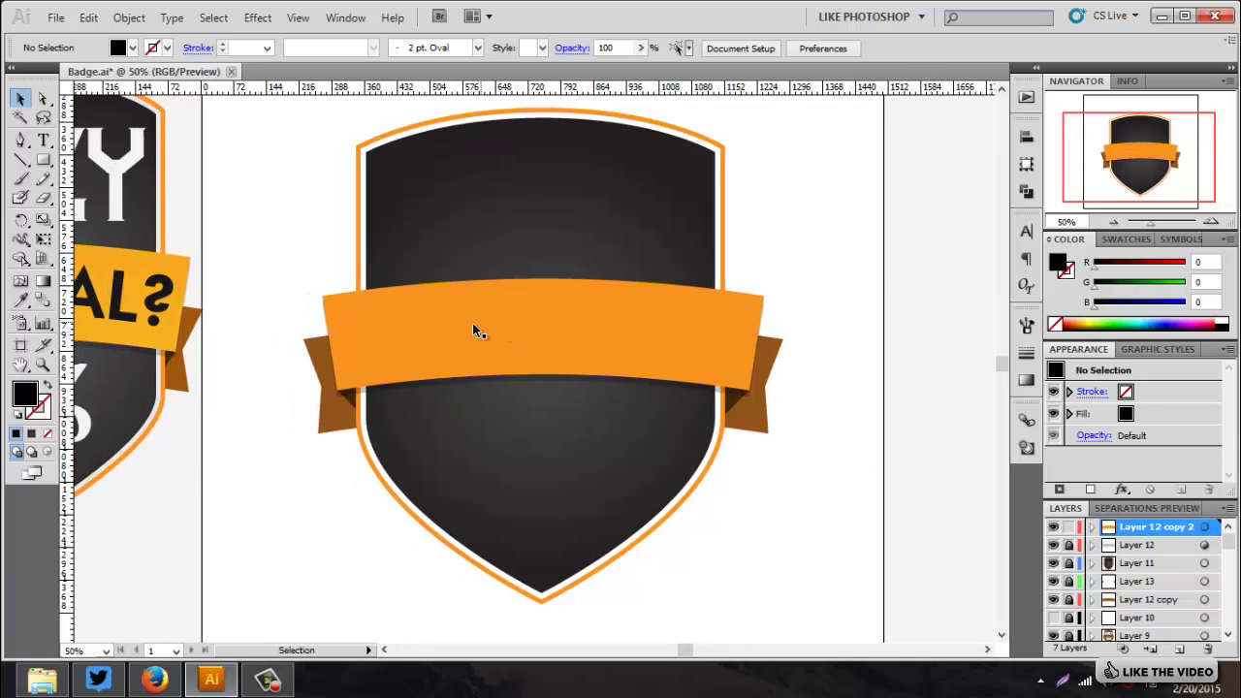
pyautogui.click(551, 350)
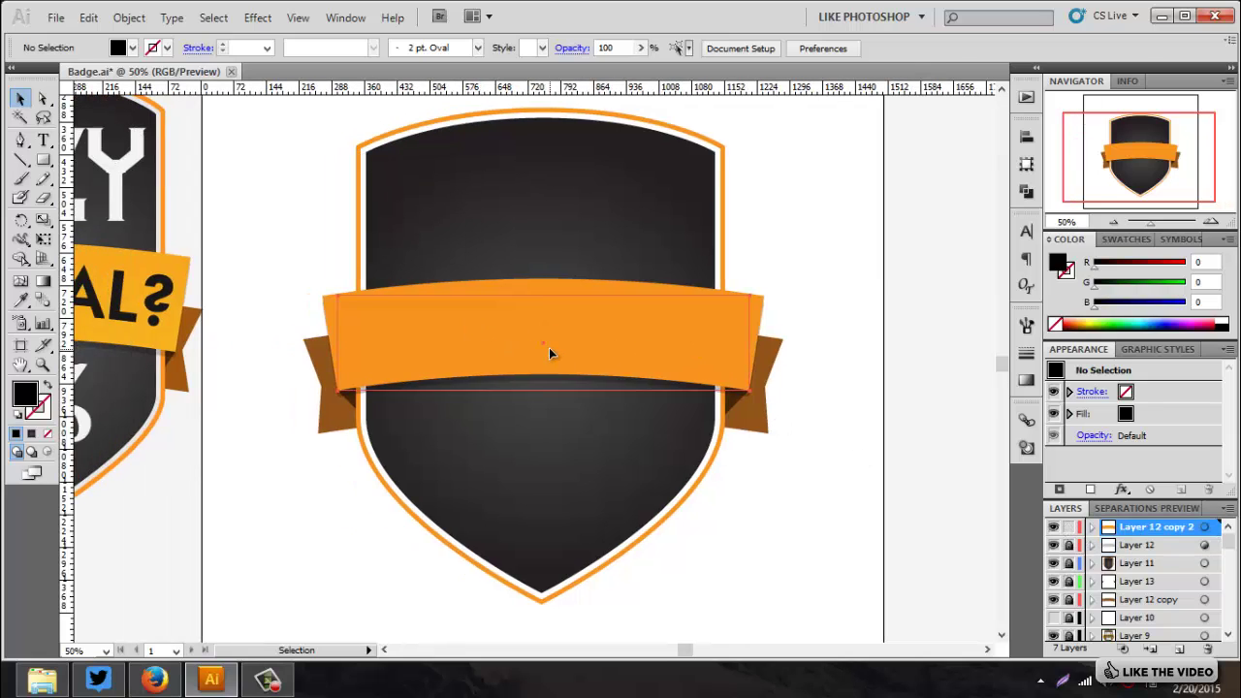
pyautogui.click(1070, 527)
pyautogui.click(1069, 526)
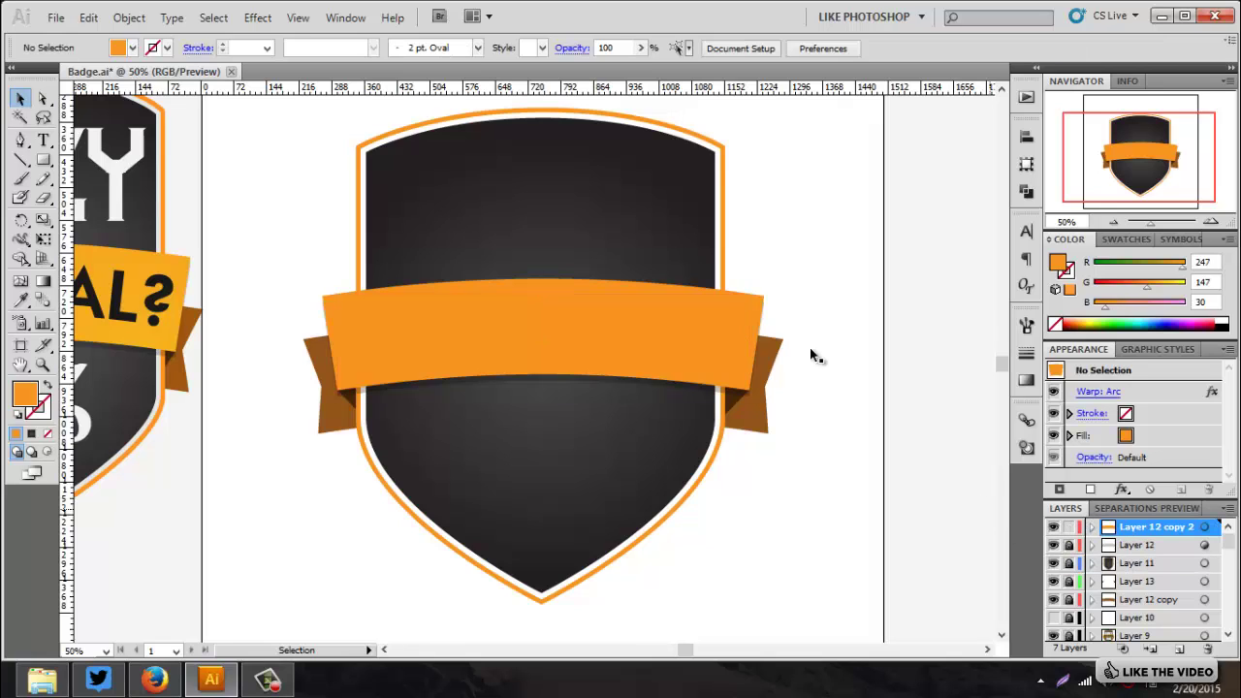
pyautogui.click(542, 308)
pyautogui.click(1053, 528)
pyautogui.click(1053, 529)
pyautogui.click(565, 328)
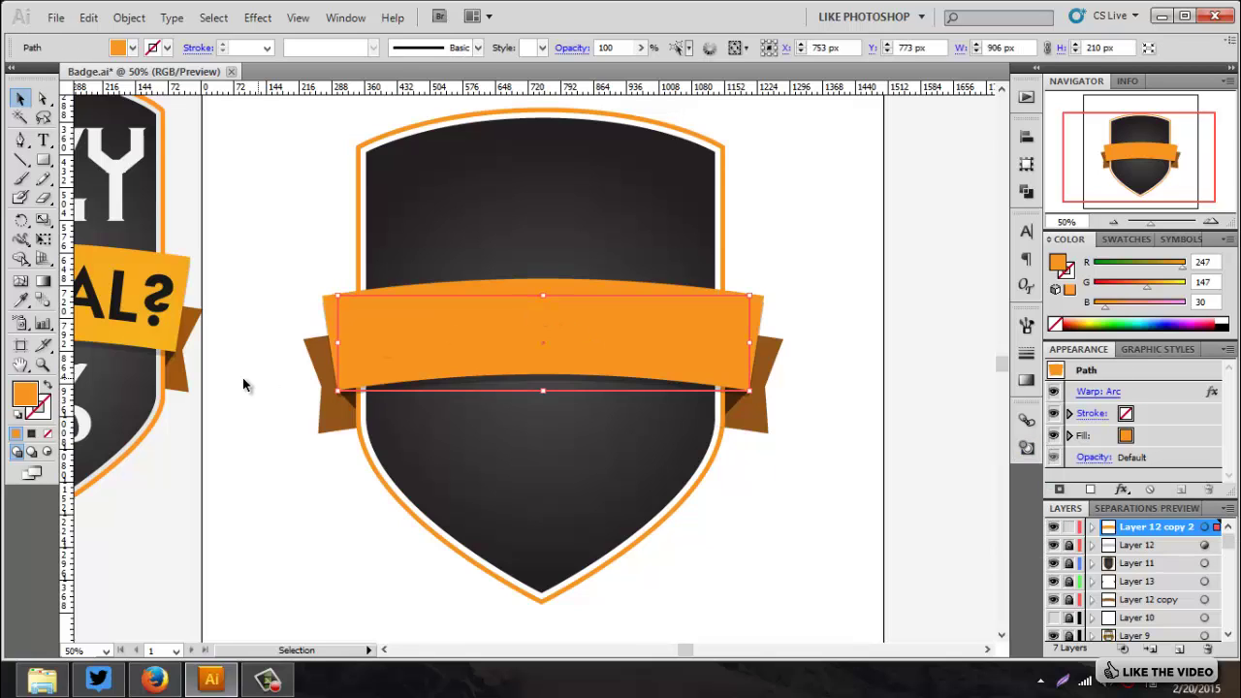
# Fill the banner with a gradient using orange stops at both ends.
pyautogui.click(31, 434)
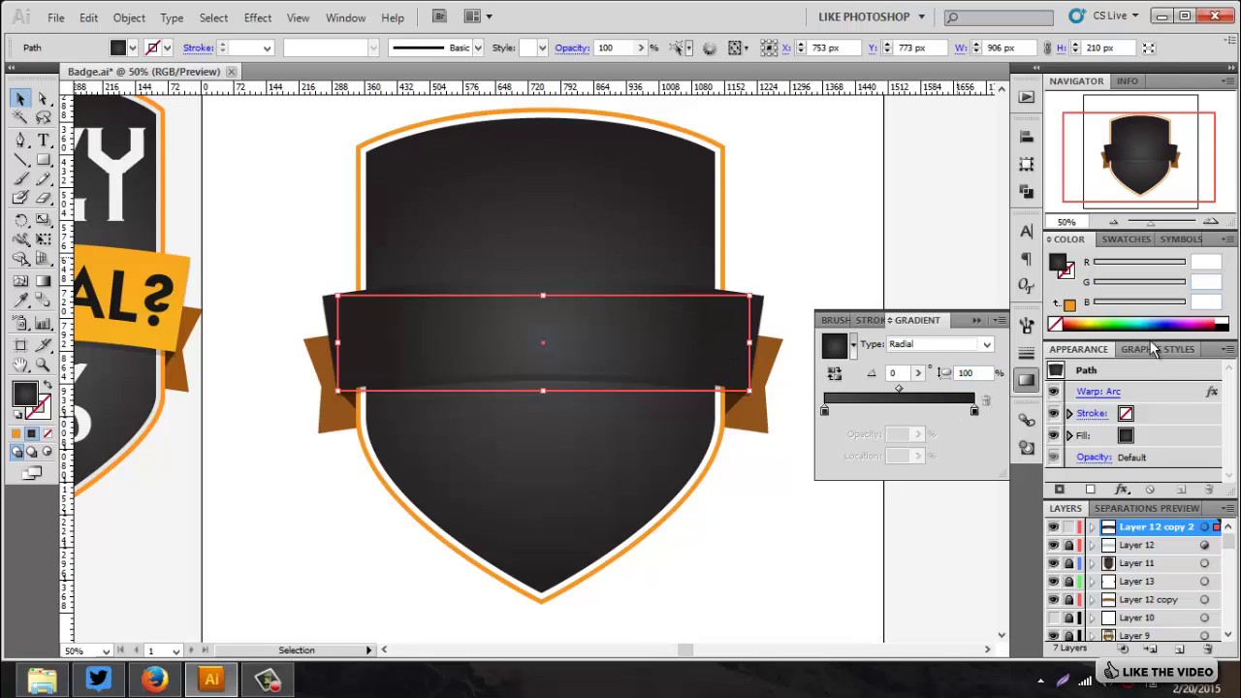
pyautogui.click(1127, 241)
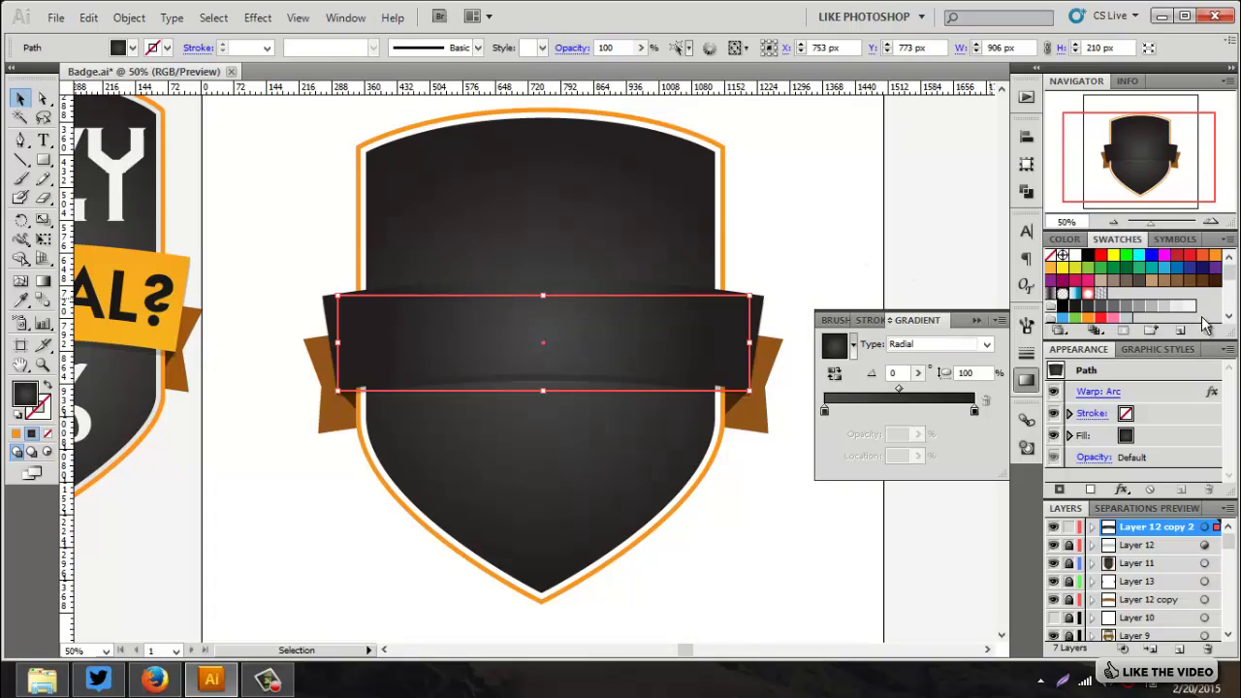
pyautogui.moveTo(1217, 257); pyautogui.dragTo(975, 436)
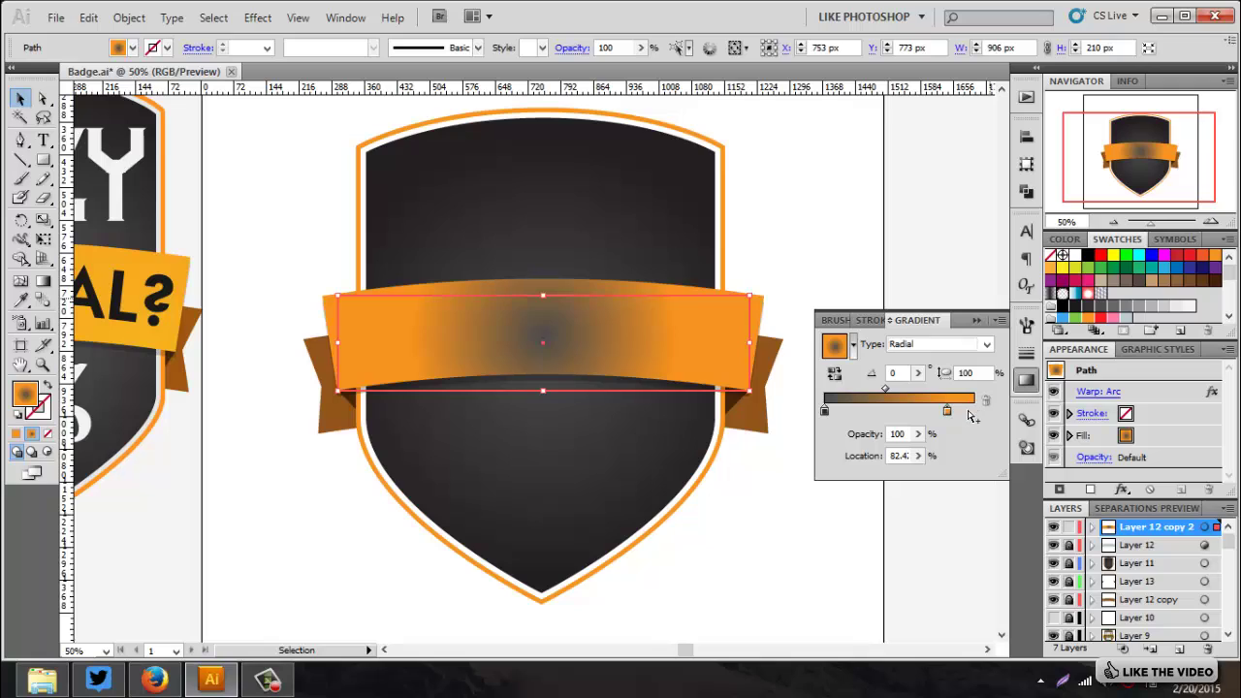
pyautogui.click(967, 411)
pyautogui.moveTo(826, 410); pyautogui.dragTo(823, 437)
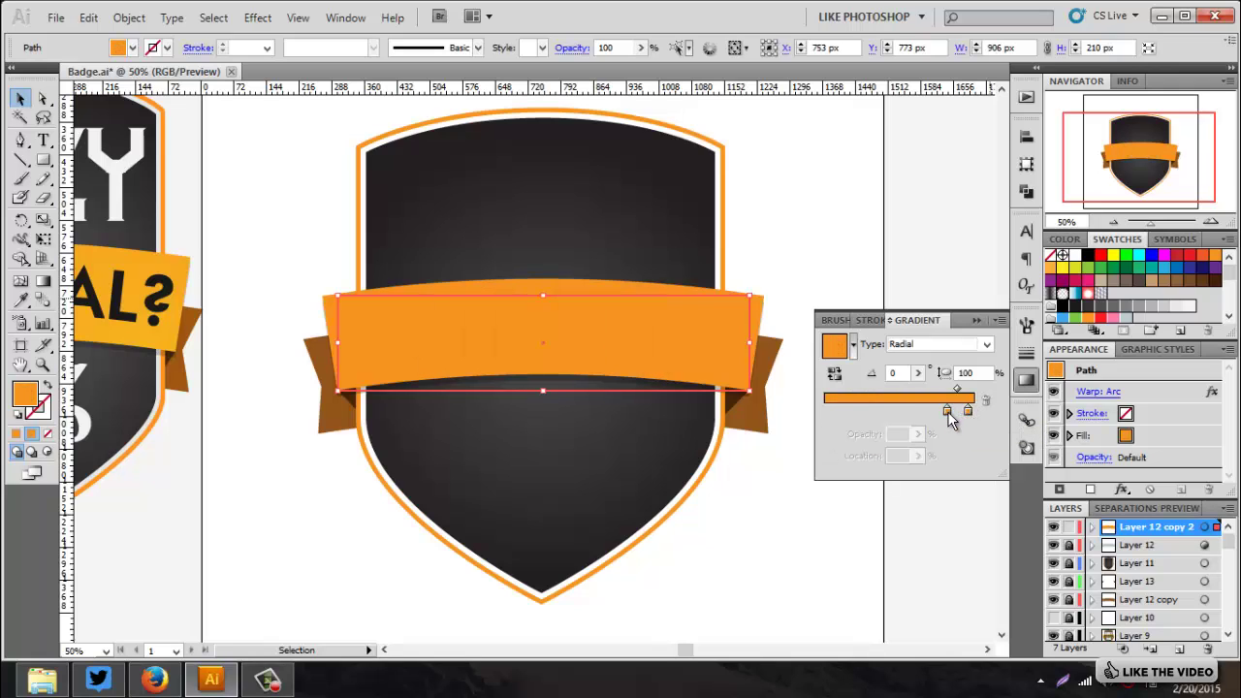
pyautogui.moveTo(947, 411); pyautogui.dragTo(824, 411)
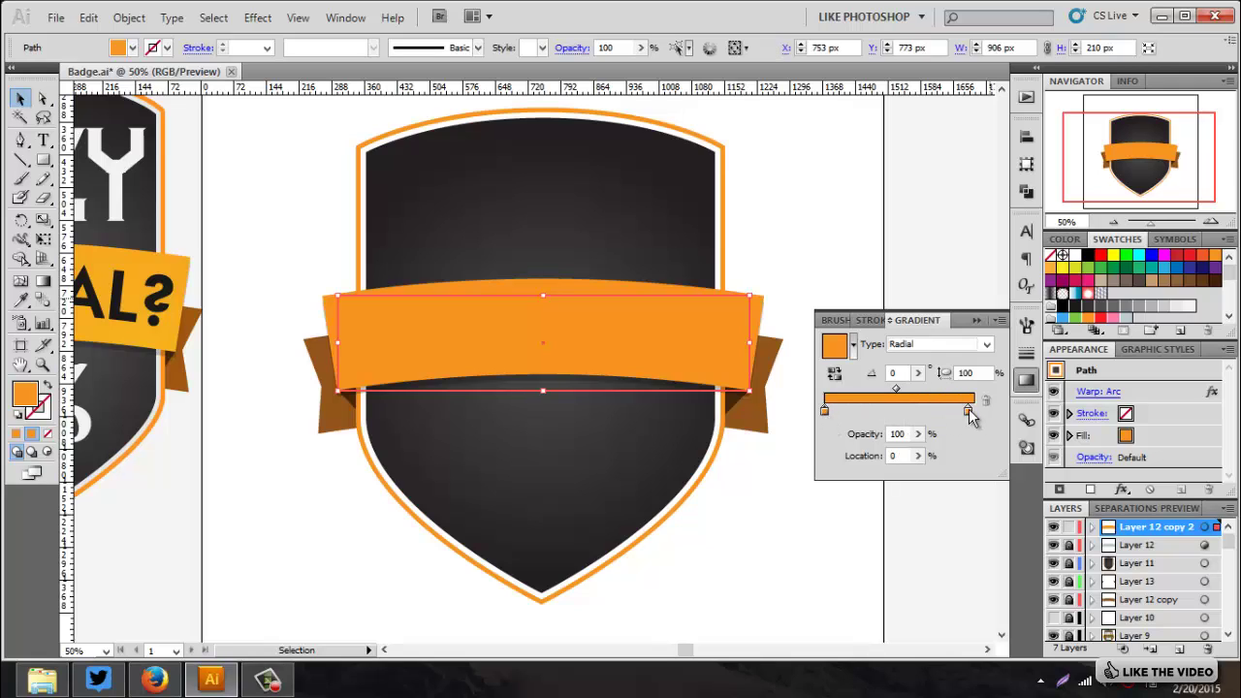
pyautogui.moveTo(968, 411); pyautogui.dragTo(974, 411)
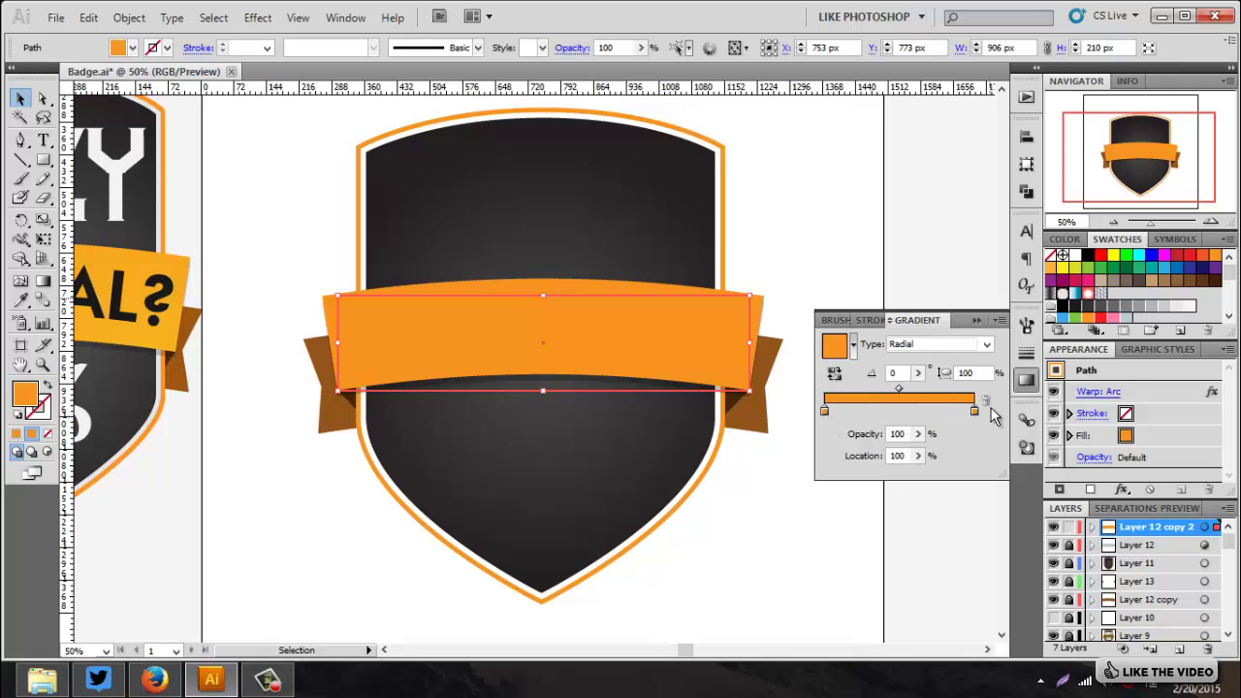
# Lighten the left gradient stop's orange (green 184), make the gradient linear, and deselect.
pyautogui.doubleClick(827, 411)
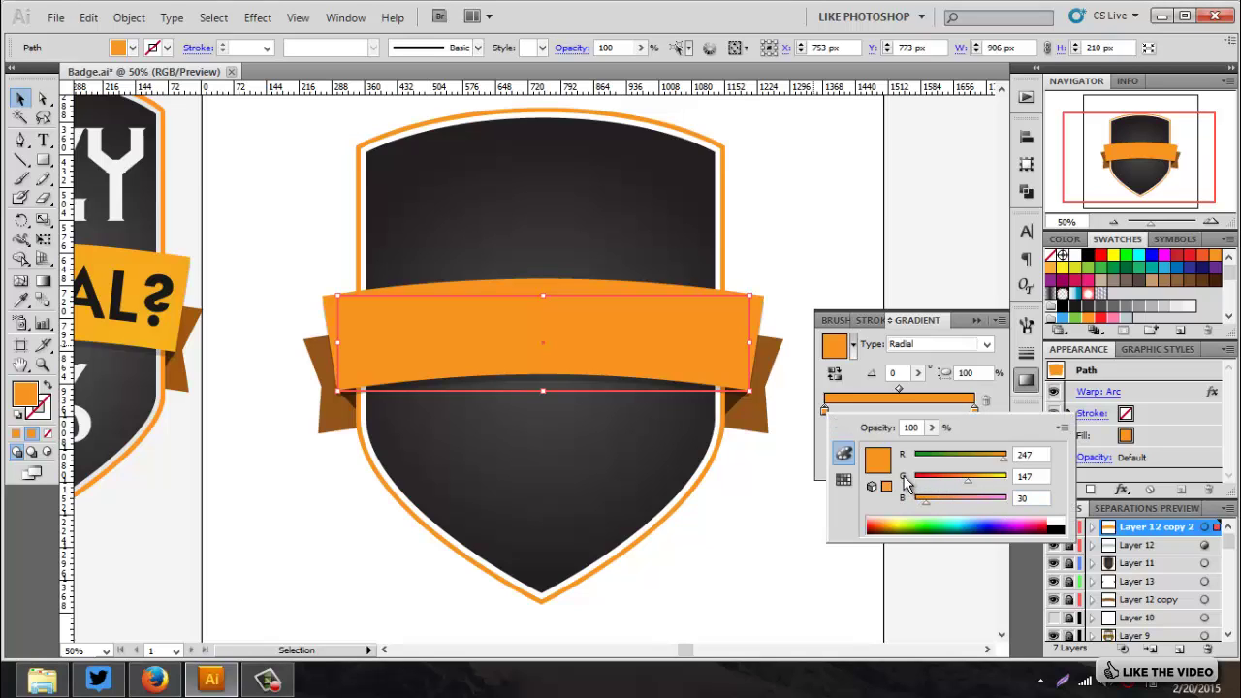
pyautogui.moveTo(969, 482); pyautogui.dragTo(985, 488)
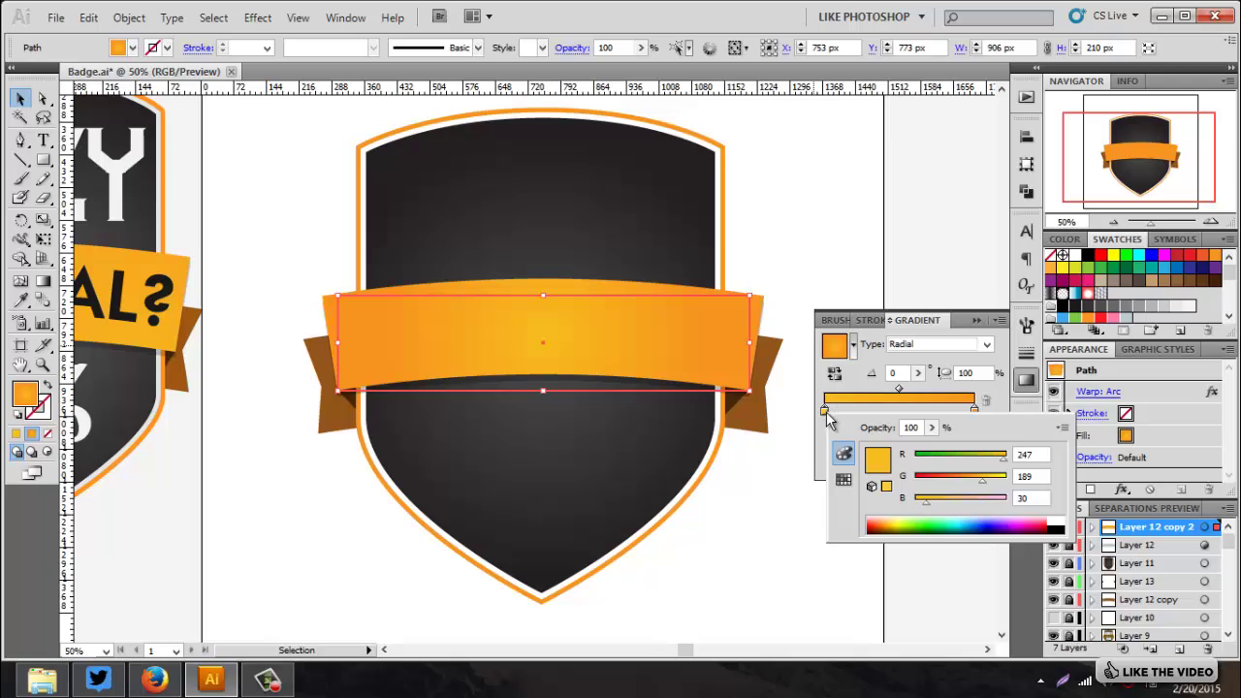
pyautogui.click(969, 354)
pyautogui.click(979, 347)
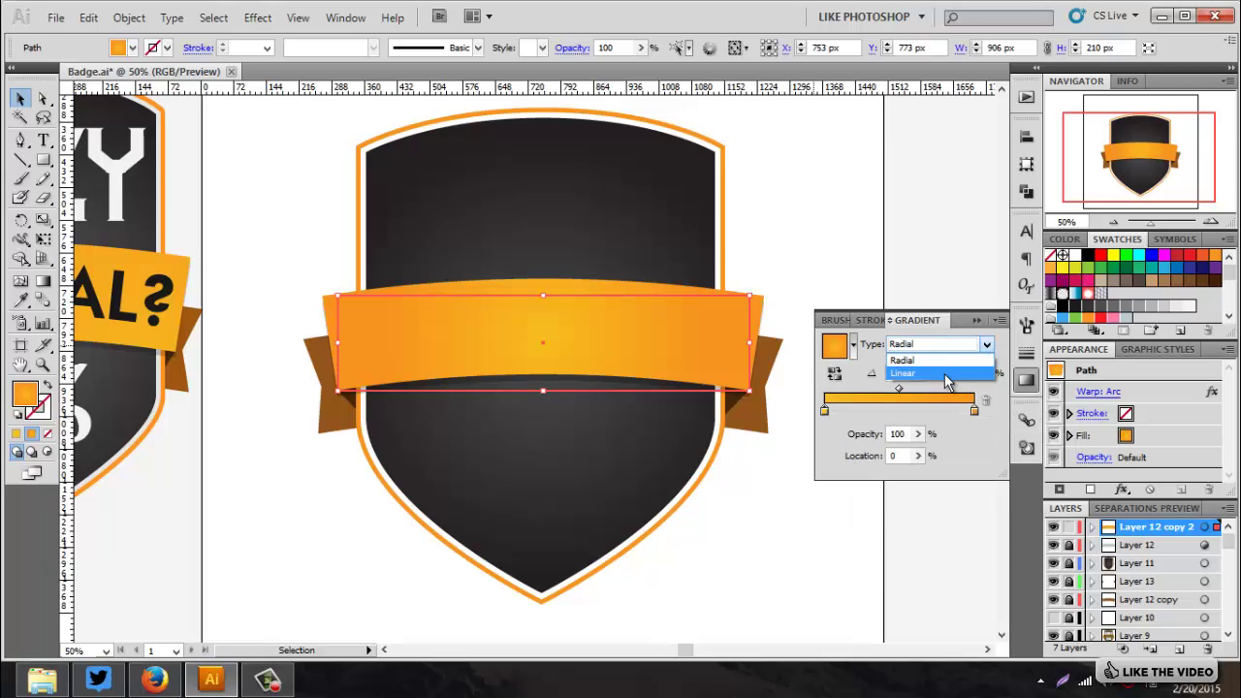
pyautogui.click(946, 374)
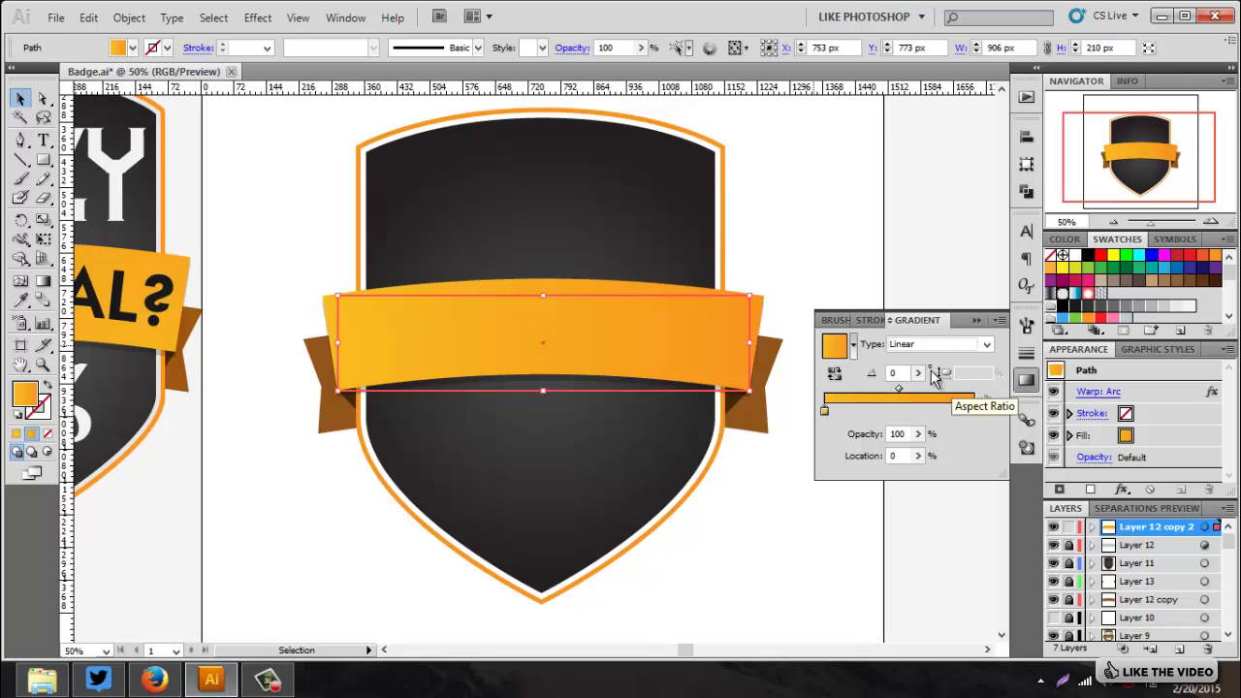
pyautogui.click(976, 320)
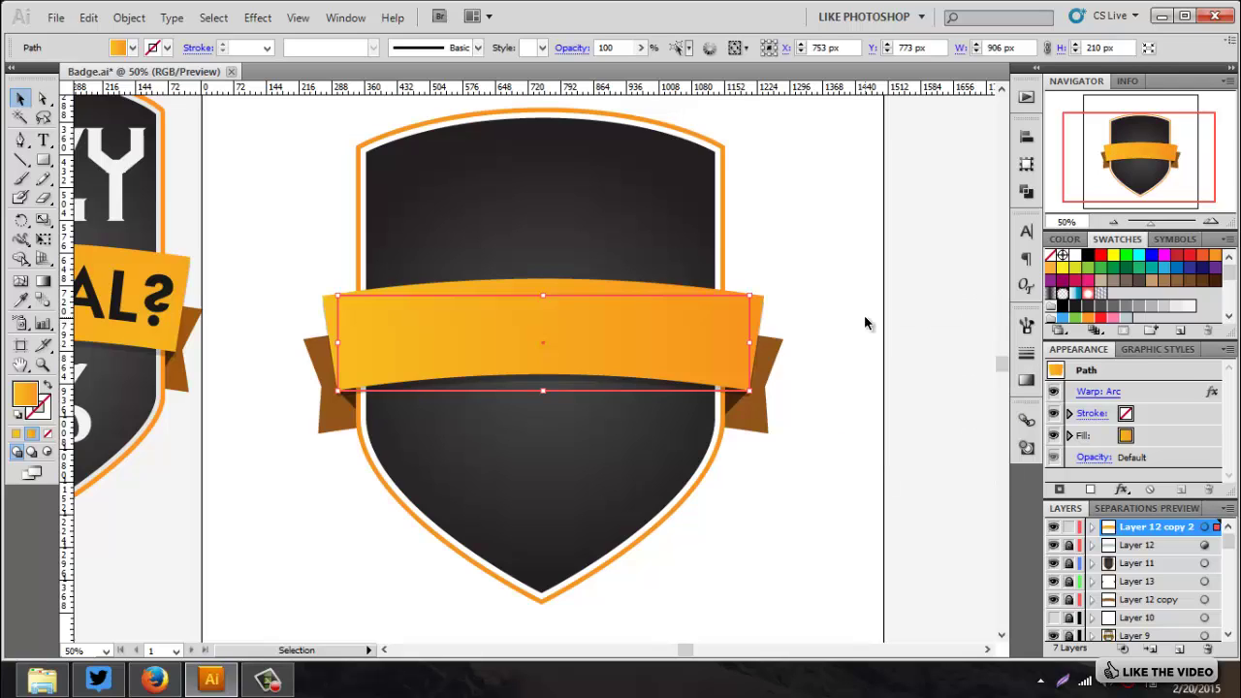
pyautogui.click(863, 317)
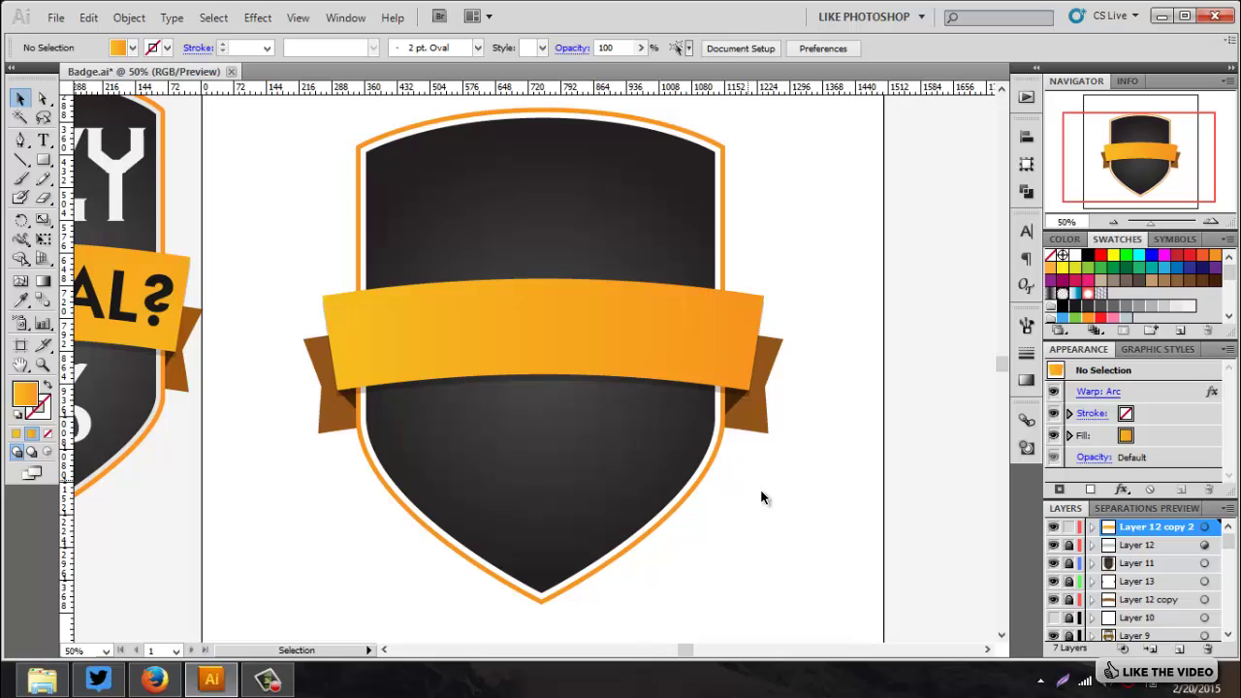
pyautogui.scroll(2, 876, 501)
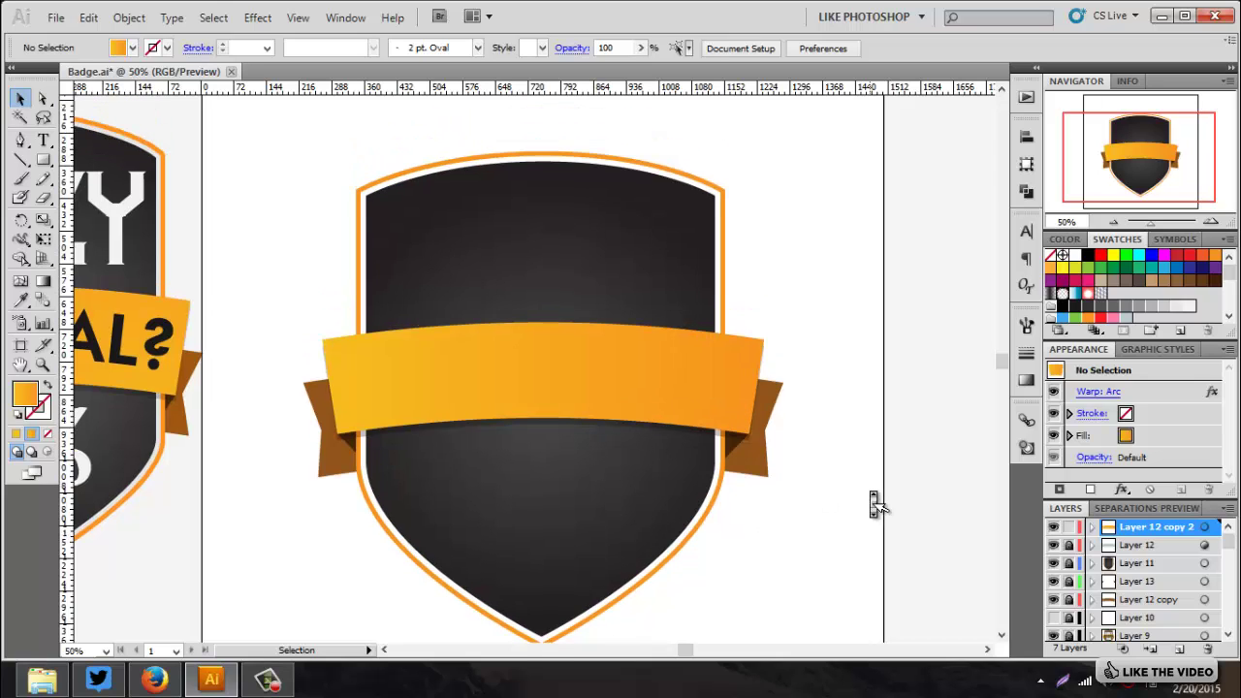
pyautogui.scroll(-1, 875, 501)
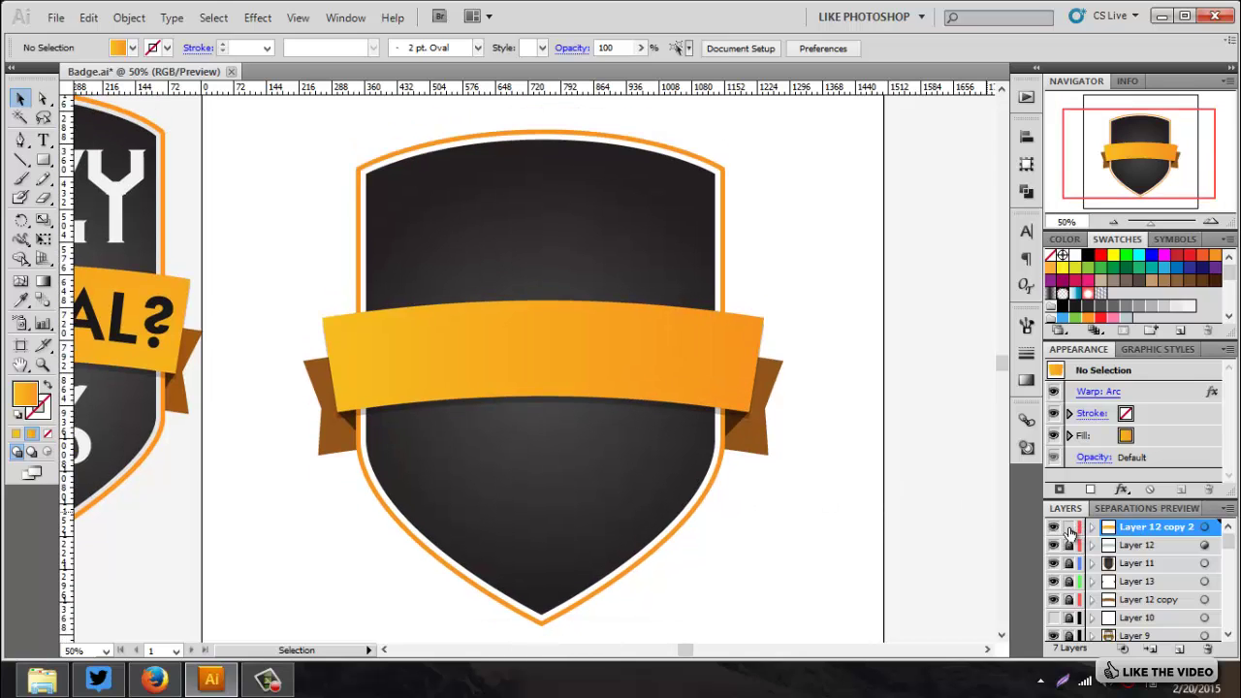
# Create a new layer for the ribbon text and set a near-black type fill.
pyautogui.click(1178, 649)
pyautogui.click(43, 140)
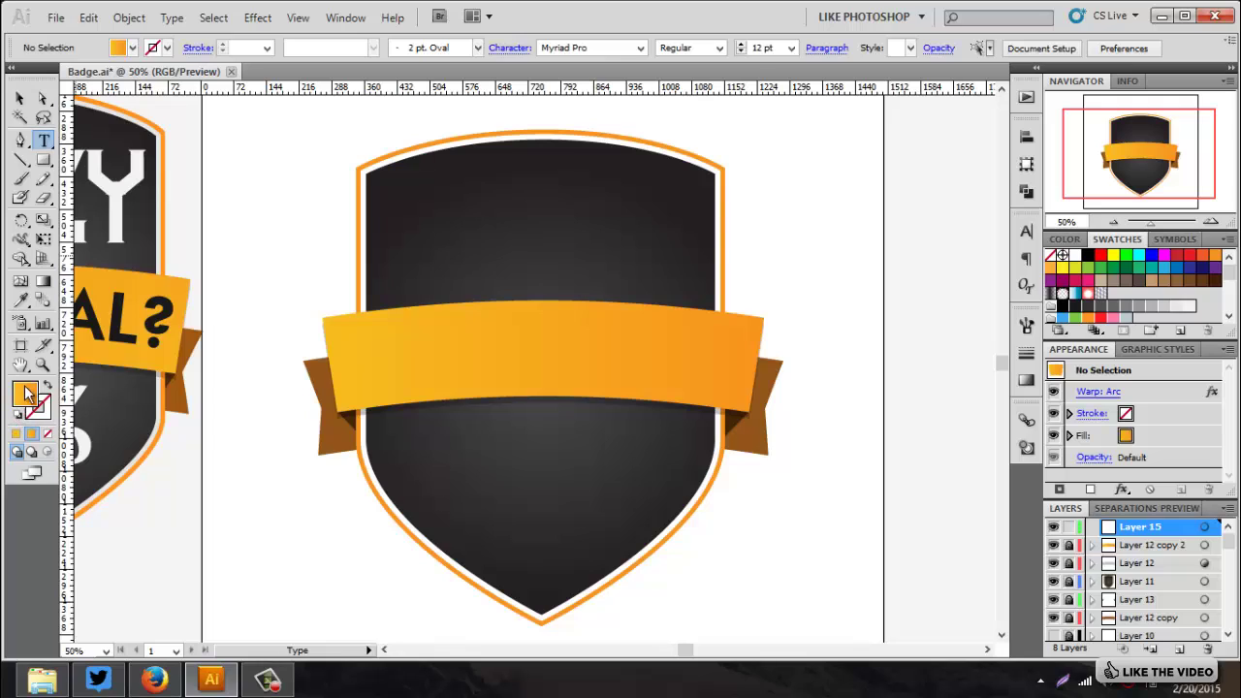
pyautogui.click(15, 434)
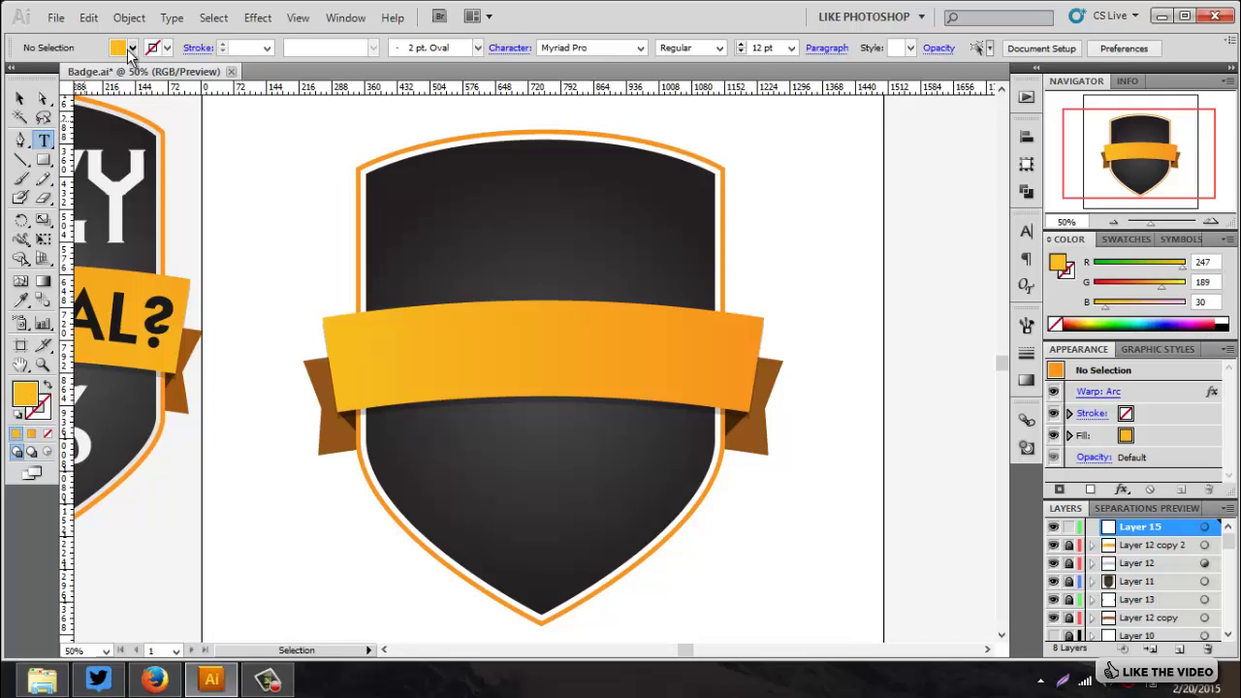
pyautogui.click(132, 47)
pyautogui.click(31, 118)
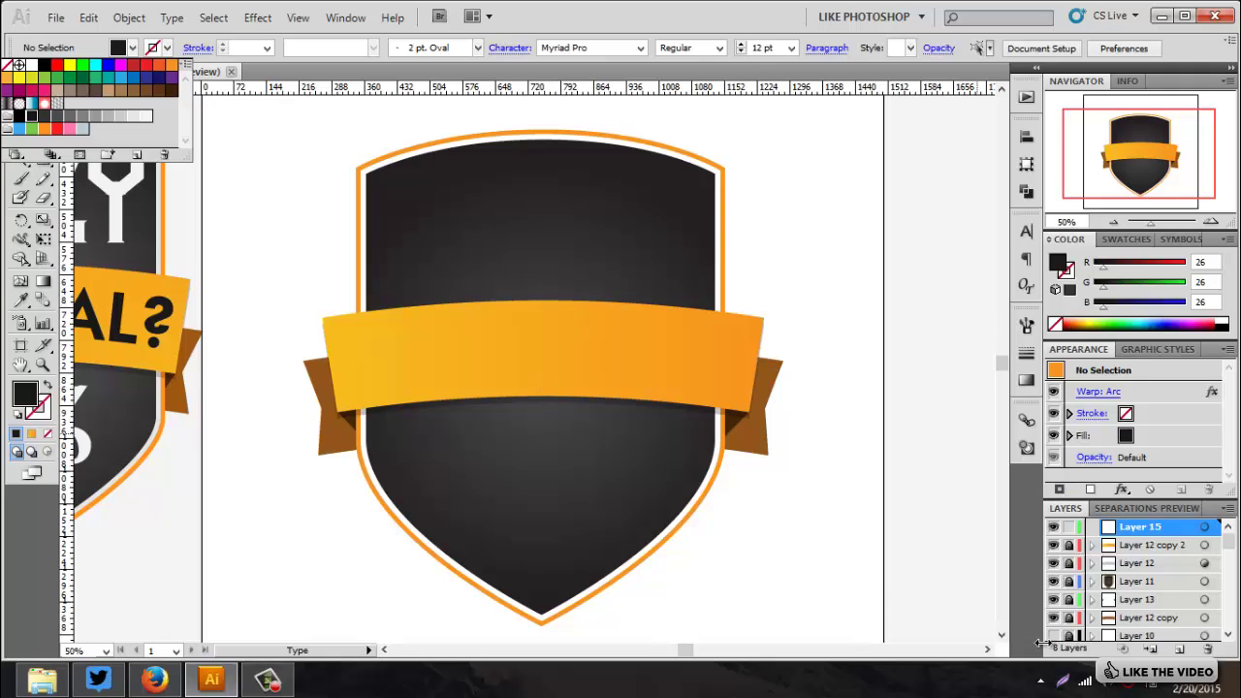
pyautogui.click(1054, 639)
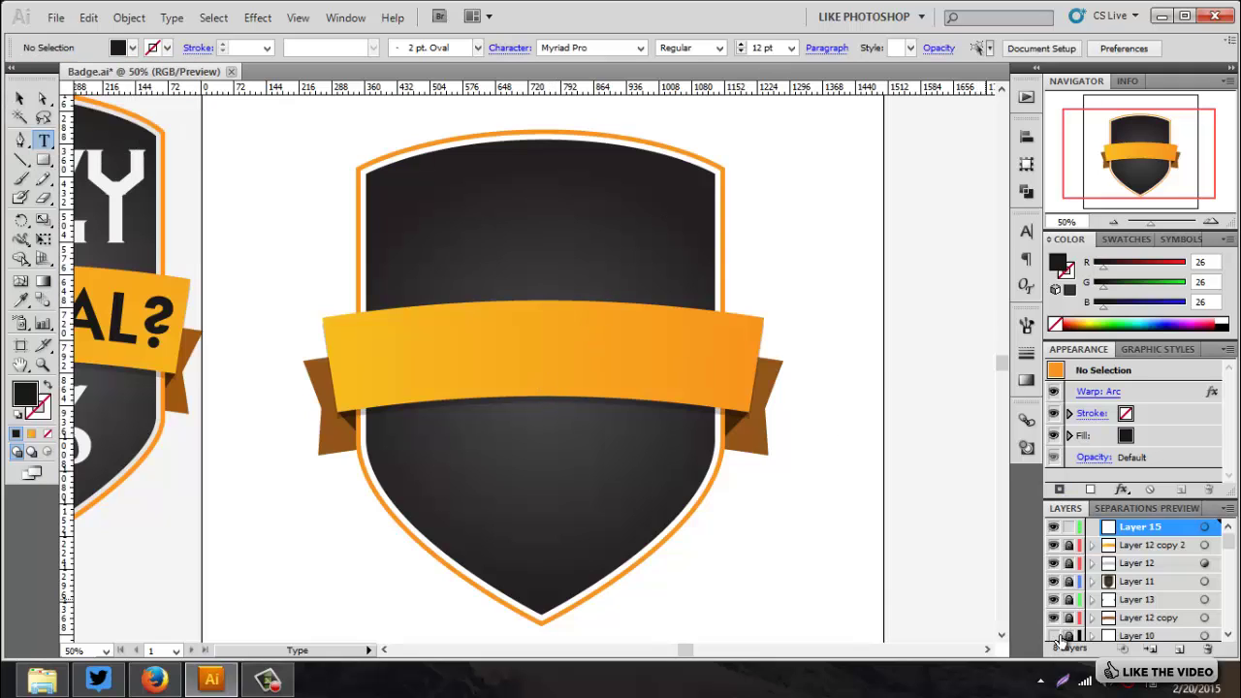
pyautogui.click(1054, 636)
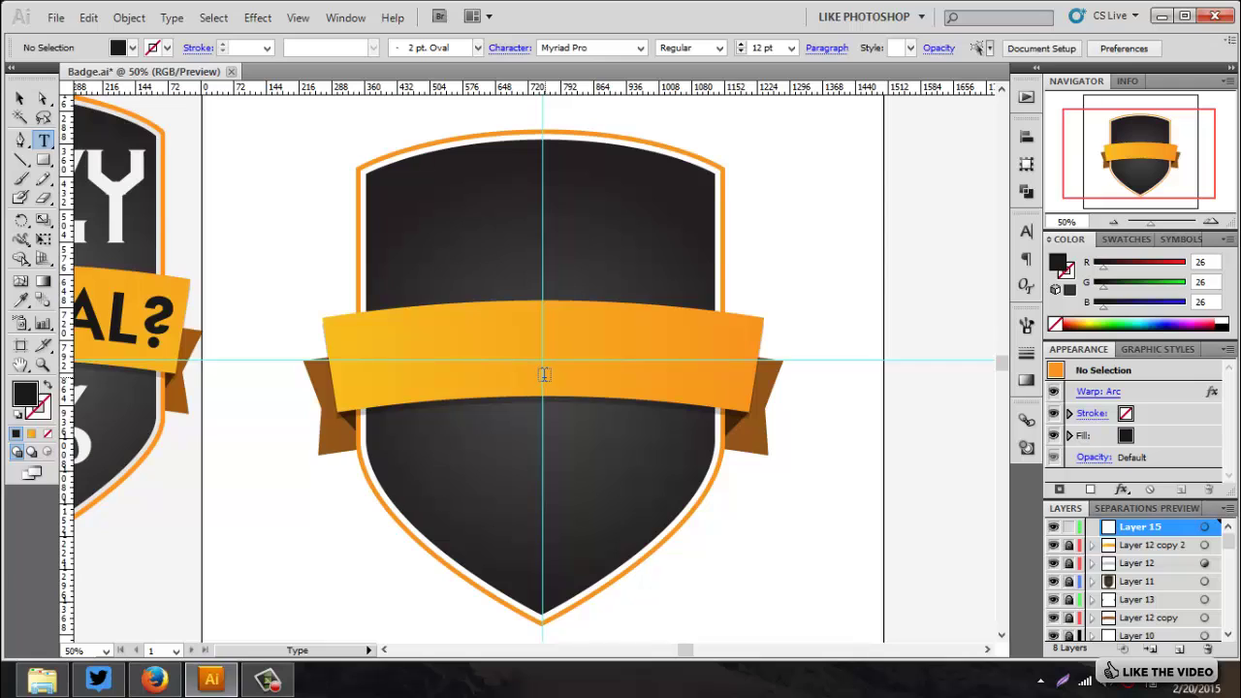
# Place centre-aligned dark grey TUTORIAL text at the ribbon's centre.
pyautogui.click(543, 374)
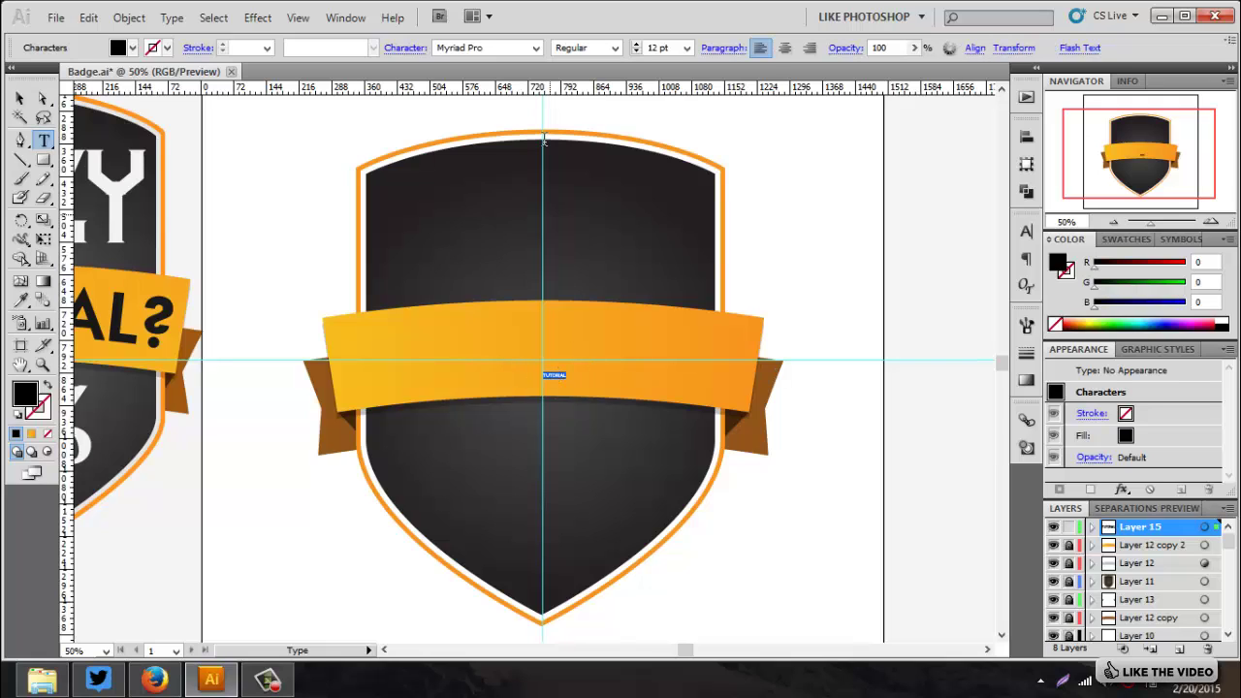
pyautogui.click(785, 47)
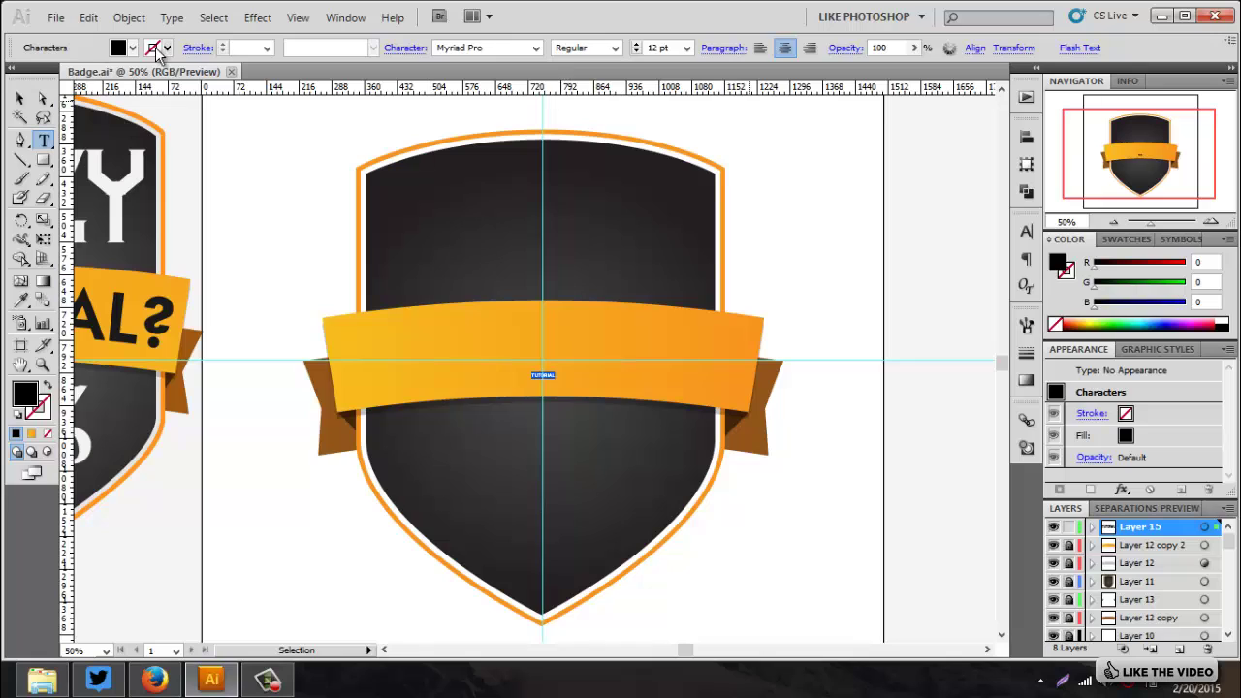
pyautogui.click(132, 48)
pyautogui.click(30, 118)
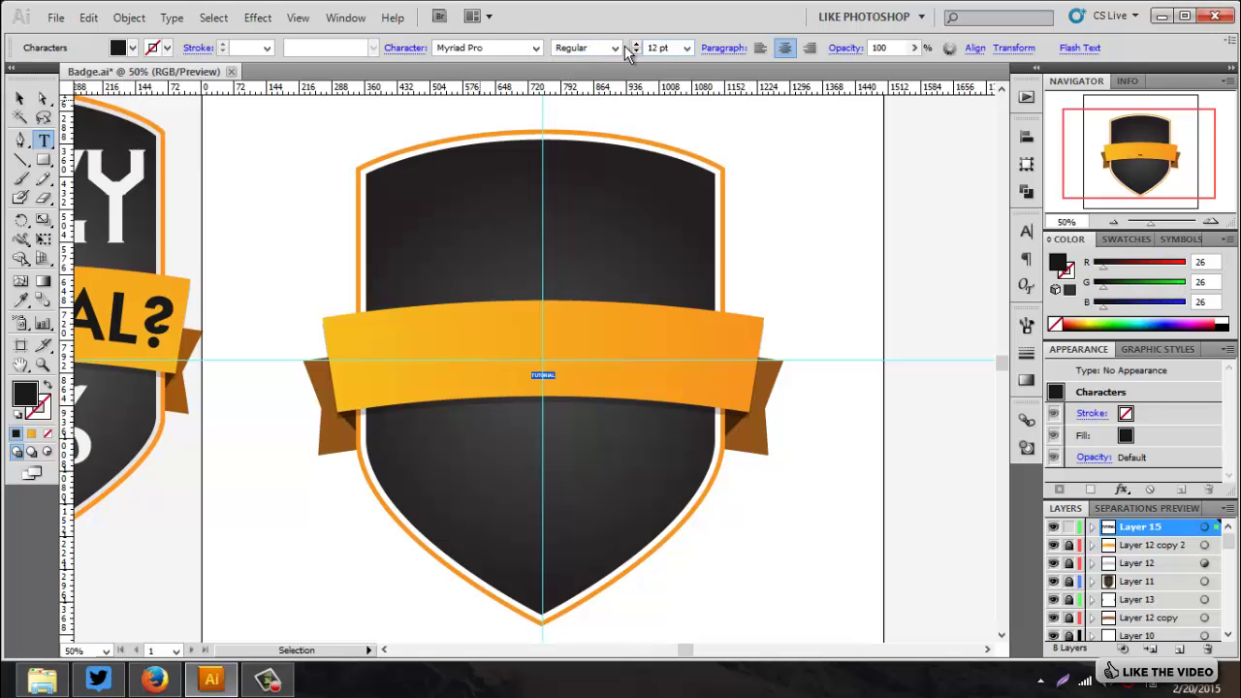
# Set TUTORIAL to 145 pt a_FuturaOrto Bold.
pyautogui.click(663, 47)
pyautogui.press('Return')
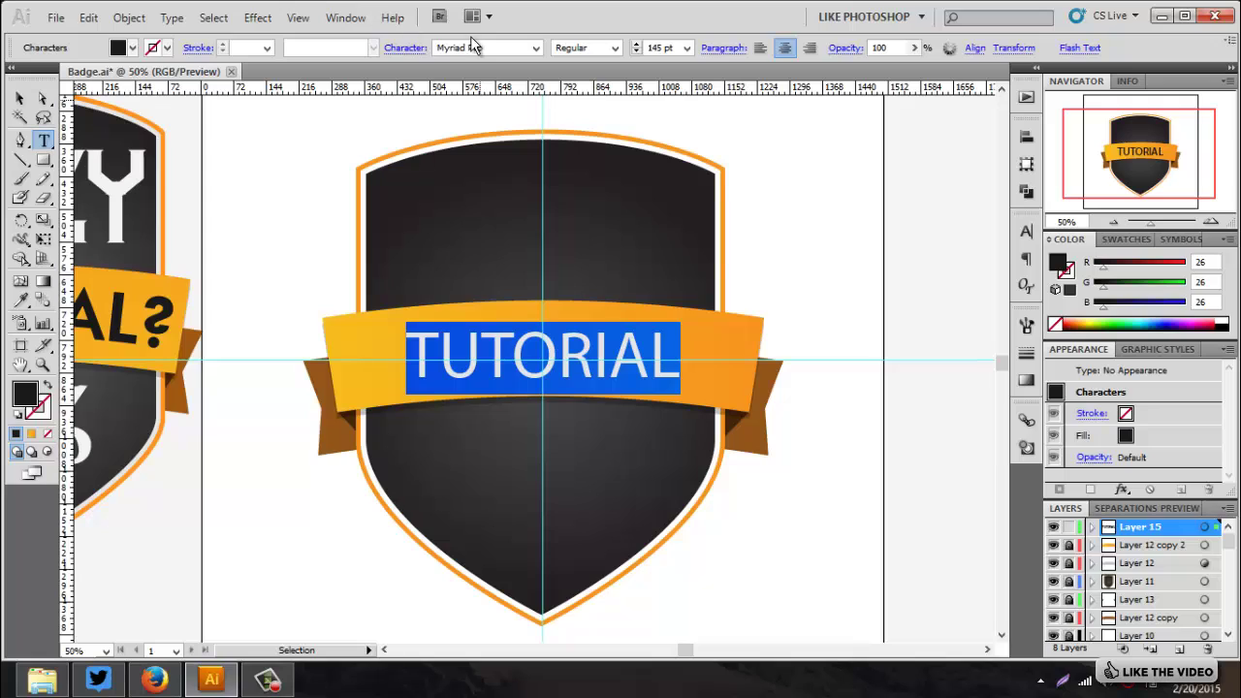
pyautogui.click(497, 49)
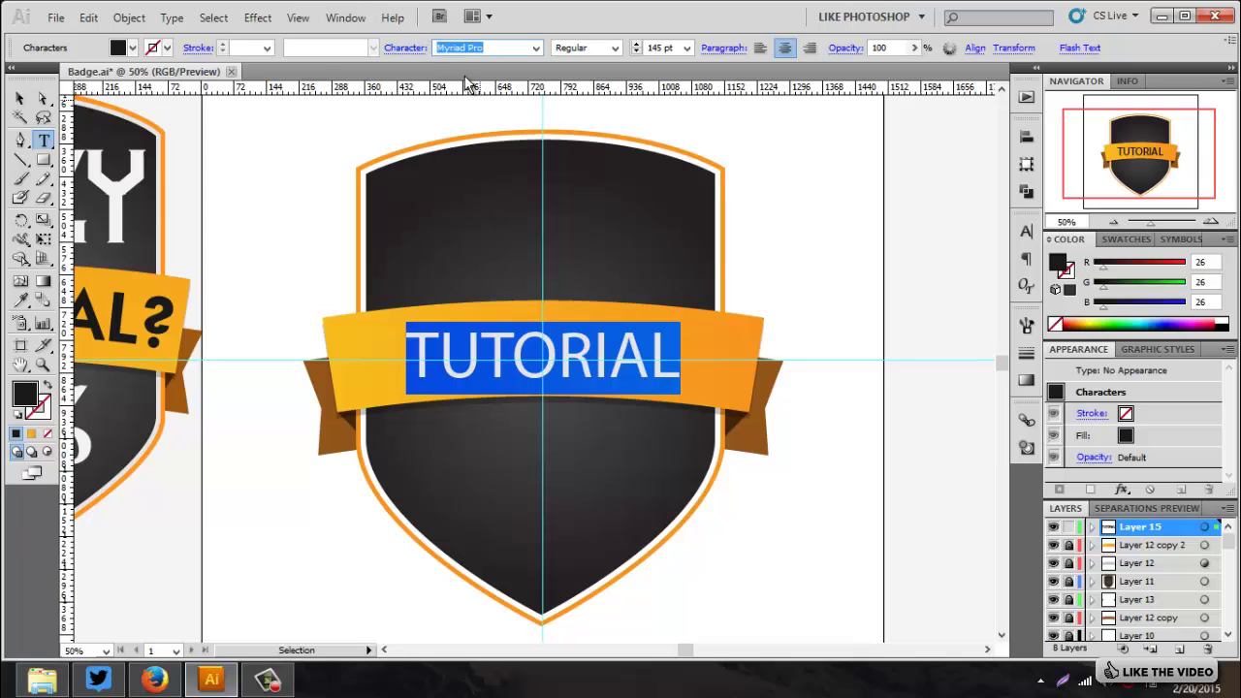
pyautogui.write('a_FuturaOrto Bold')
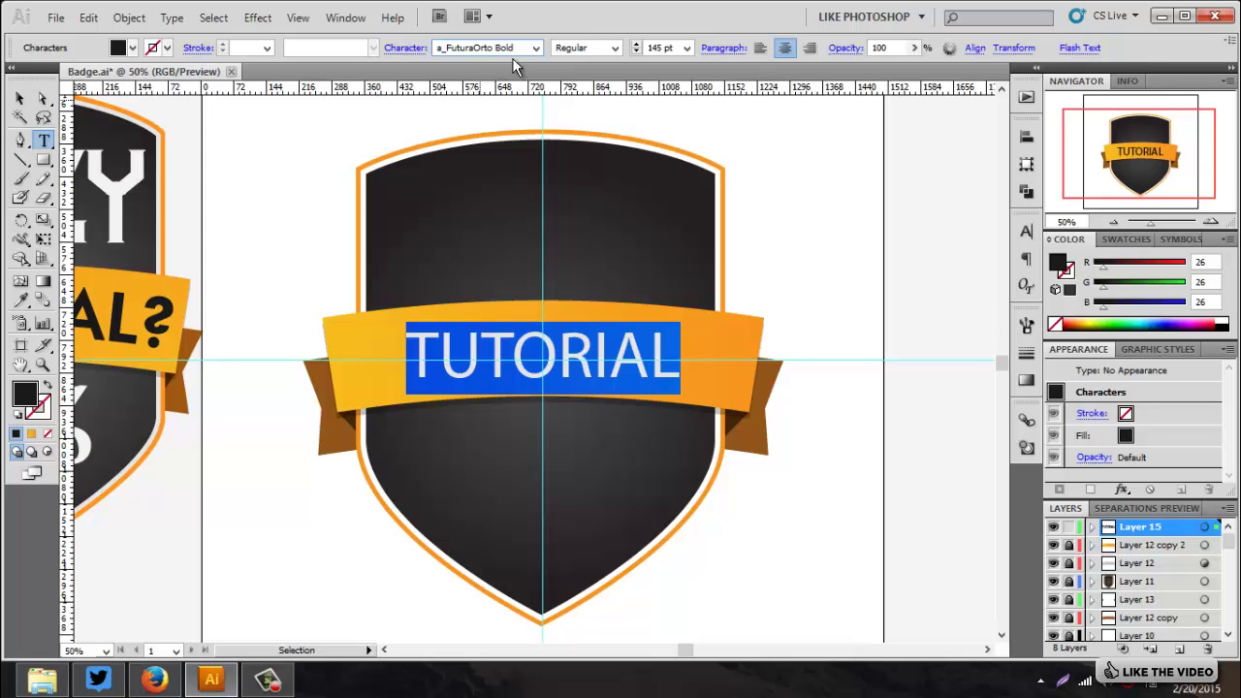
pyautogui.click(536, 48)
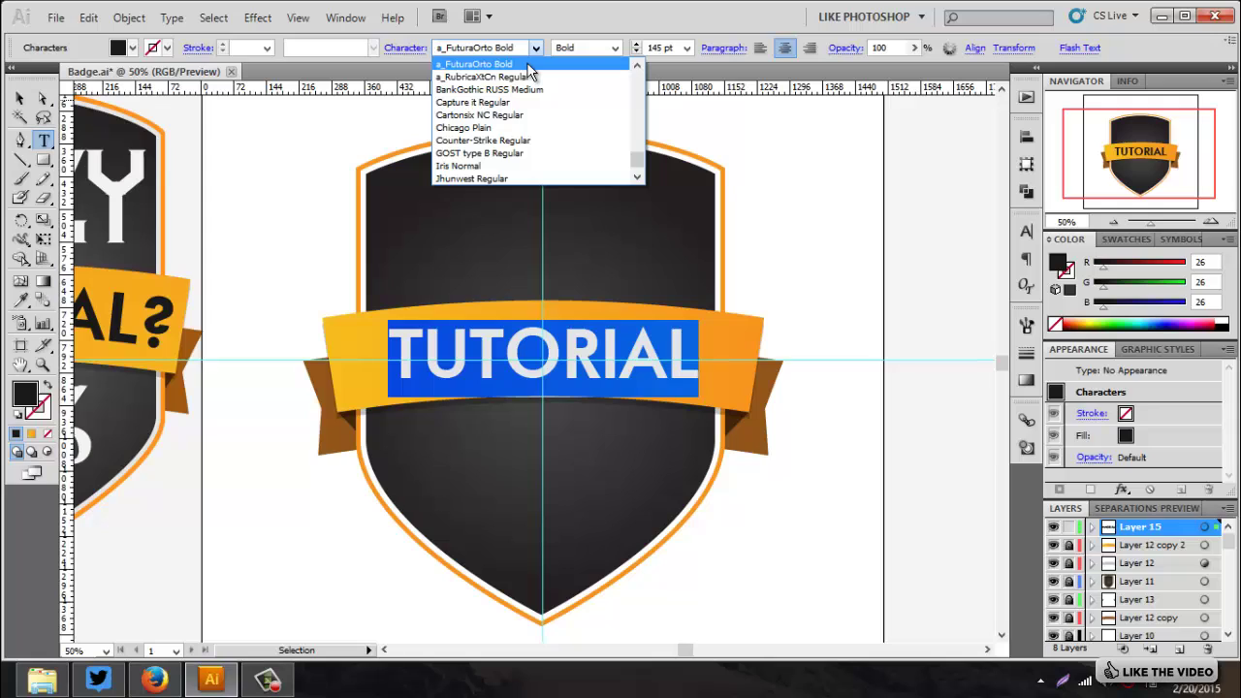
pyautogui.click(528, 65)
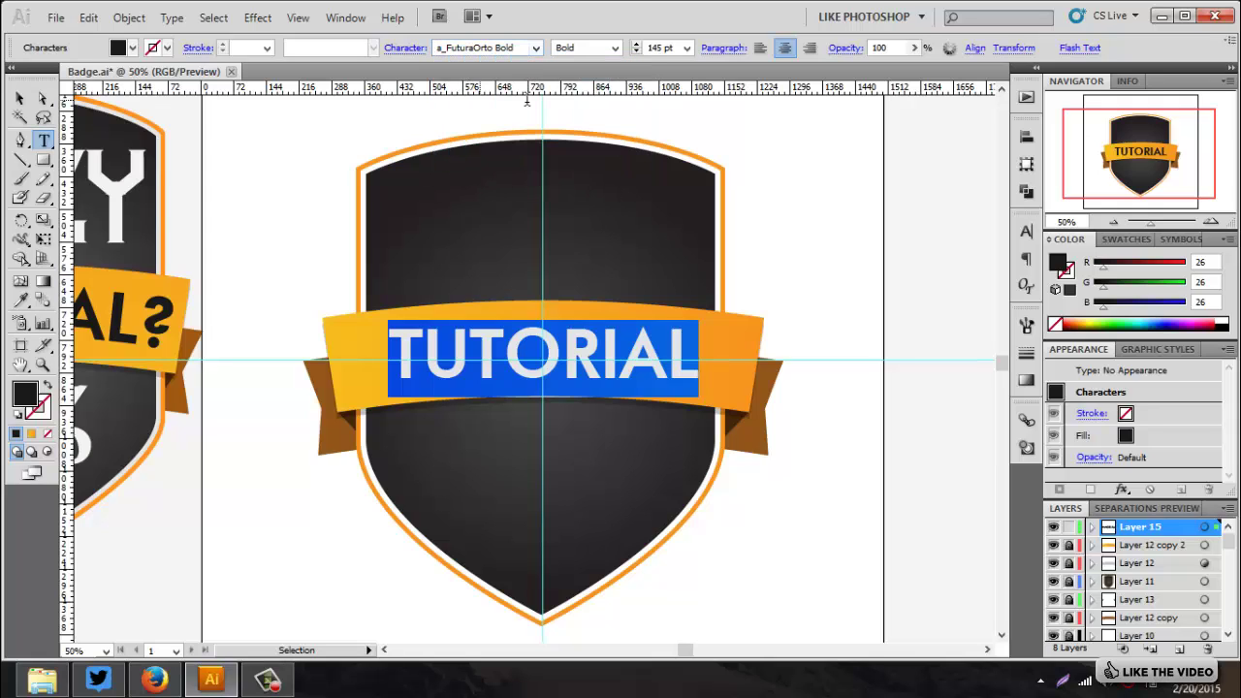
pyautogui.click(19, 100)
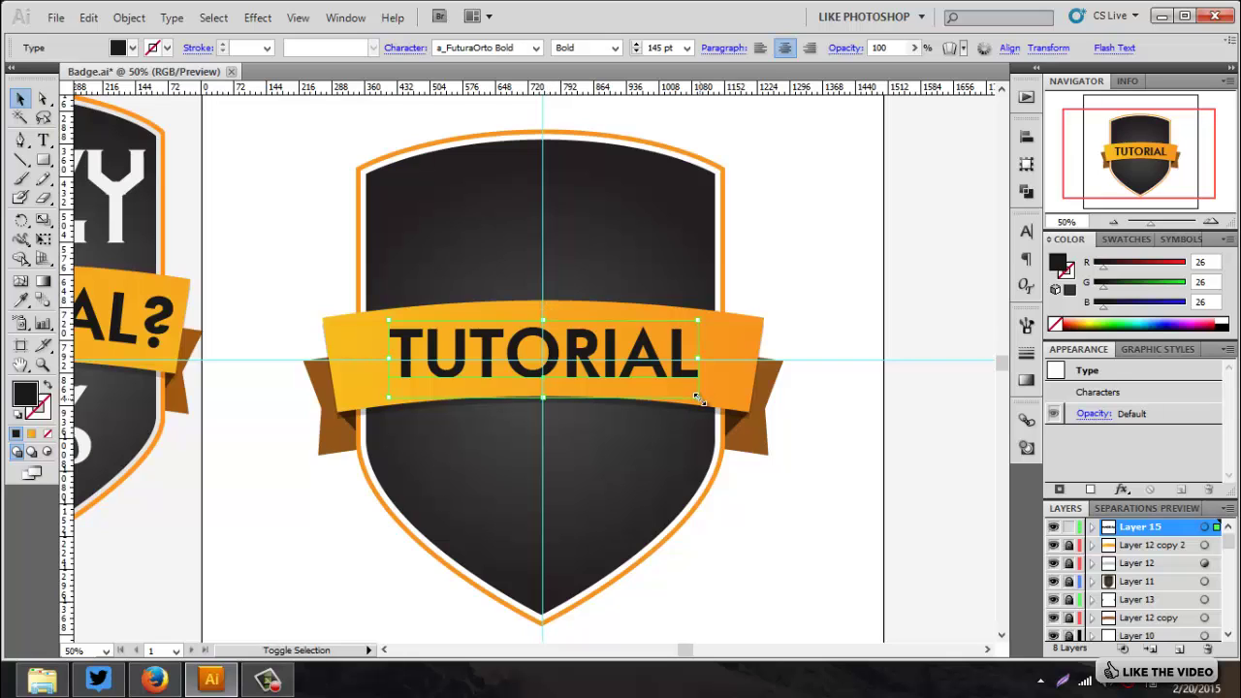
# Enlarge TUTORIAL and apply a 10% Arc warp.
pyautogui.moveTo(696, 398); pyautogui.dragTo(727, 415)
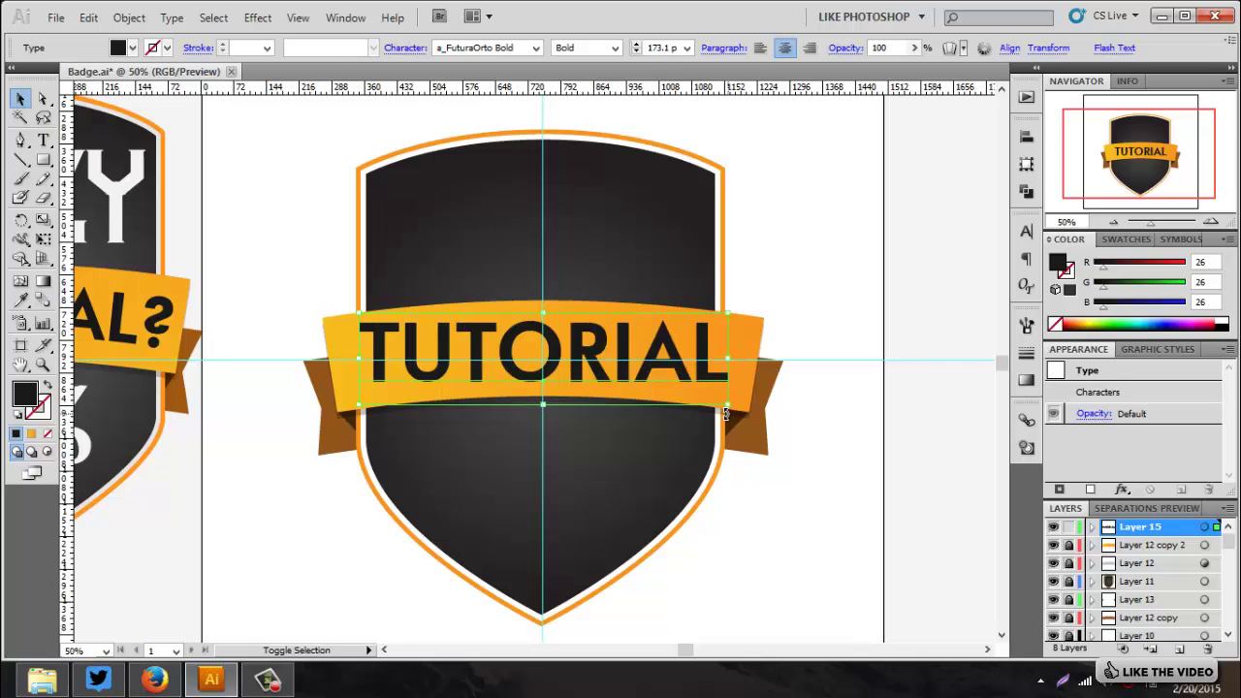
pyautogui.click(256, 18)
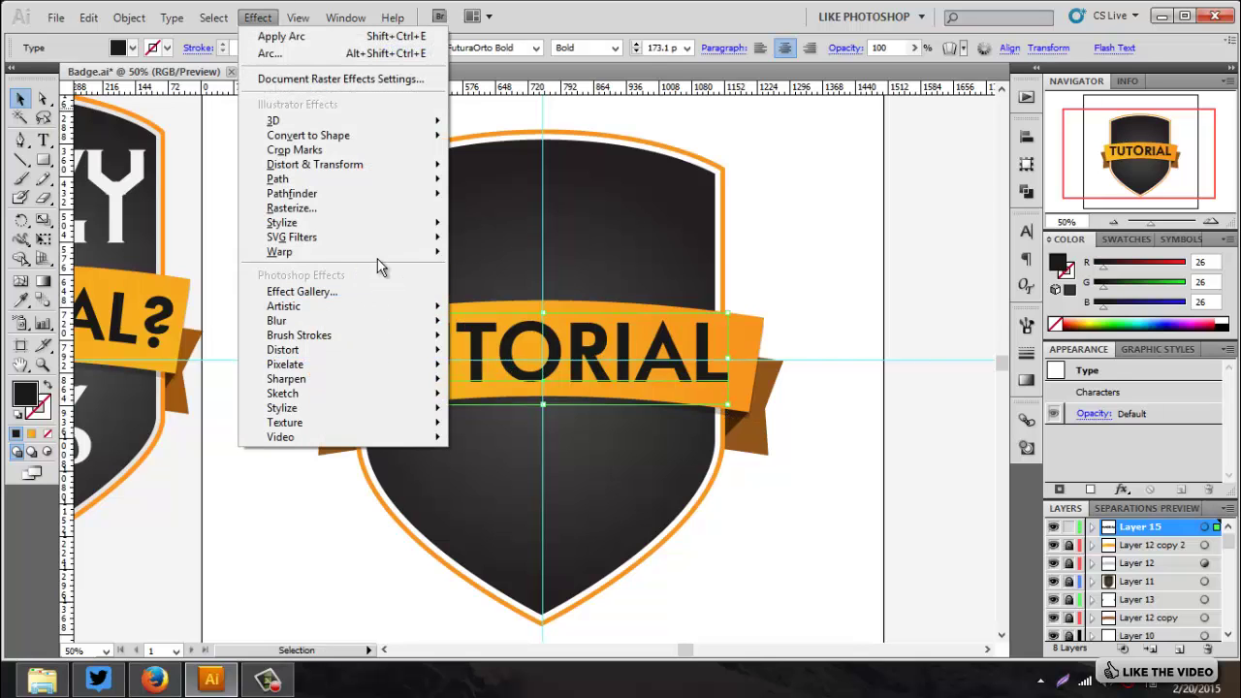
pyautogui.moveTo(380, 254)
pyautogui.click(475, 256)
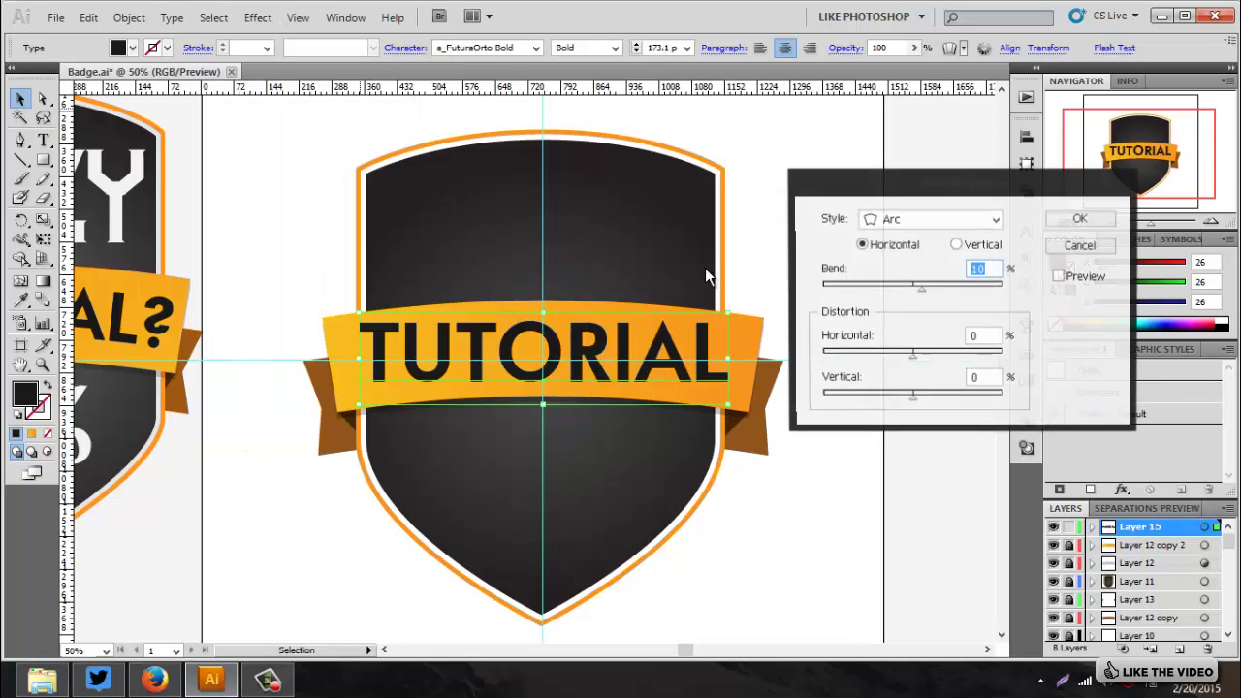
pyautogui.click(1060, 278)
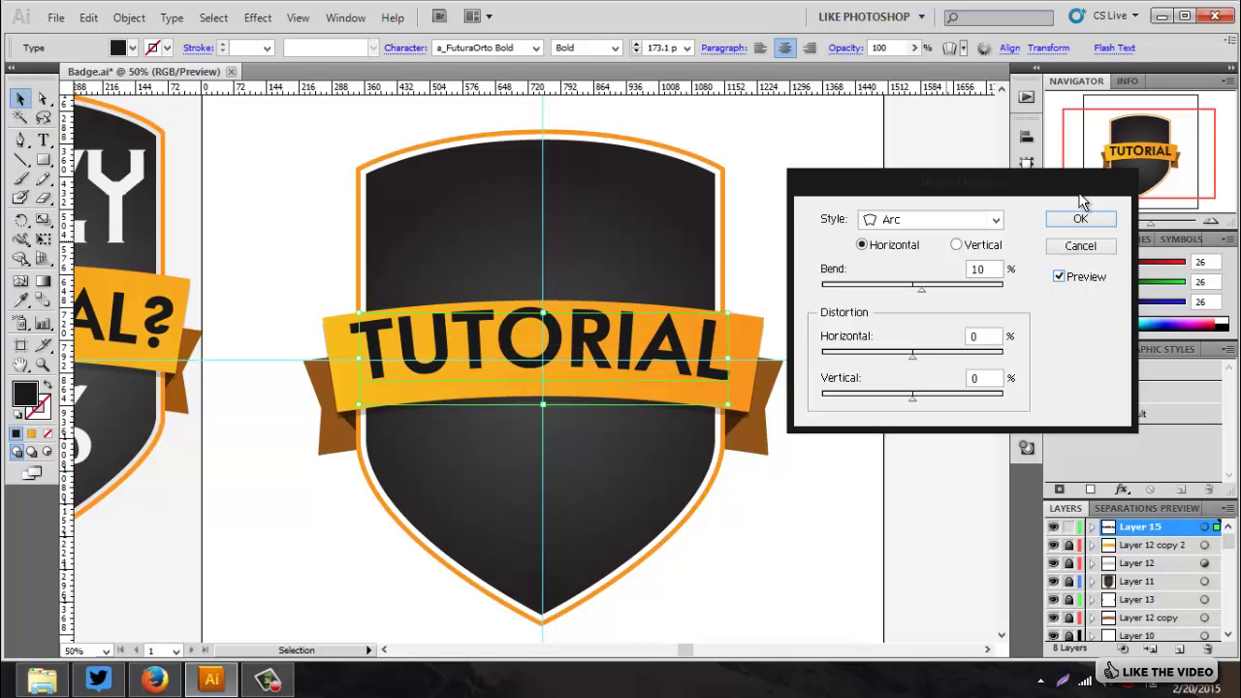
pyautogui.click(1078, 218)
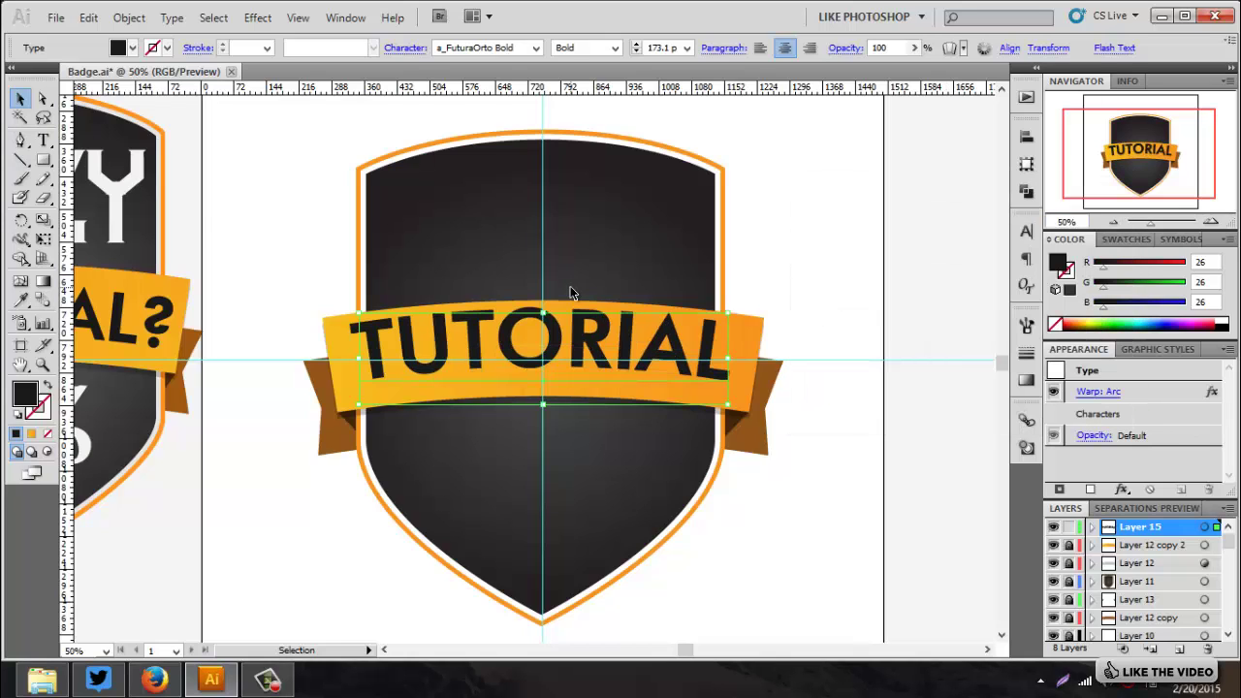
# Nudge TUTORIAL down and scale it to about 183 pt, then deselect.
pyautogui.press('Down')
pyautogui.press('Down')
pyautogui.press('Down')
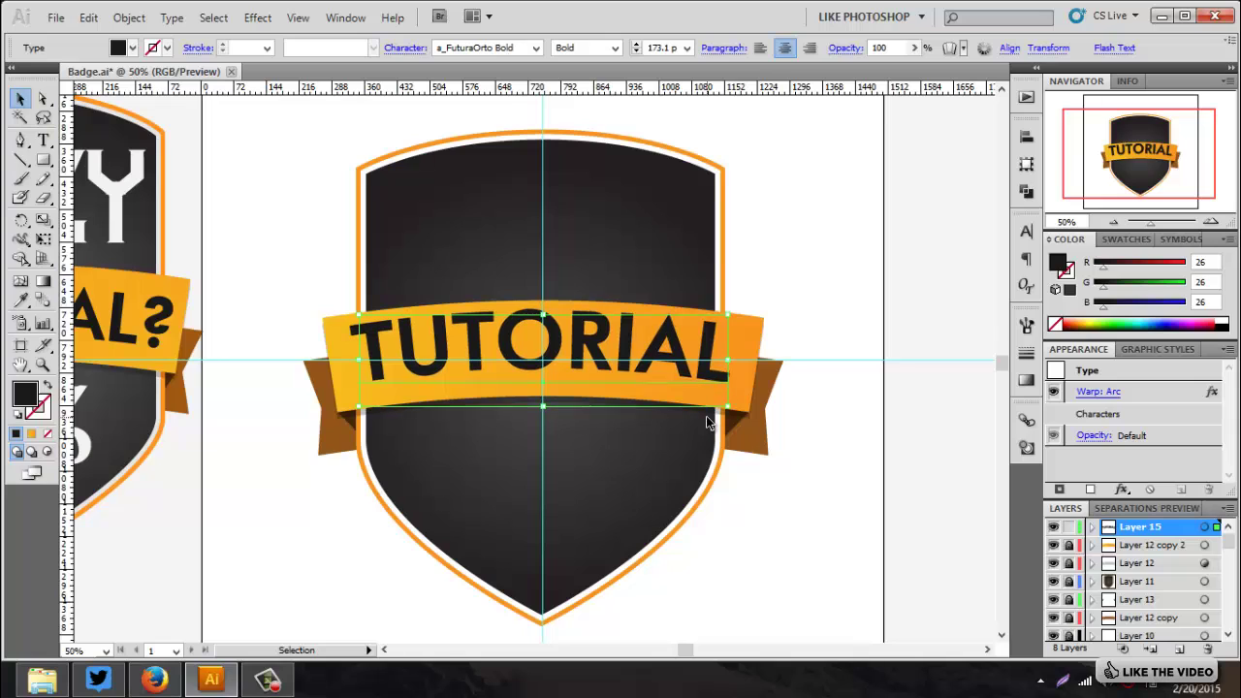
pyautogui.press('Down')
pyautogui.press('Down')
pyautogui.press('Down')
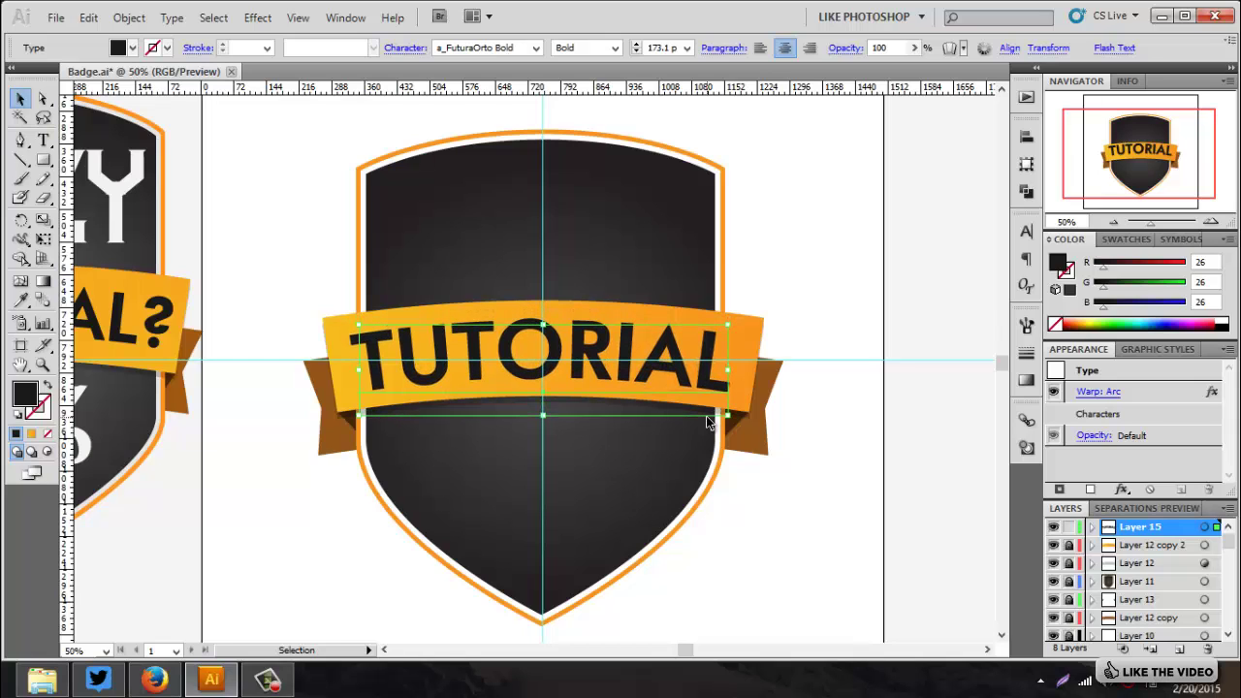
pyautogui.moveTo(727, 417); pyautogui.dragTo(743, 432)
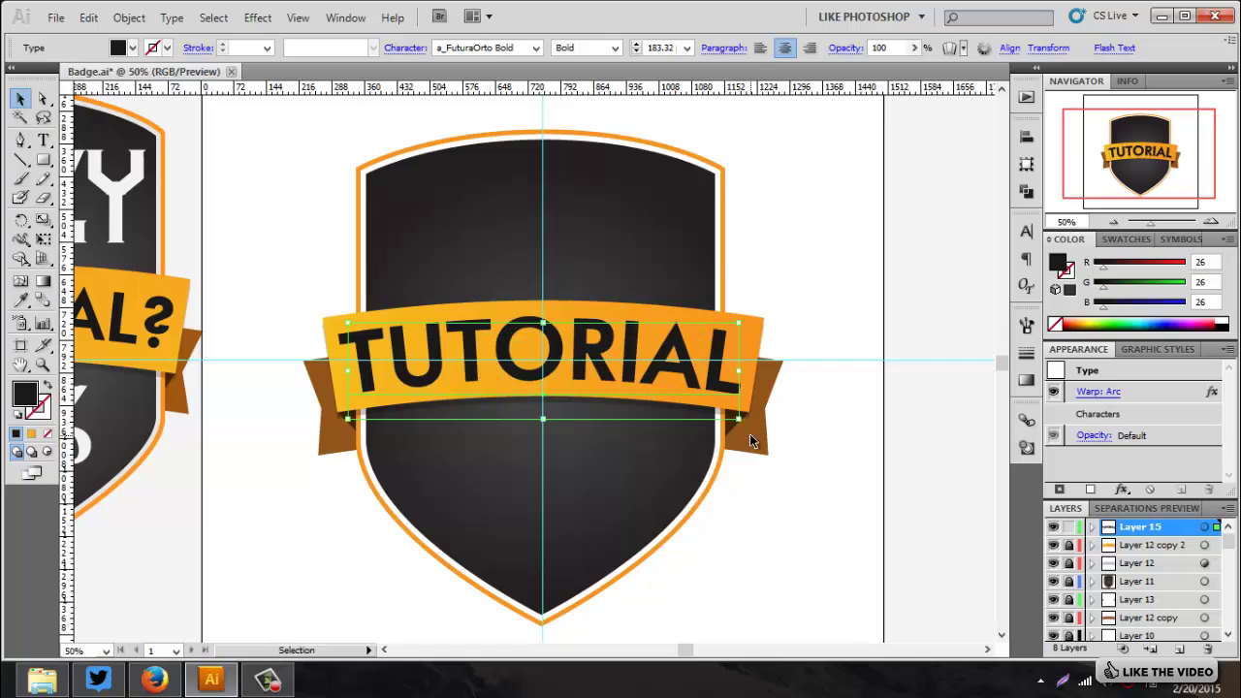
pyautogui.click(830, 497)
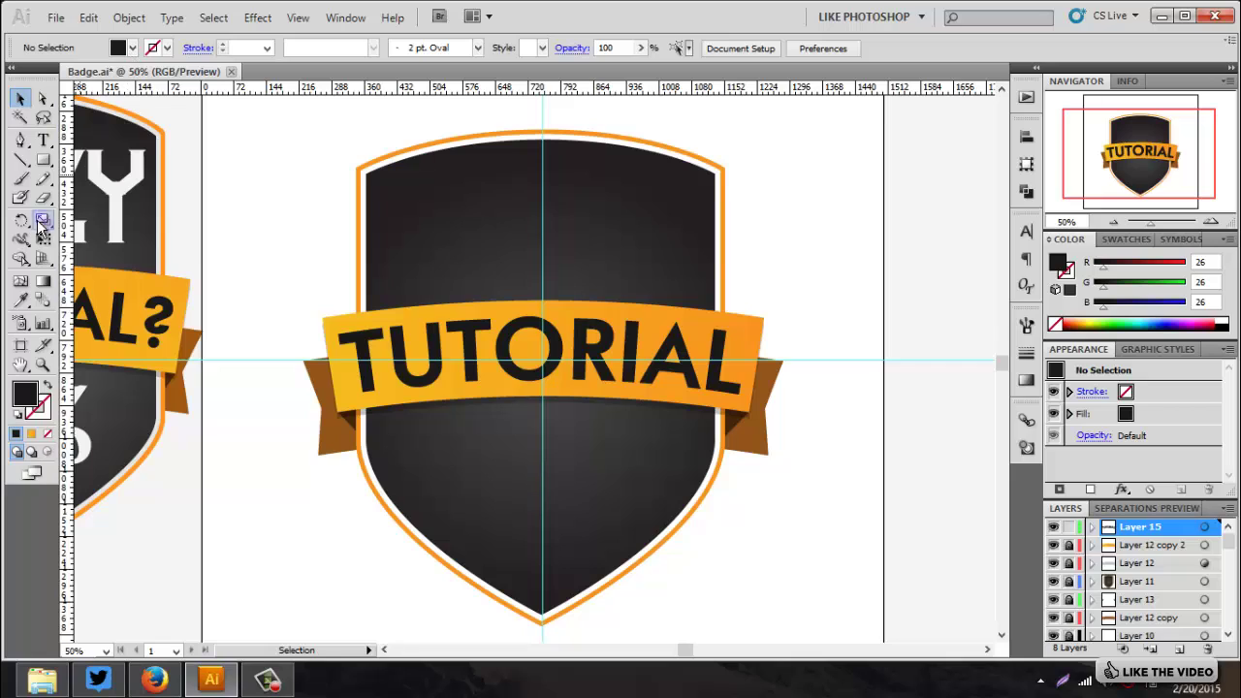
# Type QEHZY above TUTORIAL in white EE-Skyline.
pyautogui.click(43, 140)
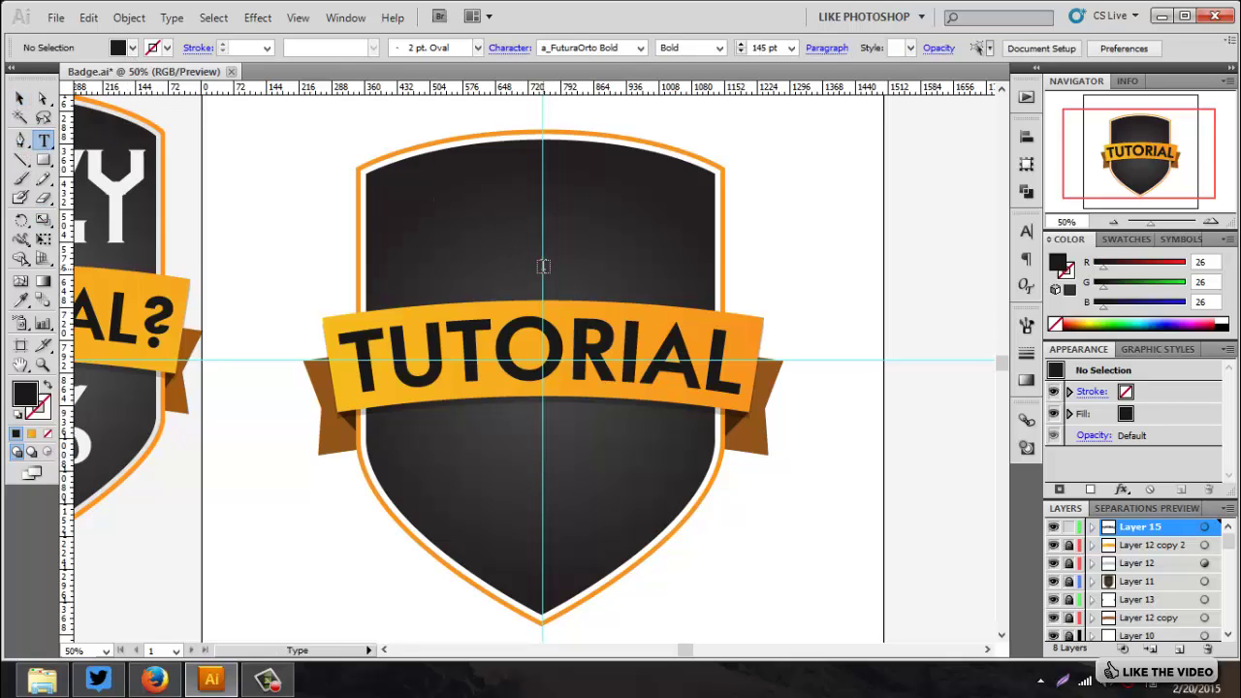
pyautogui.click(543, 266)
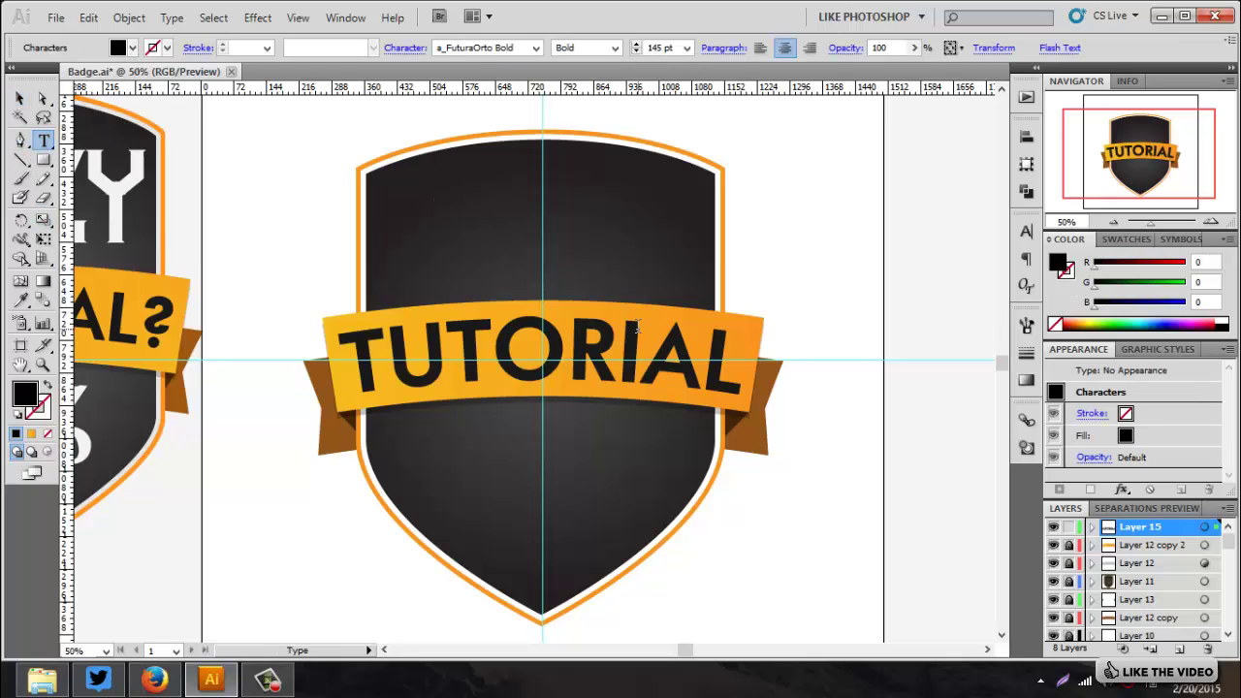
pyautogui.write('QEHZY')
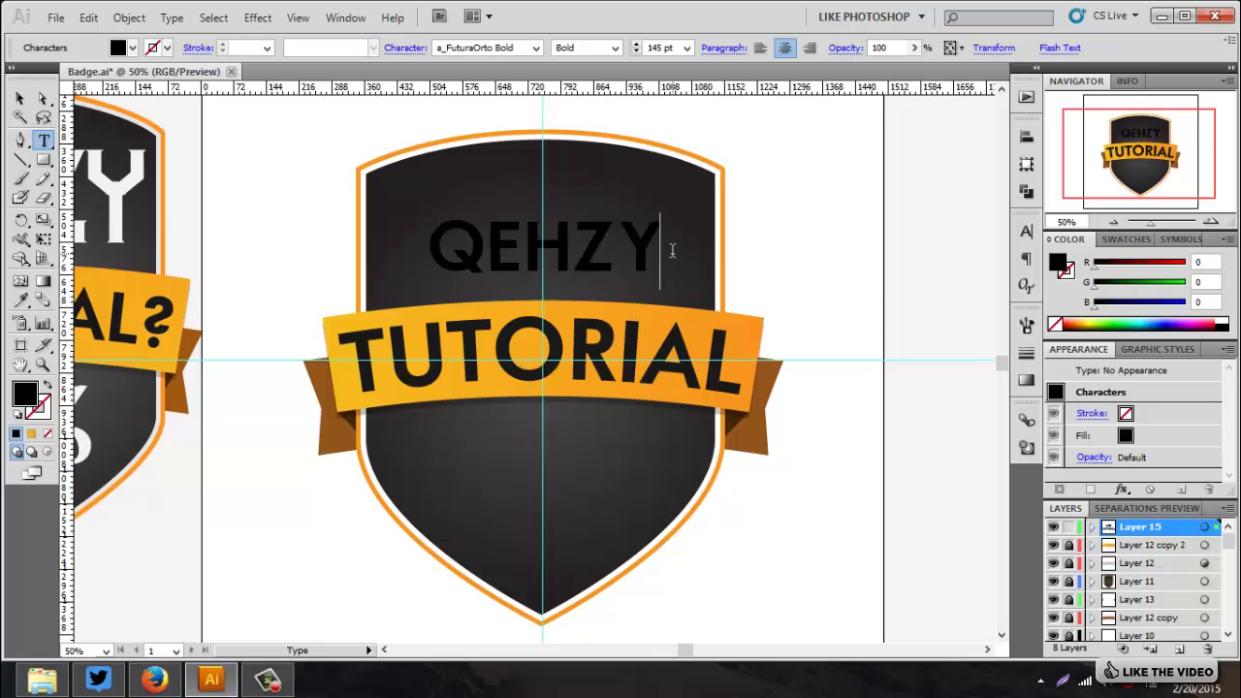
pyautogui.moveTo(672, 250); pyautogui.dragTo(379, 204)
pyautogui.click(132, 47)
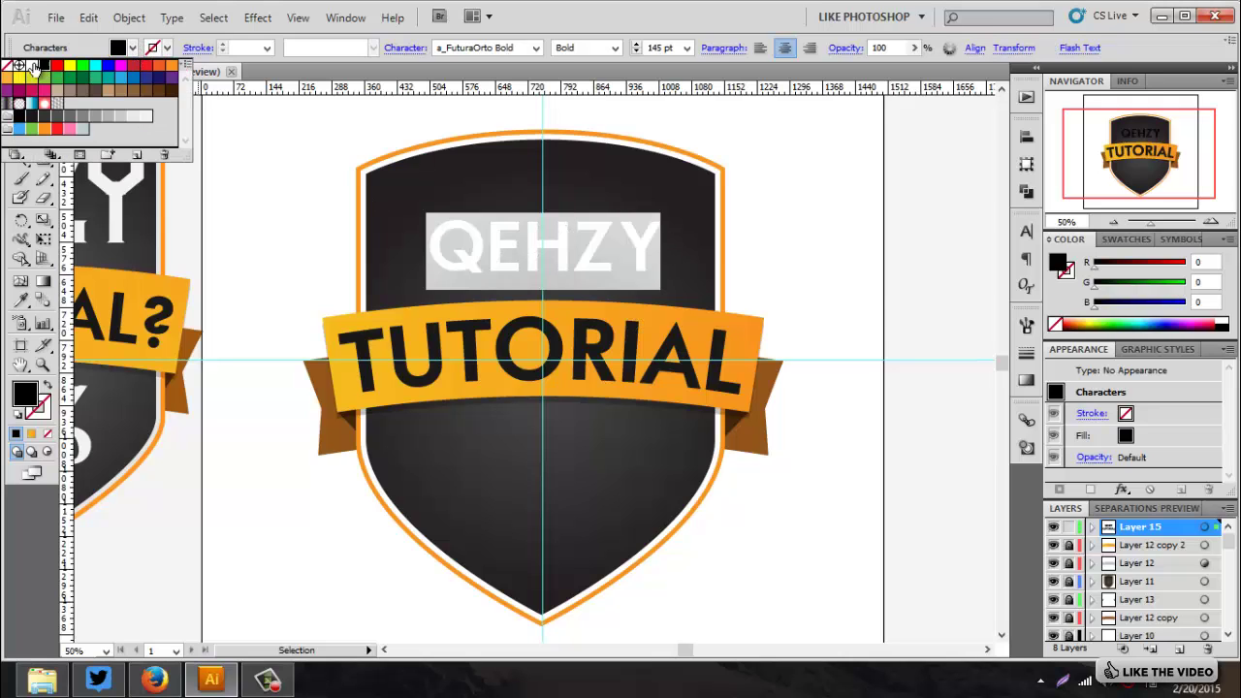
pyautogui.click(34, 66)
pyautogui.click(494, 49)
pyautogui.click(485, 48)
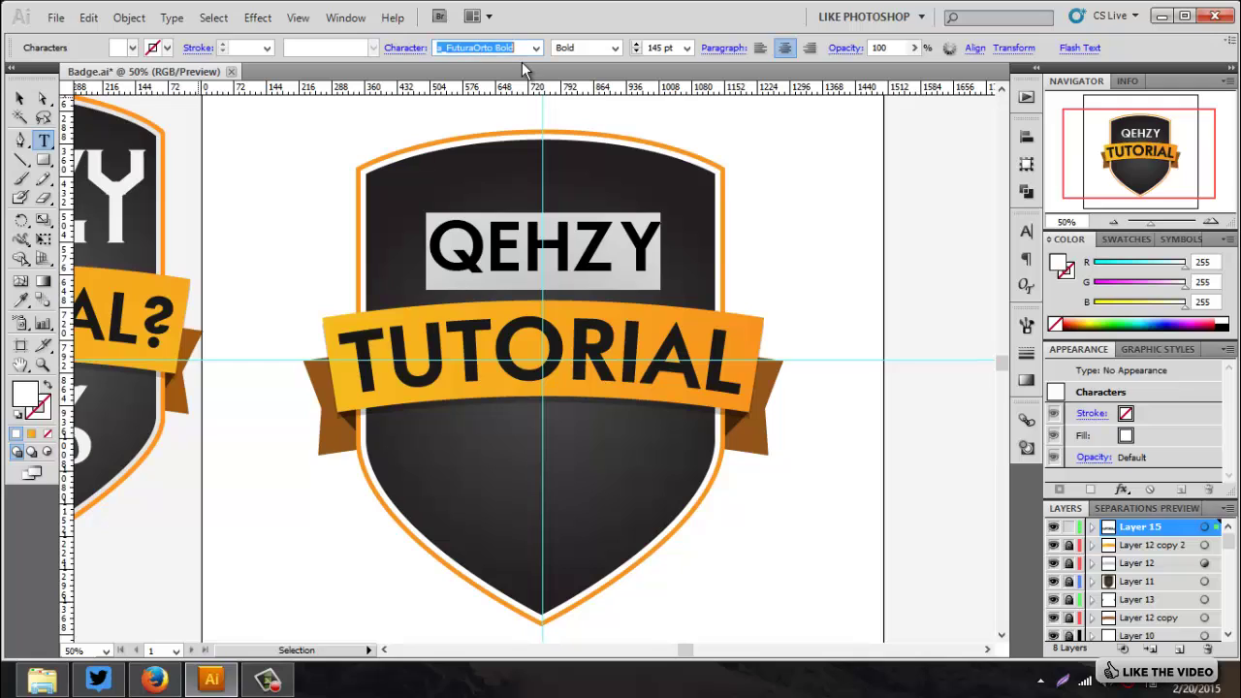
pyautogui.write('EE-Skyline')
pyautogui.click(535, 48)
pyautogui.click(446, 77)
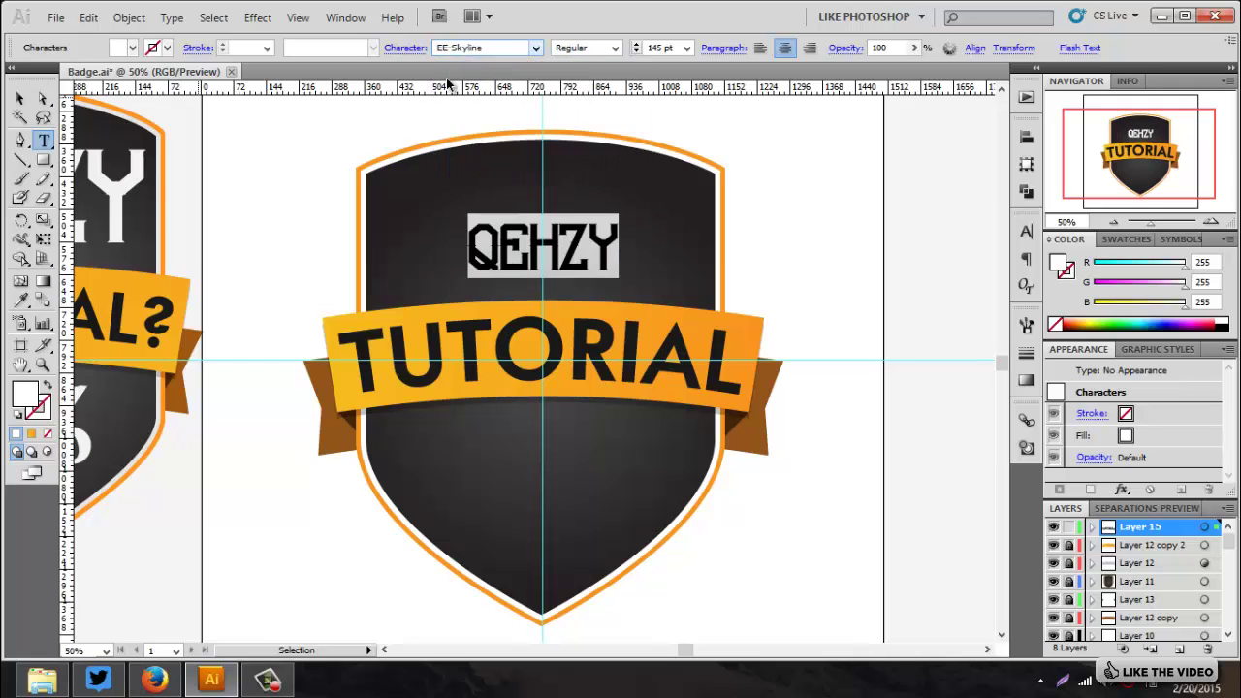
pyautogui.click(17, 99)
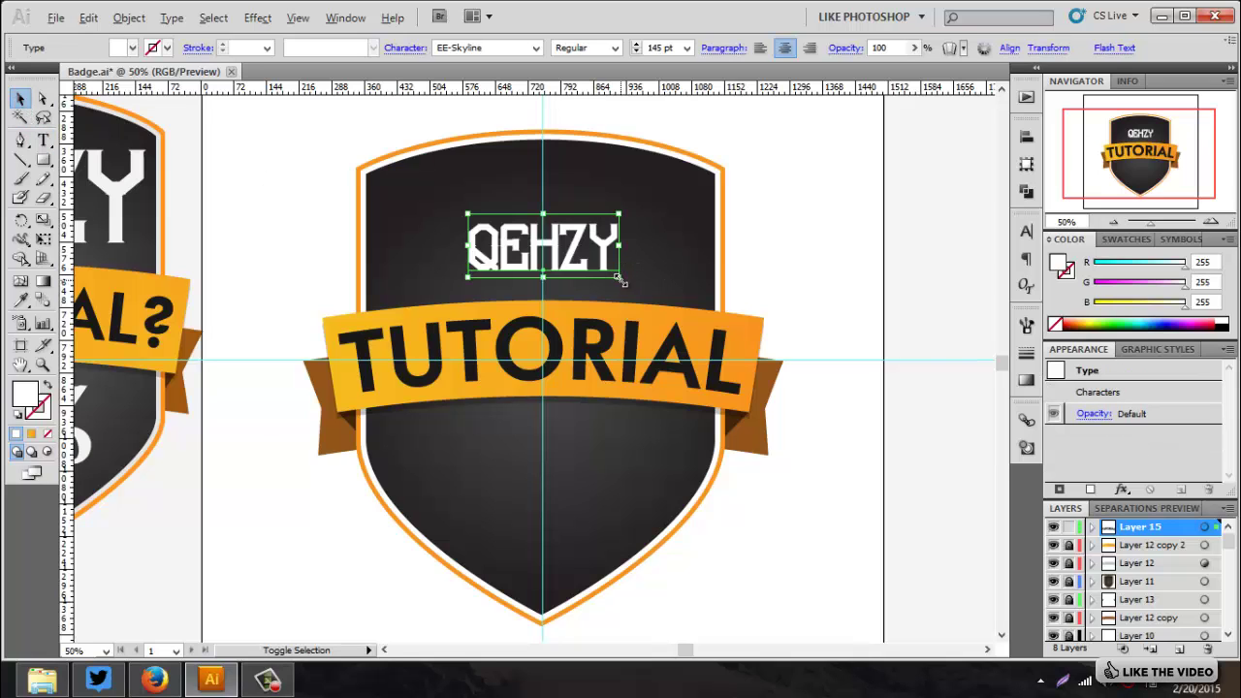
# Enlarge QEHZY to about 311.61 pt, nudge it up, and copy it below the ribbon.
pyautogui.moveTo(619, 279); pyautogui.dragTo(708, 323)
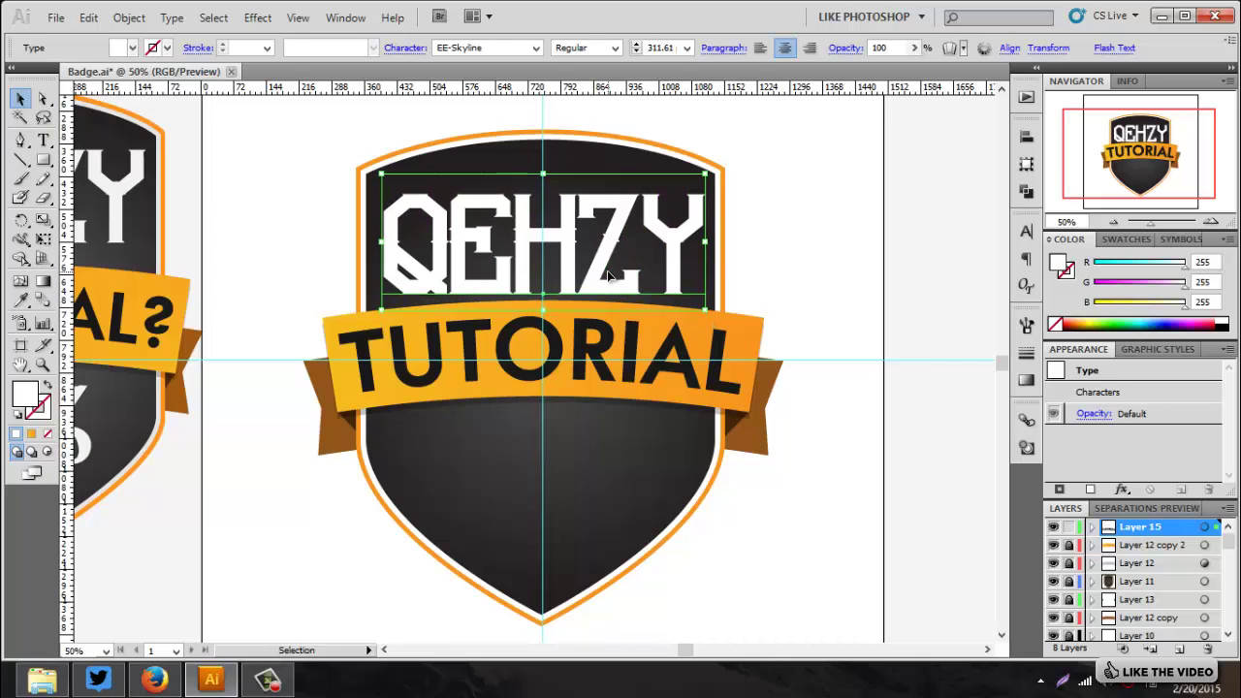
pyautogui.moveTo(609, 278); pyautogui.dragTo(608, 271)
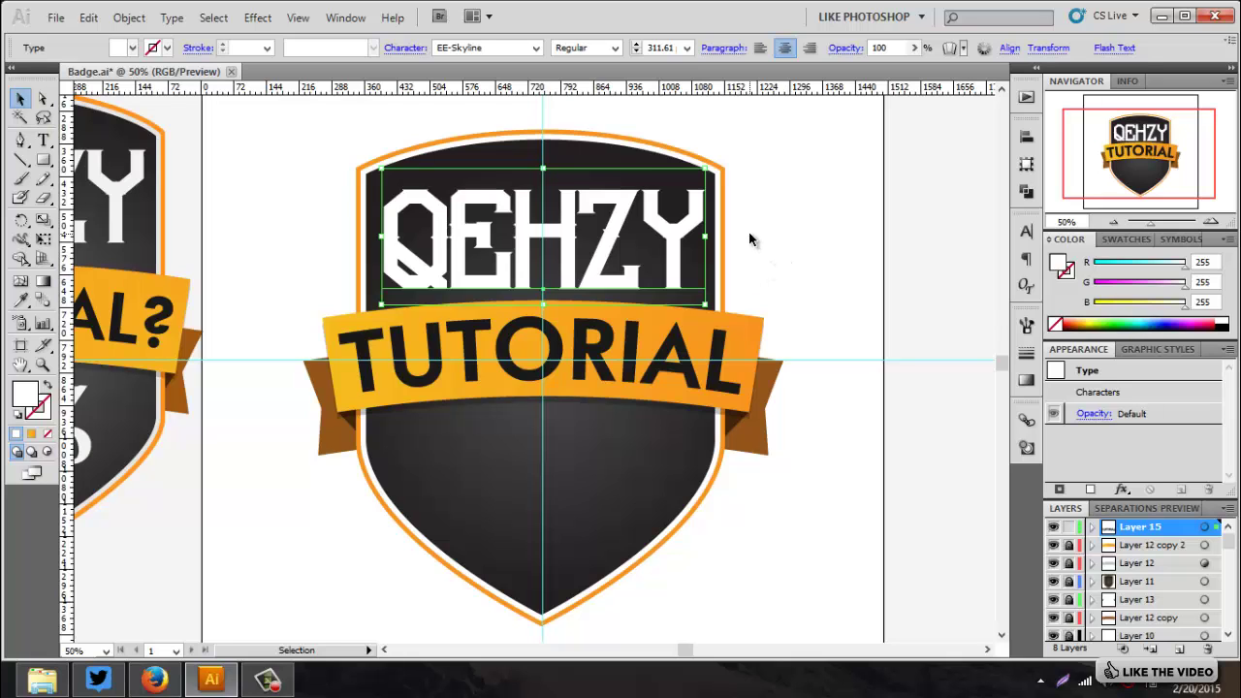
pyautogui.hotkey('ctrl', 'alt')
pyautogui.moveTo(613, 243); pyautogui.dragTo(609, 462)
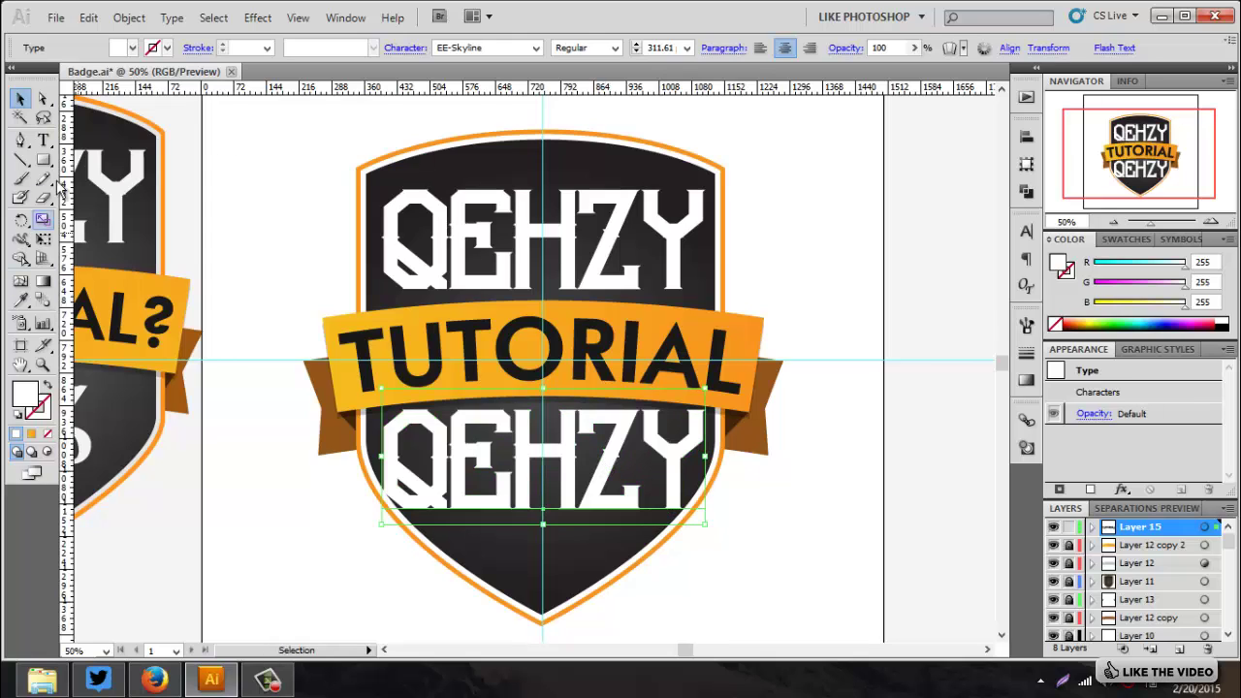
# Replace the lower QEHZY copy with 'FEB 20 2015' and set it to 200 pt.
pyautogui.click(43, 139)
pyautogui.moveTo(690, 449); pyautogui.dragTo(381, 455)
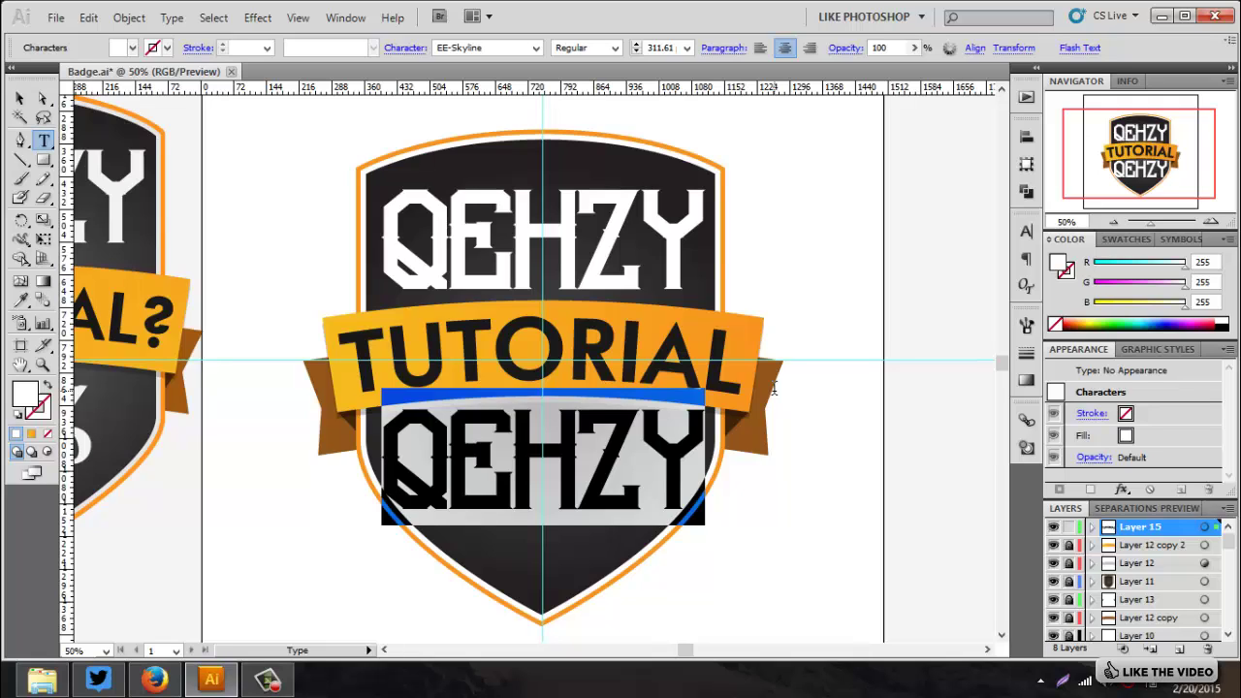
pyautogui.write('FEB')
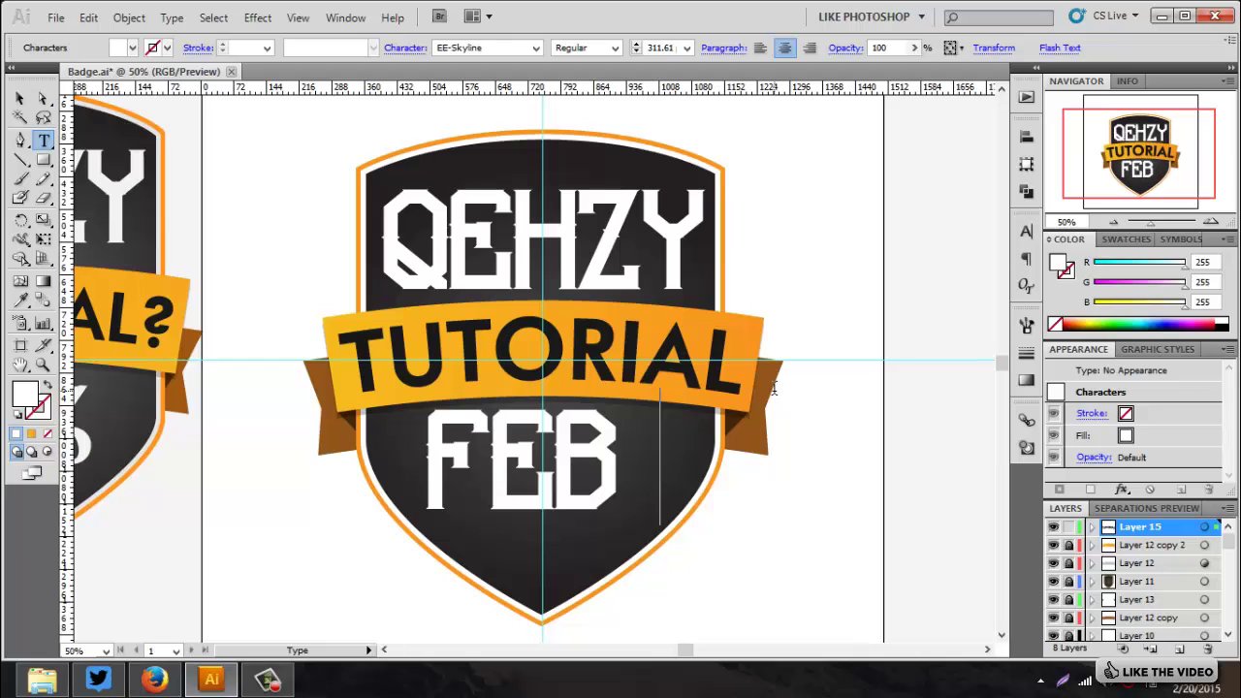
pyautogui.write(' 20 2015')
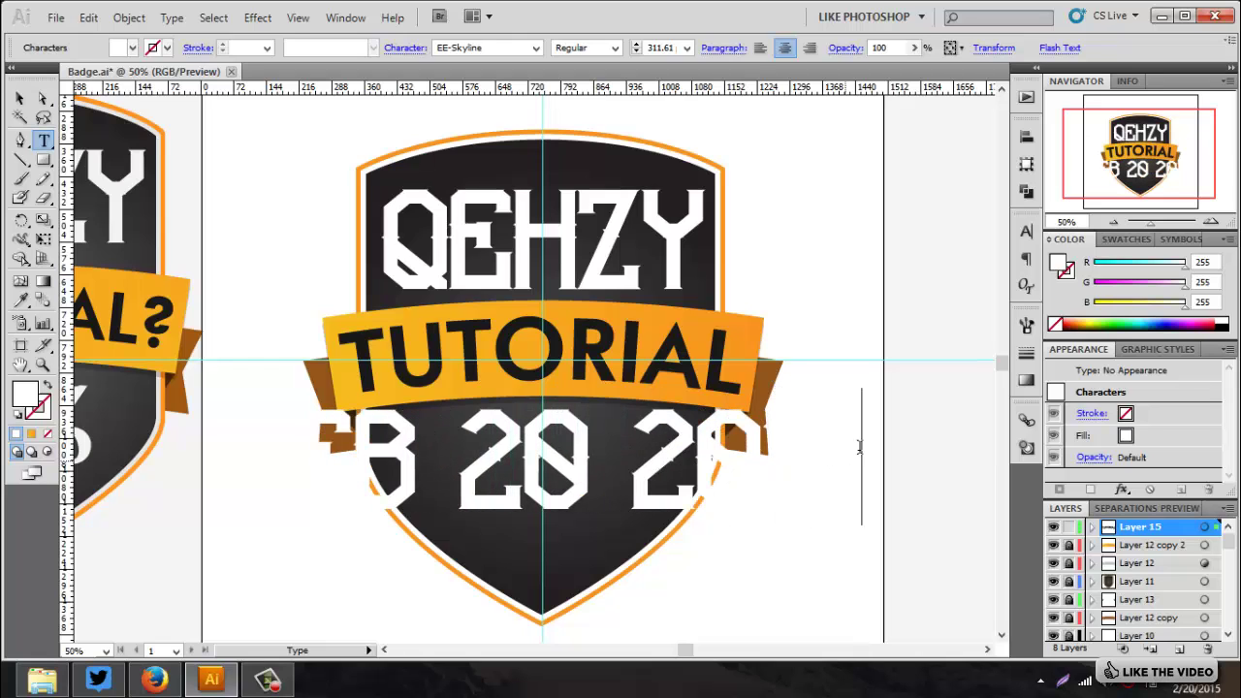
pyautogui.moveTo(858, 447); pyautogui.dragTo(155, 436)
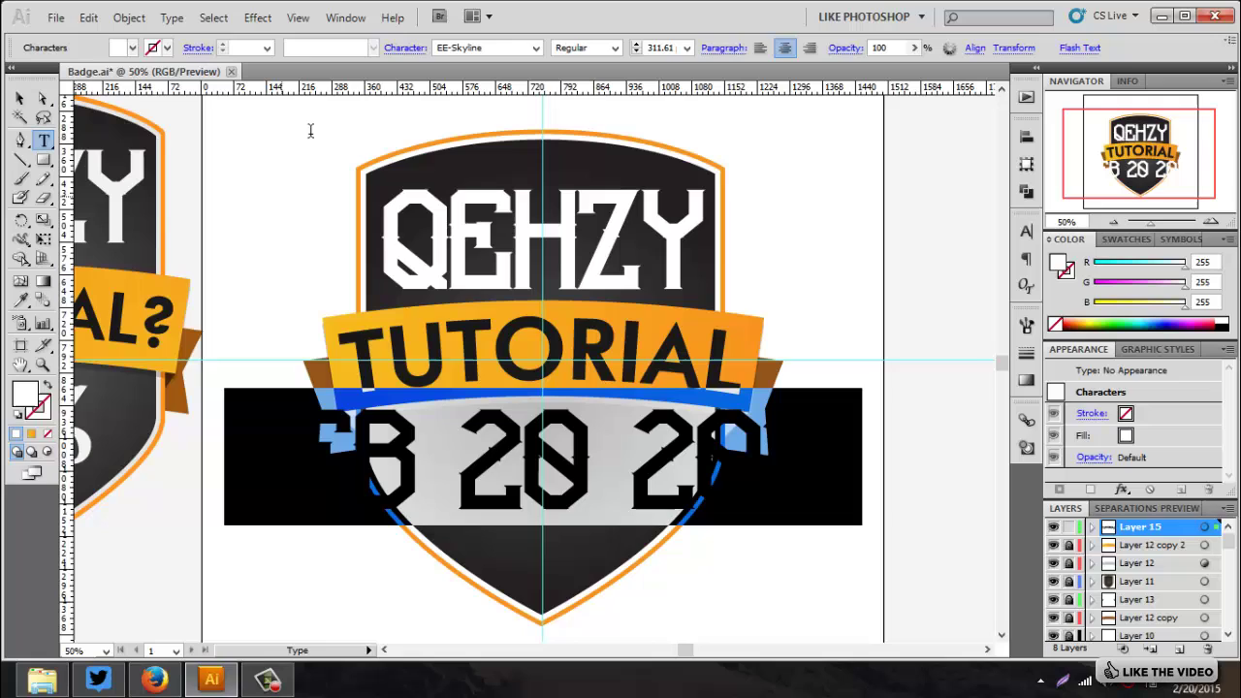
pyautogui.click(658, 50)
pyautogui.write('200')
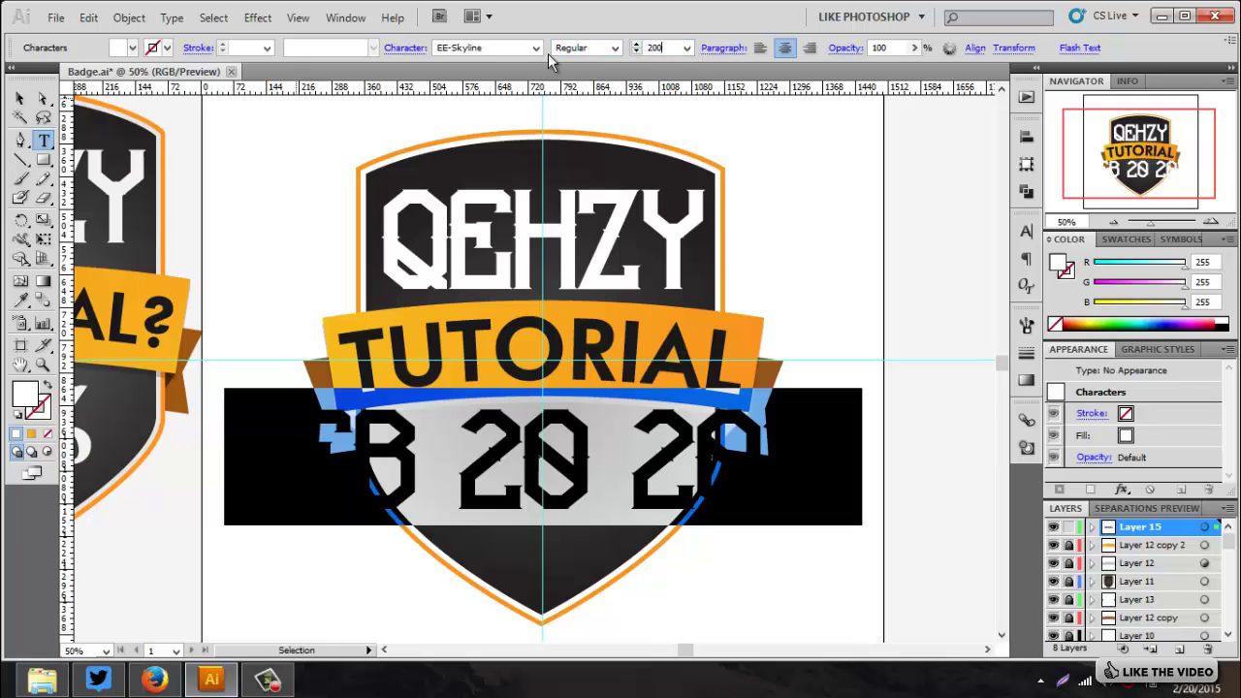
pyautogui.press('Return')
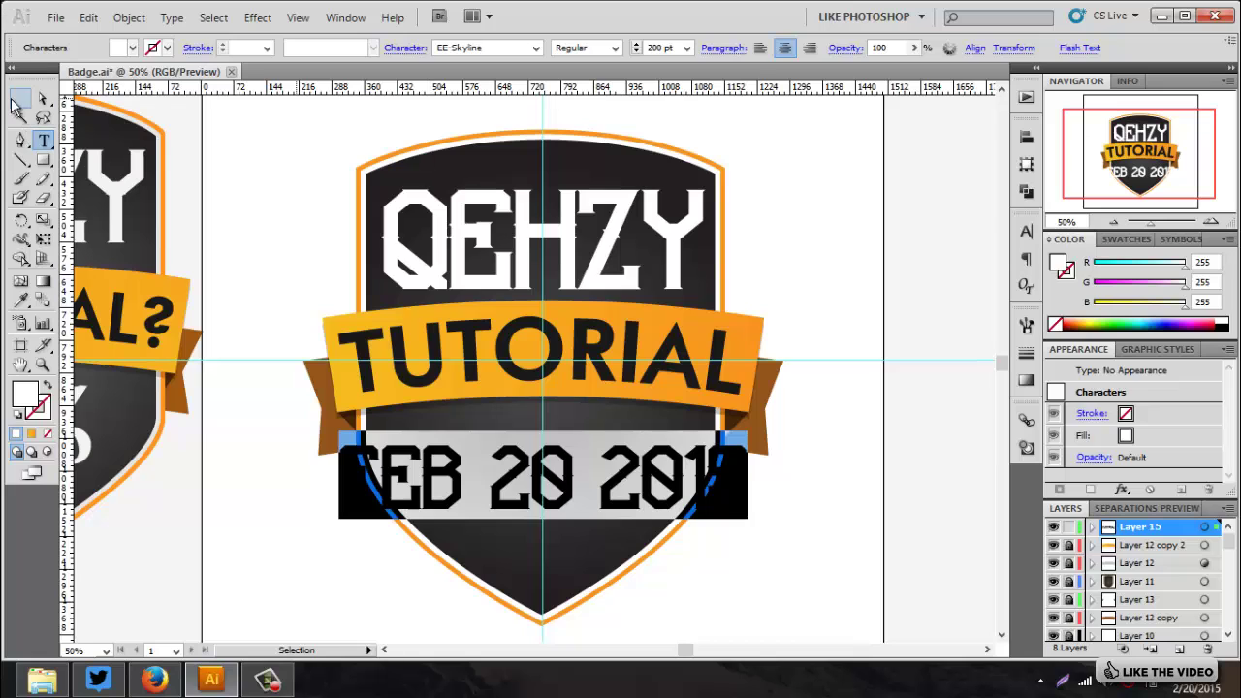
# Shrink the date line to about 150 pt and nudge it up inside the shield.
pyautogui.click(19, 97)
pyautogui.moveTo(749, 523); pyautogui.dragTo(698, 506)
pyautogui.press('Up')
pyautogui.press('Up')
pyautogui.press('Up')
pyautogui.press('Up')
pyautogui.press('Up')
pyautogui.press('Up')
pyautogui.press('Up')
pyautogui.press('Up')
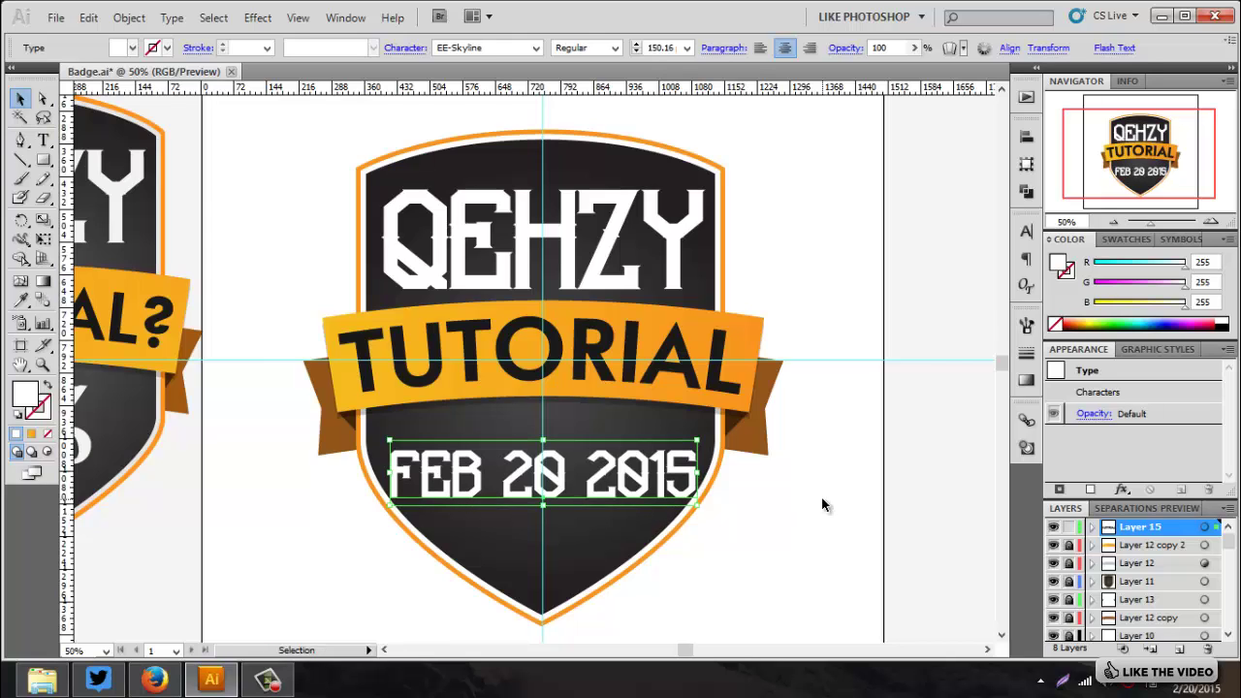
pyautogui.press('Up')
pyautogui.press('Up')
pyautogui.press('Up')
pyautogui.press('Up')
pyautogui.press('Up')
pyautogui.press('Up')
pyautogui.press('Up')
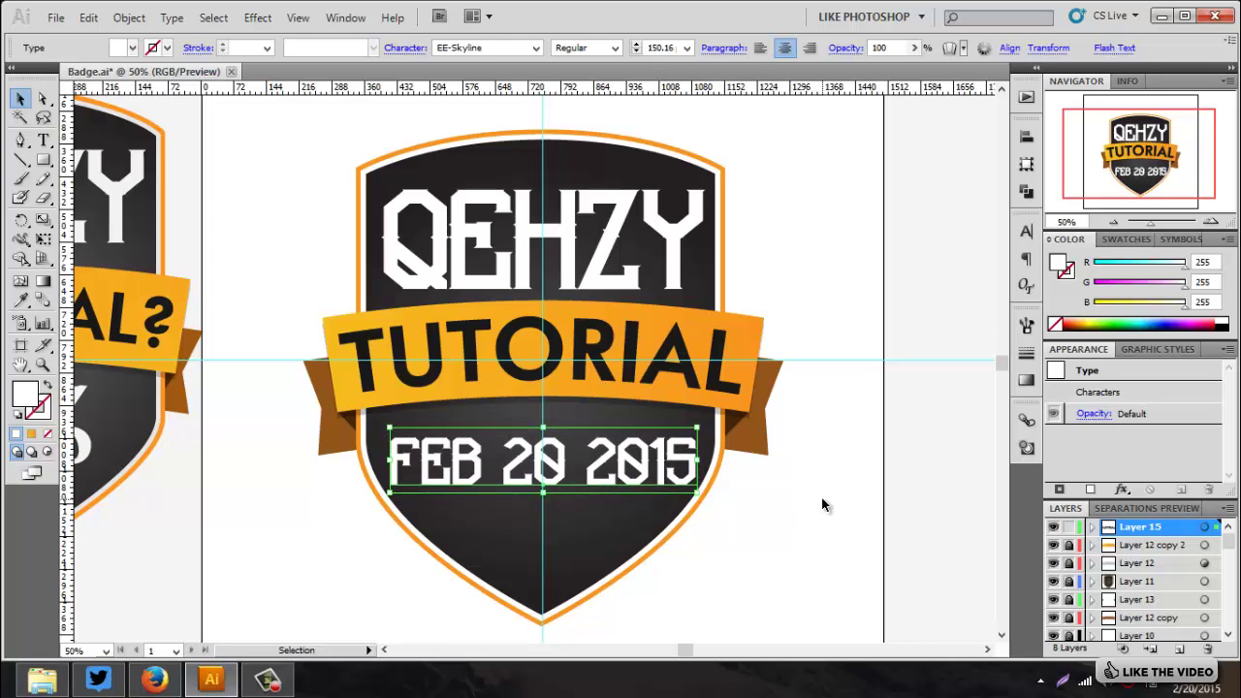
pyautogui.press('Up')
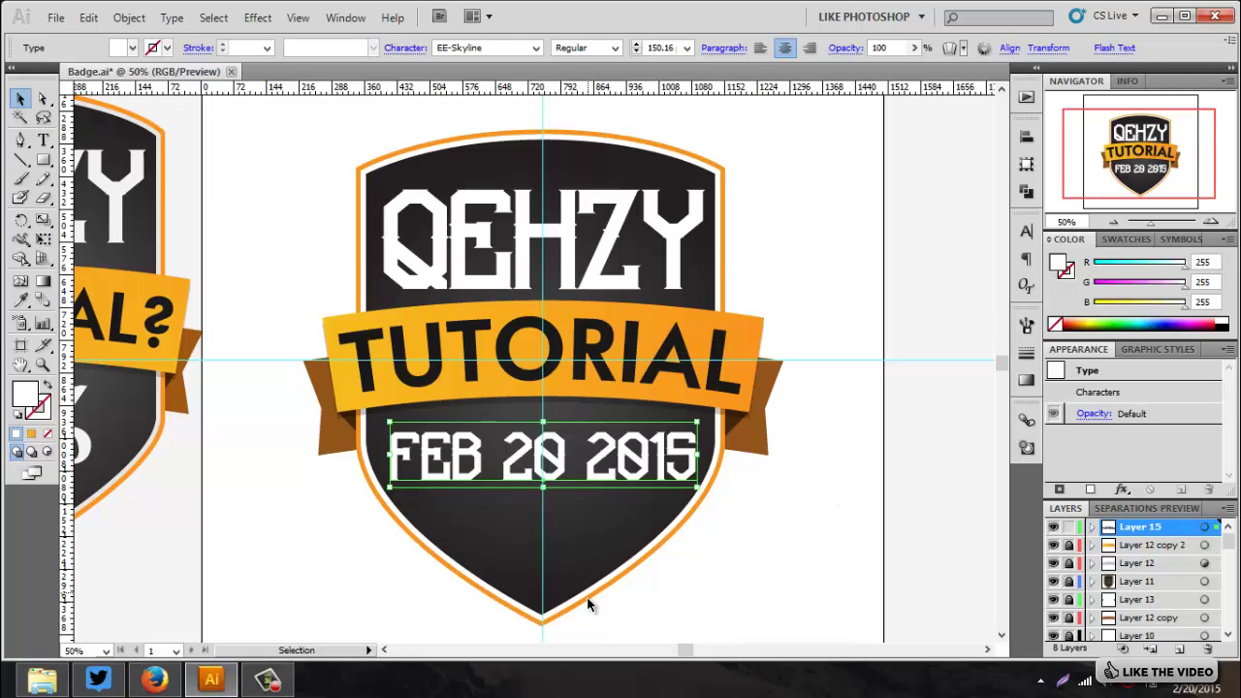
pyautogui.click(762, 564)
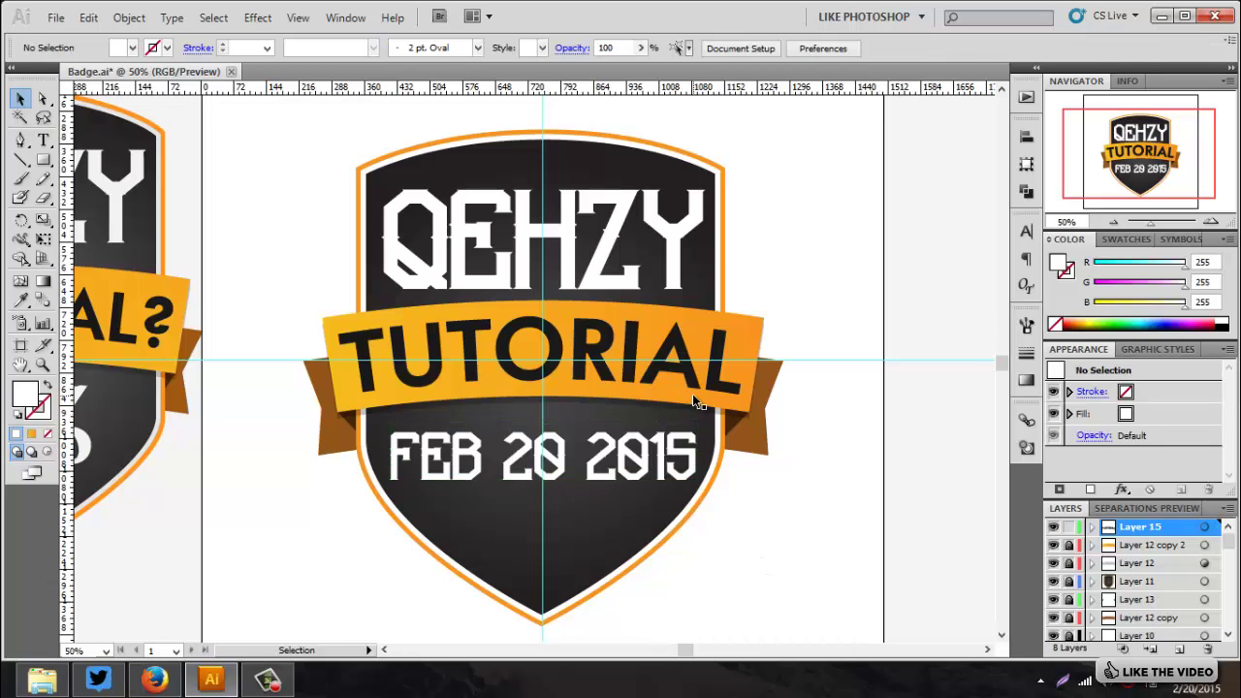
# Replace the date text with '20%'.
pyautogui.click(43, 139)
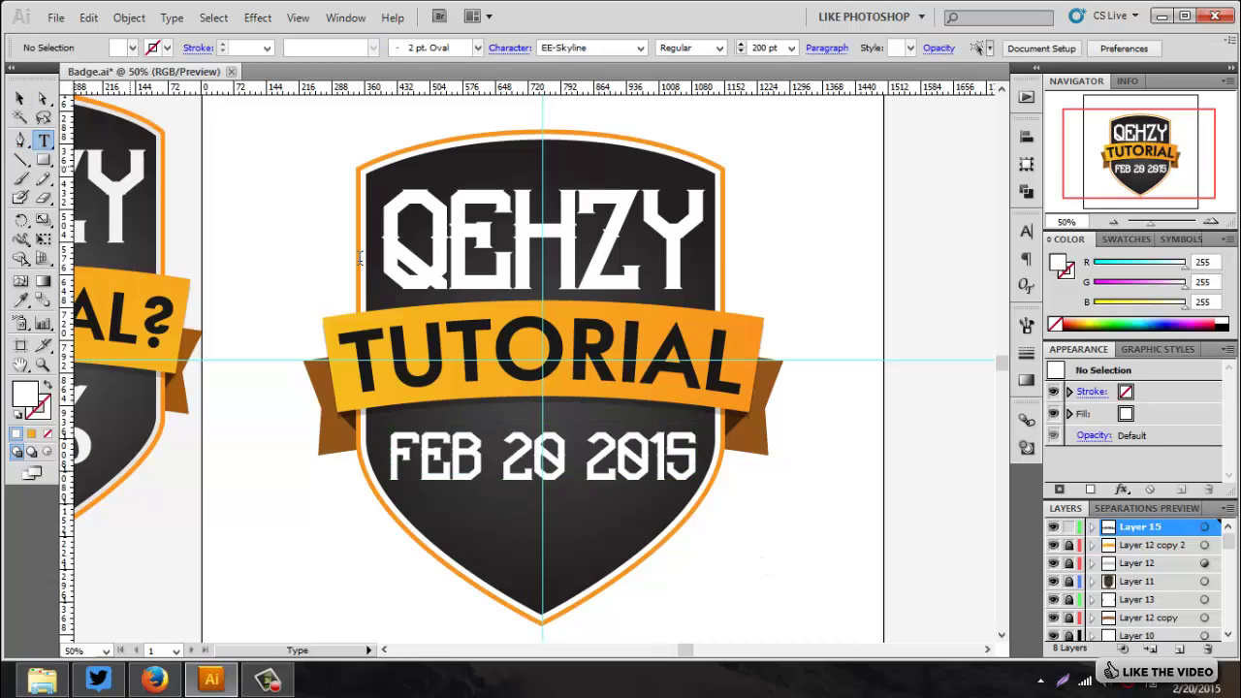
pyautogui.moveTo(691, 462); pyautogui.dragTo(388, 461)
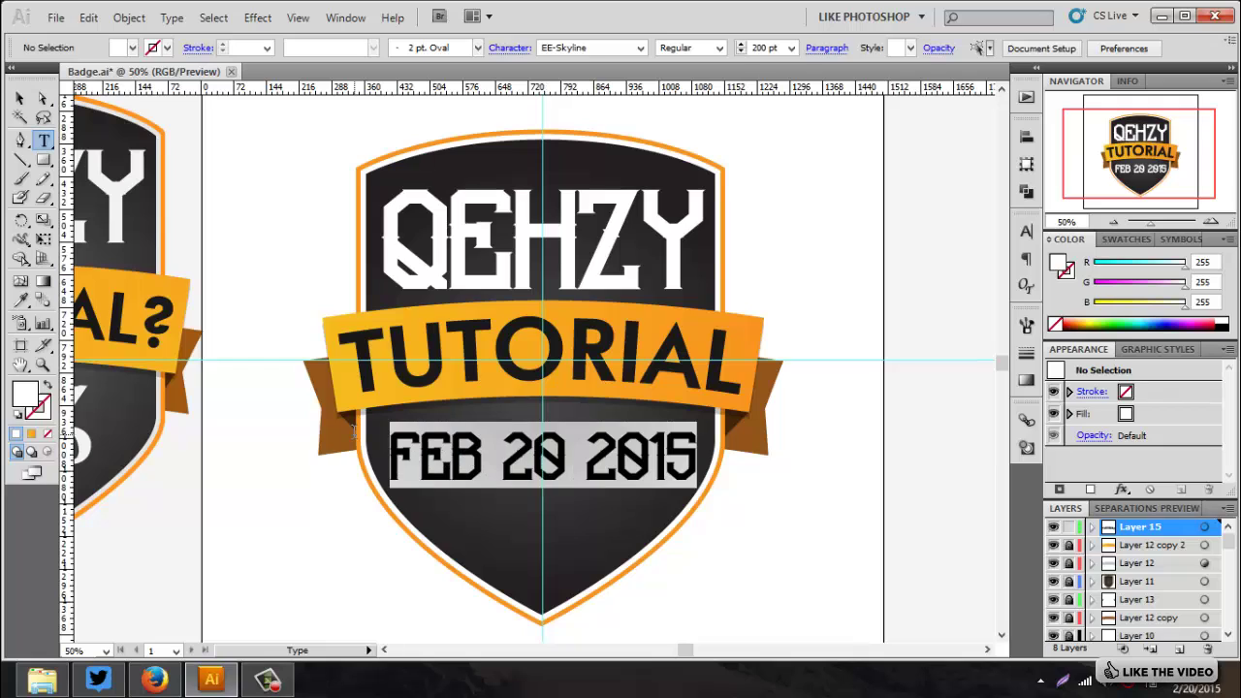
pyautogui.write('20%')
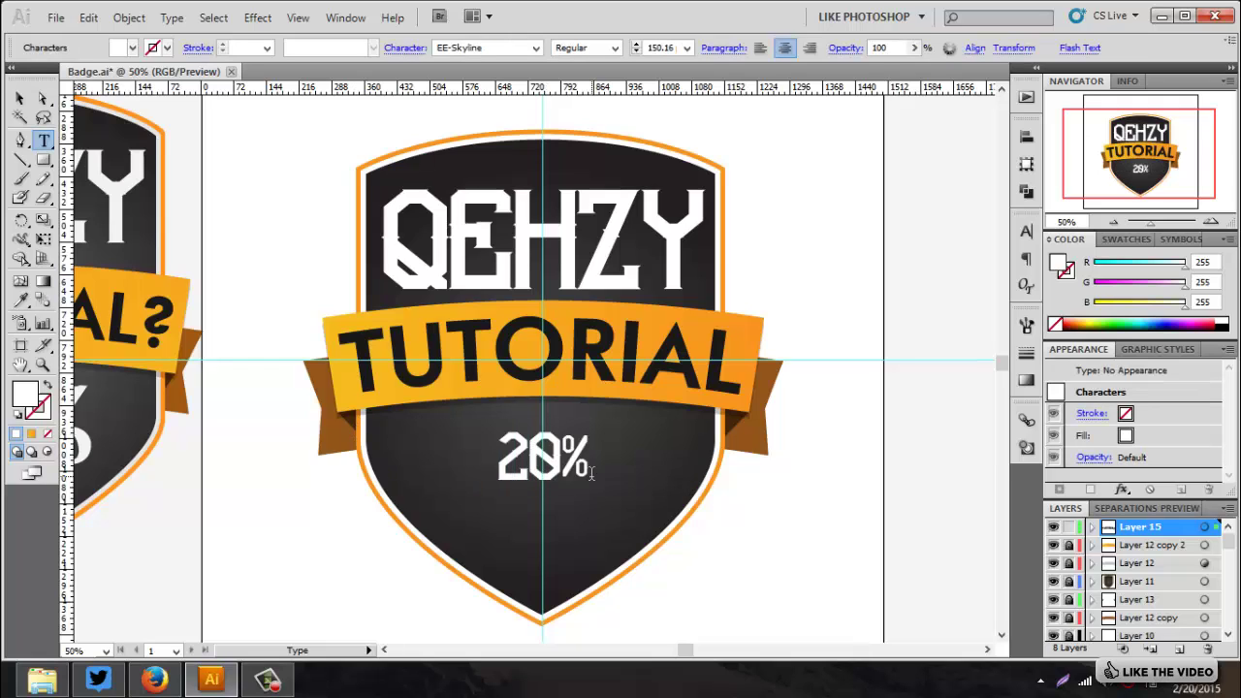
# Enlarge the 20% to about 362 pt and position it beneath the ribbon.
pyautogui.click(19, 101)
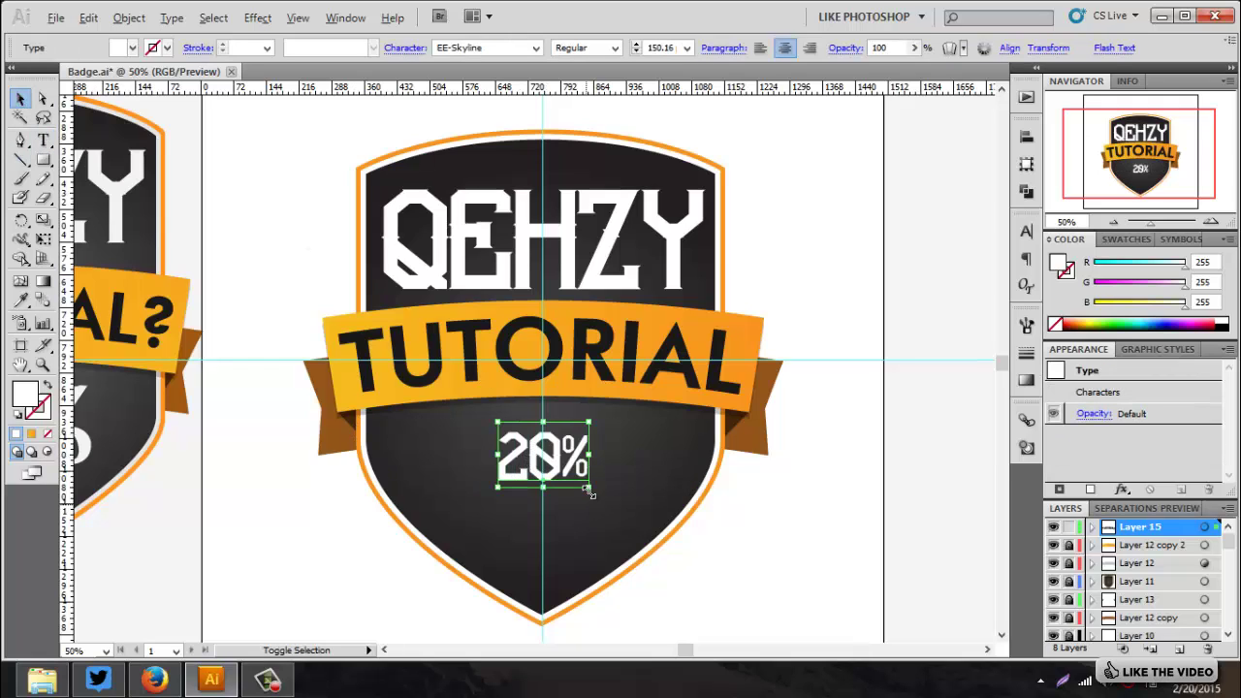
pyautogui.moveTo(587, 508); pyautogui.dragTo(669, 535)
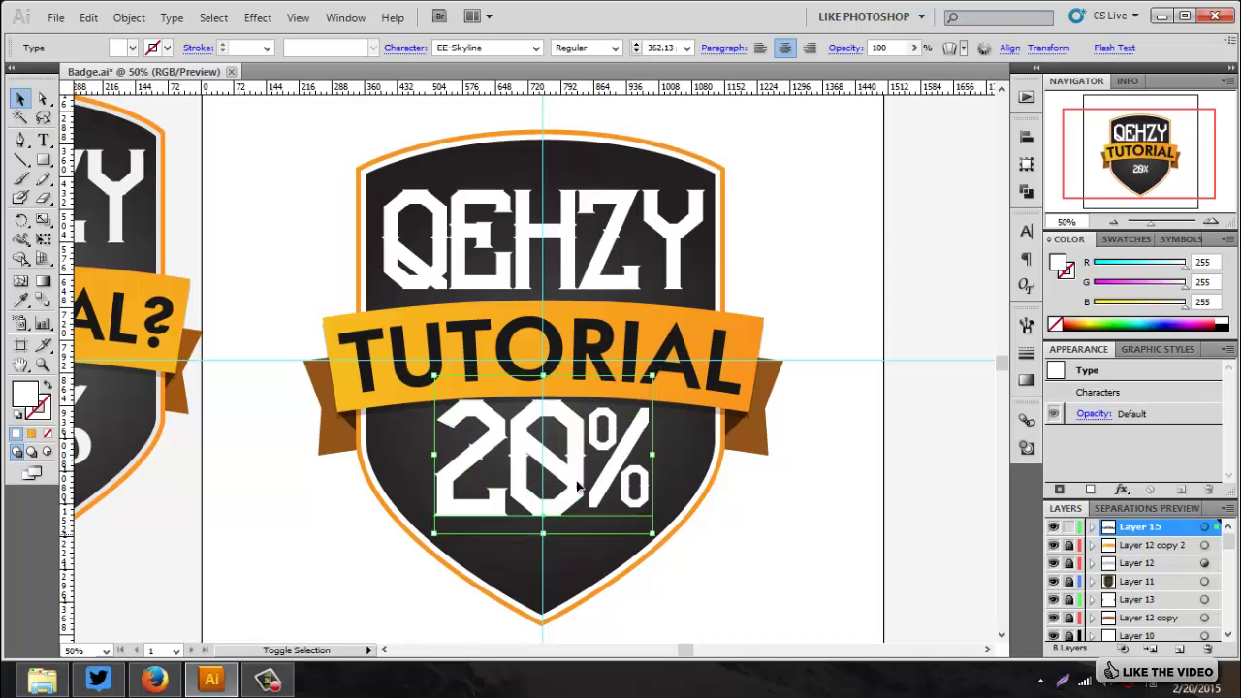
pyautogui.moveTo(568, 464); pyautogui.dragTo(563, 478)
pyautogui.click(827, 500)
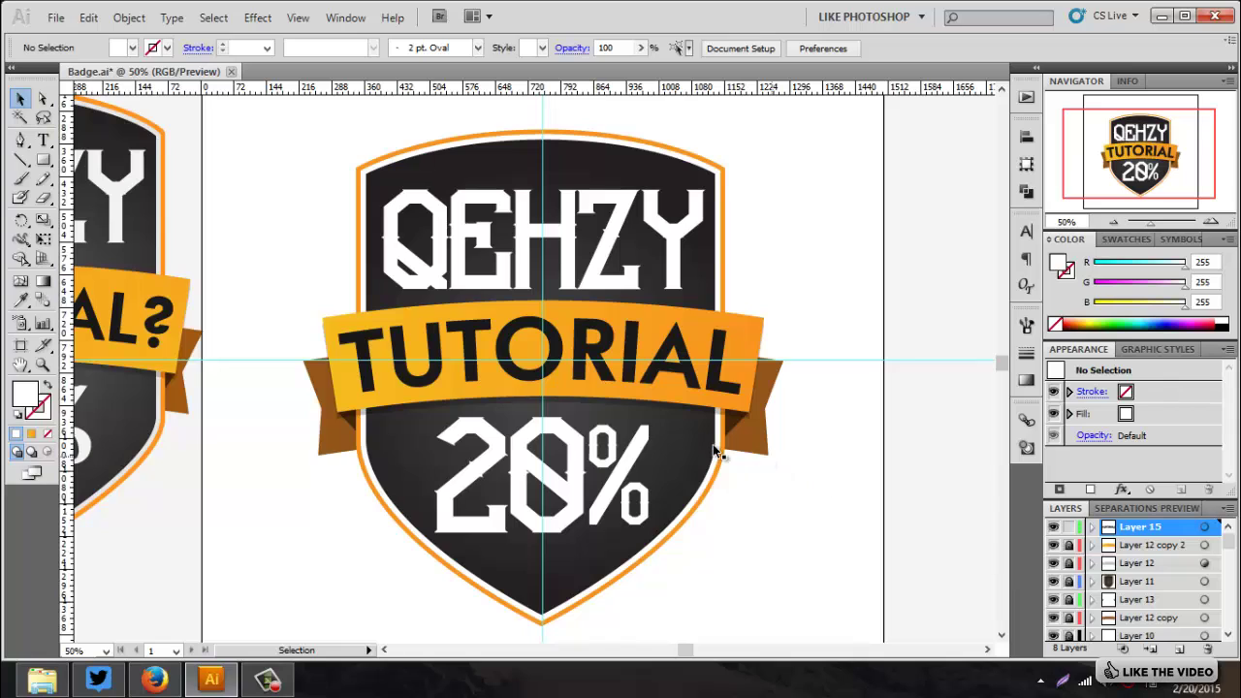
pyautogui.scroll(-1, 152, 311)
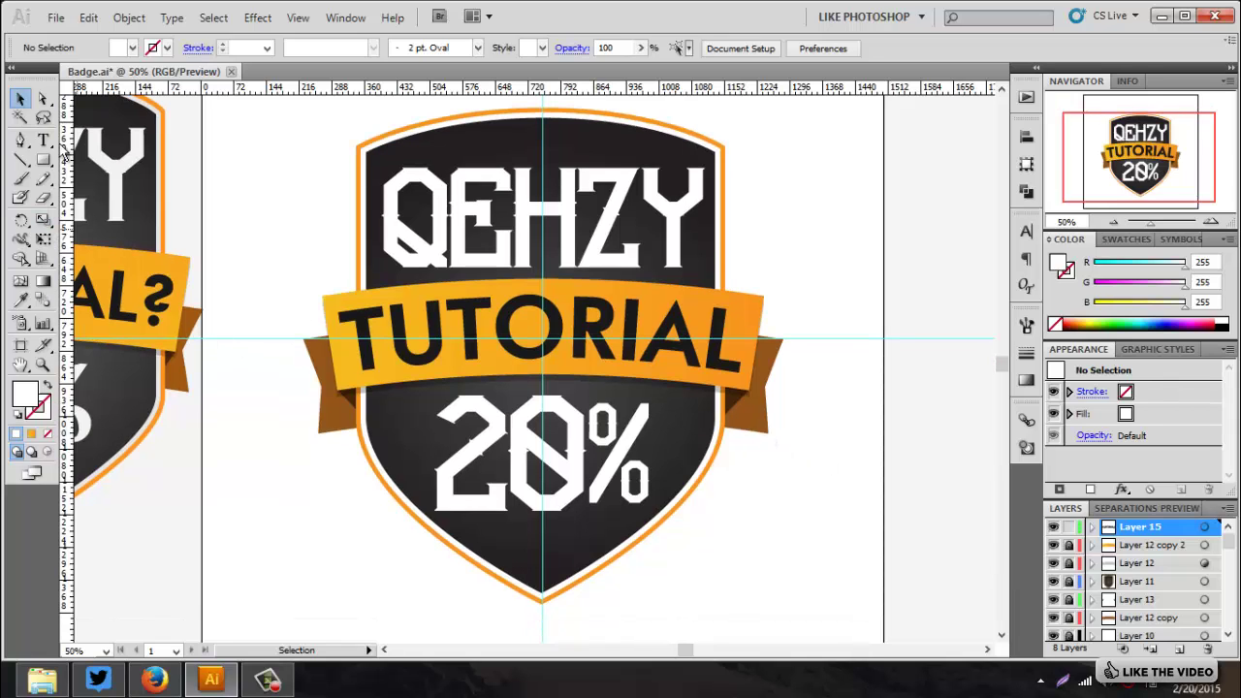
# Draw two small white stars, one near the shield's bottom point and one at its top centre.
pyautogui.click(43, 160)
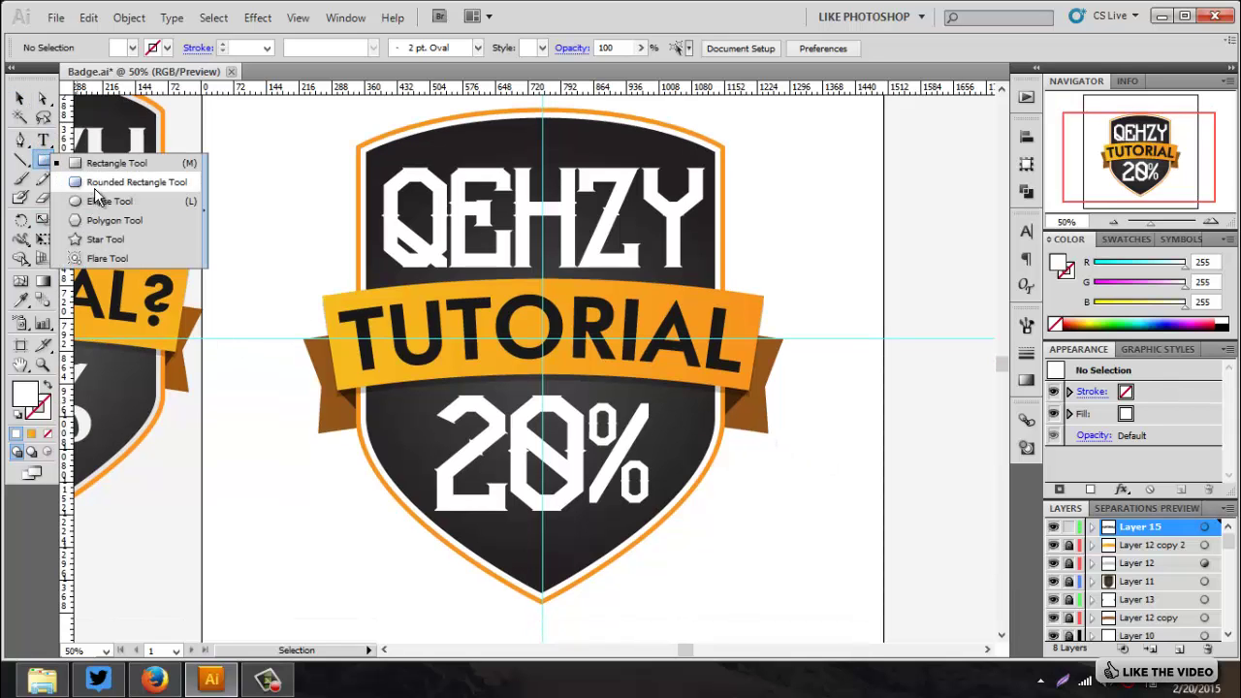
pyautogui.click(105, 239)
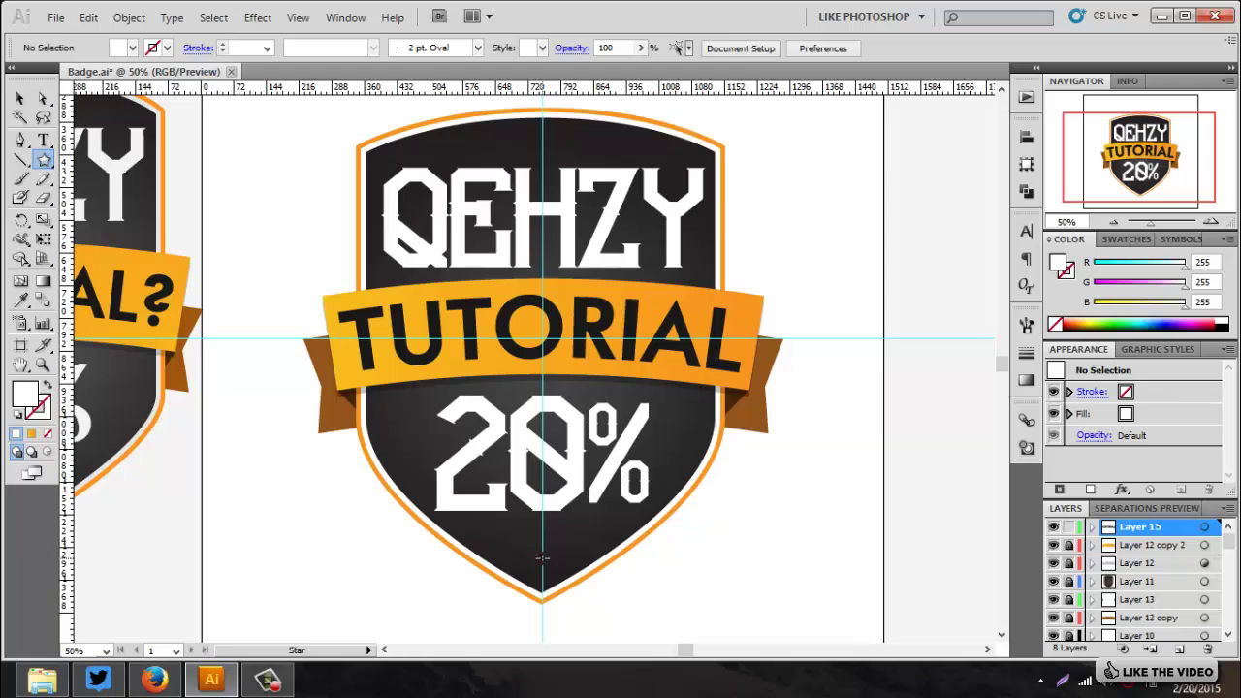
pyautogui.moveTo(541, 558); pyautogui.dragTo(553, 580)
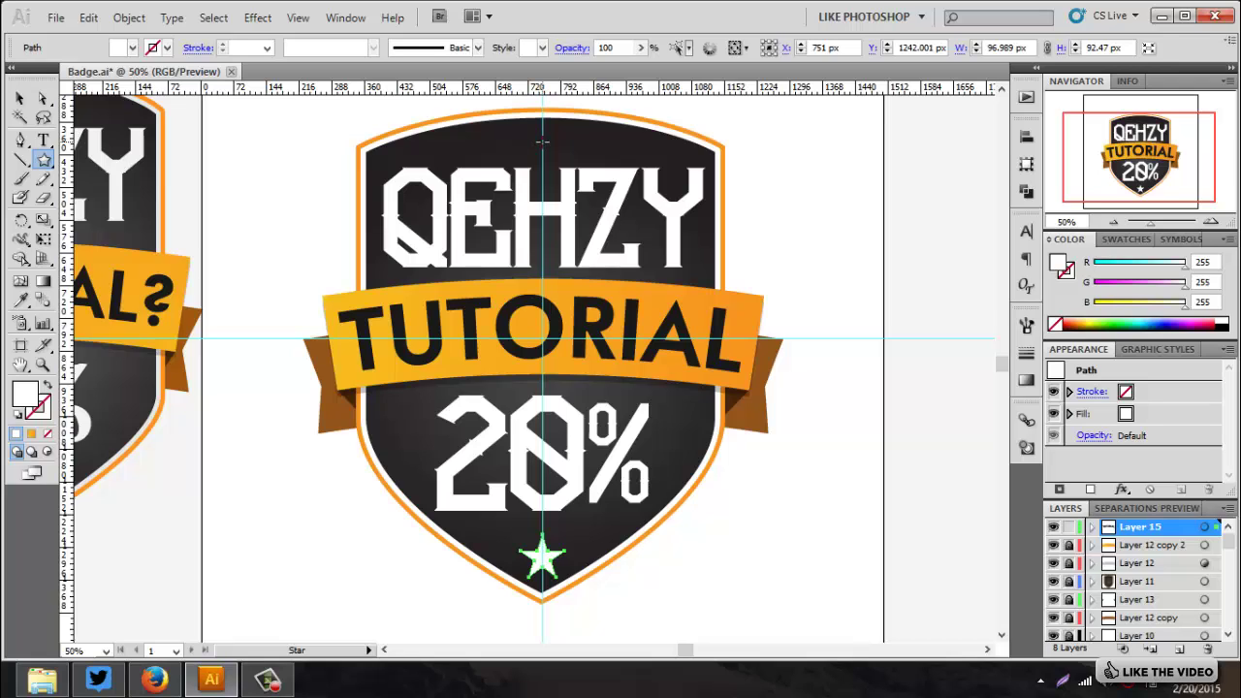
pyautogui.moveTo(542, 142); pyautogui.dragTo(547, 156)
pyautogui.press('v')
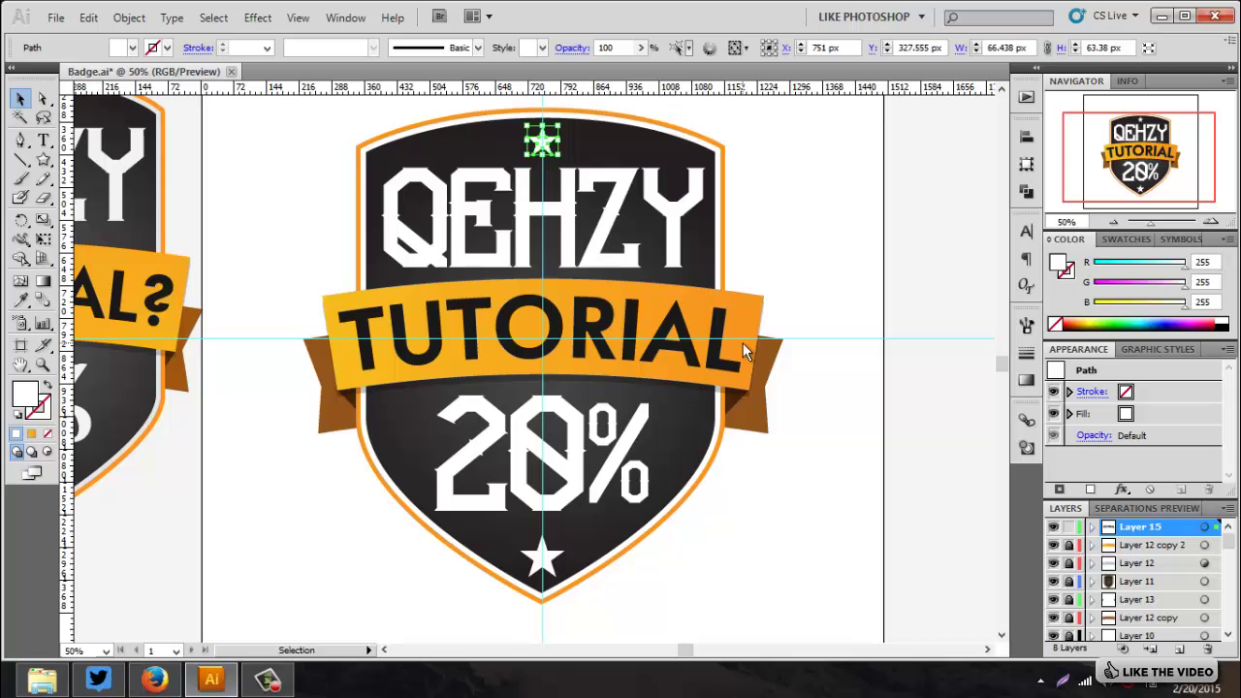
pyautogui.click(922, 493)
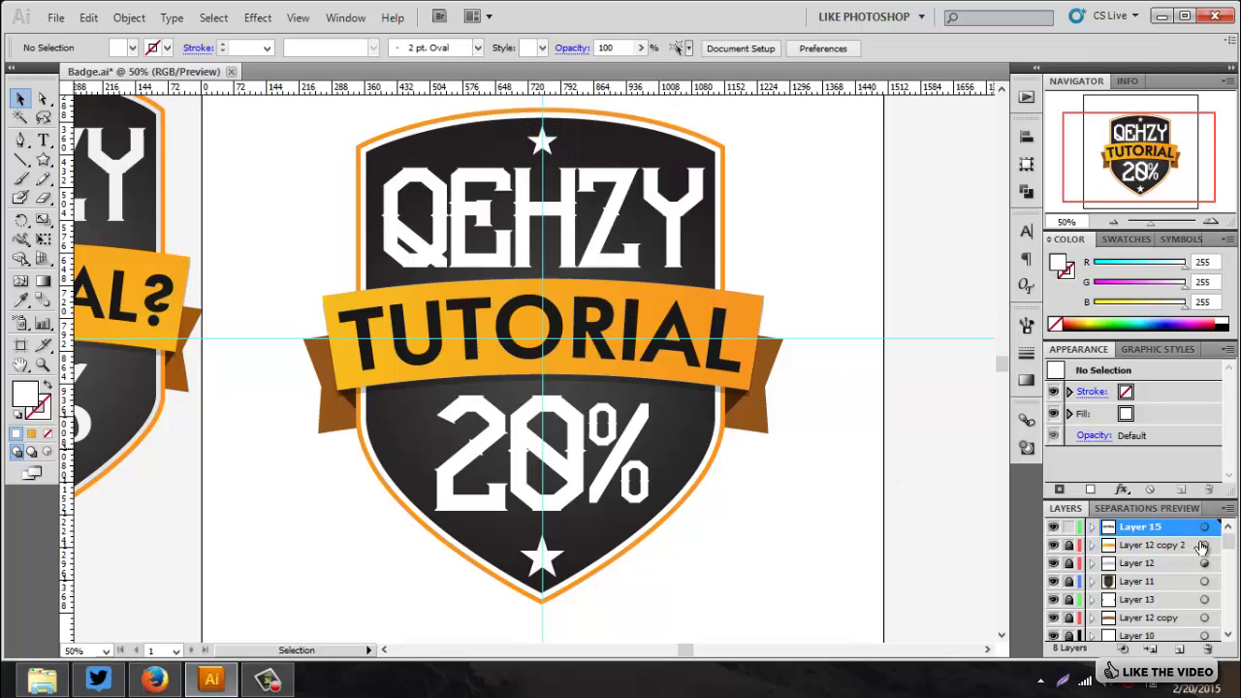
# Hide Layer 10's cyan guides, zoom out, and delete the top star.
pyautogui.scroll(-2, 1228, 605)
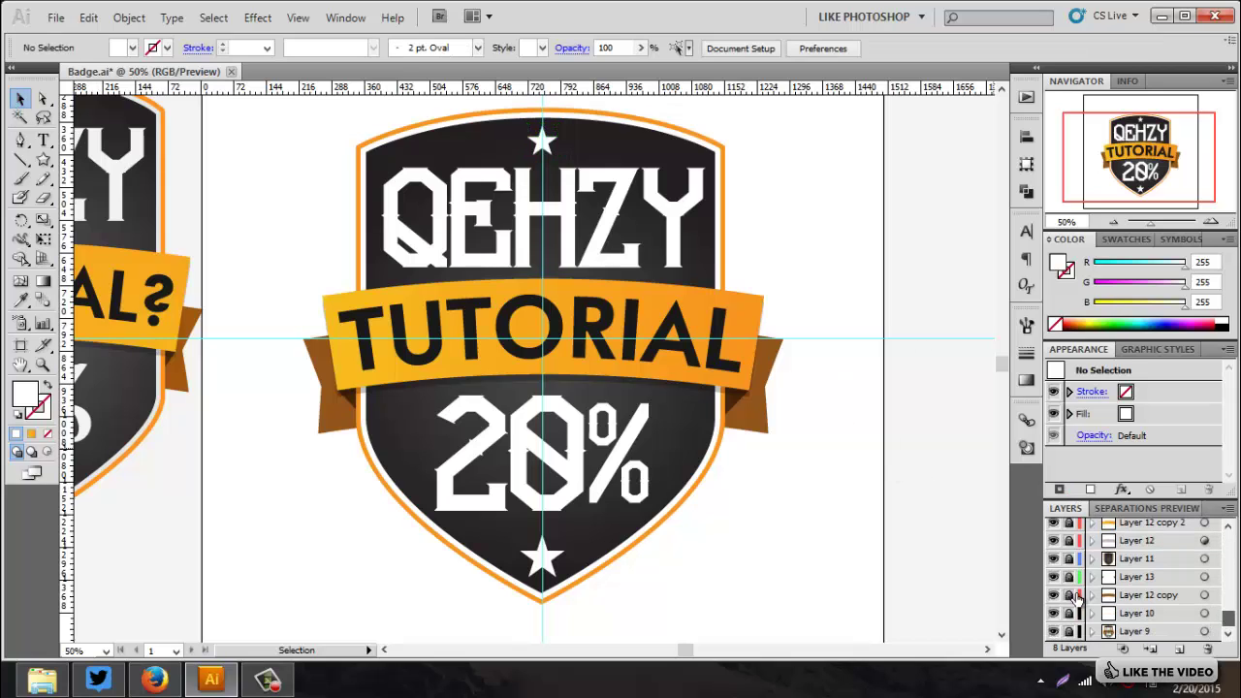
pyautogui.click(1053, 612)
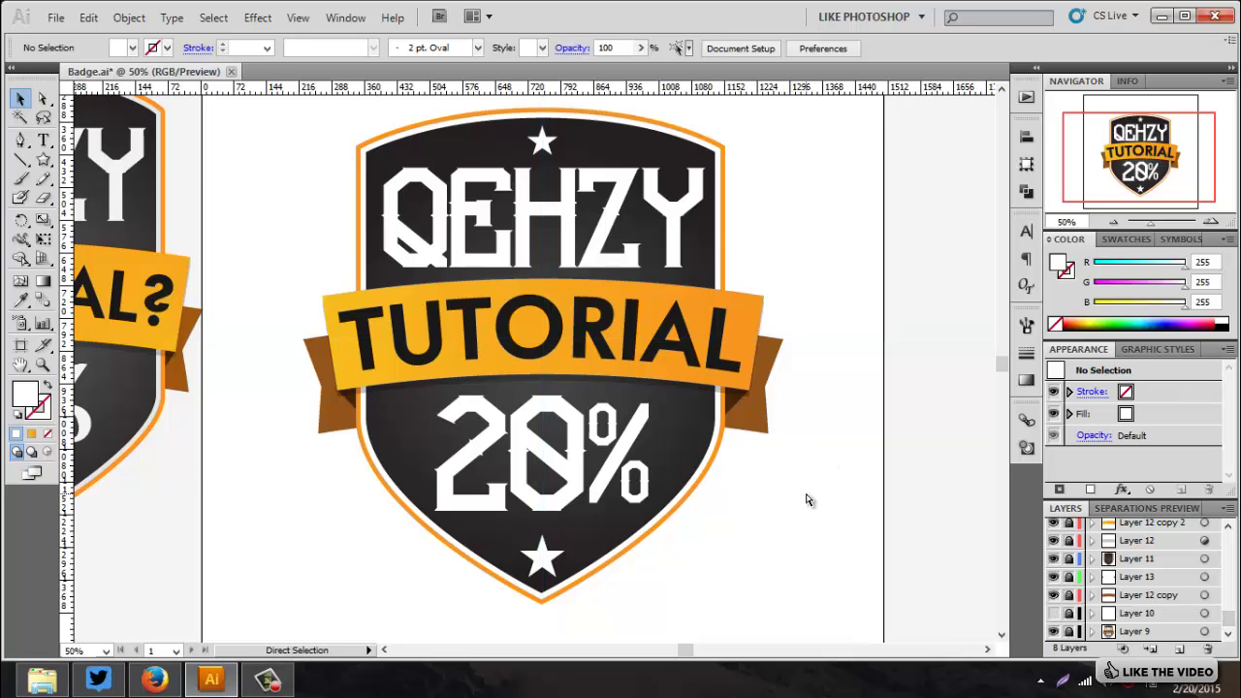
pyautogui.hotkey('ctrl', '-')
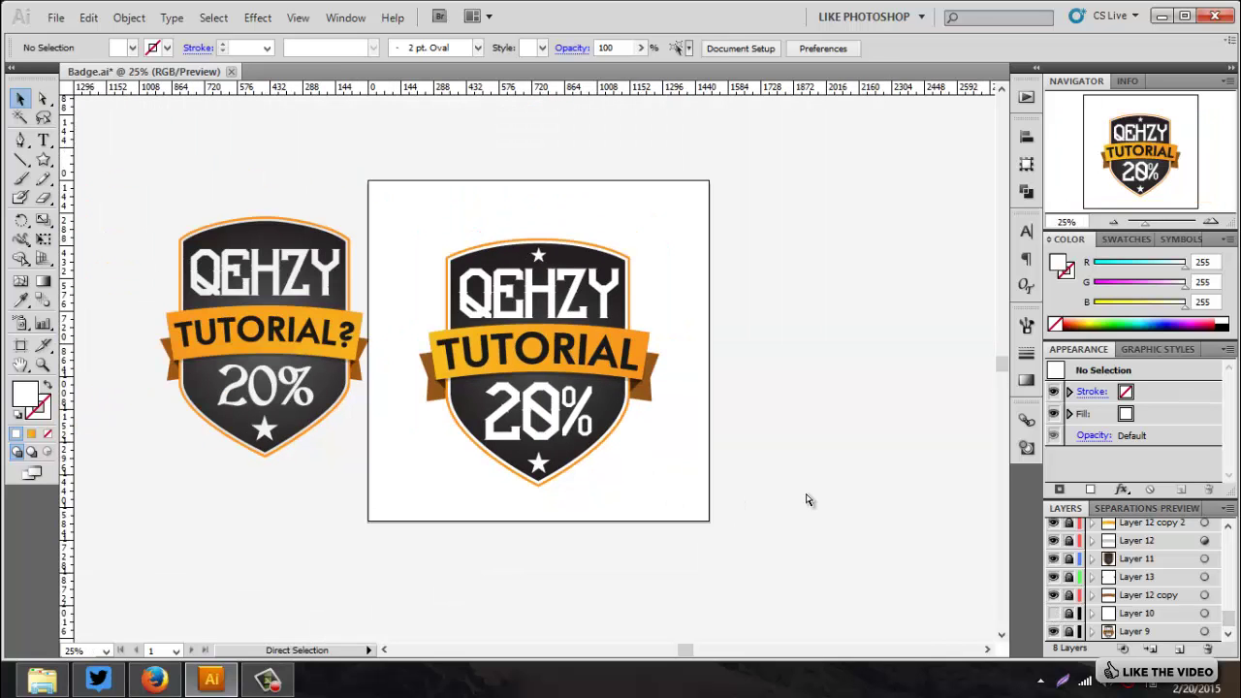
pyautogui.click(539, 258)
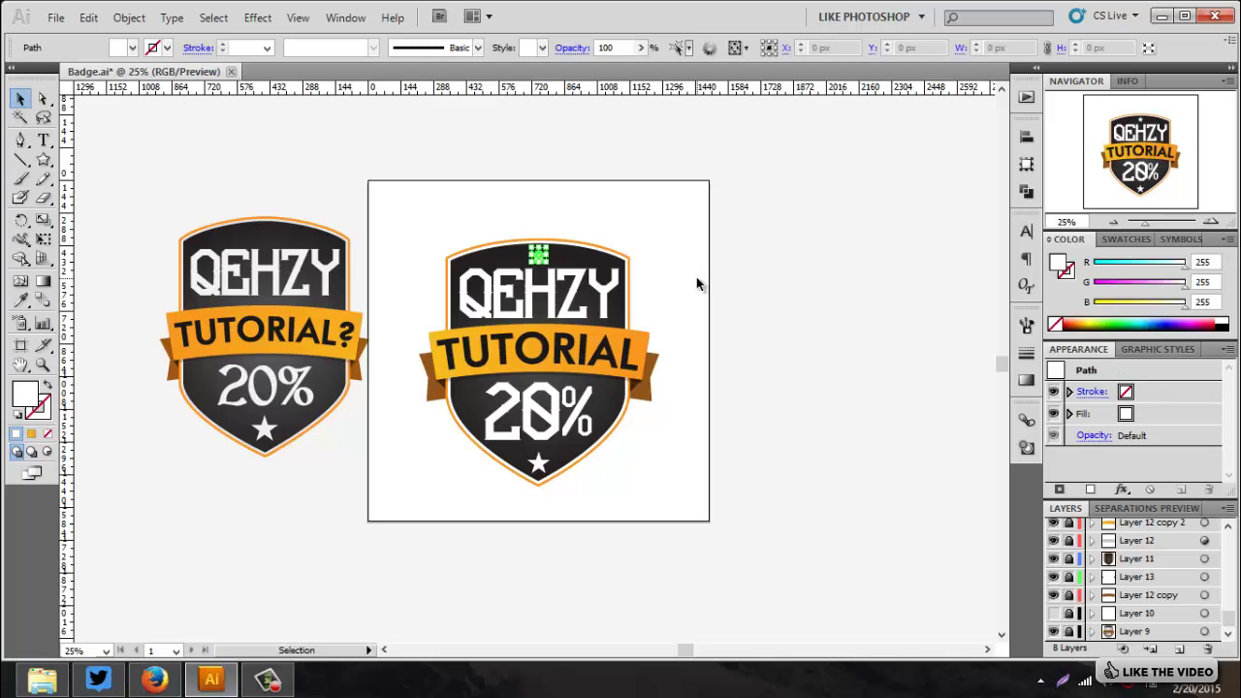
pyautogui.press('Delete')
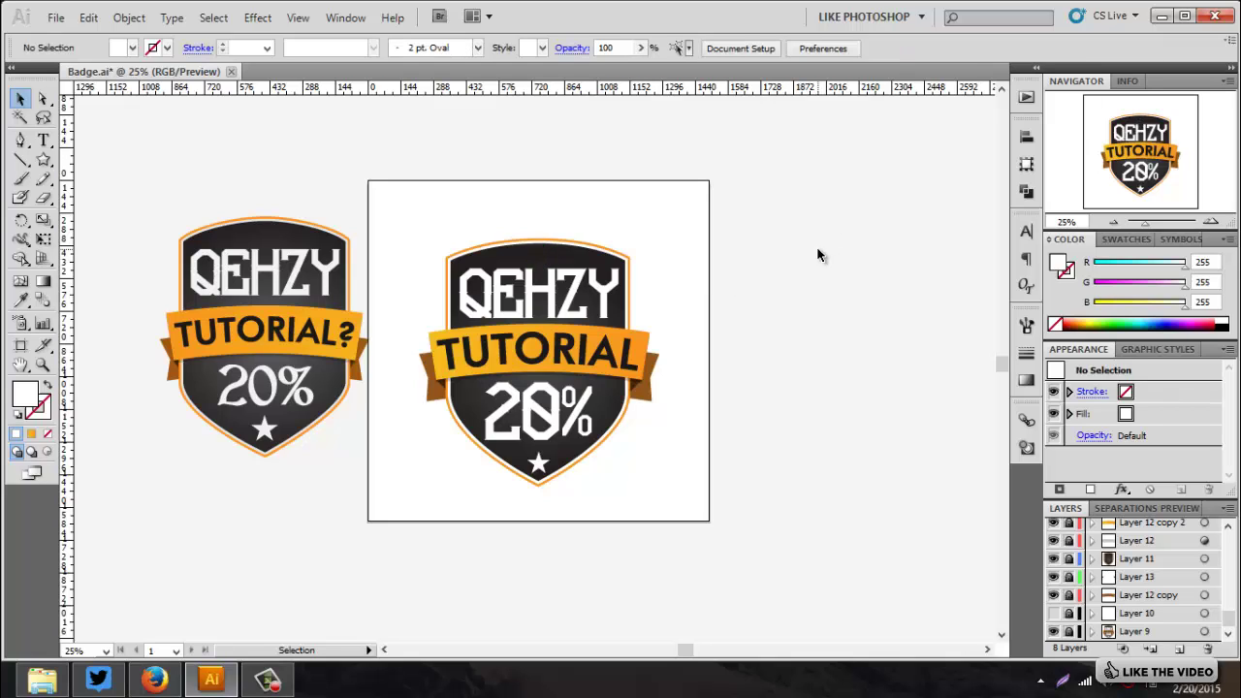